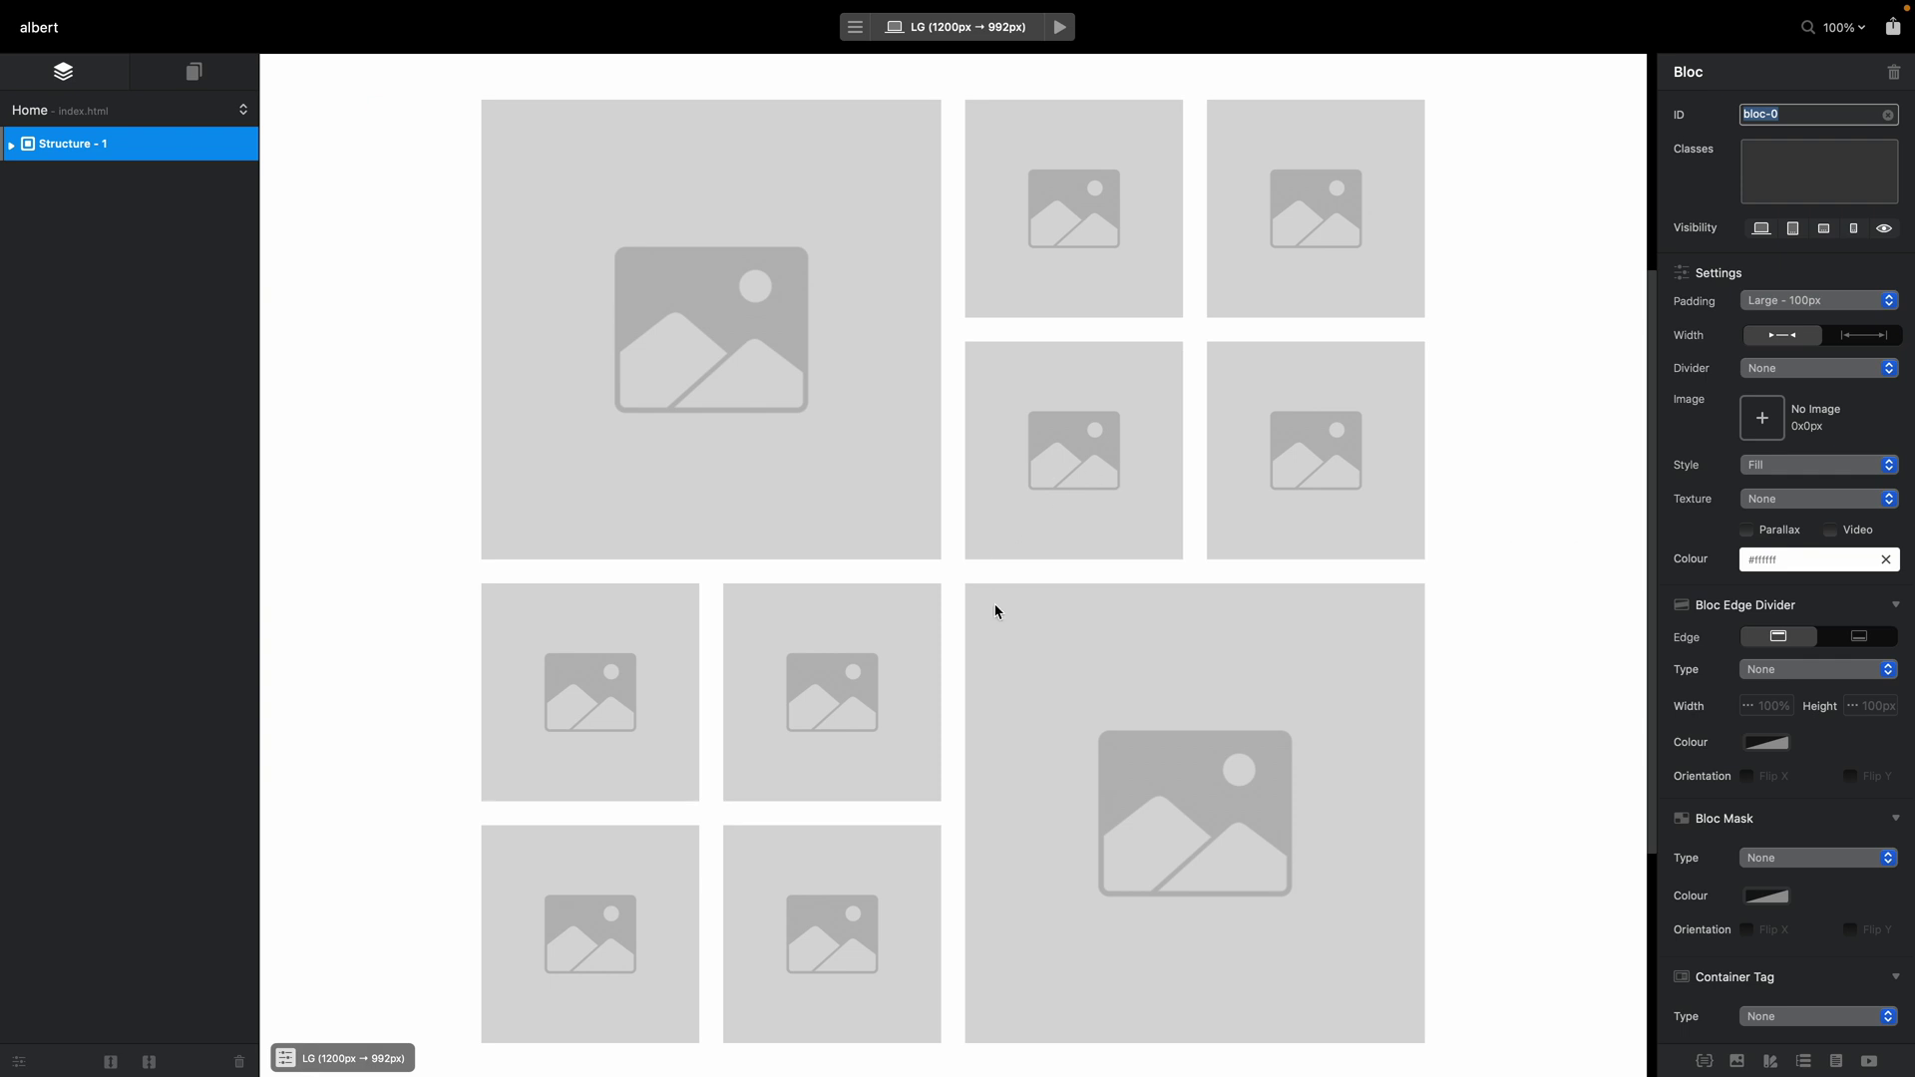
- Preview the finished image-grid page and move its slider back with the left arrow
{"action": "left_click", "coordinate": [1060, 27]}
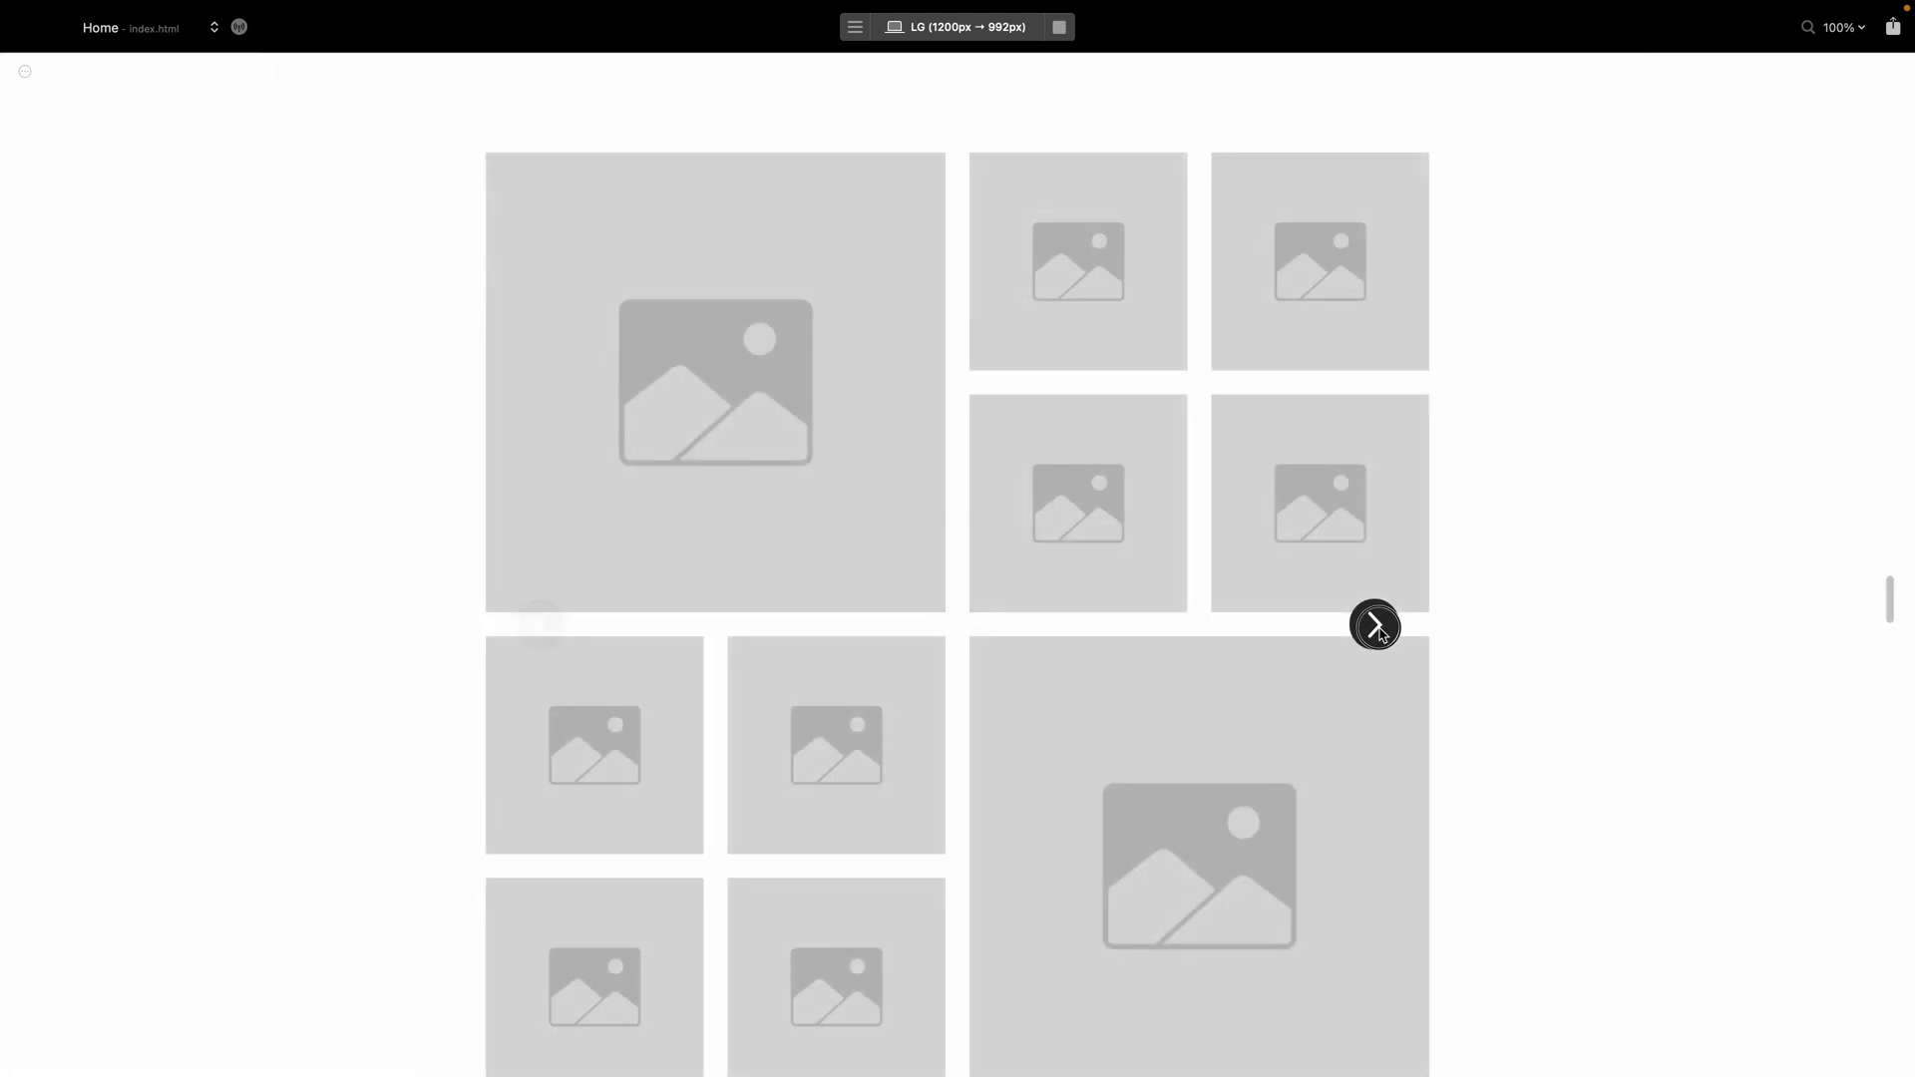
{"action": "left_click", "coordinate": [540, 625]}
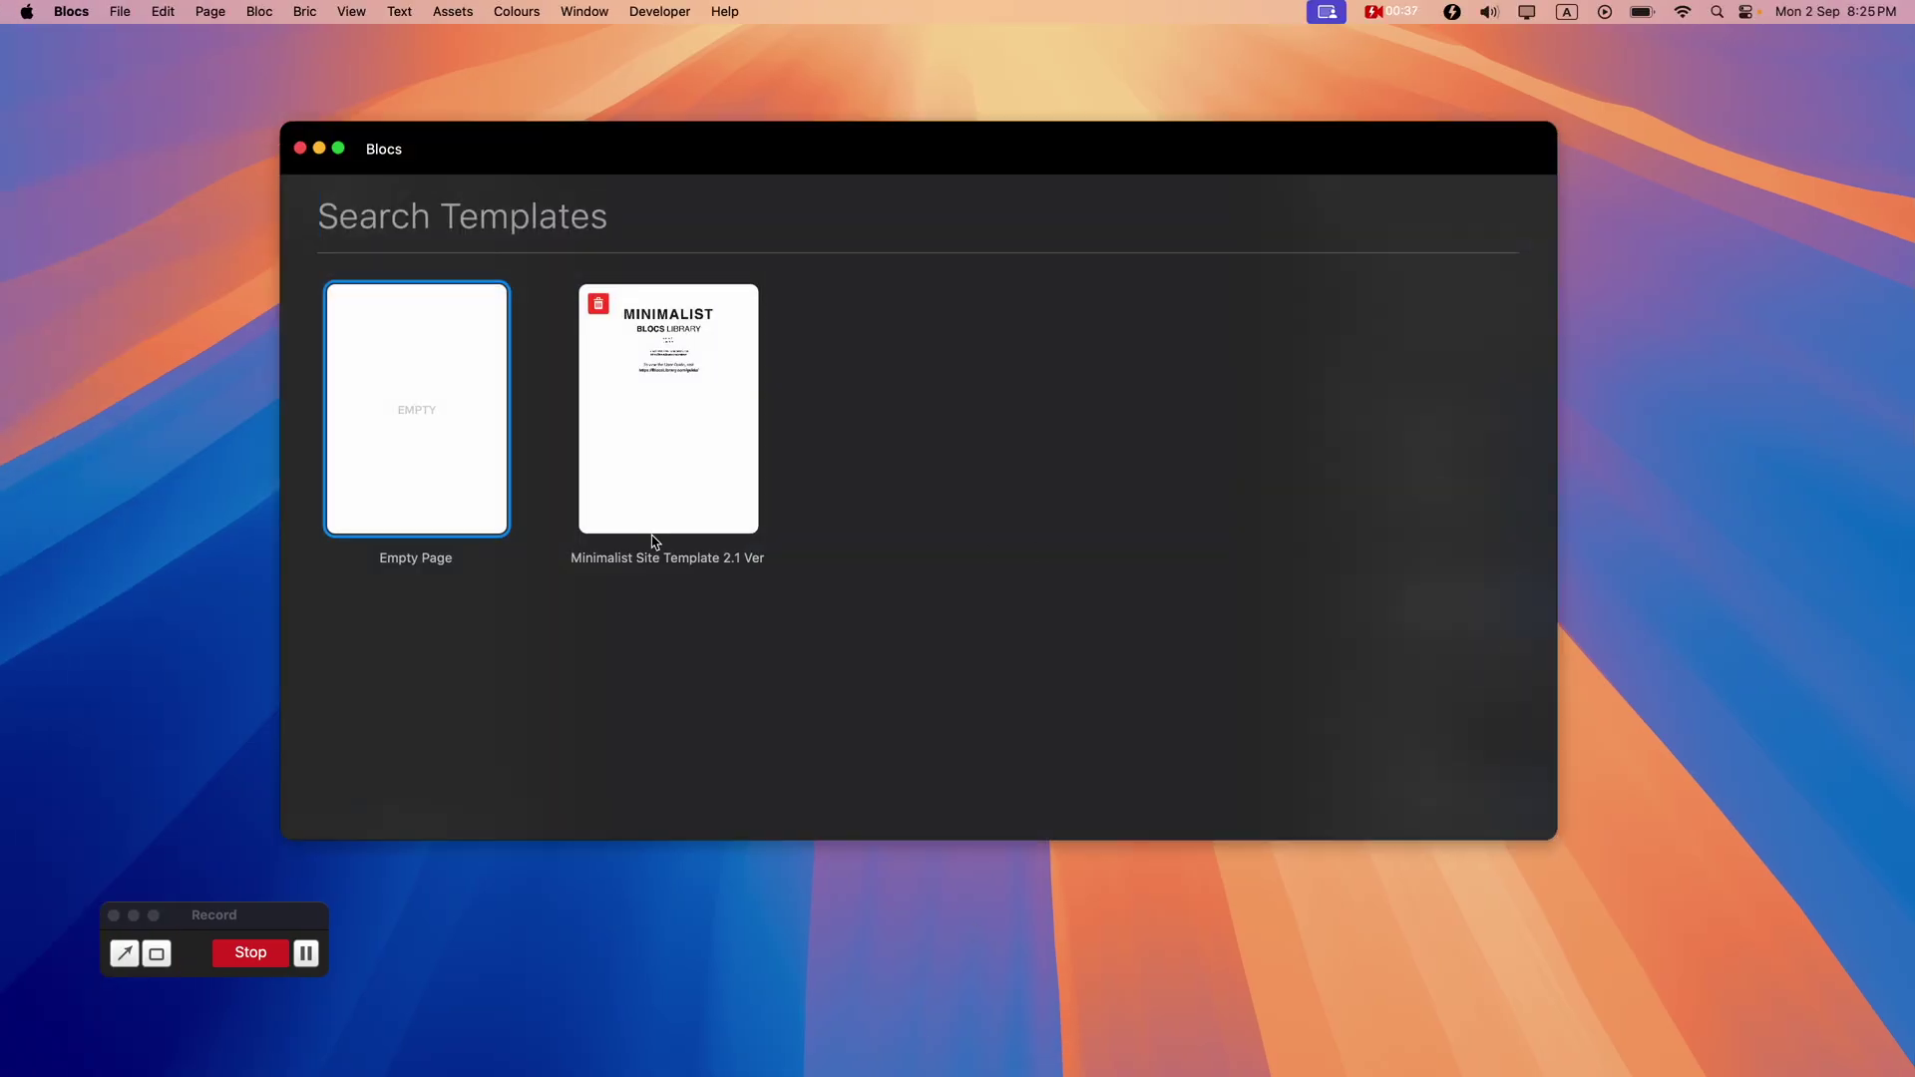
- Start a new project from Empty Page and make its window full screen
{"action": "double_click", "coordinate": [440, 393]}
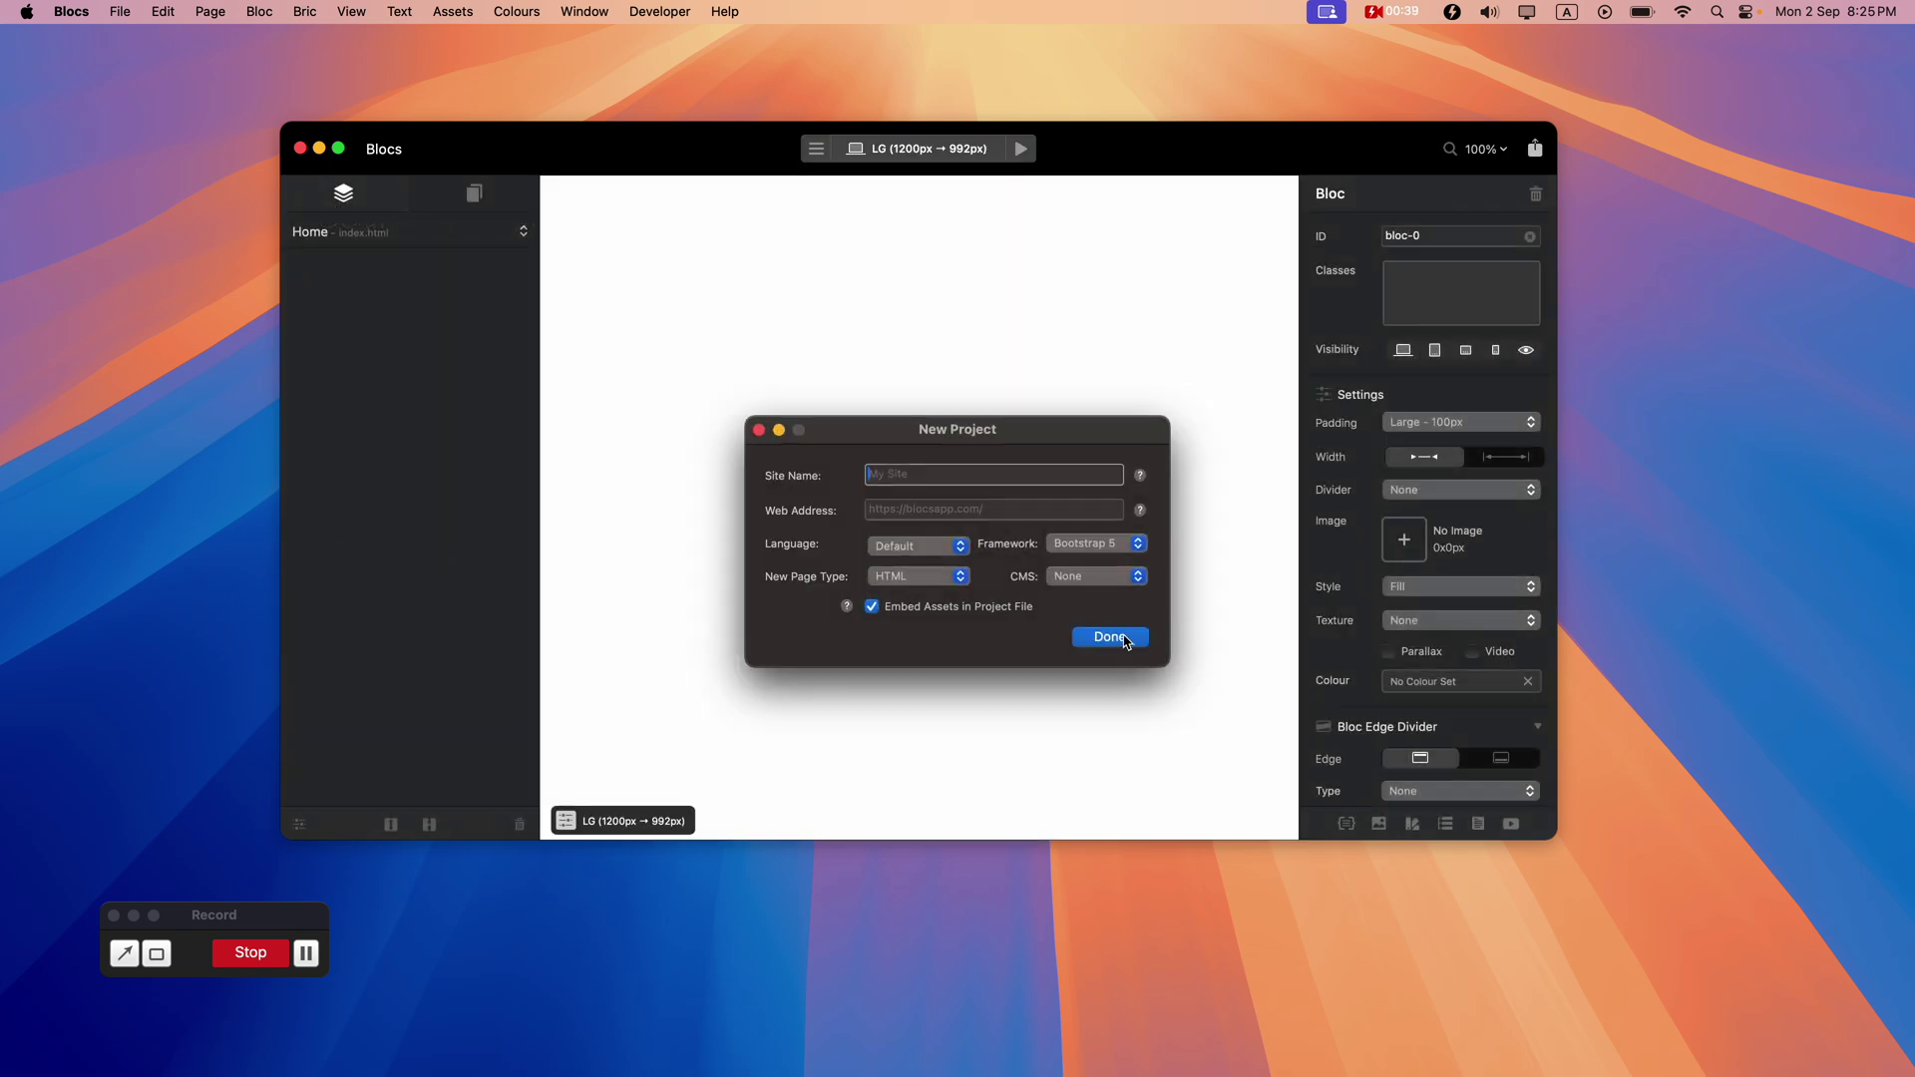
{"action": "left_click", "coordinate": [1110, 638]}
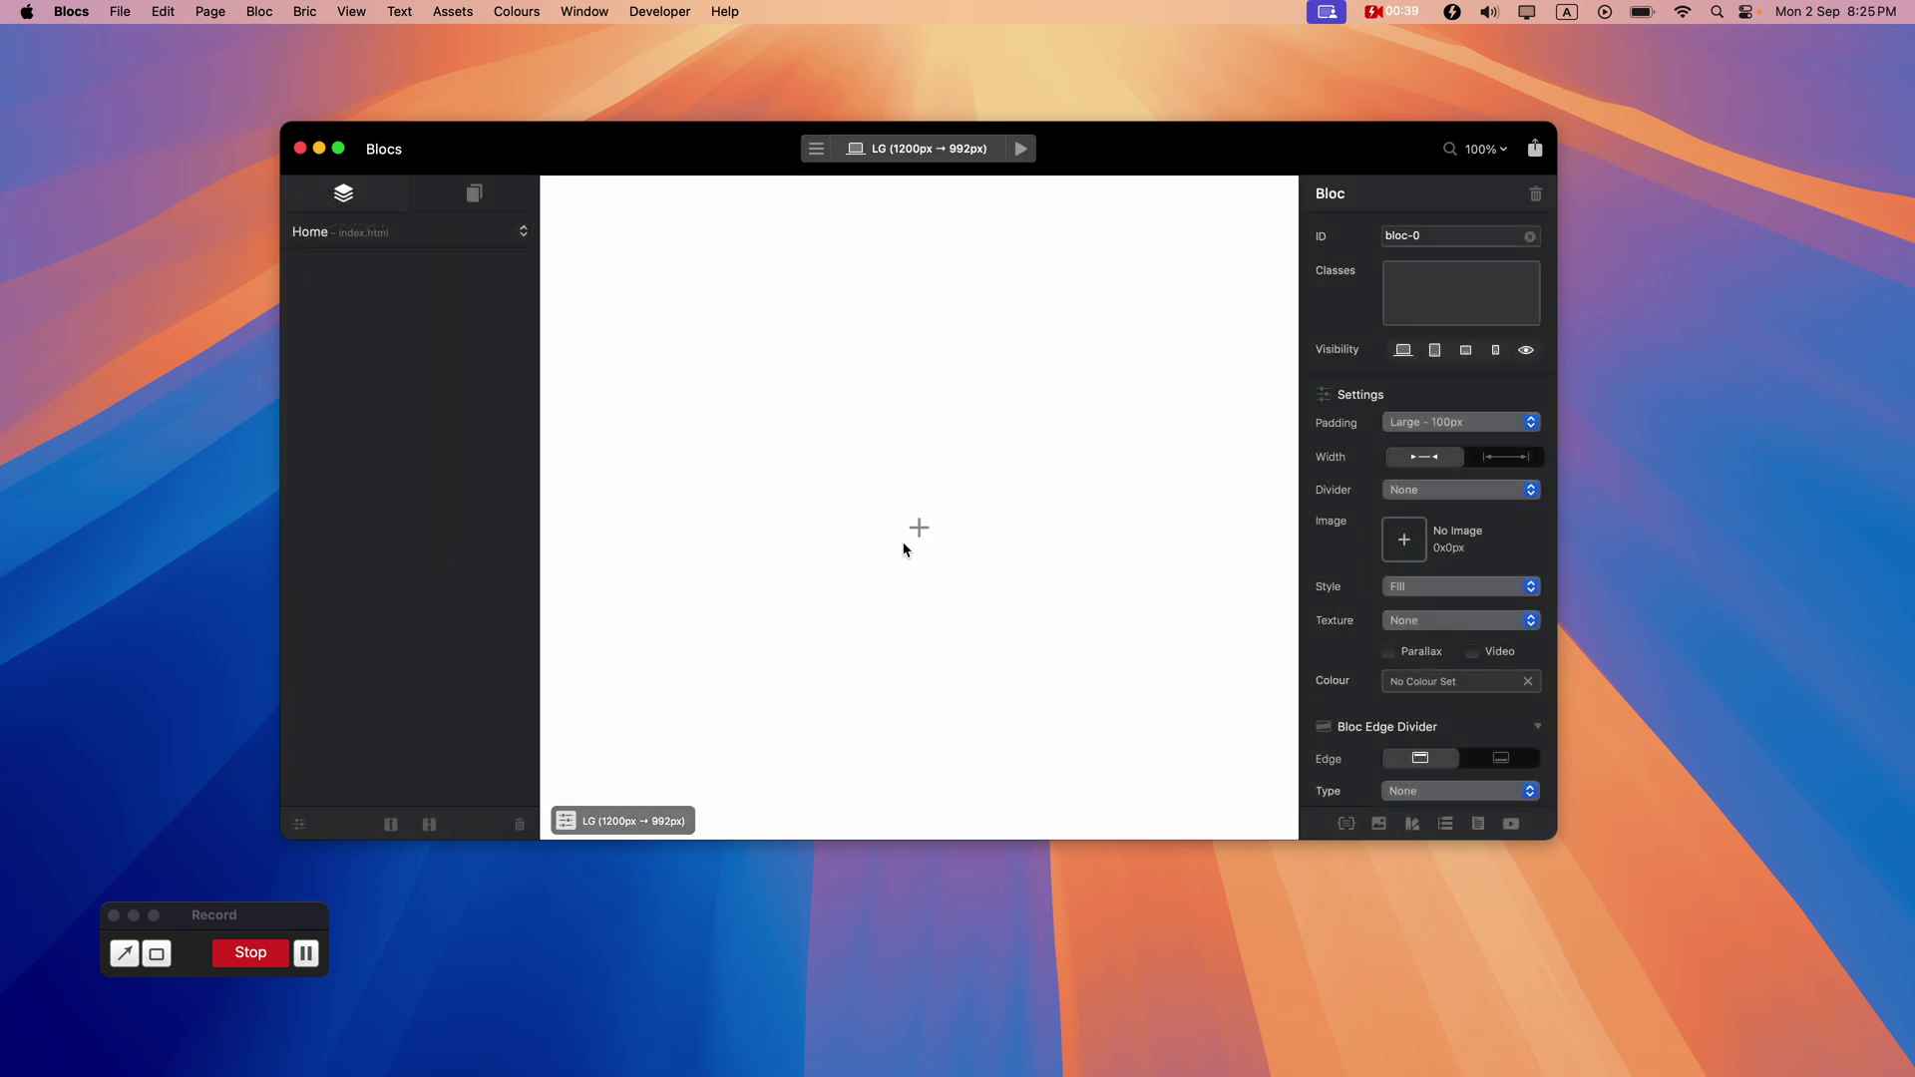
{"action": "left_click", "coordinate": [340, 149]}
- Add the Structure - 1 bloc from the Minimalist Library to the Home page
{"action": "left_click", "coordinate": [956, 585]}
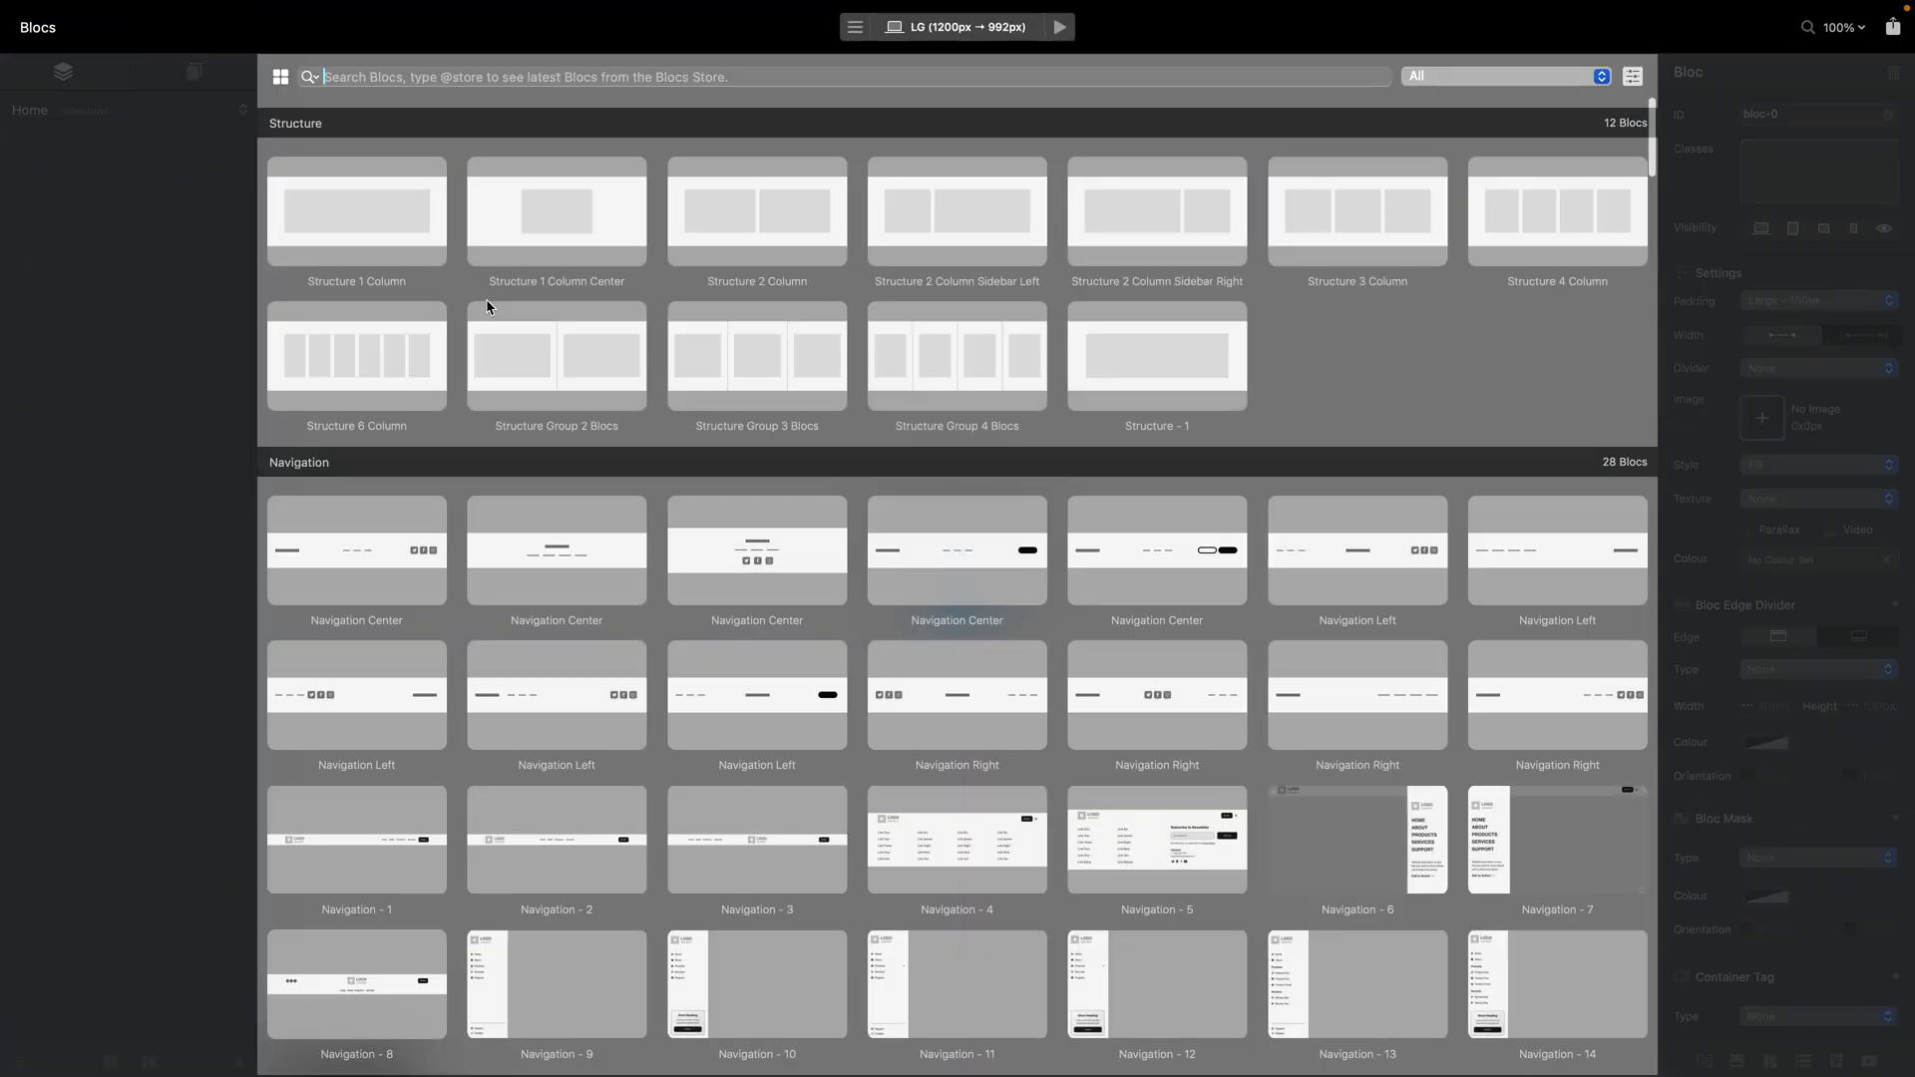
{"action": "left_click", "coordinate": [281, 78]}
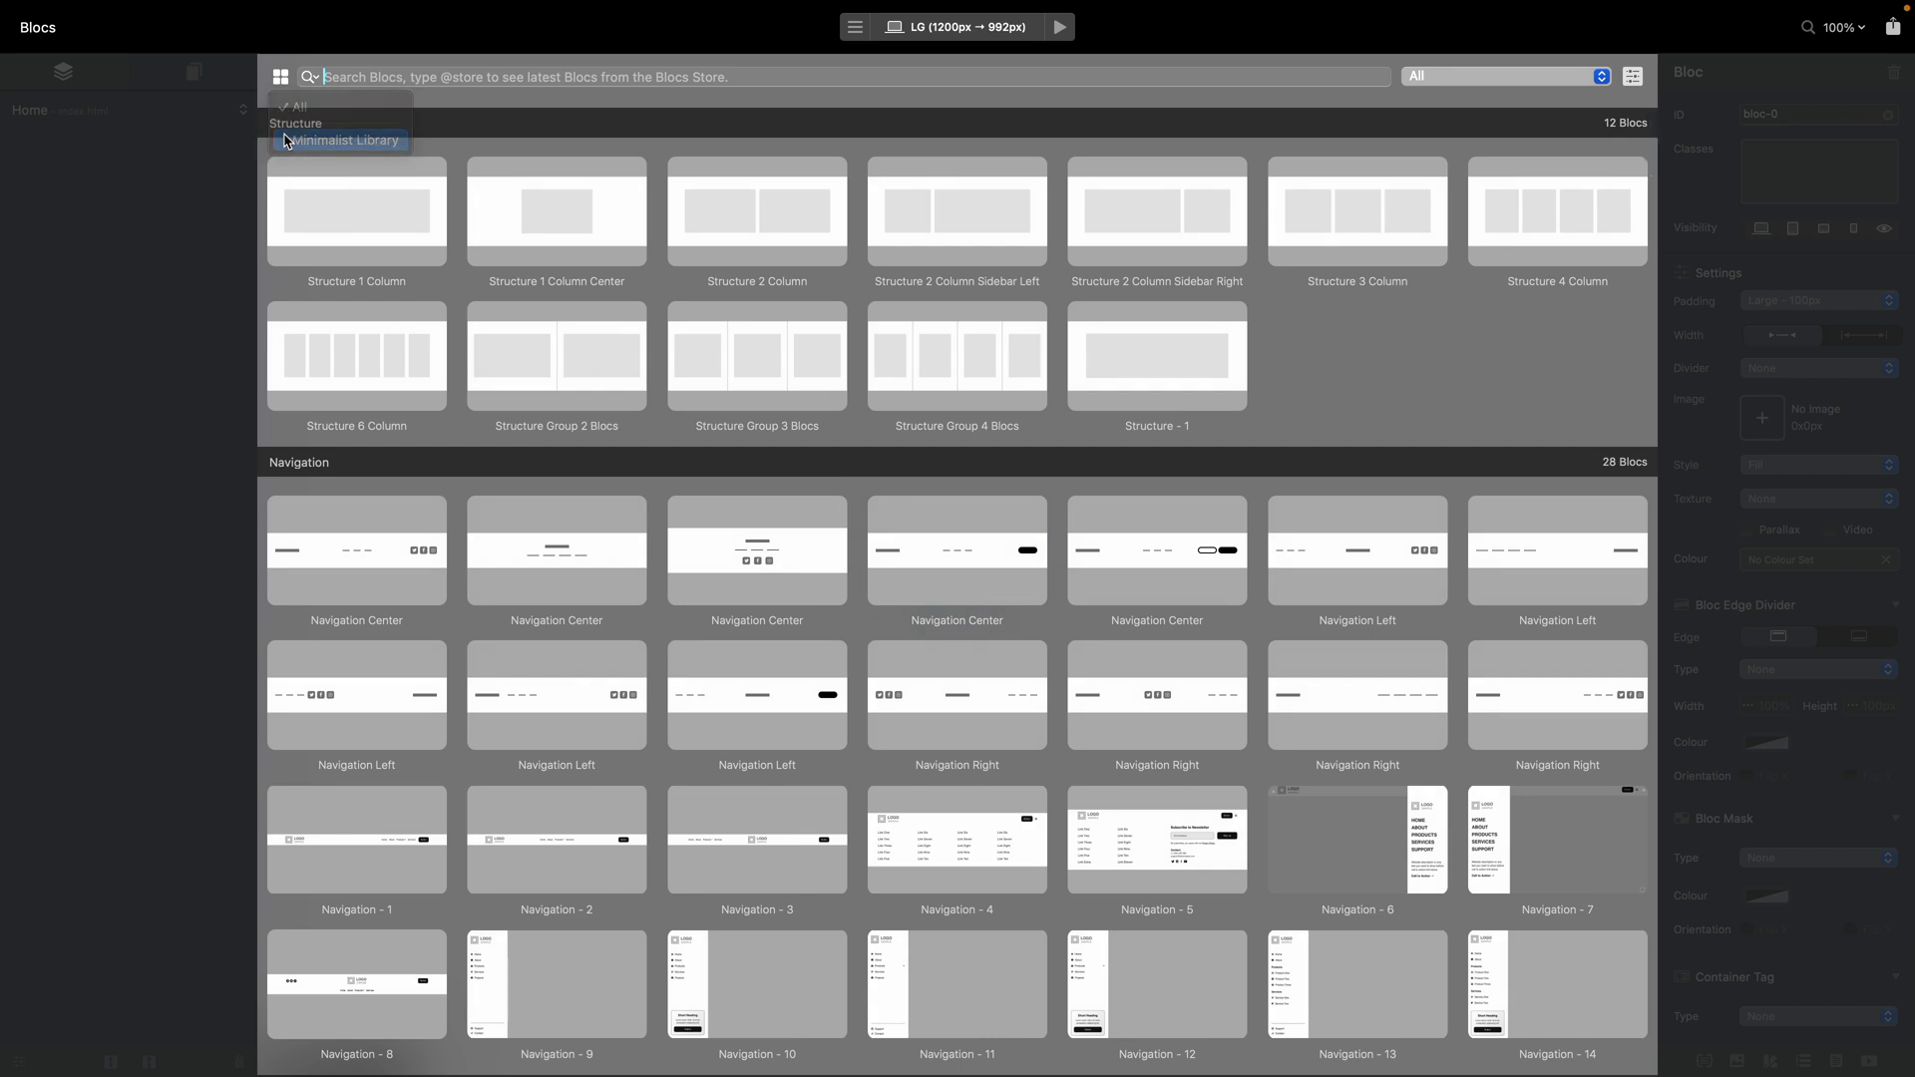
{"action": "left_click", "coordinate": [290, 139]}
{"action": "left_click", "coordinate": [372, 200]}
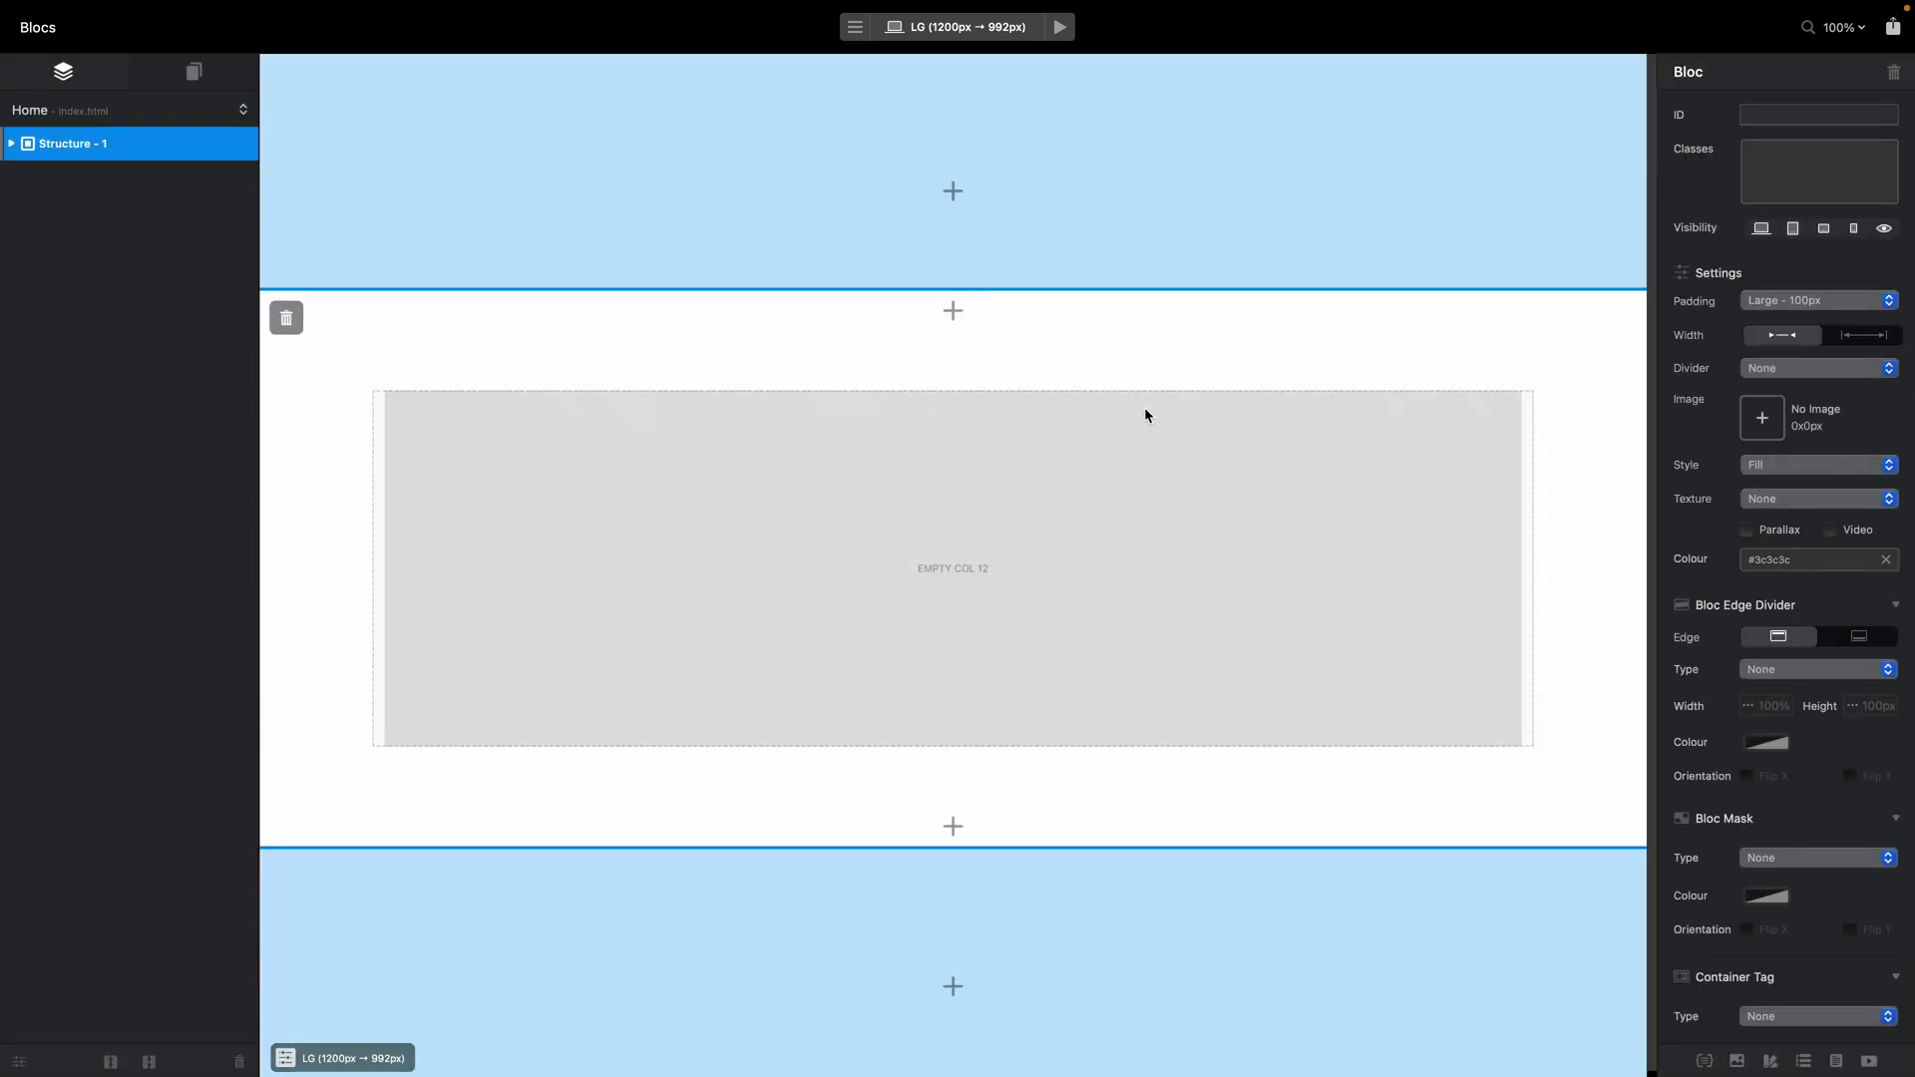
- Set the bloc's padding to Full Screen and dismiss the alert
{"action": "left_click", "coordinate": [1814, 300]}
{"action": "left_click", "coordinate": [1816, 237]}
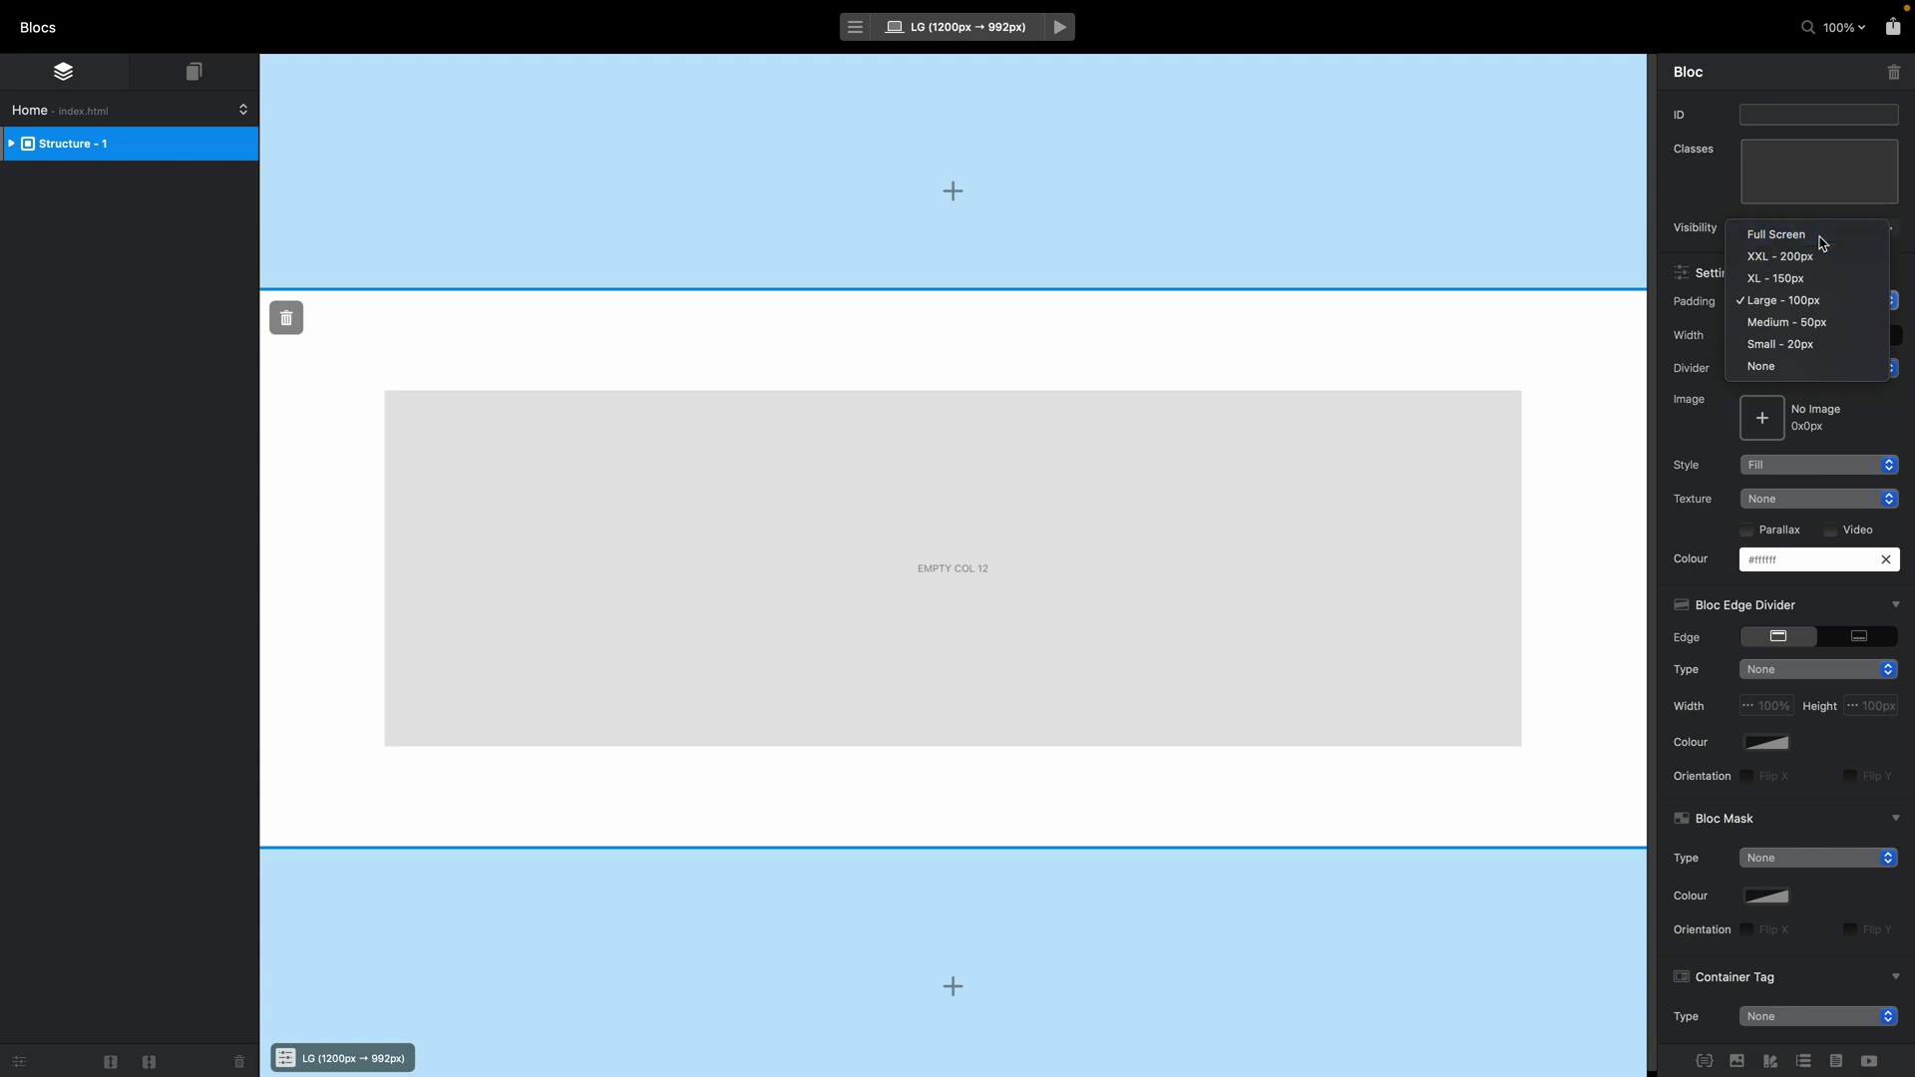
{"action": "left_click", "coordinate": [1069, 429]}
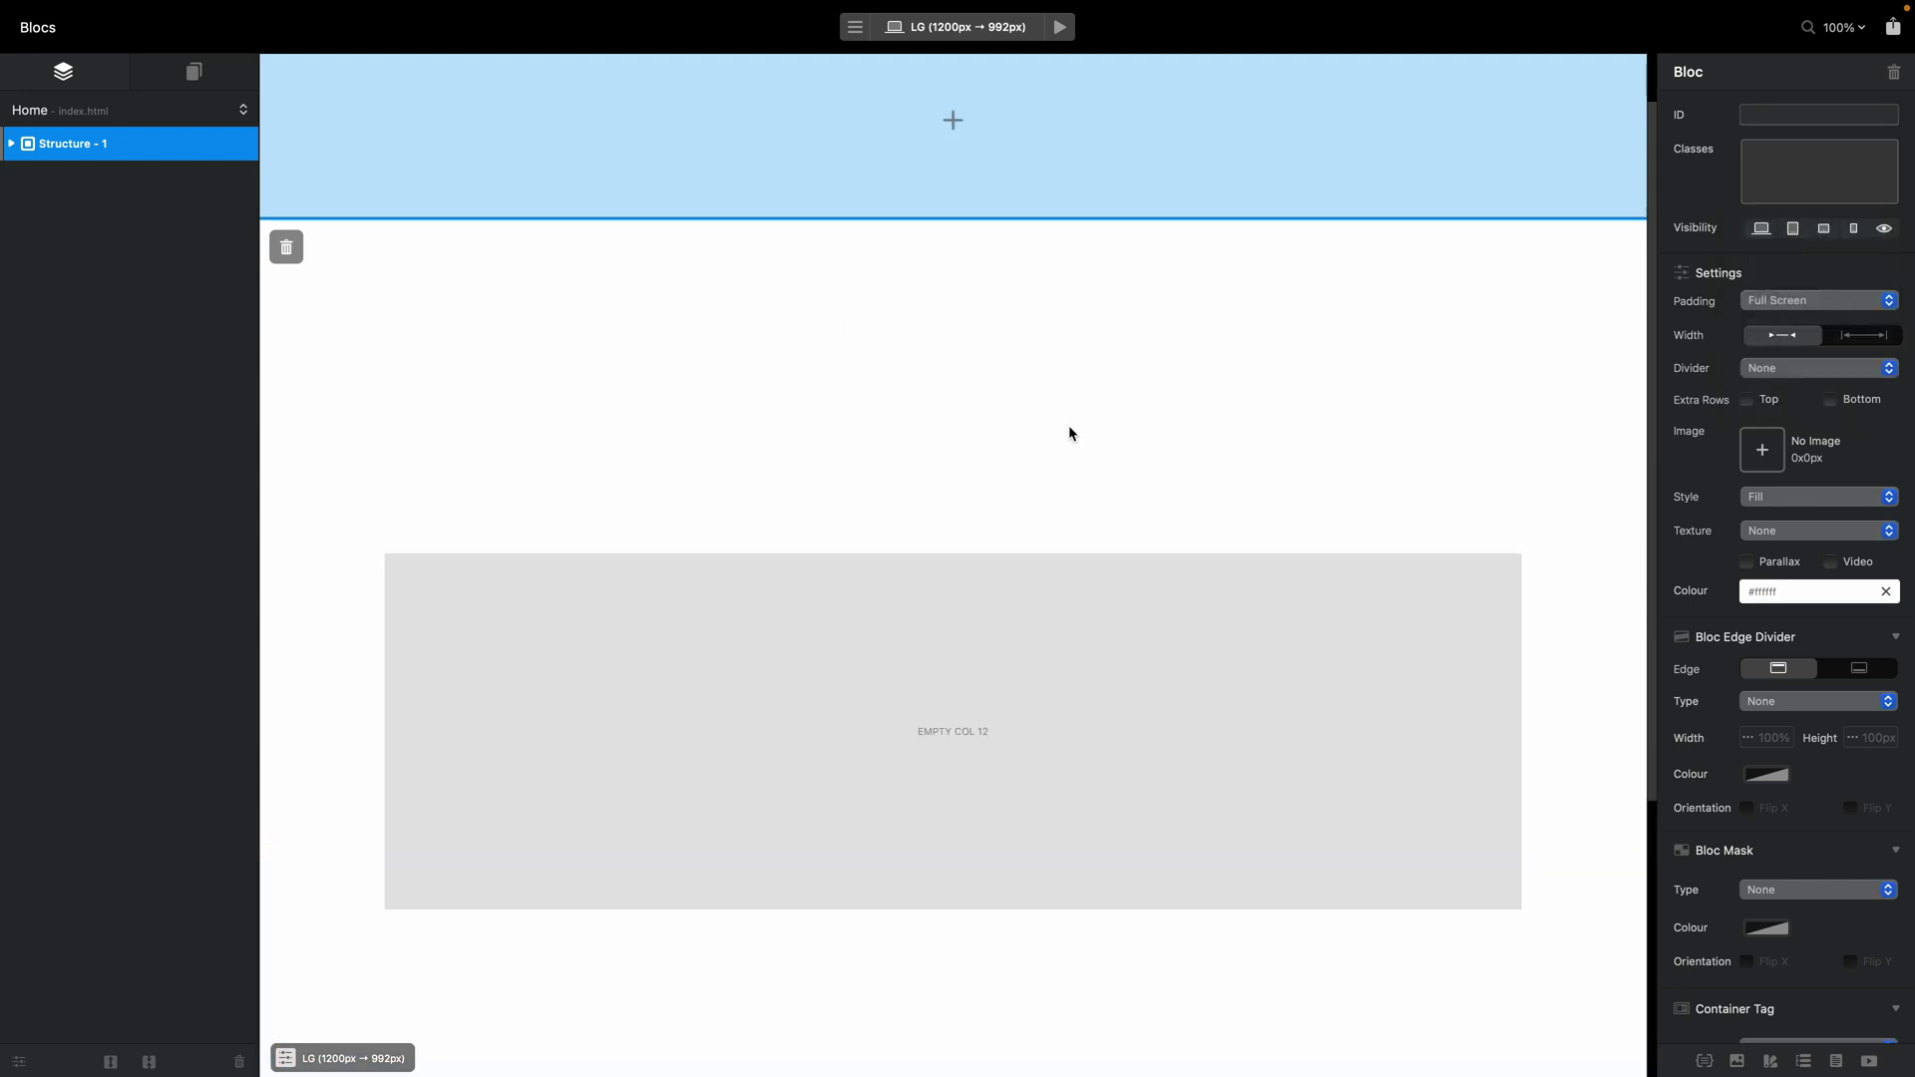
- Insert the CSS Grid bric into the bloc's empty column
{"action": "scroll", "coordinate": [974, 560], "scroll_direction": "down", "scroll_amount": 4}
{"action": "left_click", "coordinate": [959, 596]}
{"action": "left_click", "coordinate": [954, 589]}
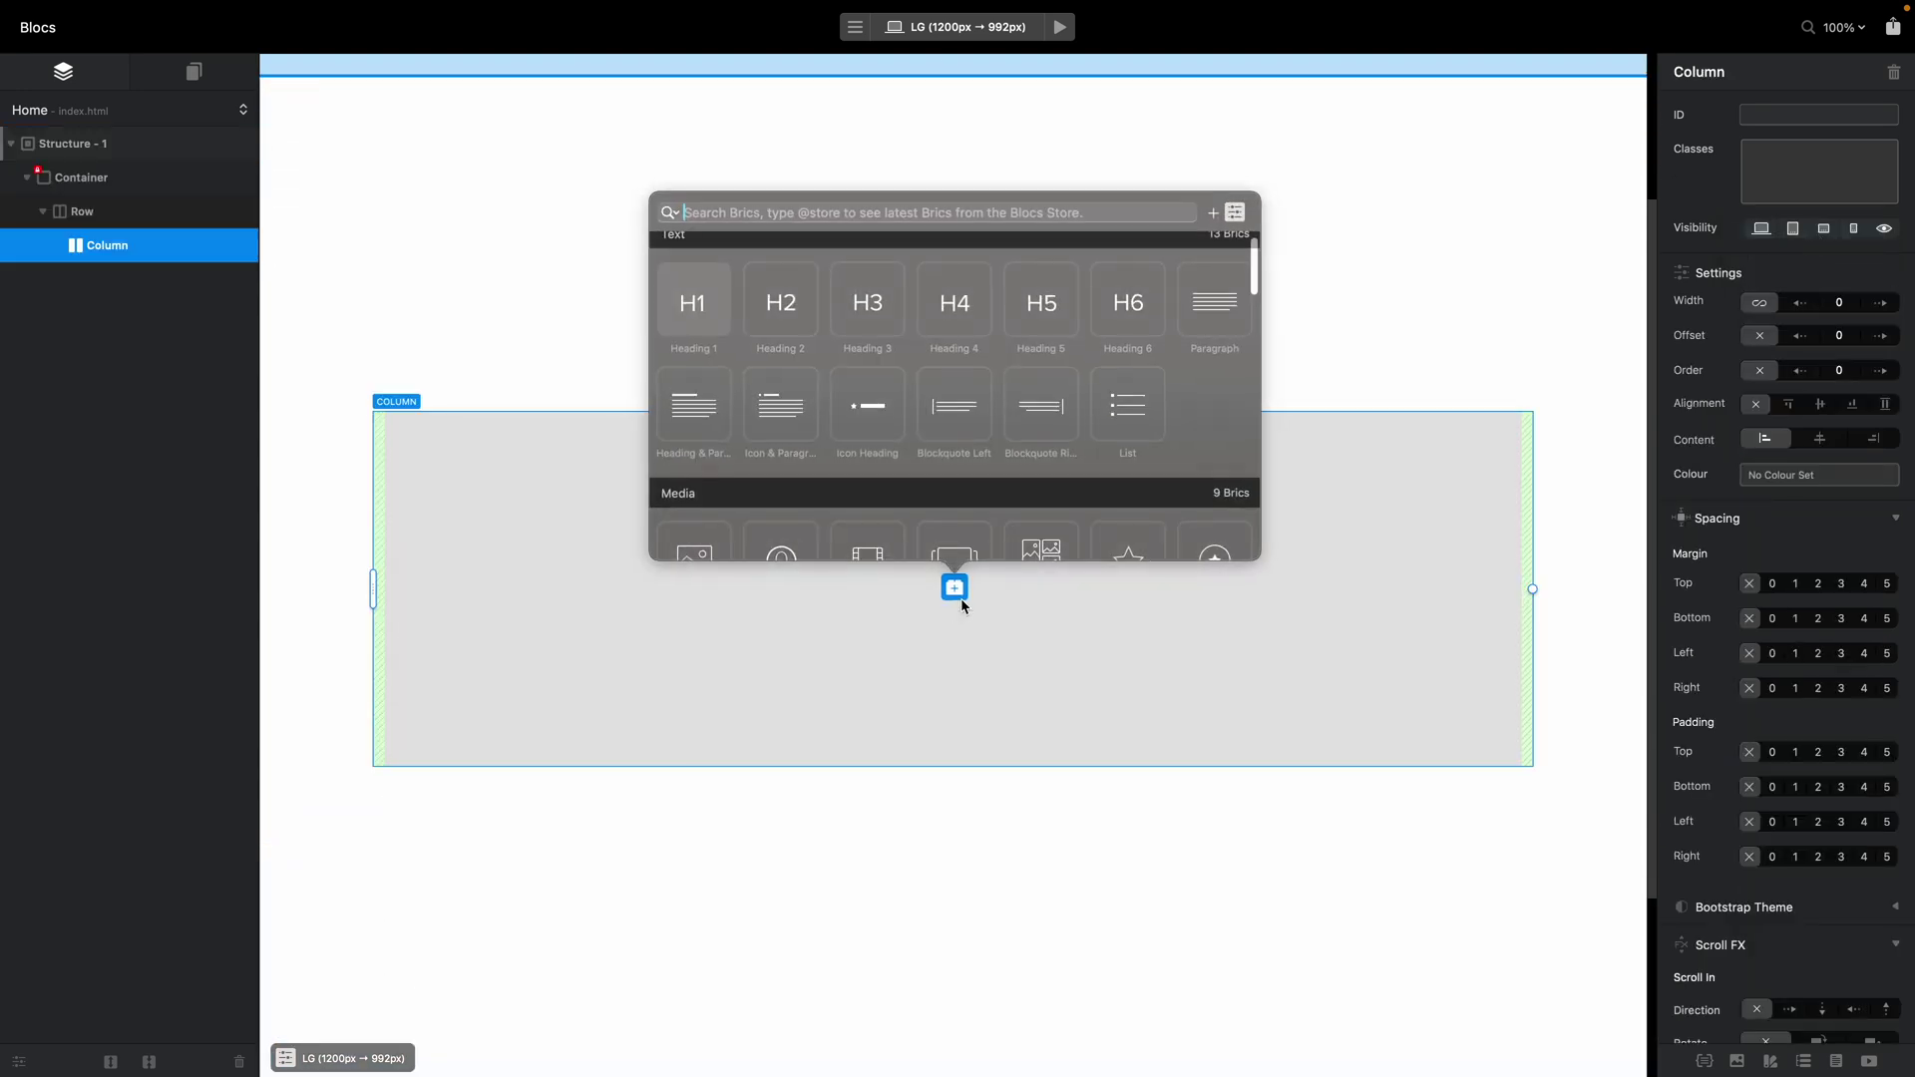
{"action": "type", "text": "css"}
{"action": "left_click", "coordinate": [696, 277]}
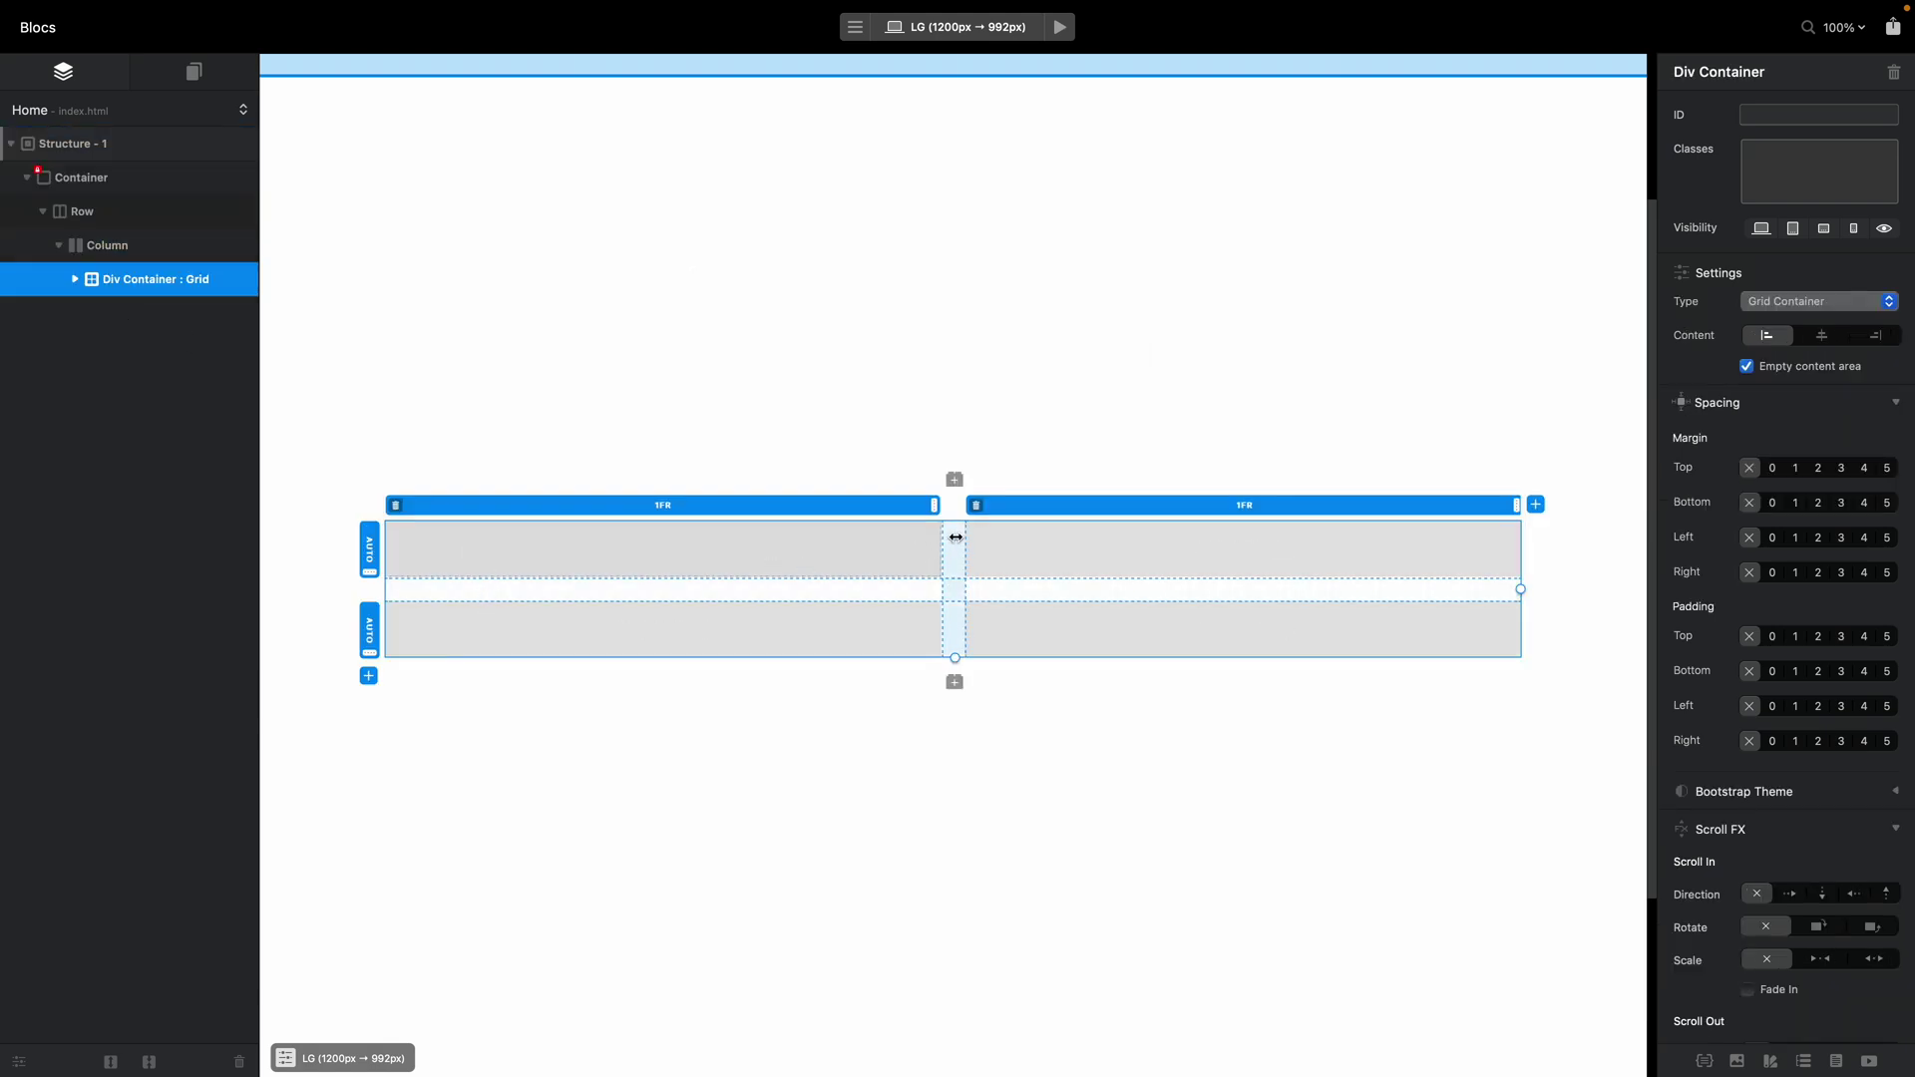
- Add a plain Div Container above the grid
{"action": "right_click", "coordinate": [145, 279]}
{"action": "left_click", "coordinate": [416, 460]}
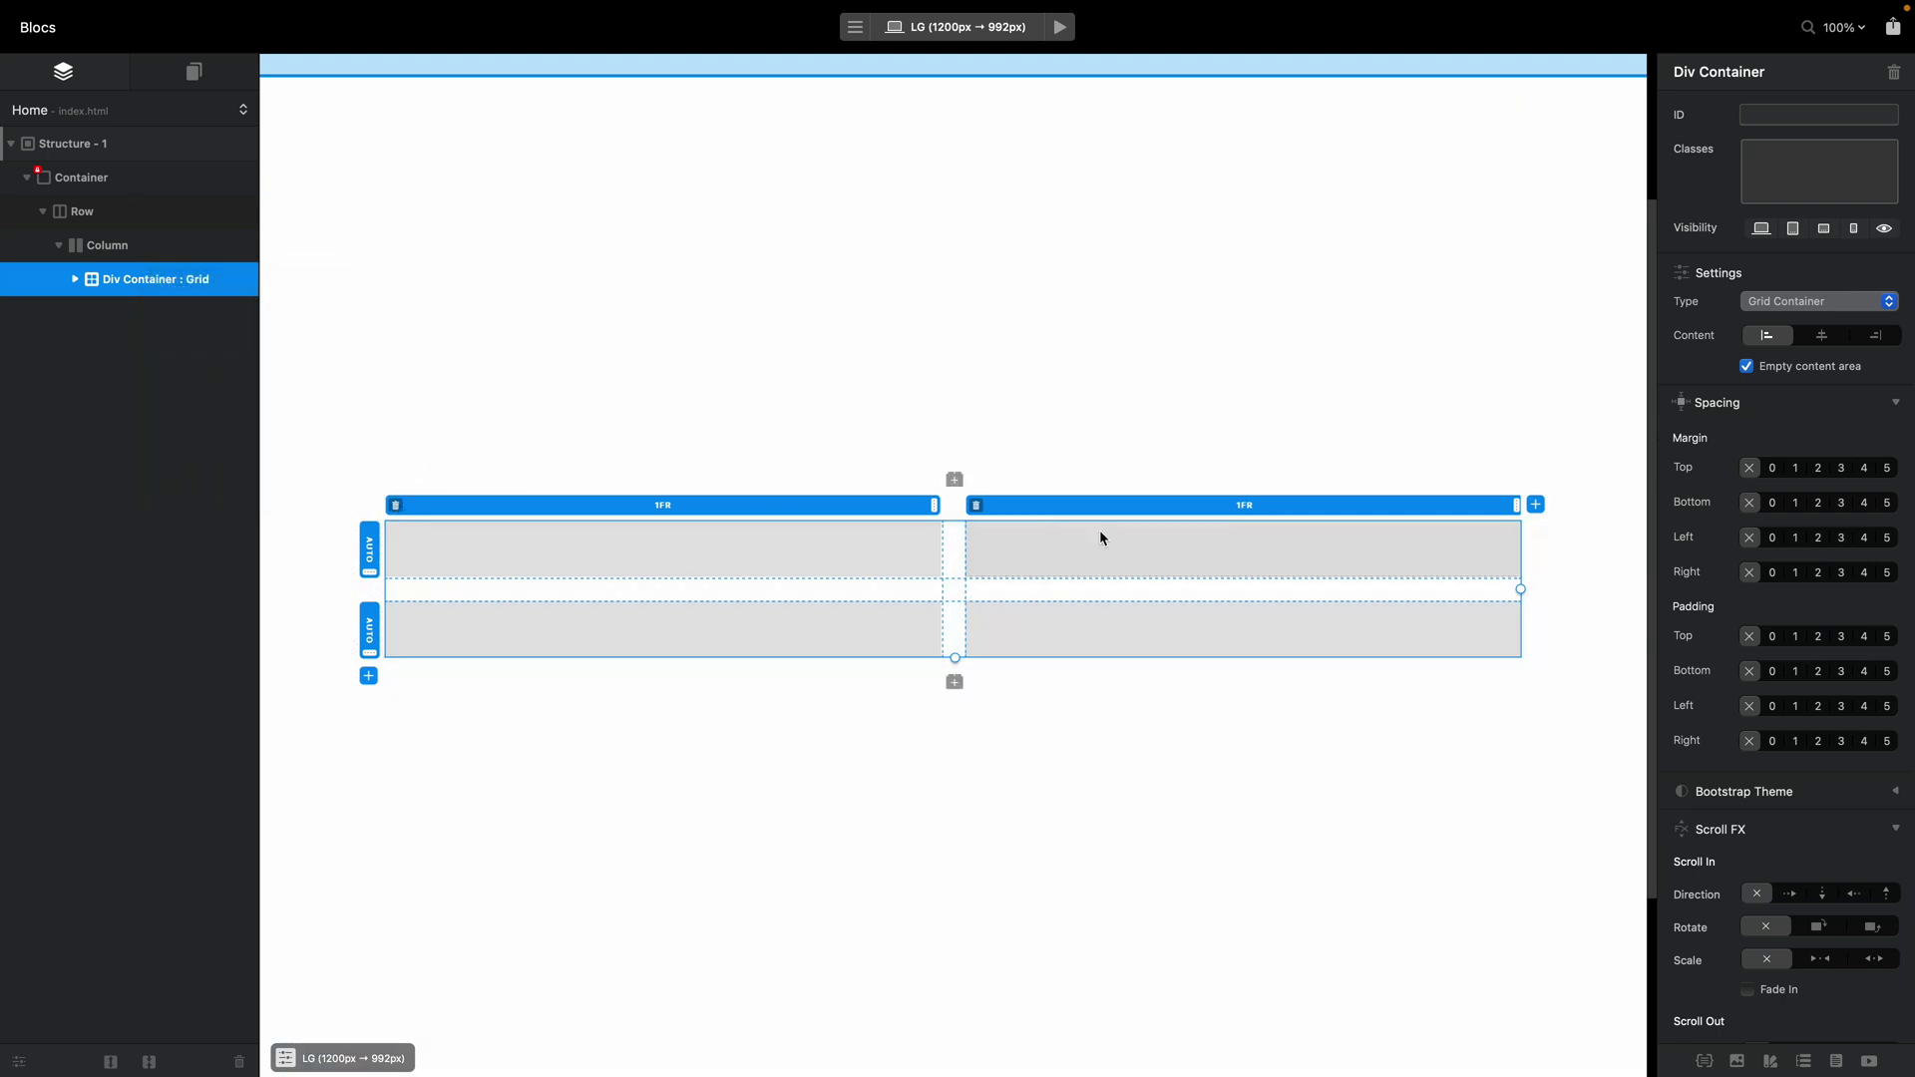
{"action": "left_click", "coordinate": [956, 477]}
{"action": "type", "text": "div"}
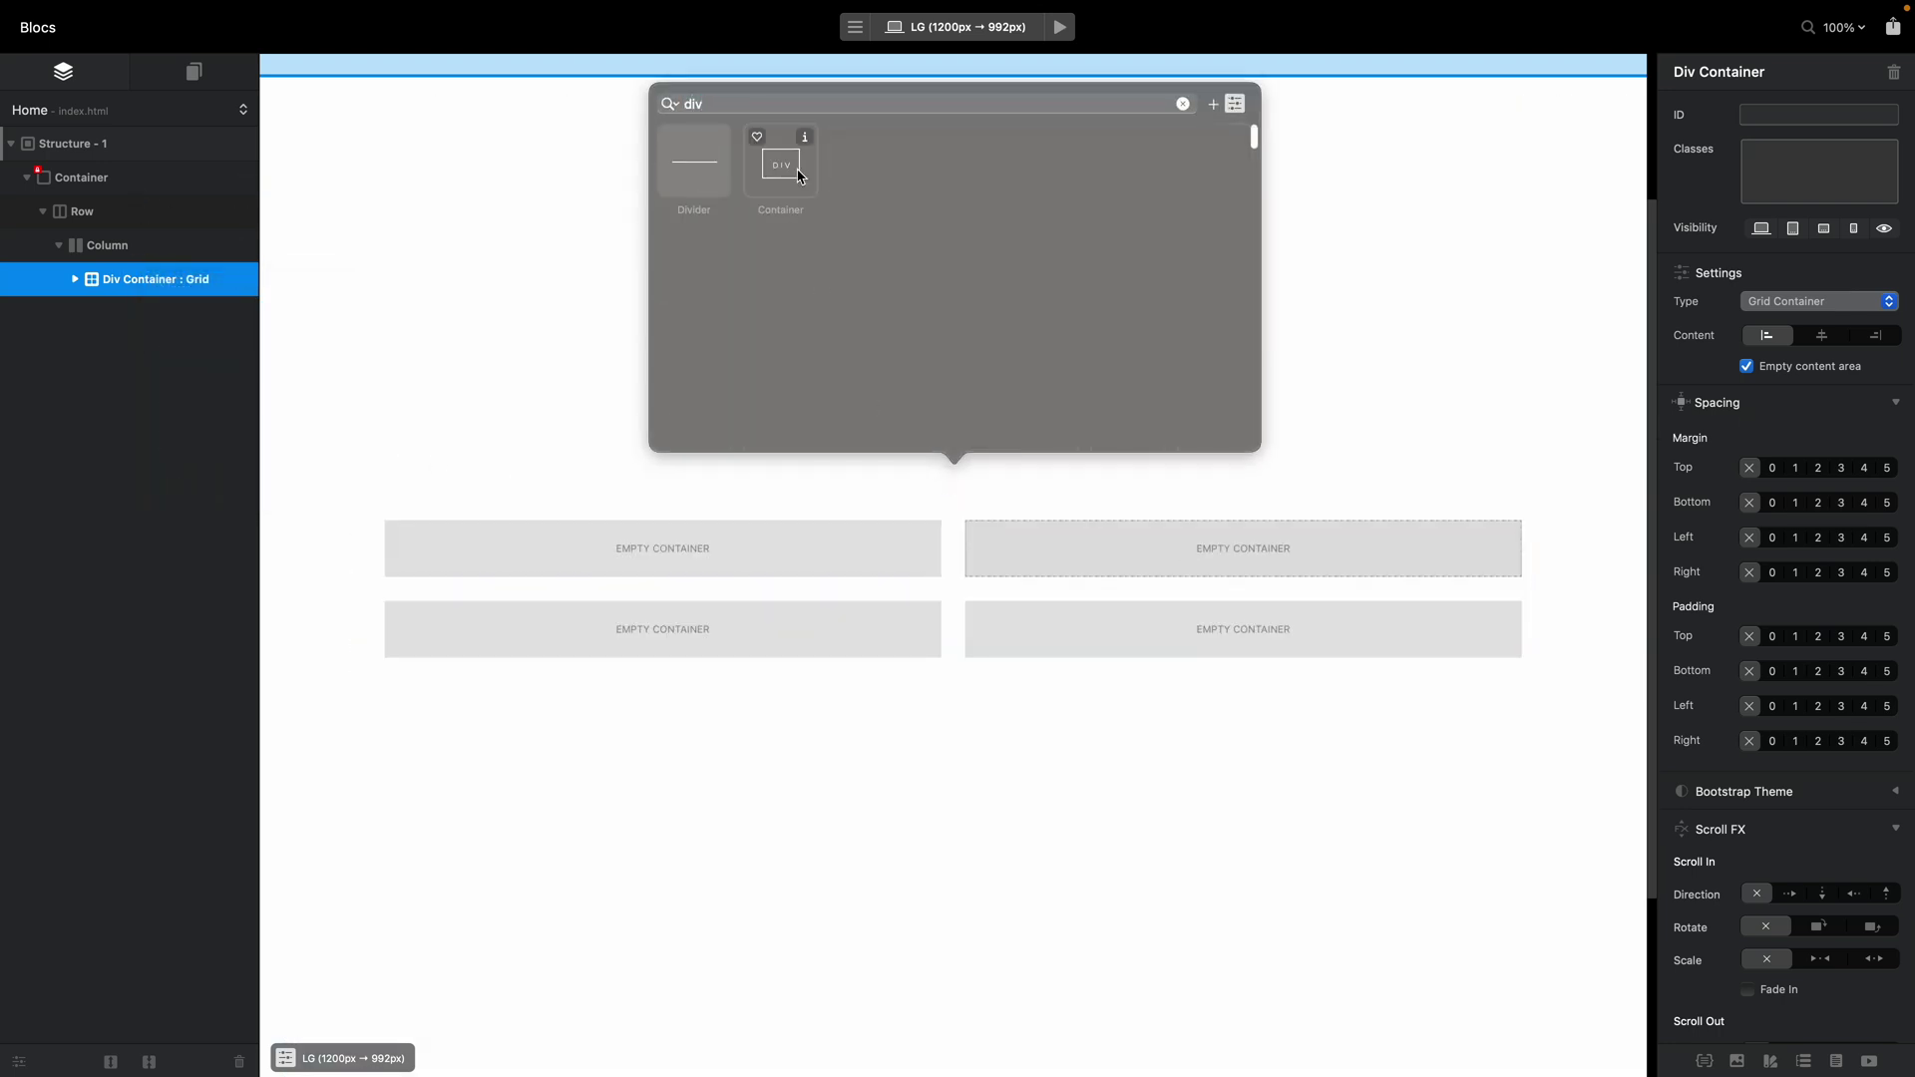
{"action": "left_click", "coordinate": [781, 165]}
- Nest the grid inside the new Div Container and reselect the grid
{"action": "left_click_drag", "start_coordinate": [150, 319], "coordinate": [147, 289]}
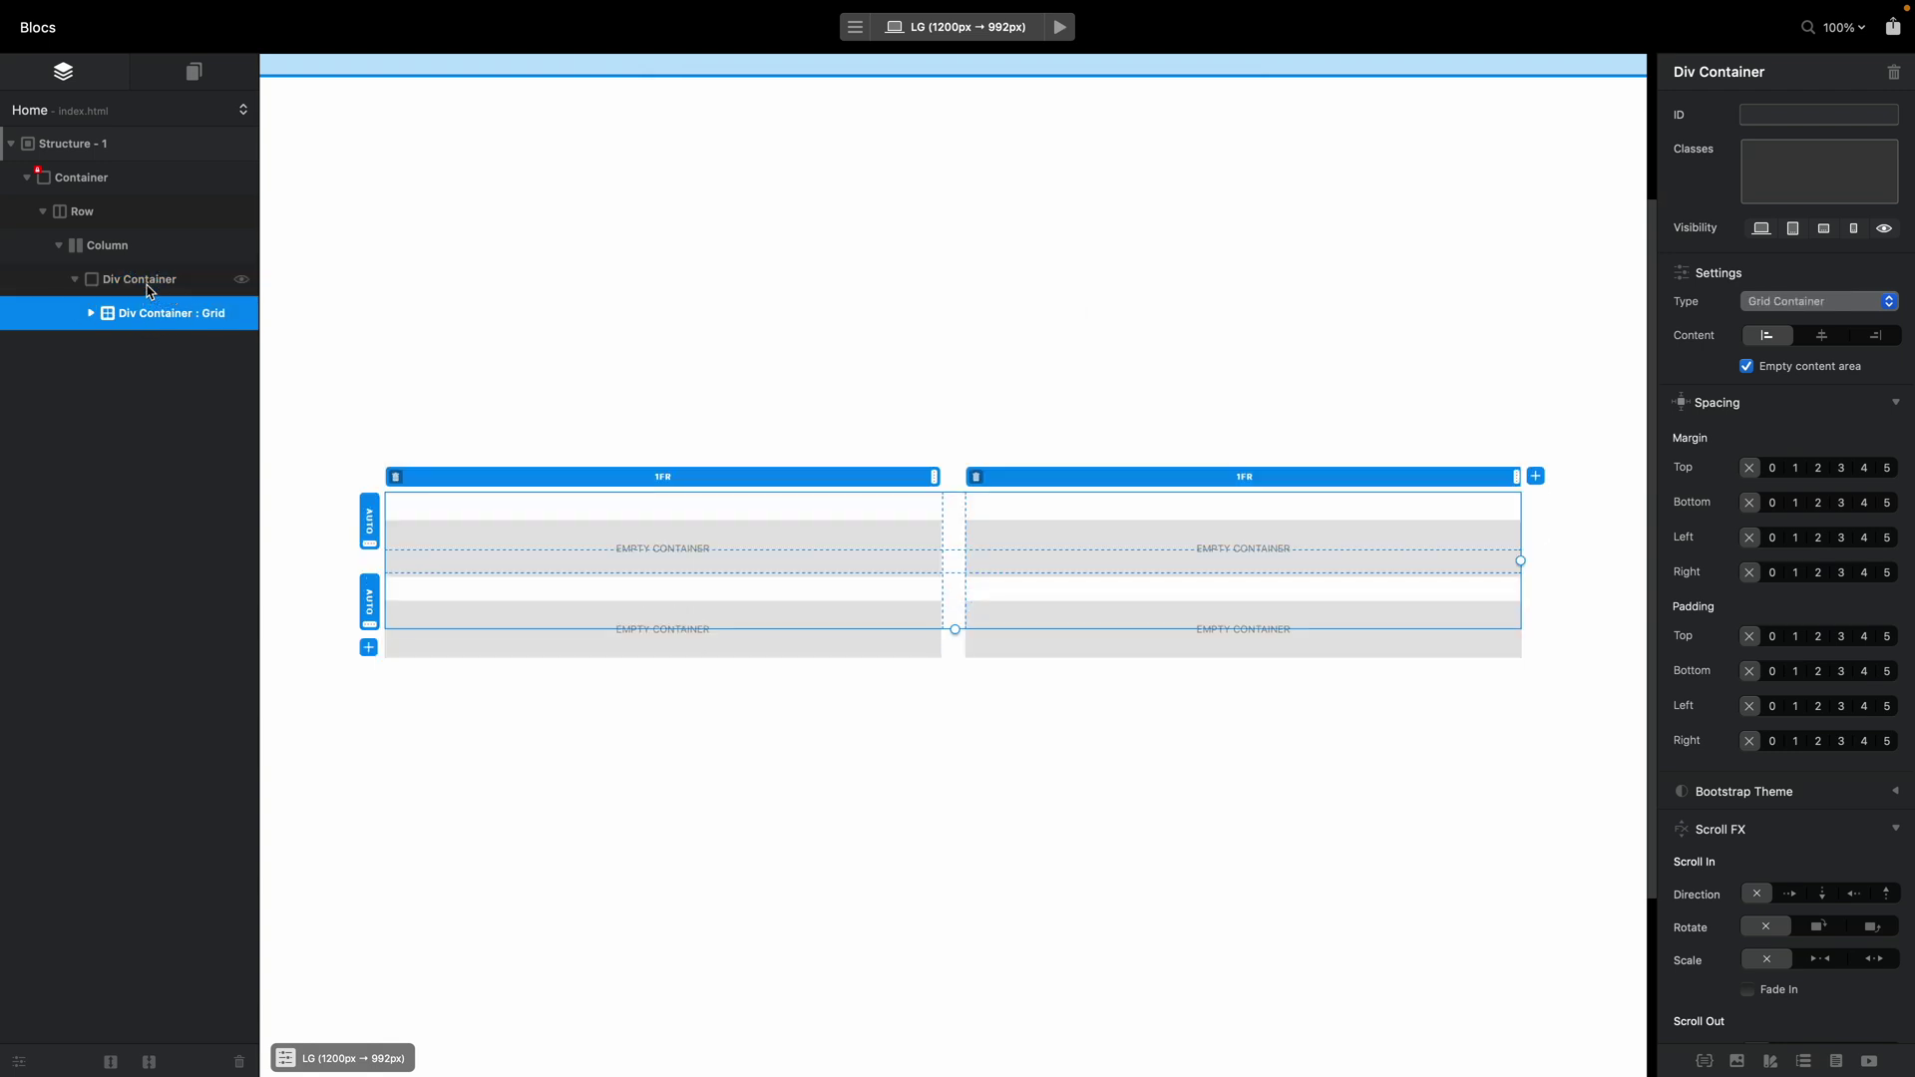
{"action": "left_click", "coordinate": [164, 287]}
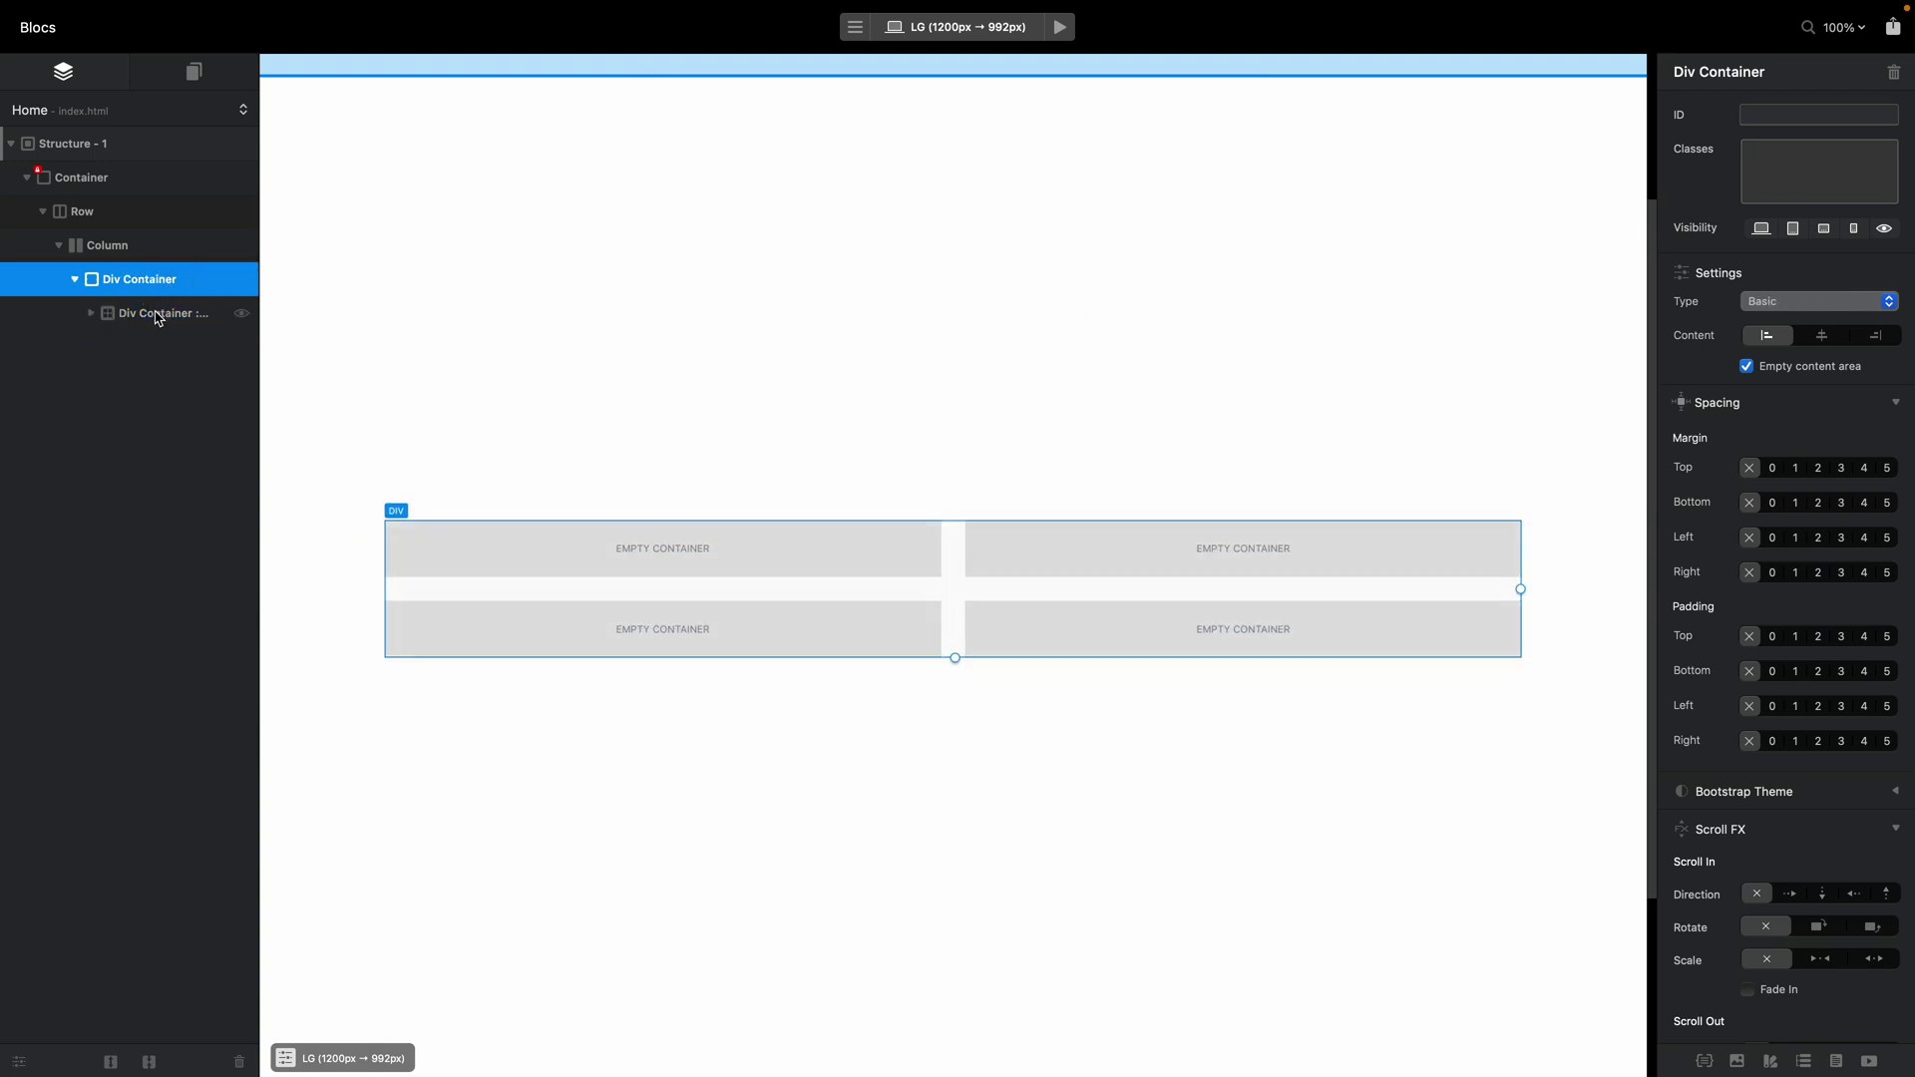
{"action": "left_click", "coordinate": [157, 318]}
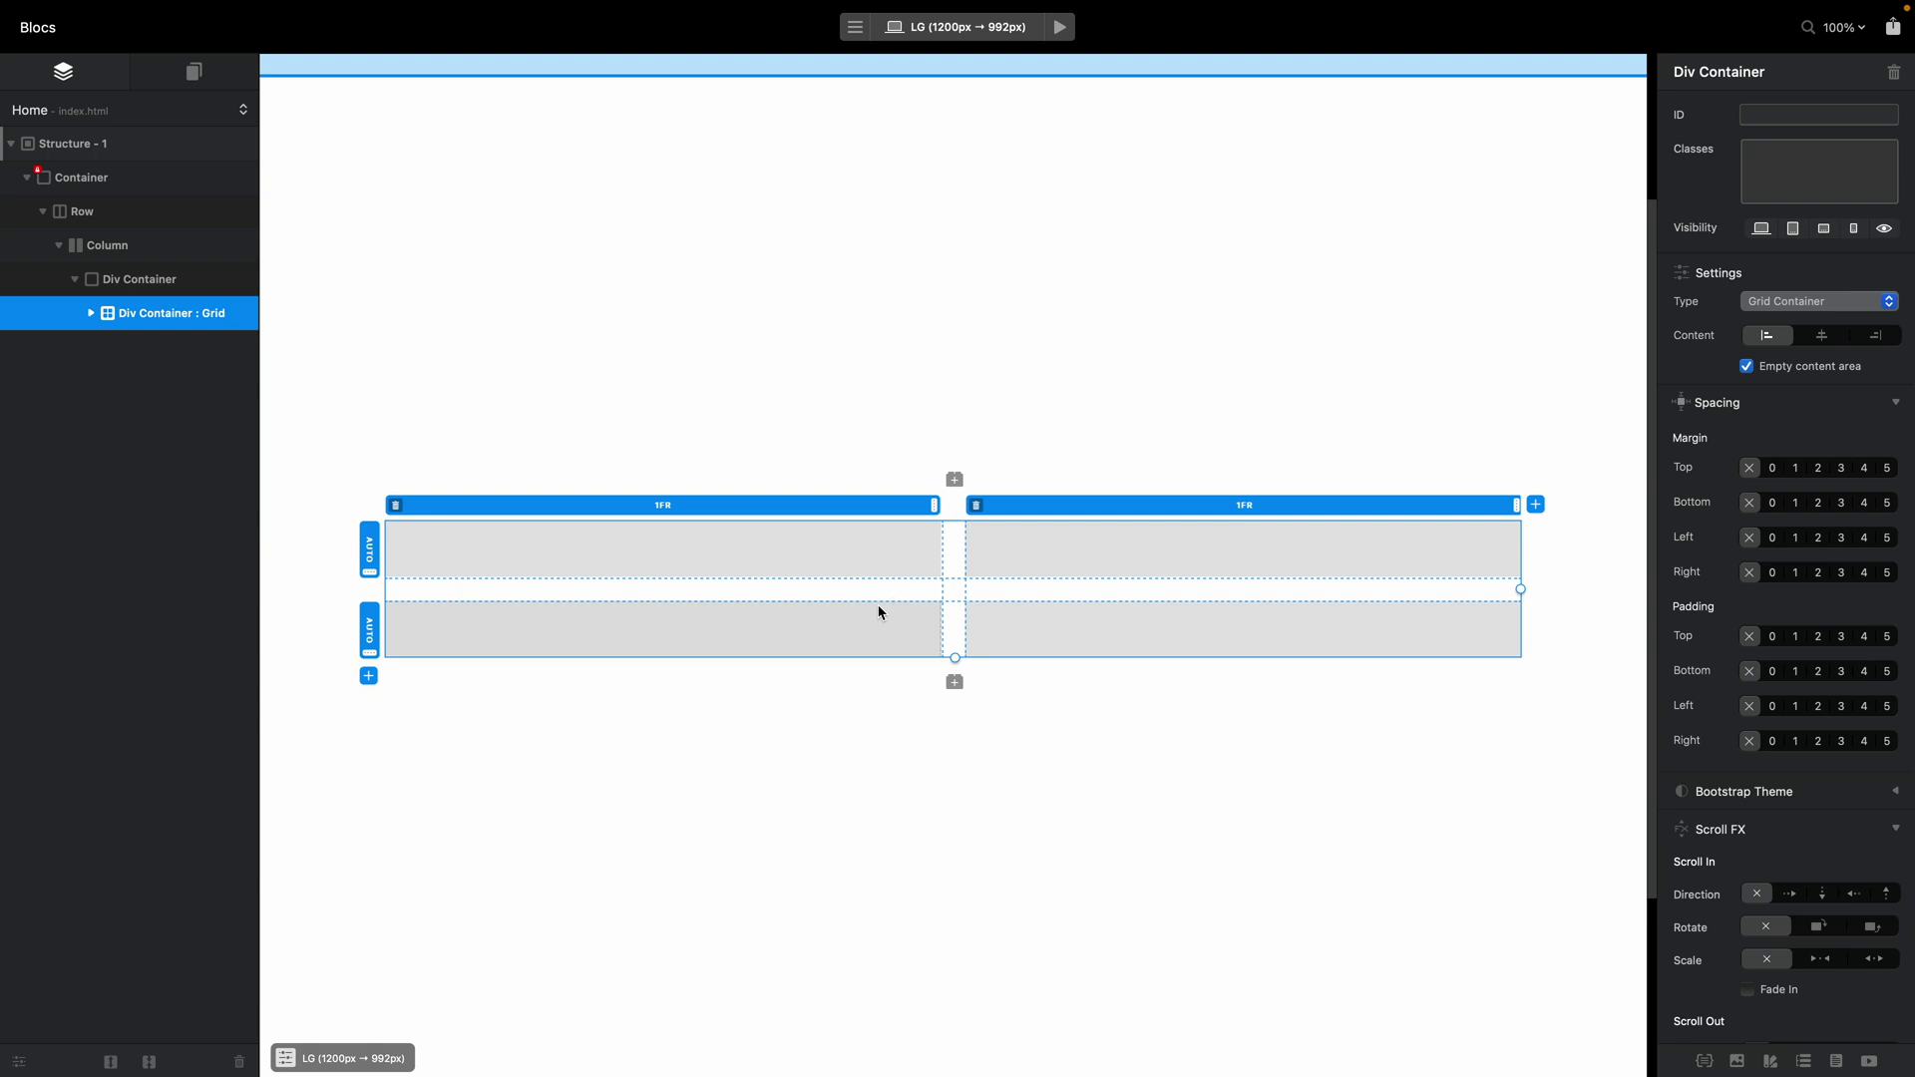
- Expand the grid to four 1FR columns and four rows, filling all 16 cells with Div Containers
{"action": "left_click", "coordinate": [1536, 504]}
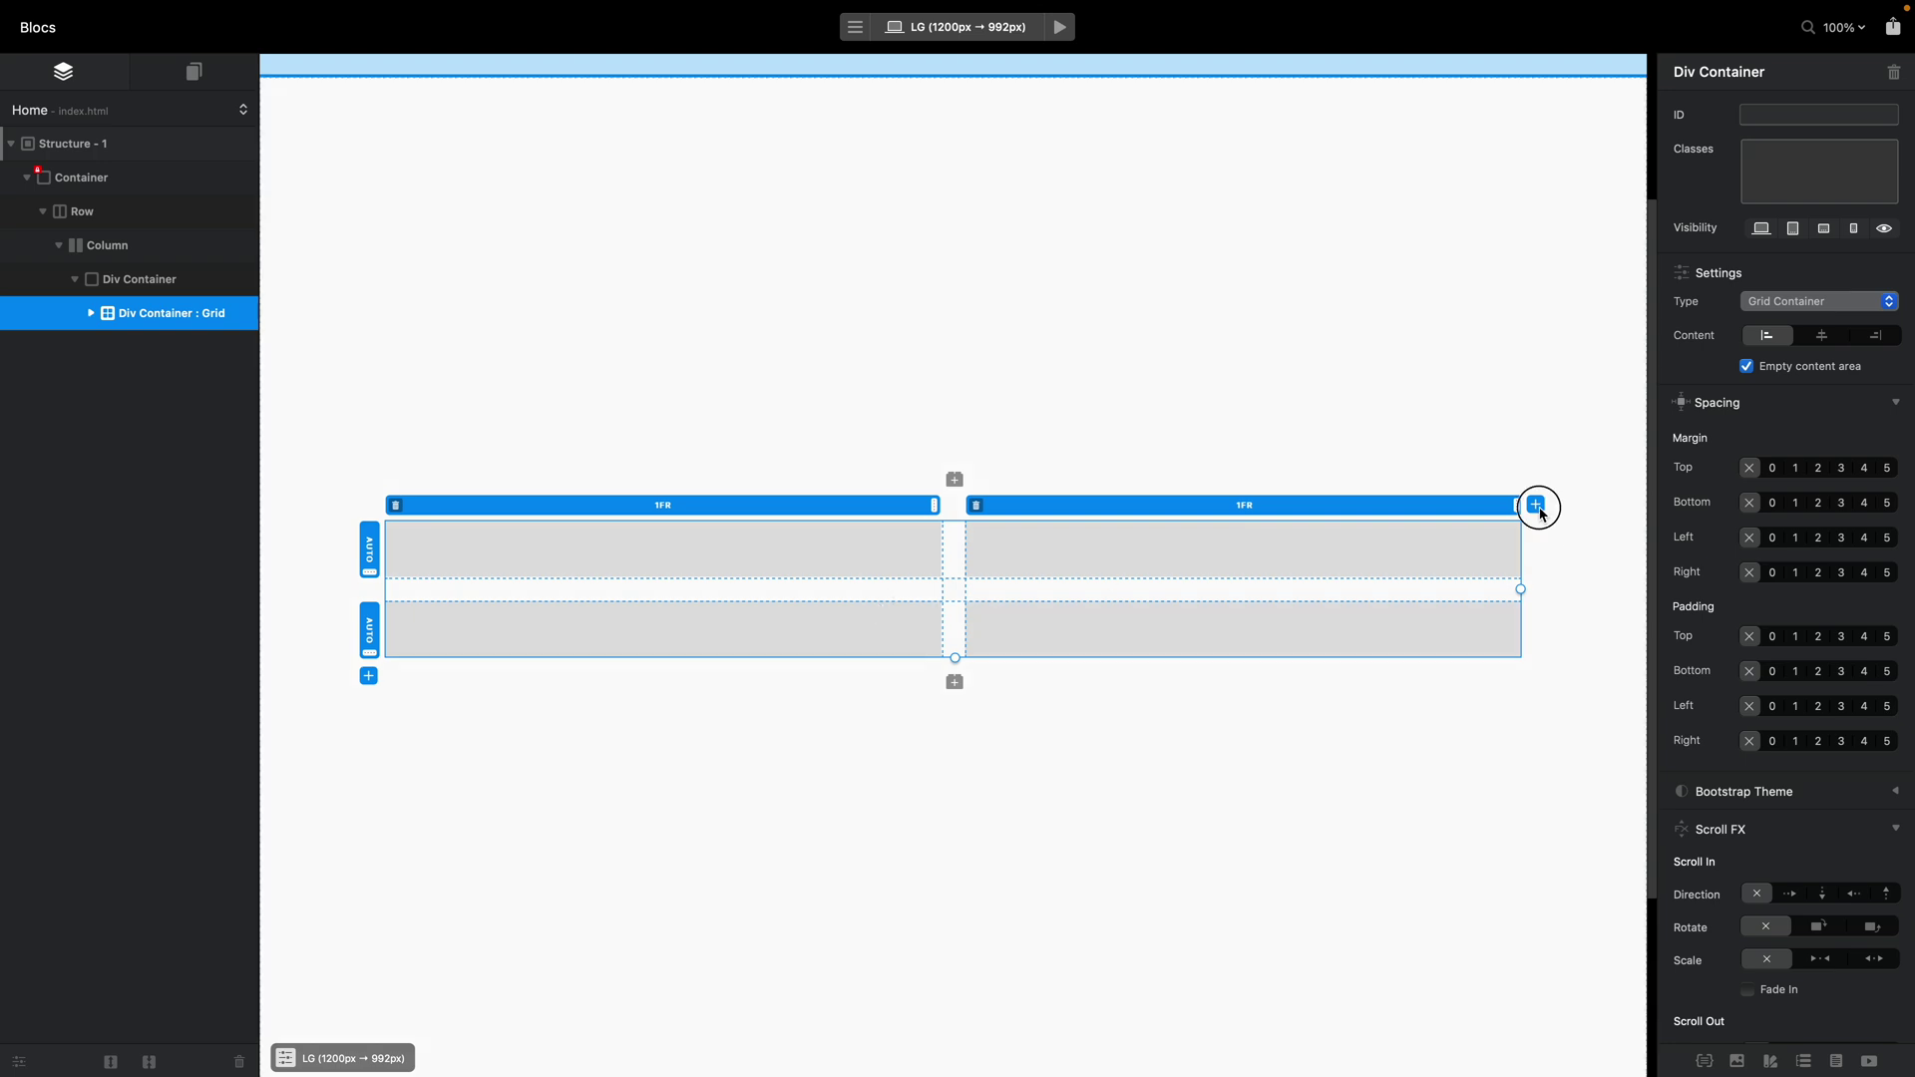
{"action": "left_click", "coordinate": [1537, 507]}
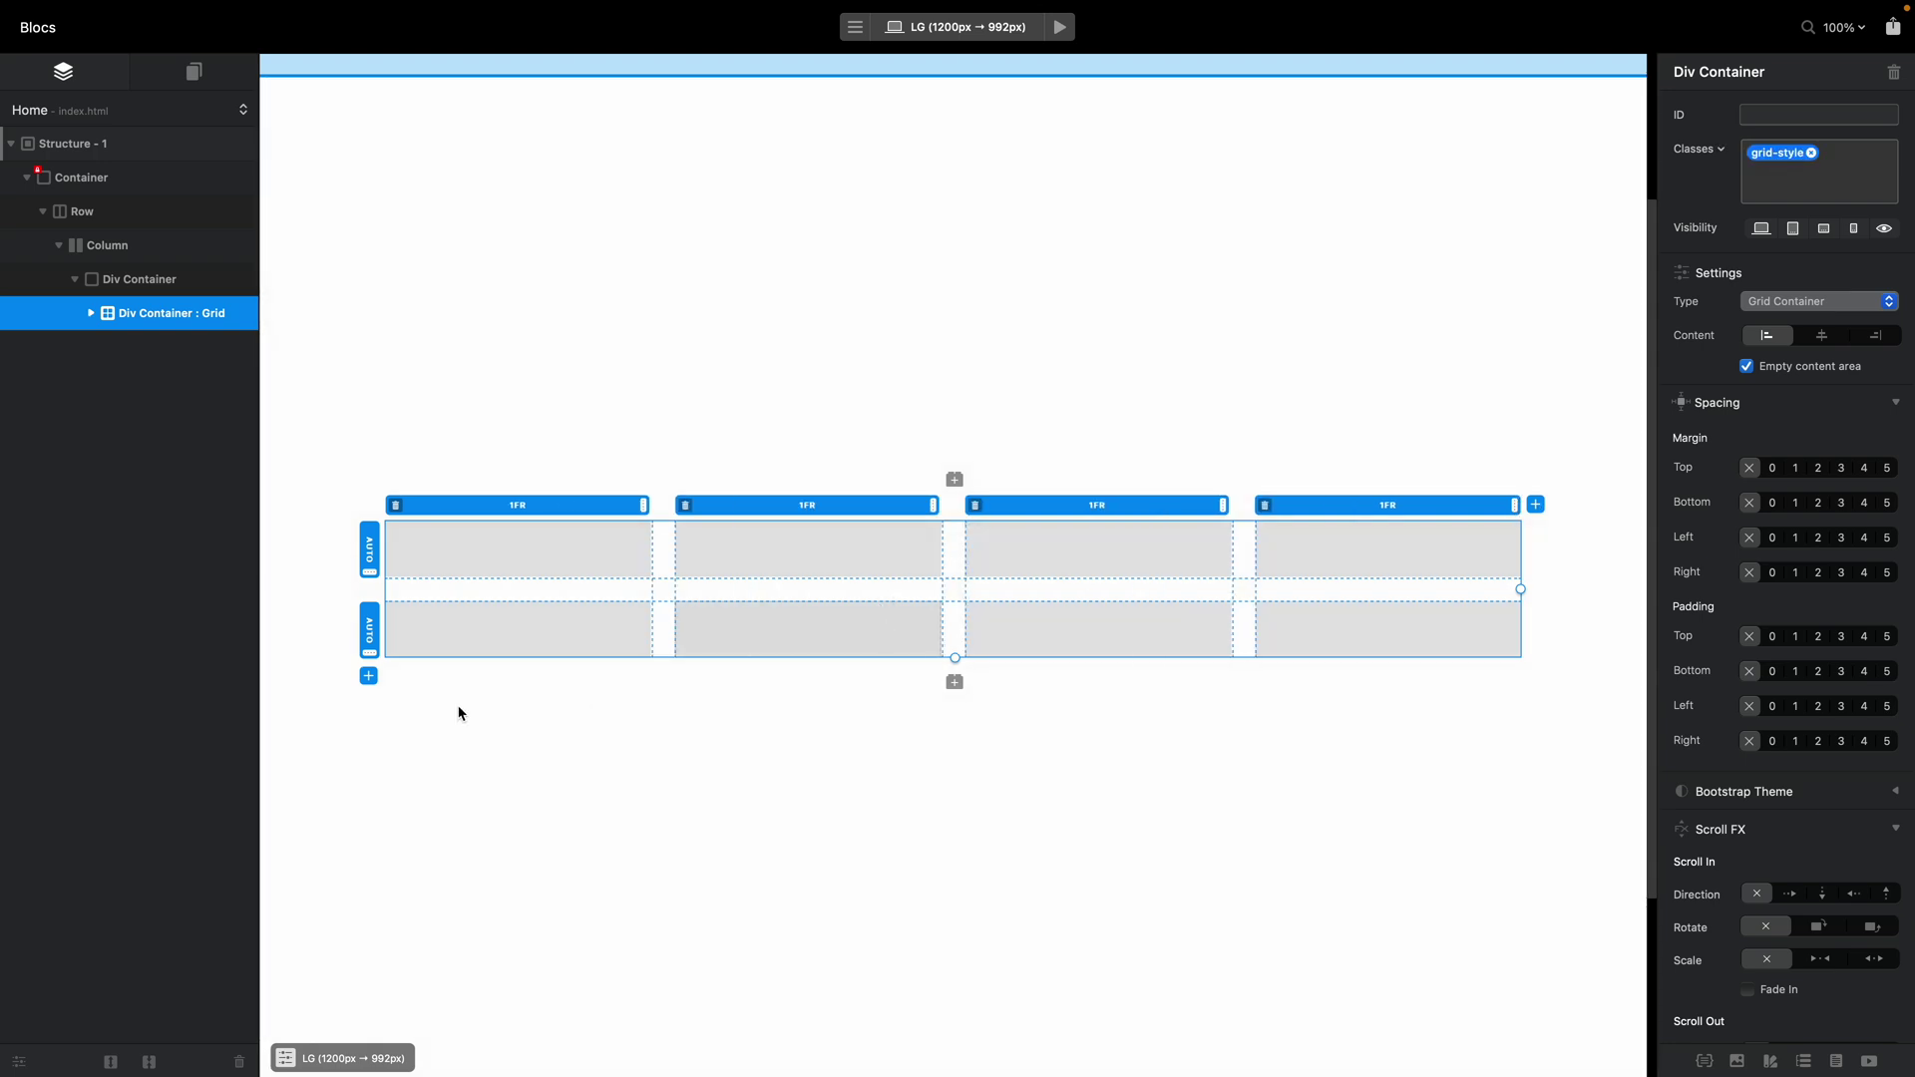
{"action": "left_click", "coordinate": [371, 680]}
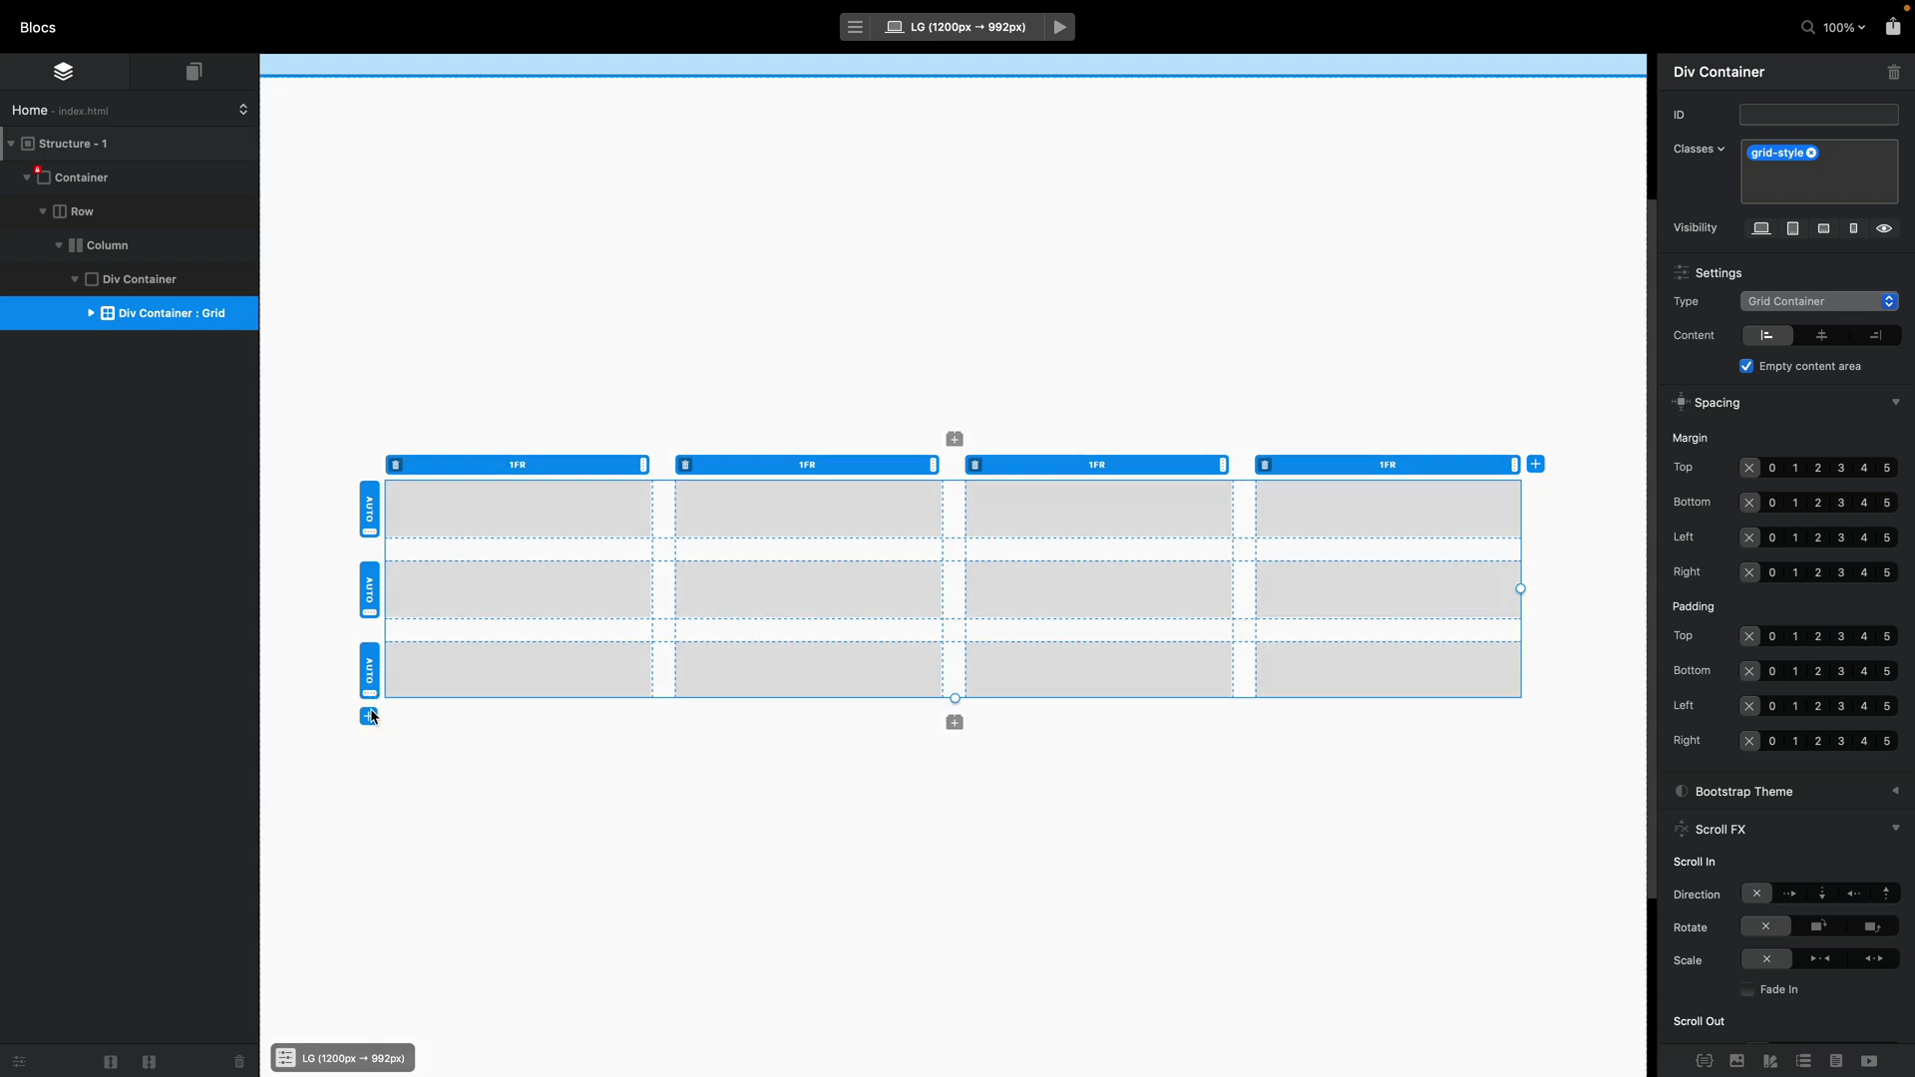
{"action": "left_click", "coordinate": [371, 718]}
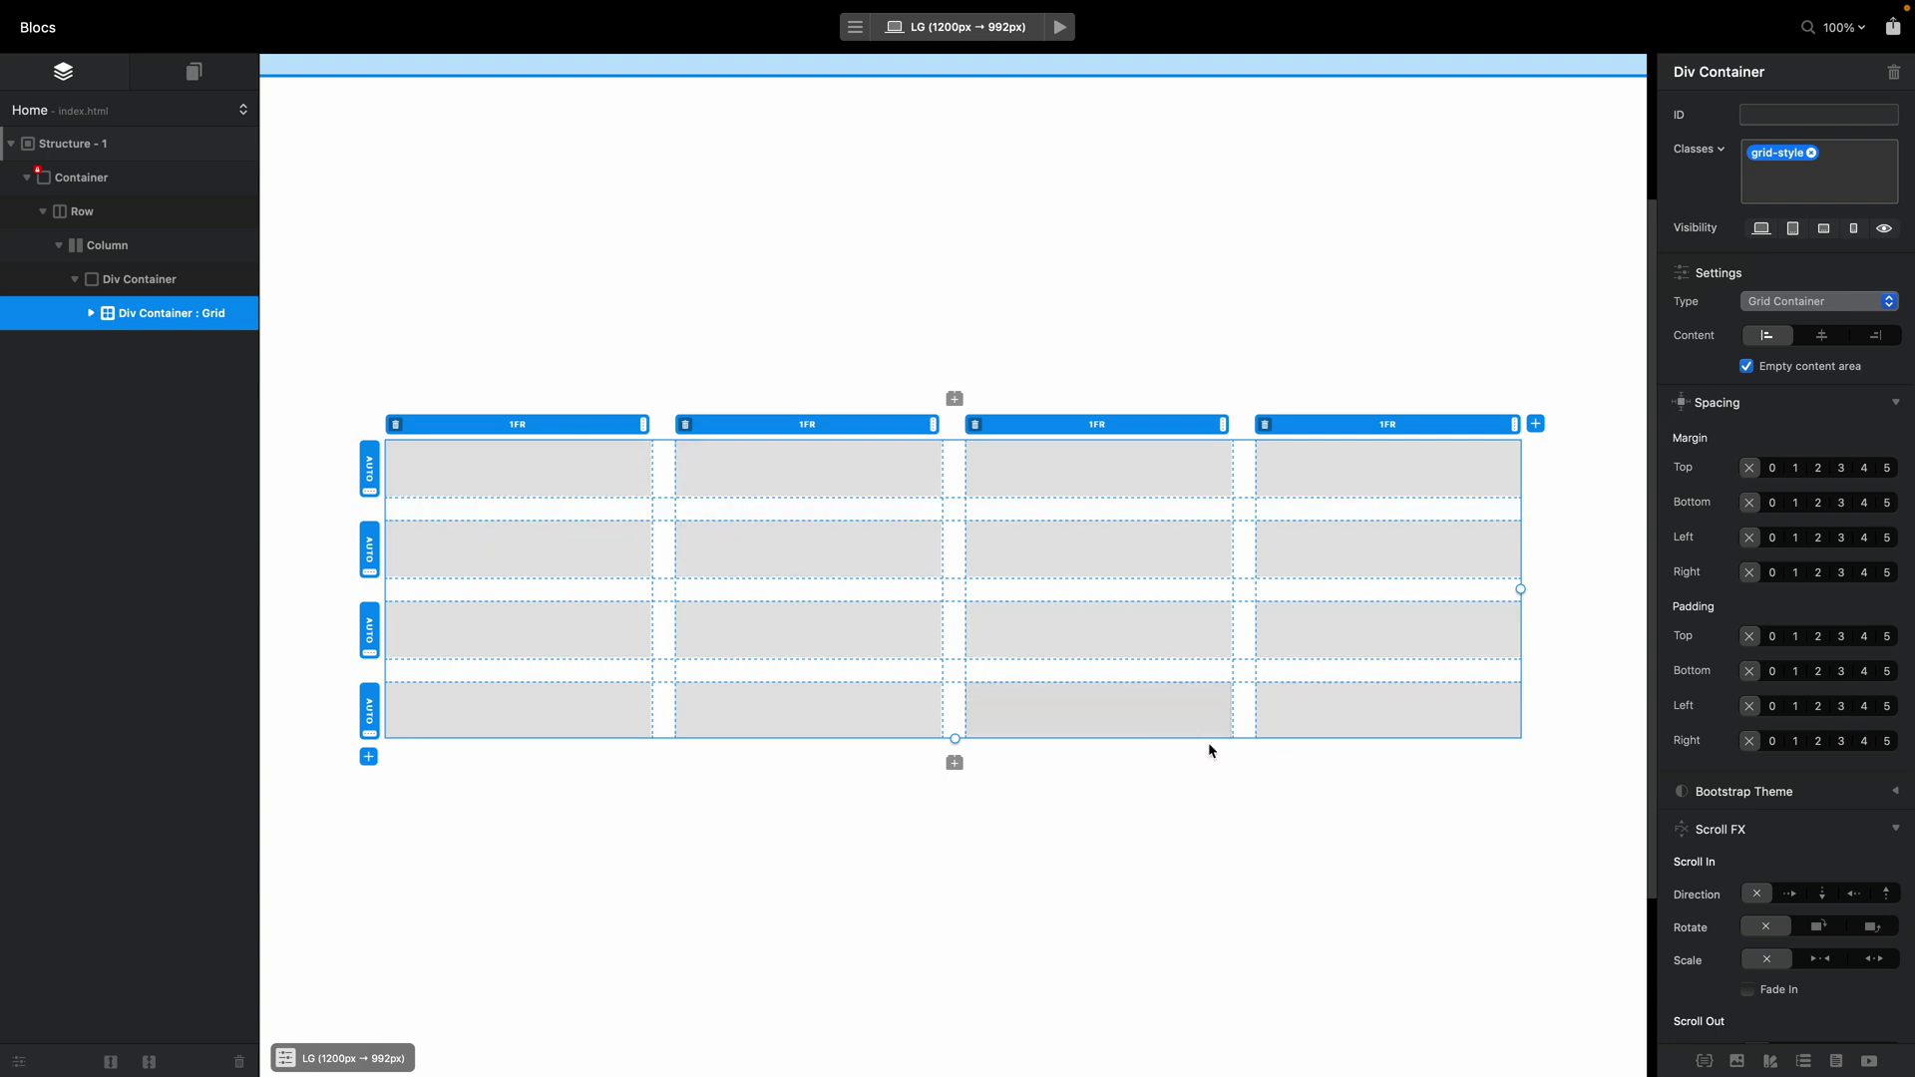
{"action": "left_click", "coordinate": [599, 484]}
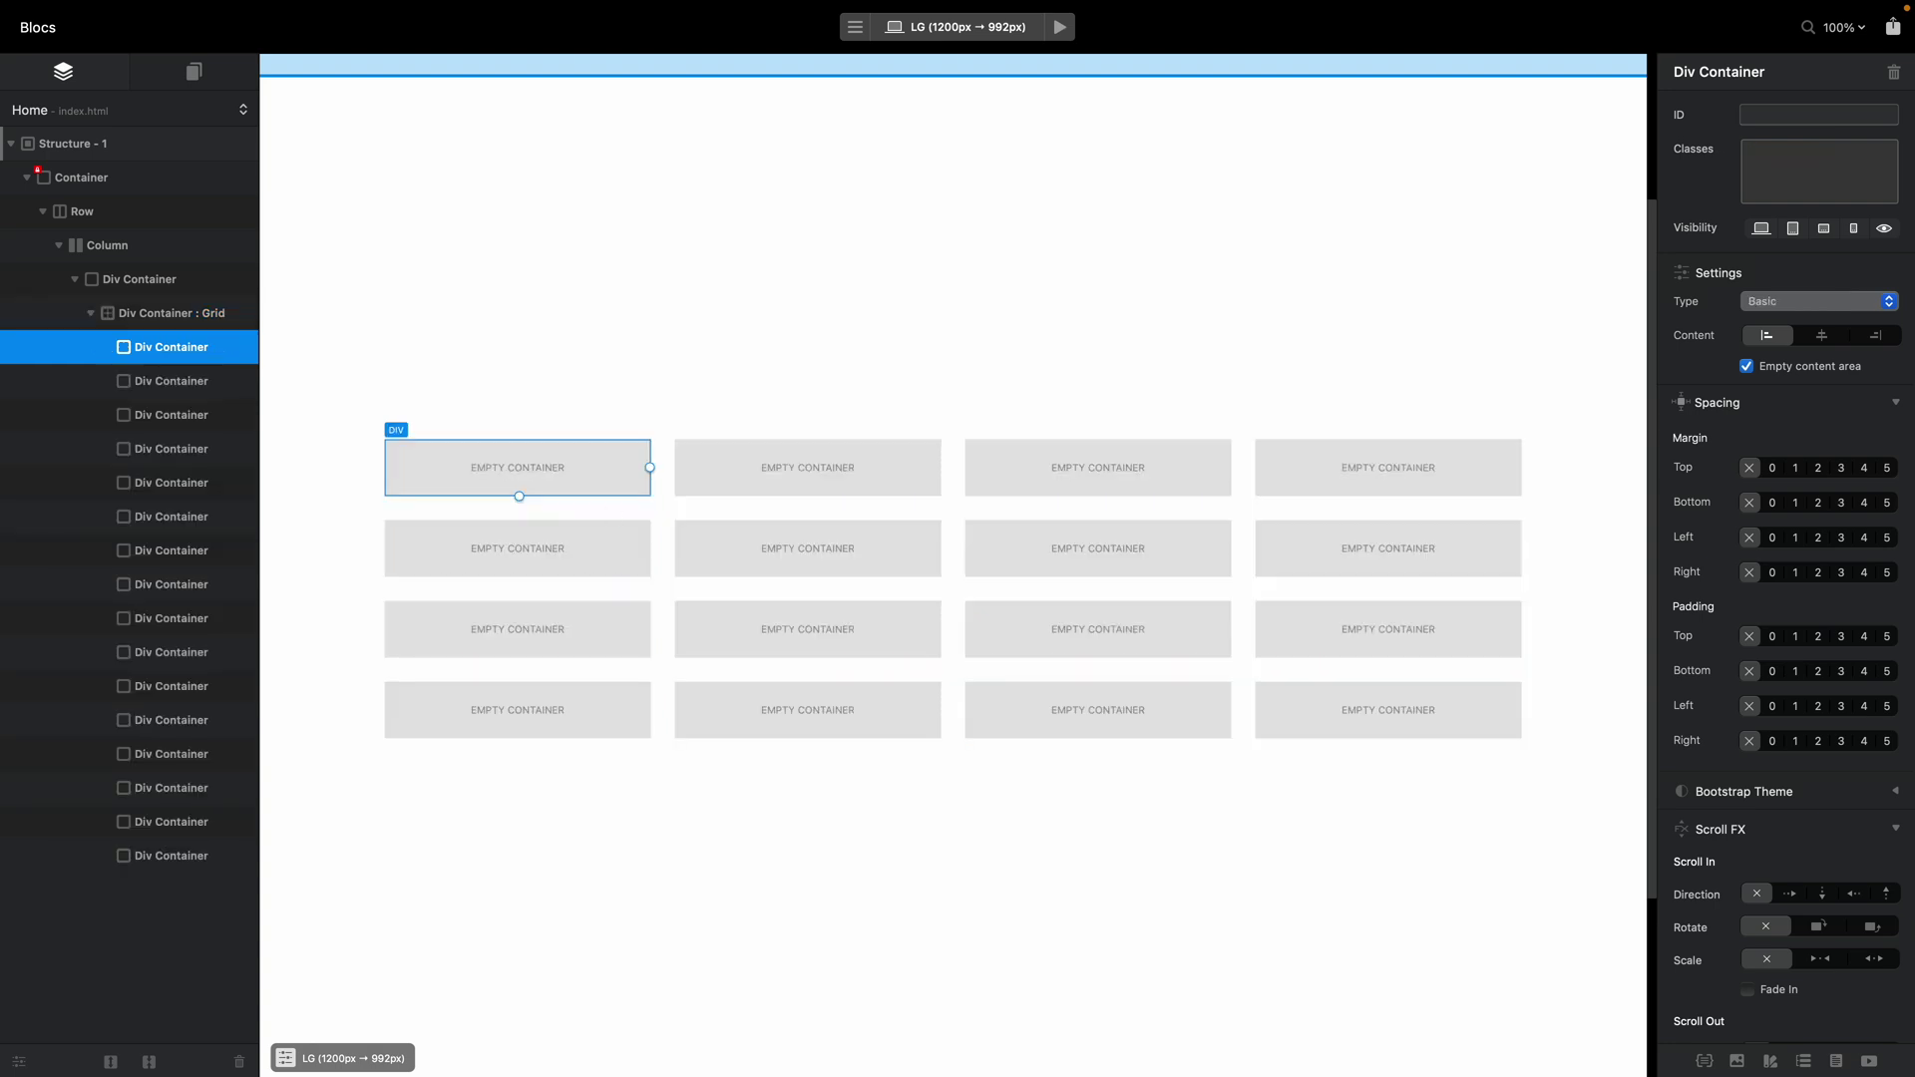
- Drop the mouse photo into the first cell, copy it, and paste it across the first row
{"action": "left_click_drag", "start_coordinate": [692, 987], "coordinate": [542, 481]}
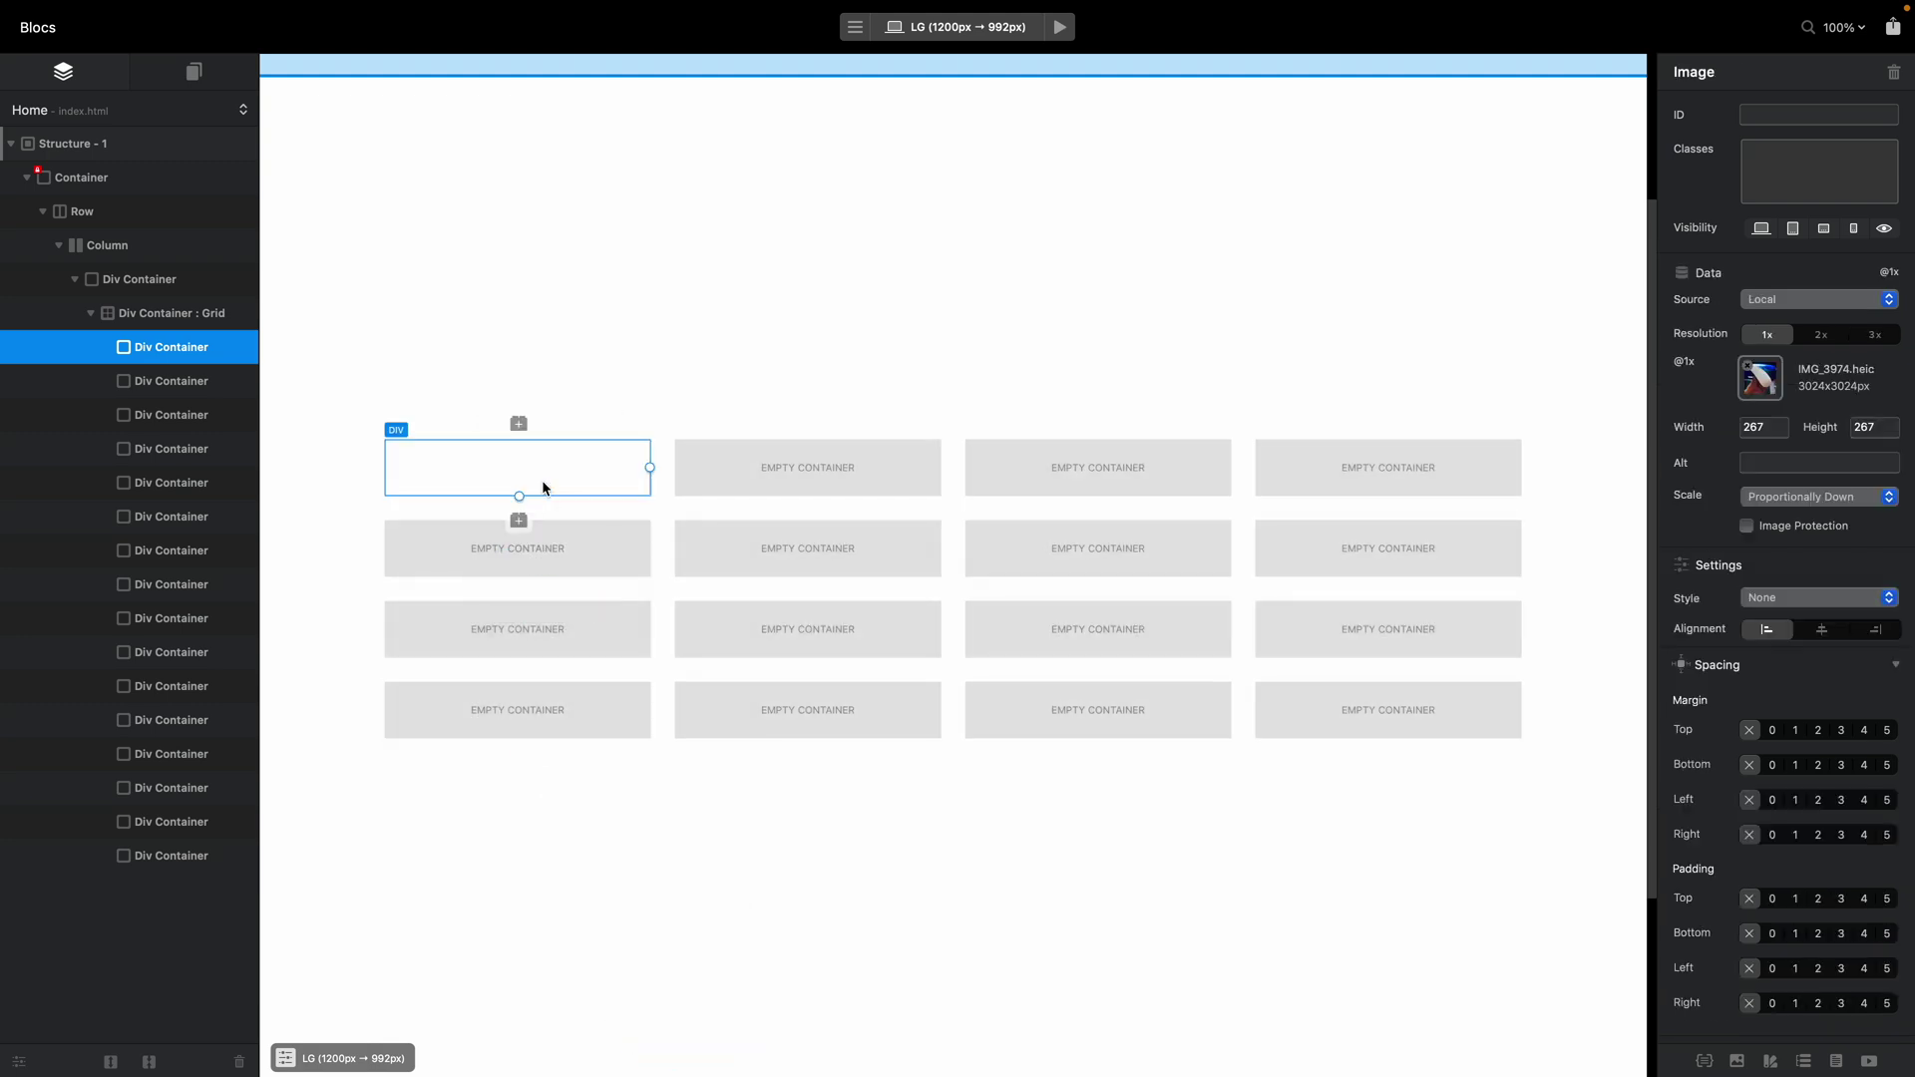
{"action": "left_click", "coordinate": [685, 273]}
{"action": "left_click", "coordinate": [778, 406]}
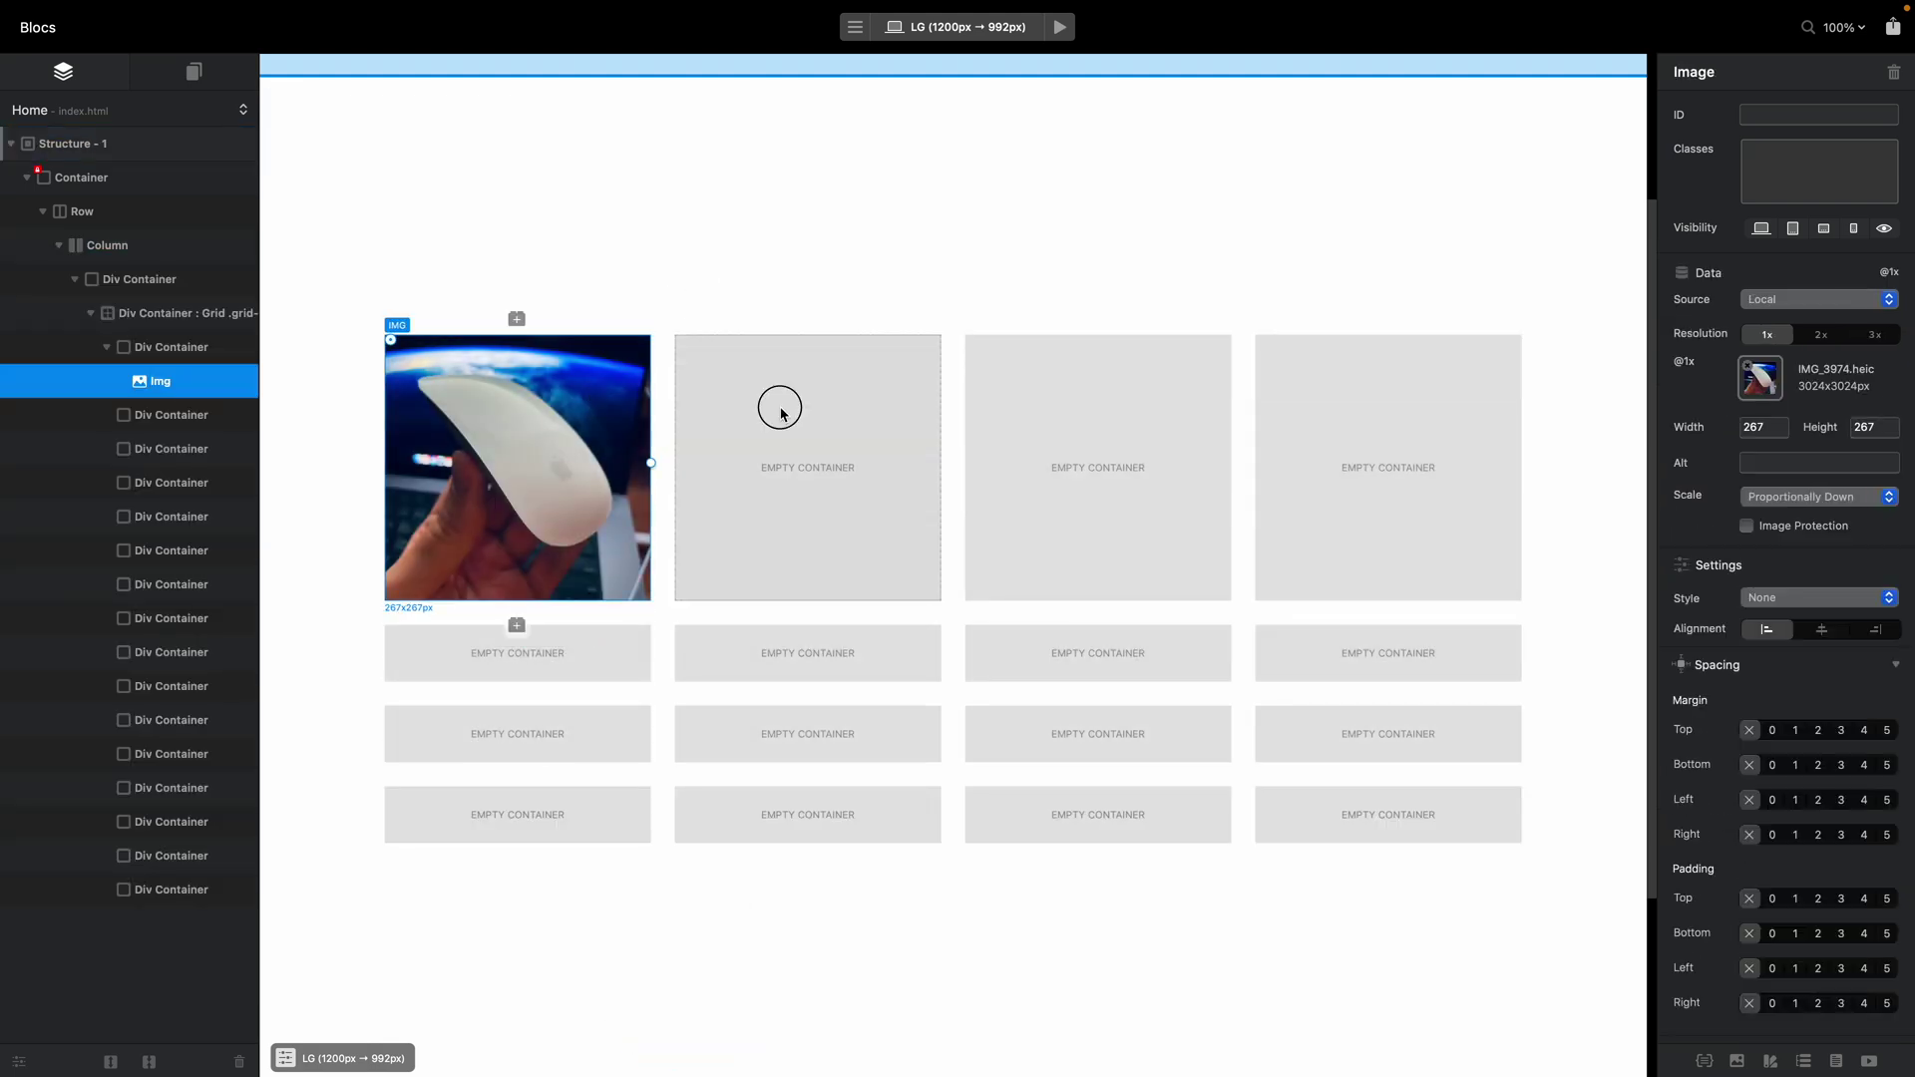
{"action": "left_click", "coordinate": [1108, 443]}
{"action": "key", "text": "super+v"}
{"action": "key", "text": "super+v"}
{"action": "left_click", "coordinate": [1358, 417]}
- Paste the mouse photo into all four cells of the second row
{"action": "key", "text": "super+v"}
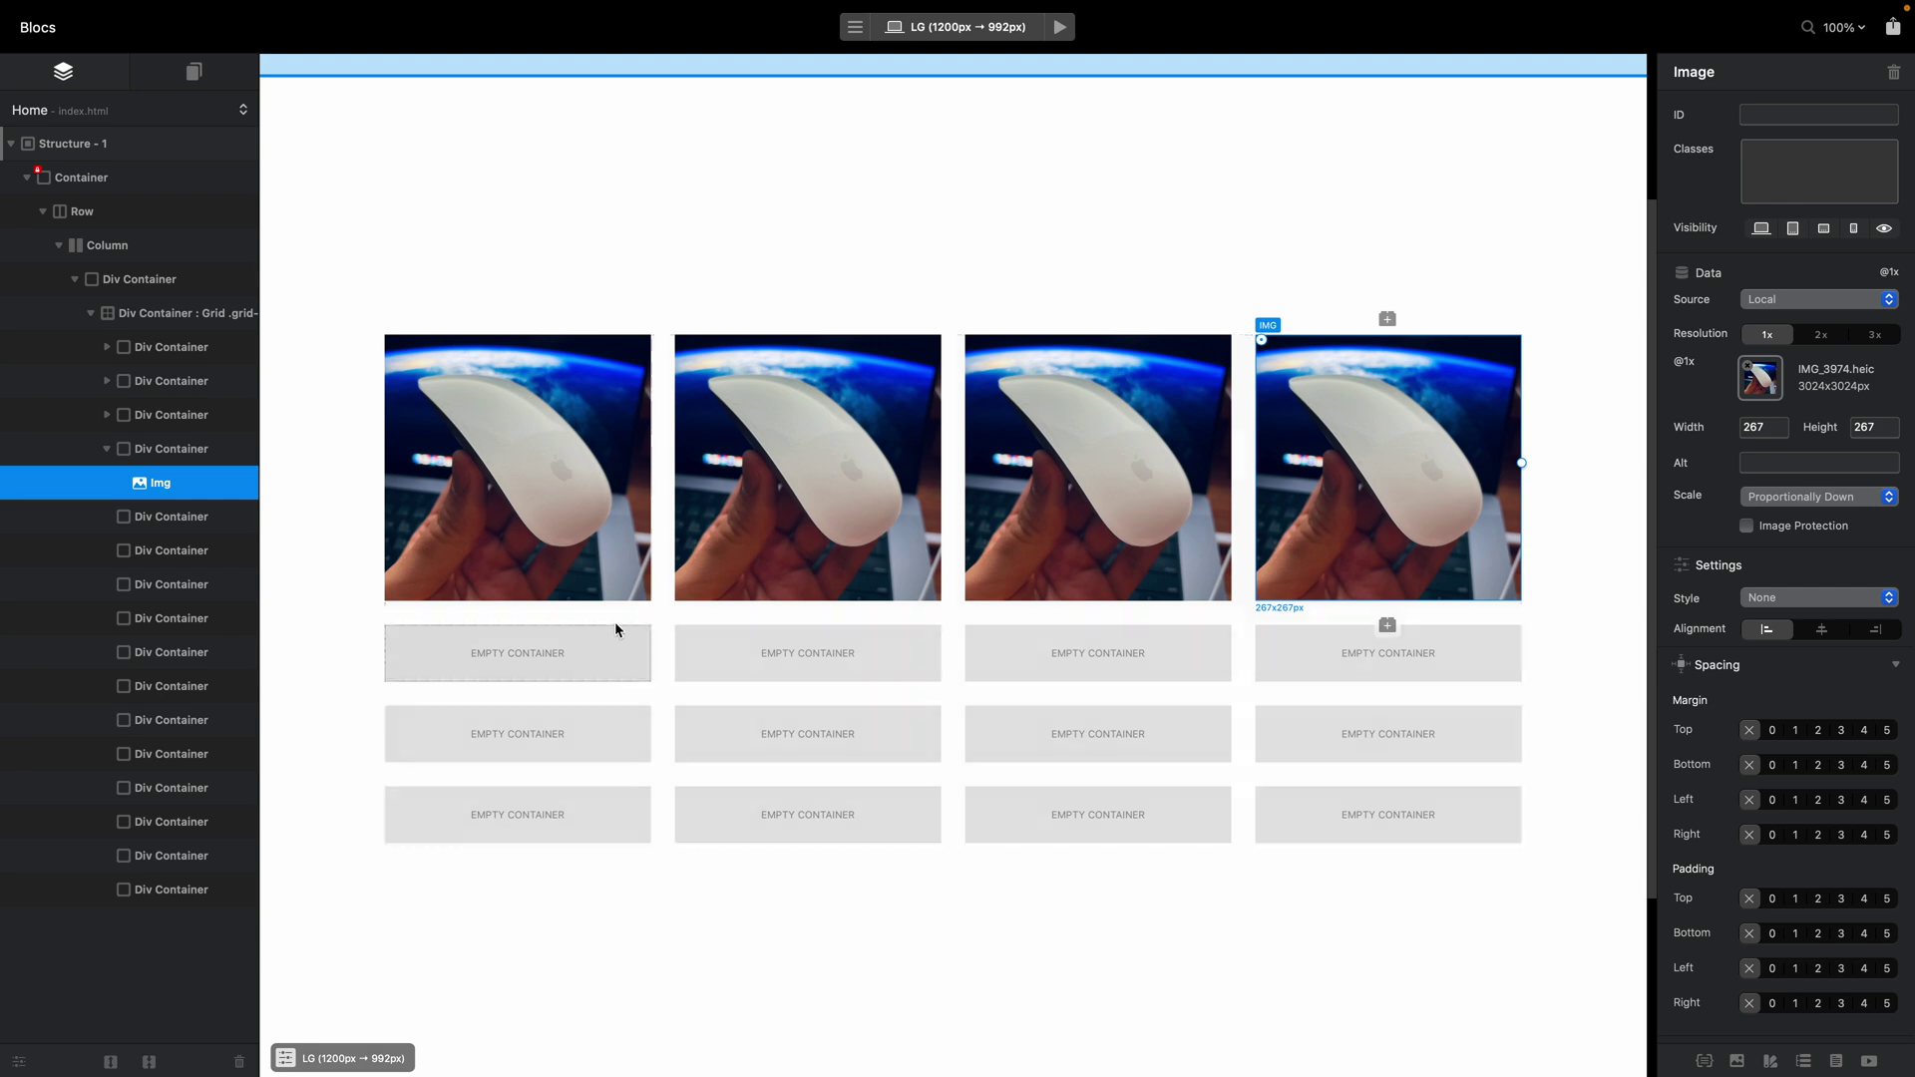
{"action": "left_click", "coordinate": [612, 648]}
{"action": "left_click", "coordinate": [611, 648]}
{"action": "key", "text": "super+v"}
{"action": "left_click", "coordinate": [897, 648]}
{"action": "key", "text": "super+v"}
{"action": "left_click", "coordinate": [1159, 645]}
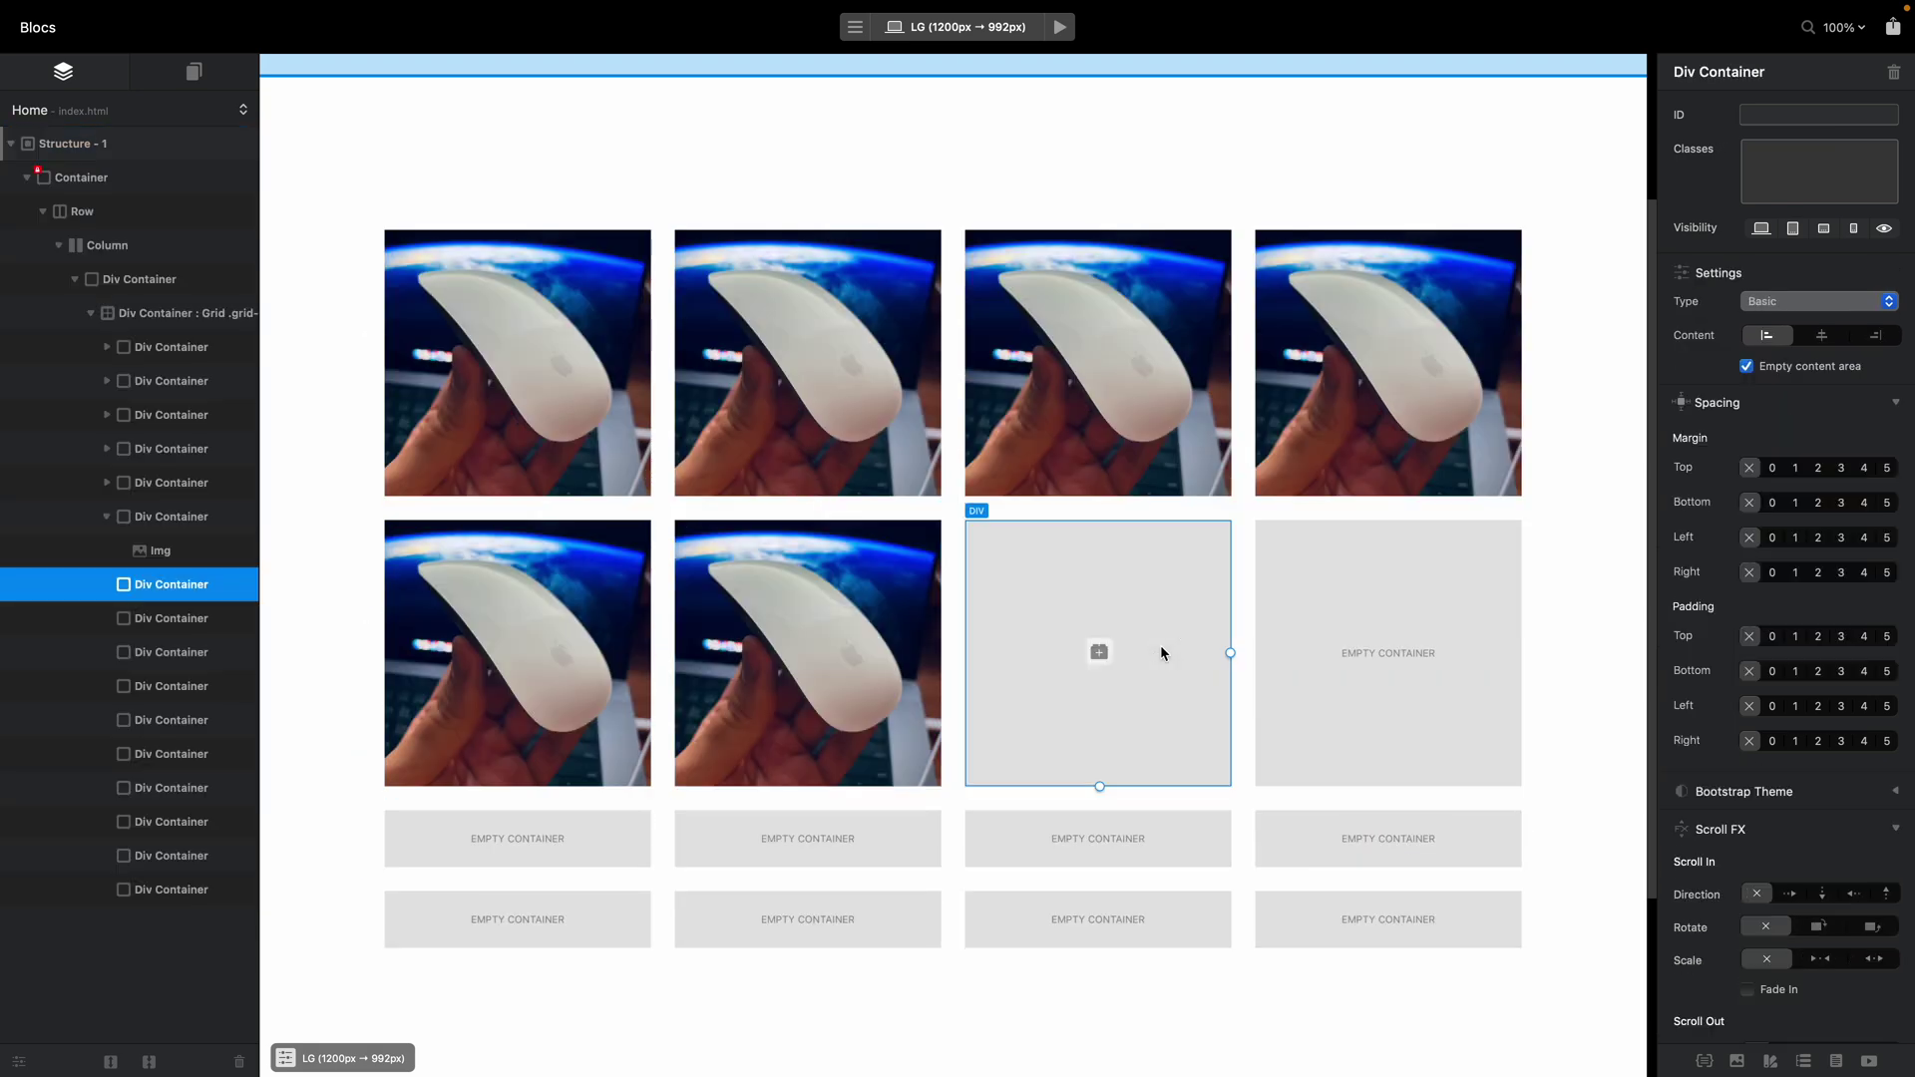
{"action": "key", "text": "super+v"}
{"action": "left_click", "coordinate": [1396, 630]}
- Paste the mouse photo into the four third-row cells and check the filled grid
{"action": "key", "text": "super+v"}
{"action": "left_click", "coordinate": [517, 843]}
{"action": "key", "text": "super+v"}
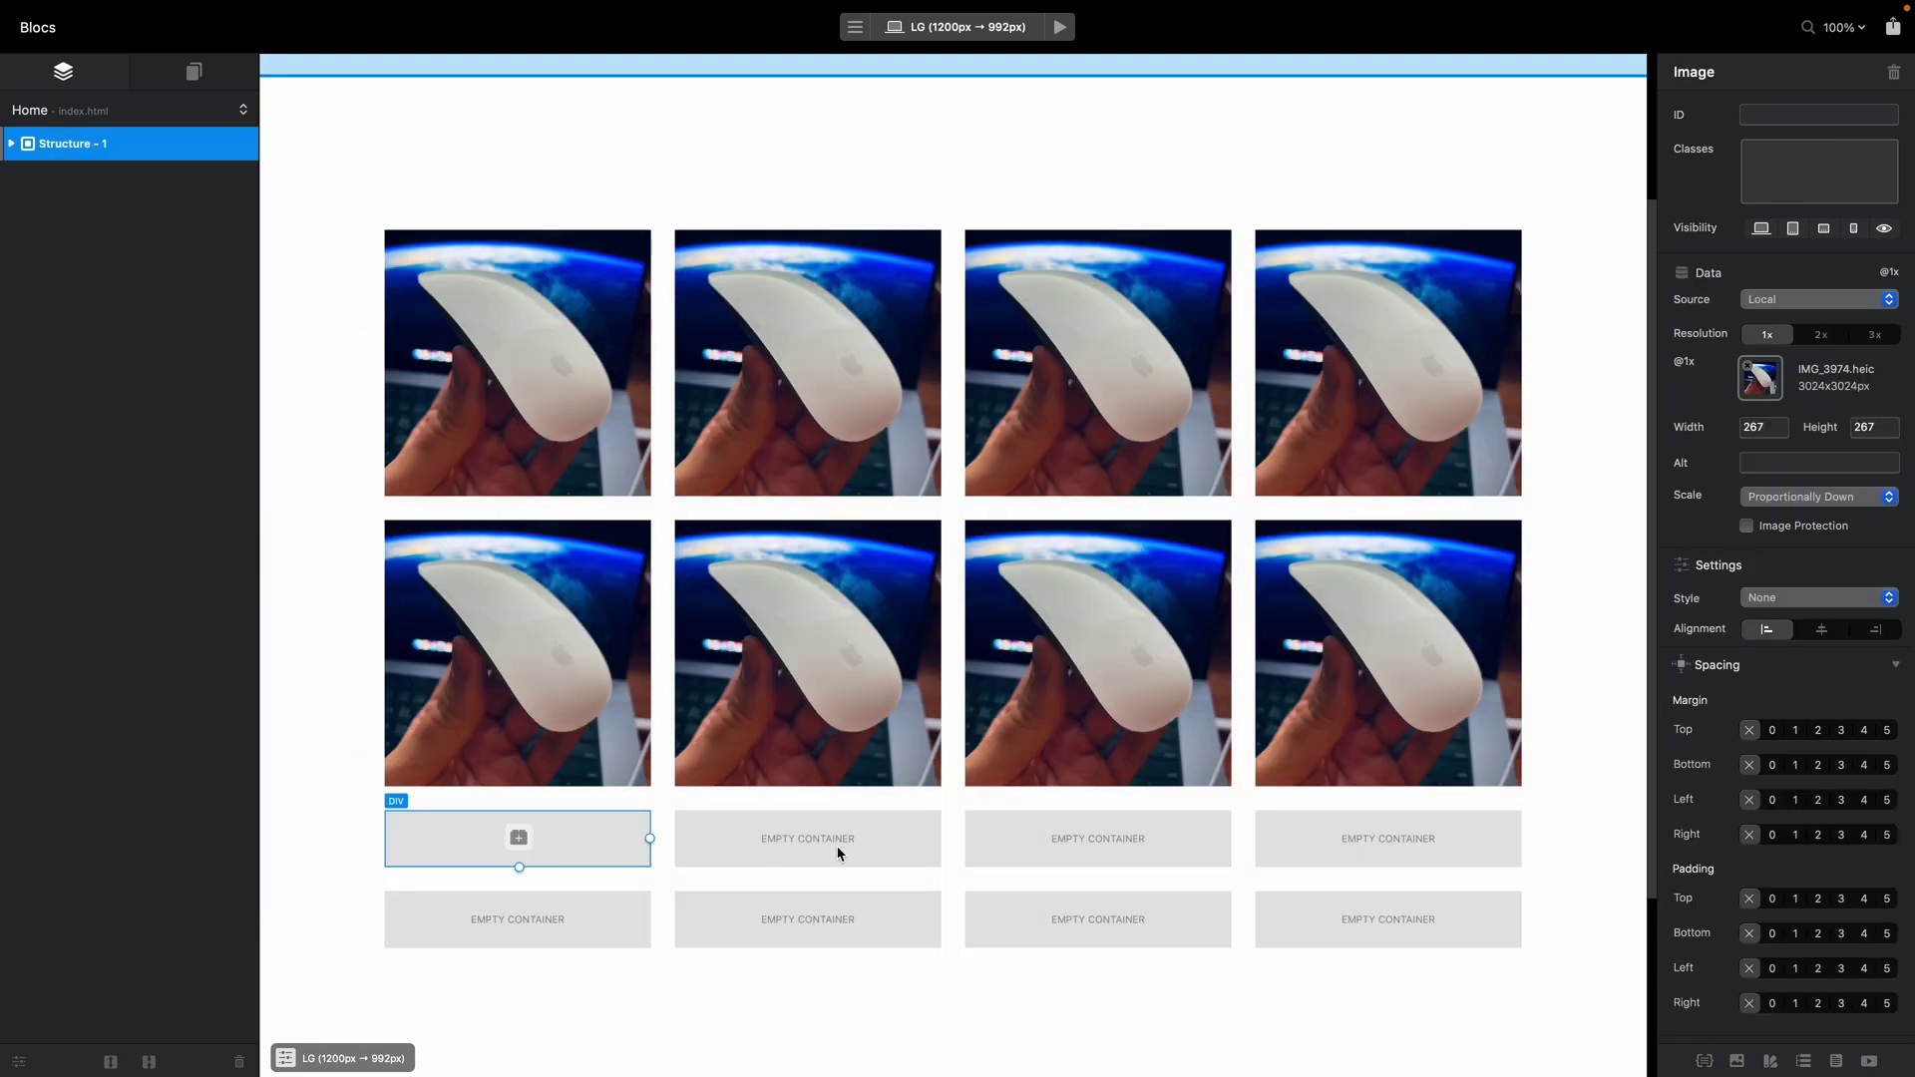
{"action": "left_click", "coordinate": [838, 851]}
{"action": "key", "text": "super+v"}
{"action": "left_click", "coordinate": [1100, 811]}
{"action": "key", "text": "super+v"}
{"action": "left_click", "coordinate": [1360, 780]}
{"action": "key", "text": "super+v"}
{"action": "scroll", "coordinate": [1362, 784], "scroll_direction": "down", "scroll_amount": 3}
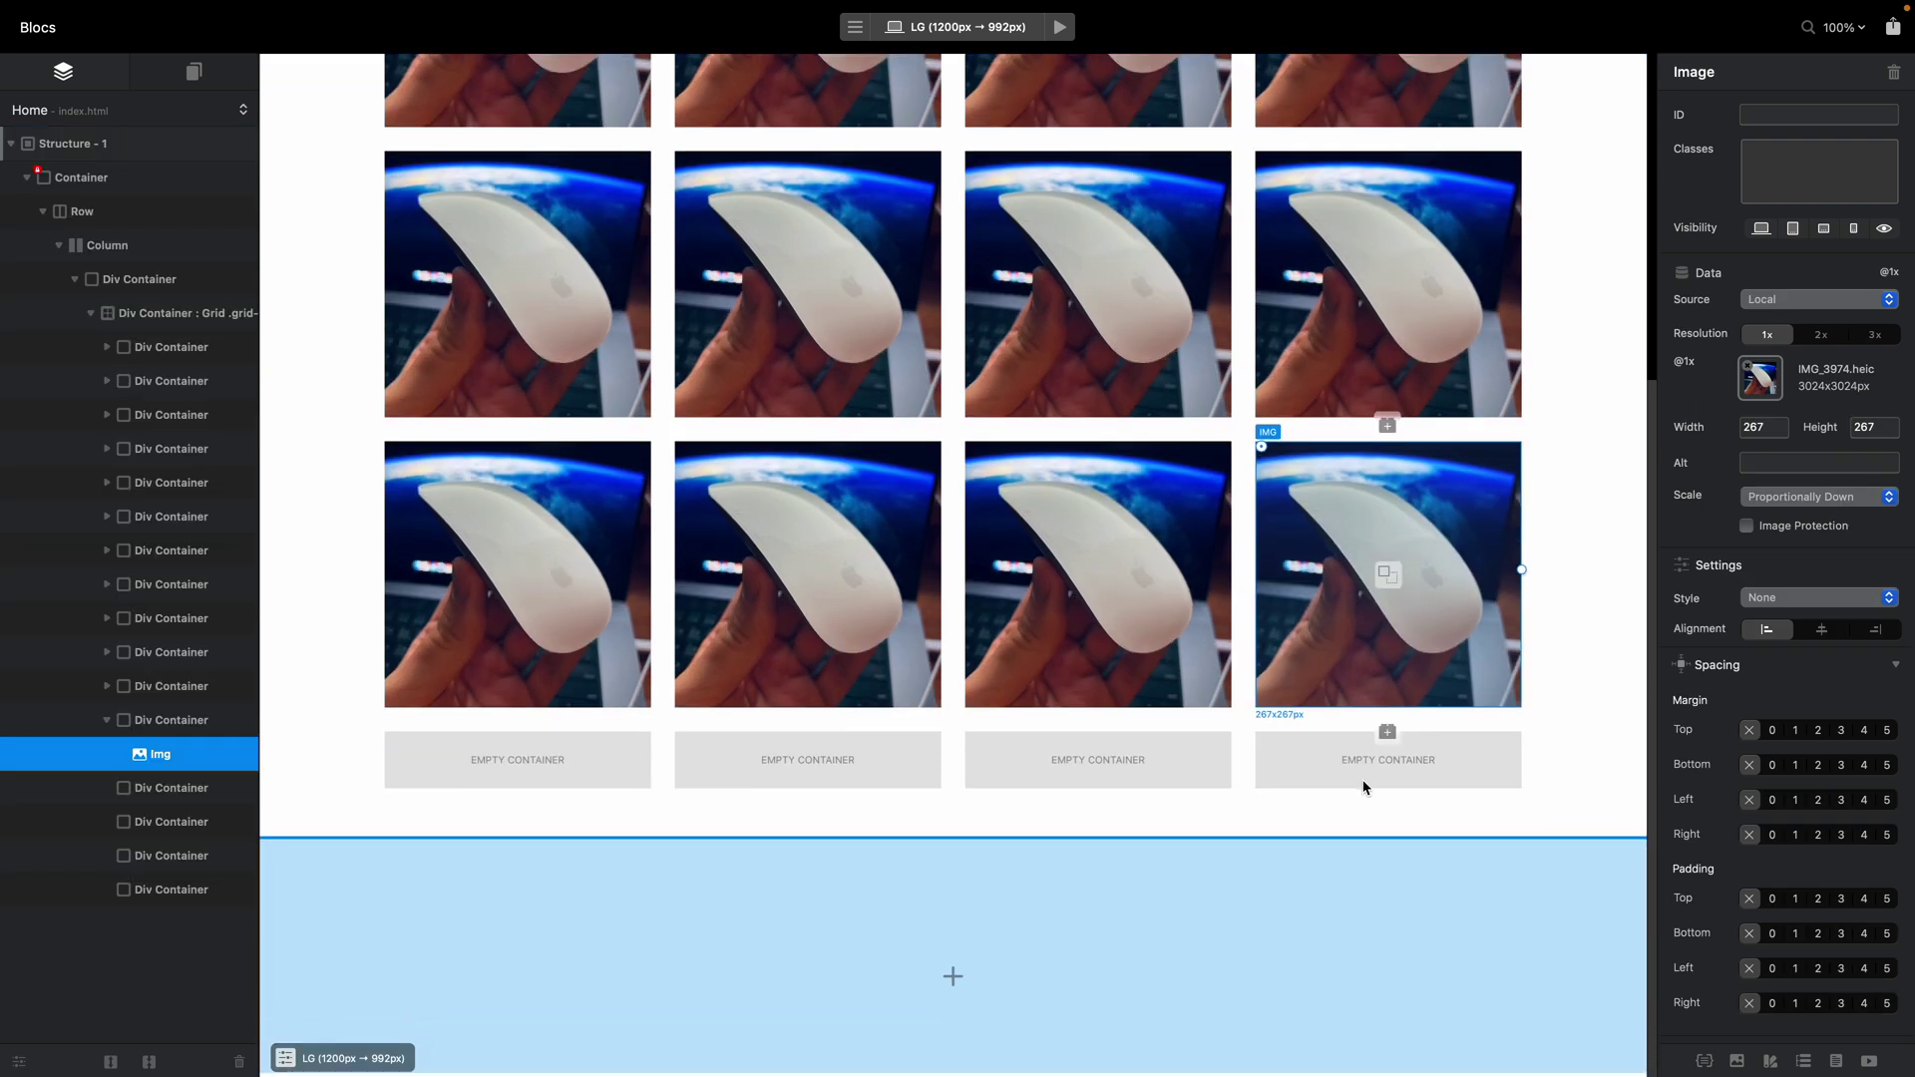
{"action": "scroll", "coordinate": [1377, 444], "scroll_direction": "up", "scroll_amount": 3}
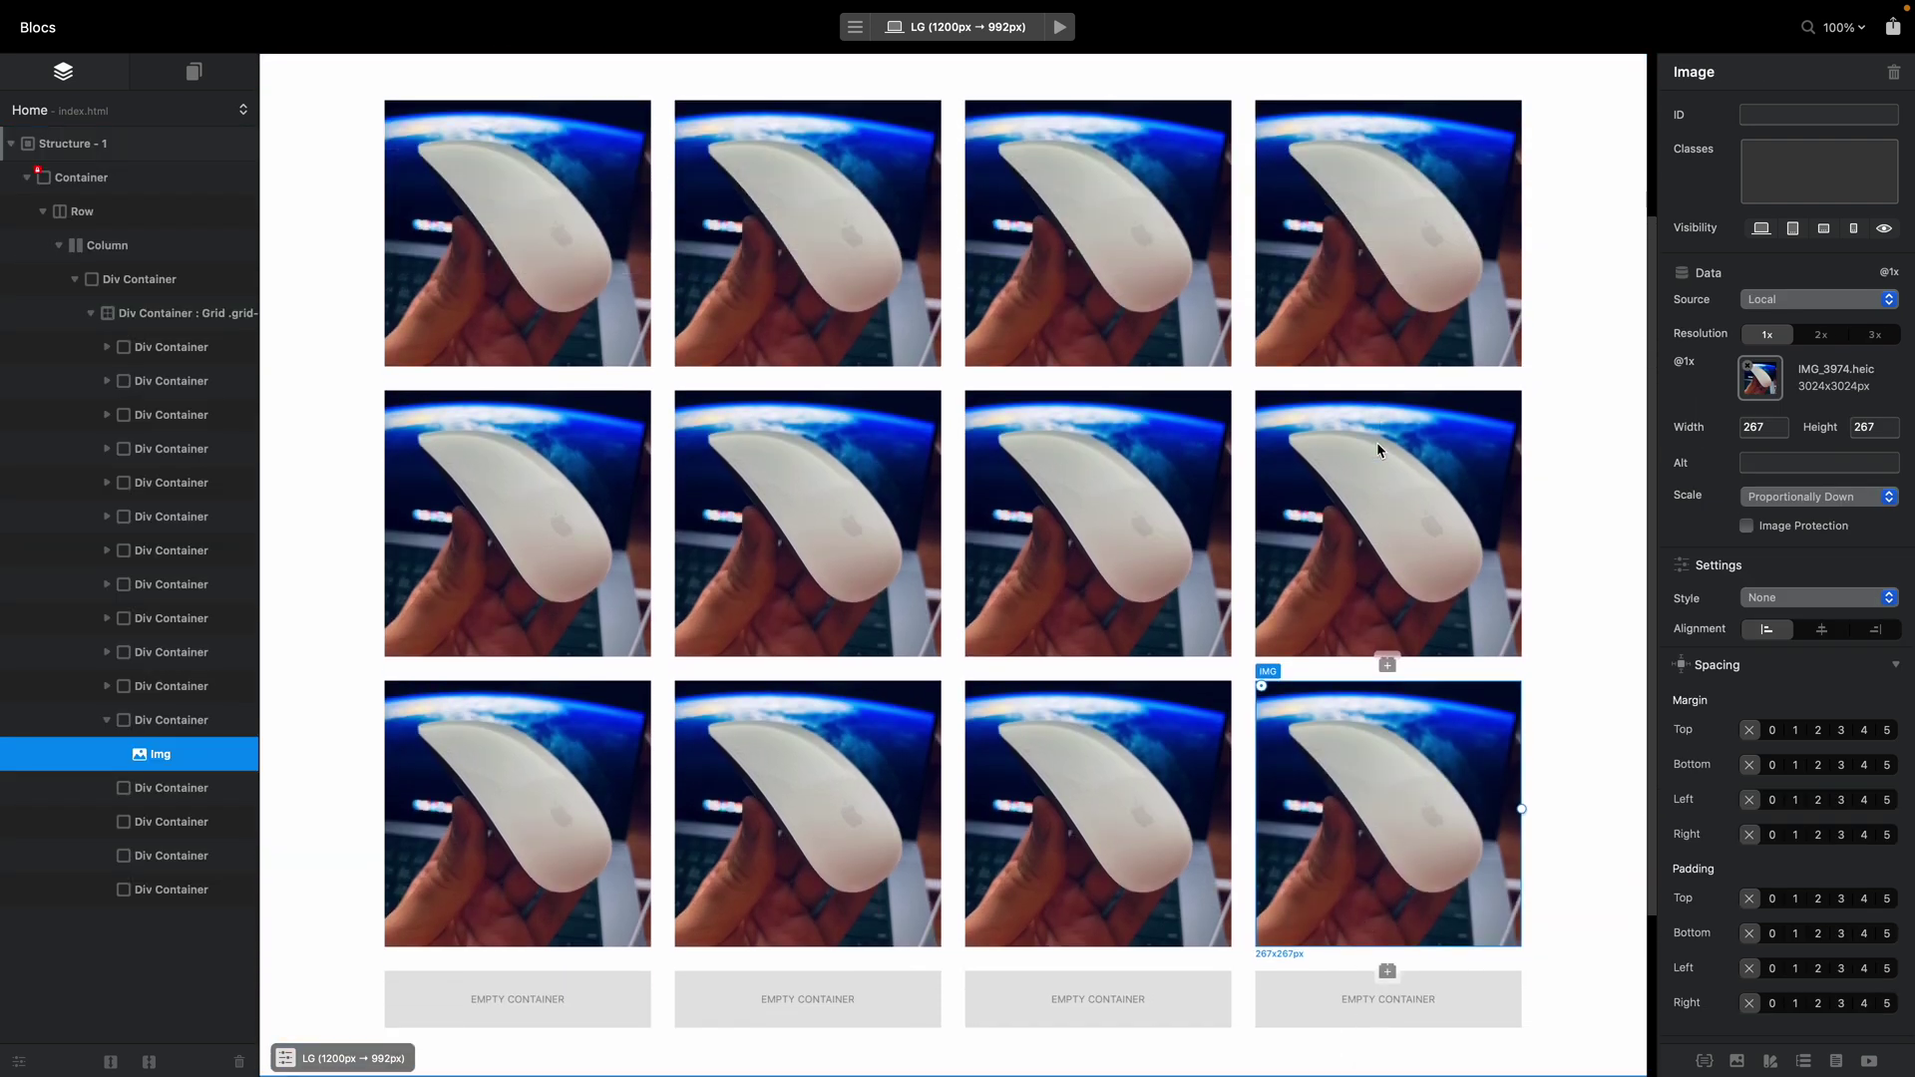
{"action": "scroll", "coordinate": [1379, 449], "scroll_direction": "up", "scroll_amount": 2}
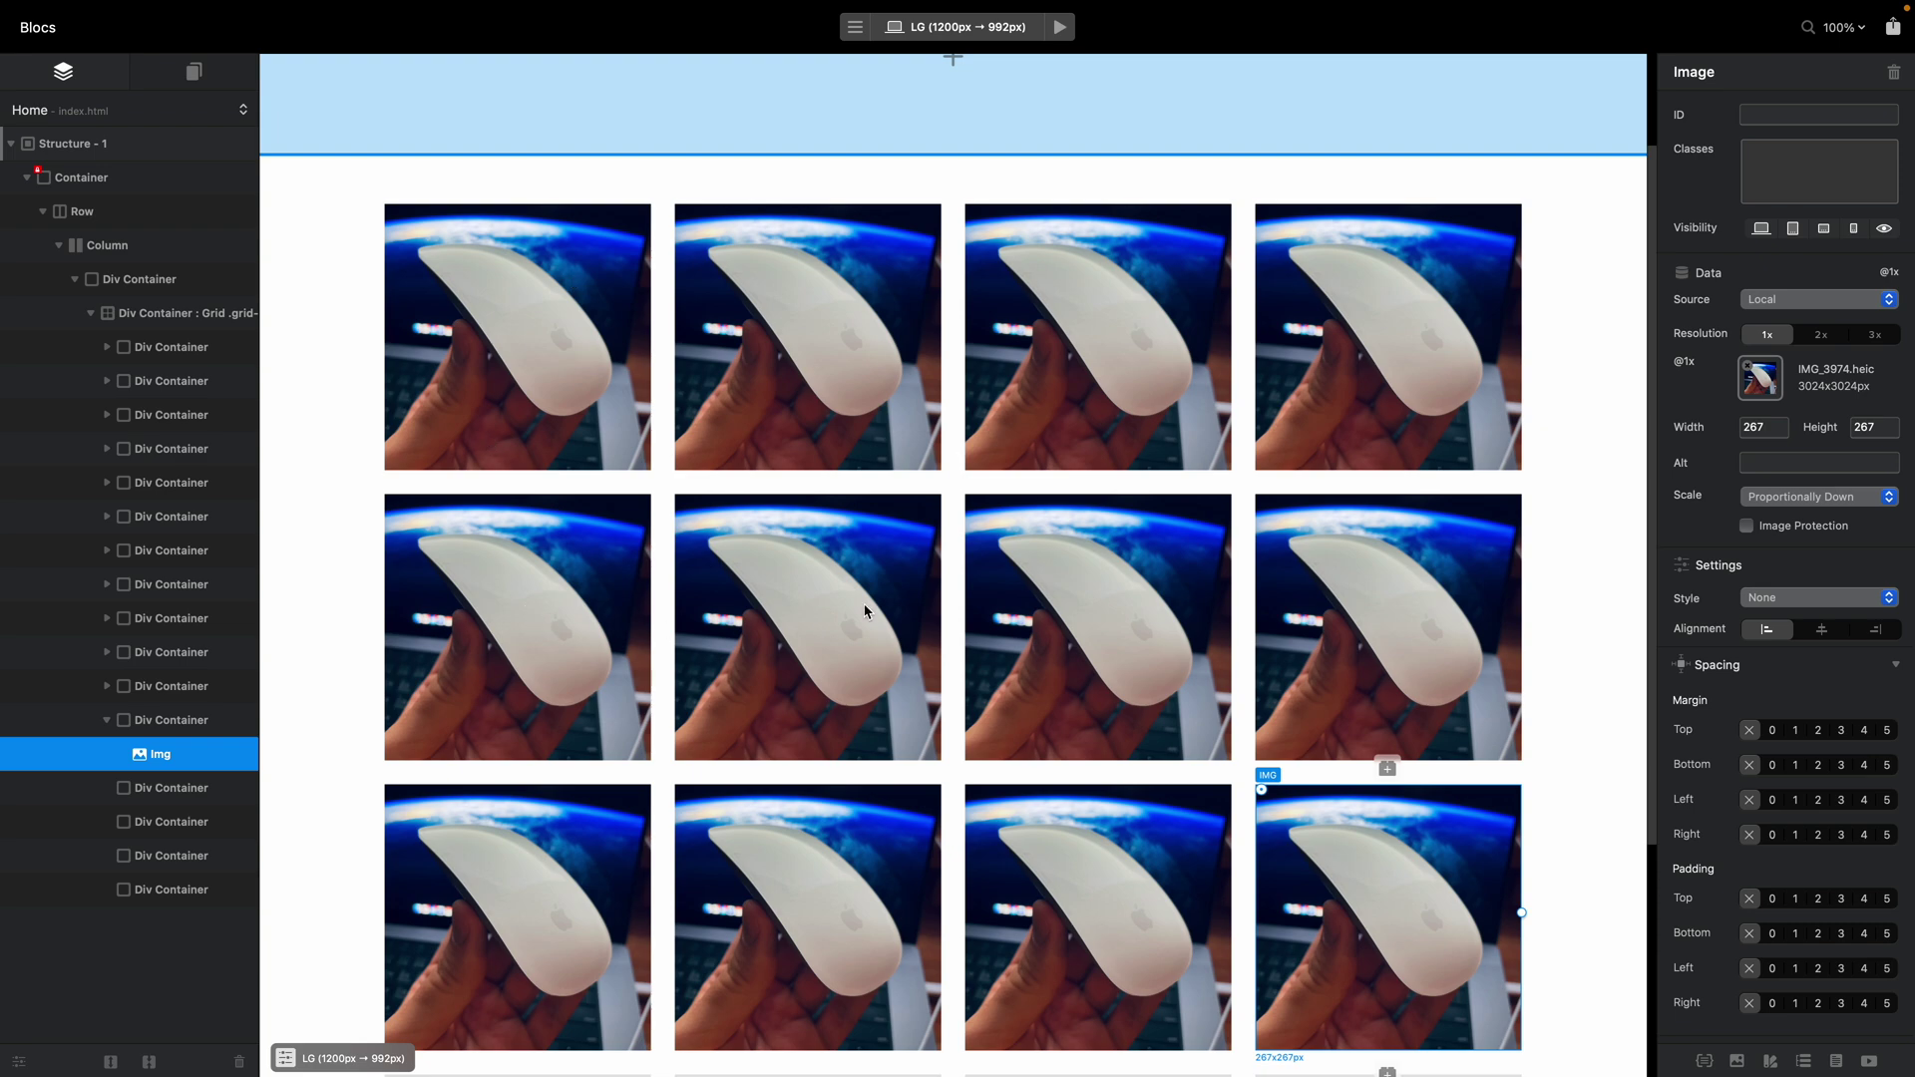
{"action": "scroll", "coordinate": [883, 279], "scroll_direction": "up", "scroll_amount": 1}
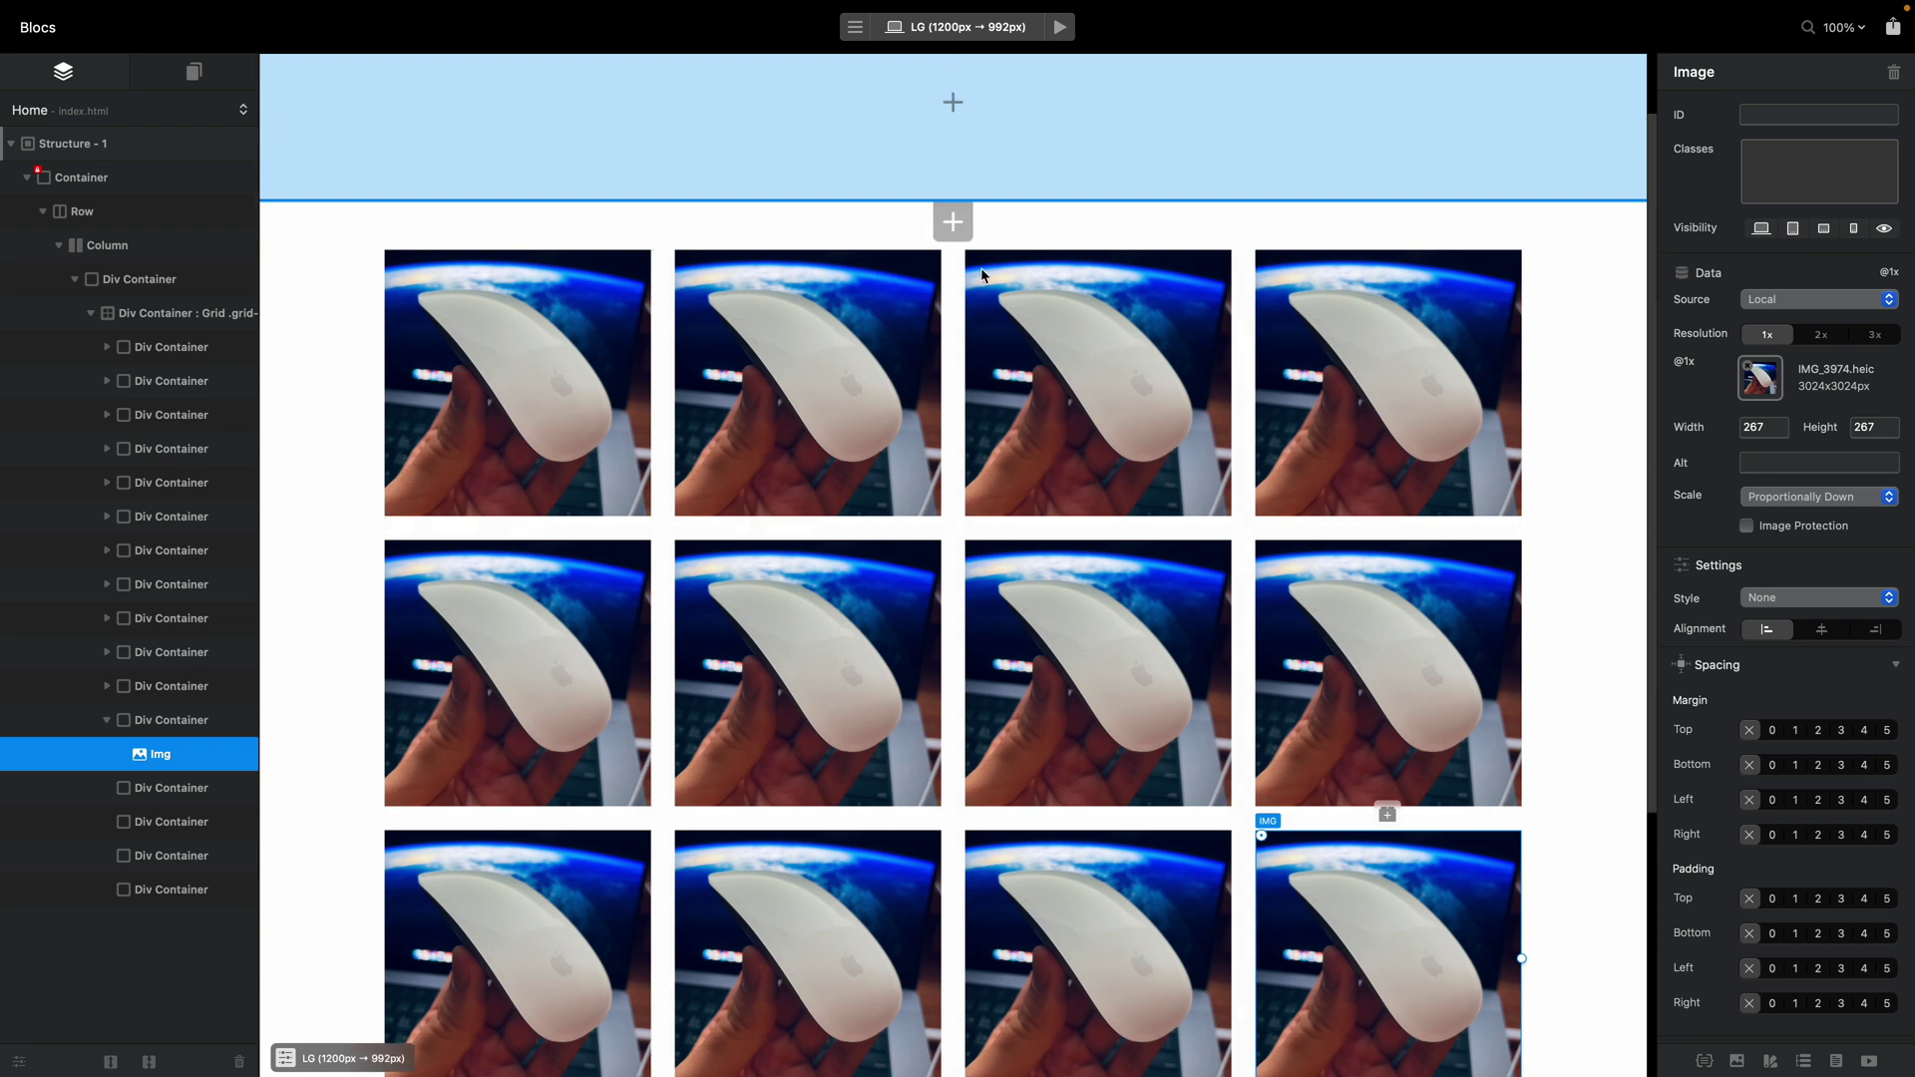
{"action": "scroll", "coordinate": [982, 277], "scroll_direction": "down", "scroll_amount": 5}
{"action": "scroll", "coordinate": [938, 300], "scroll_direction": "up", "scroll_amount": 4}
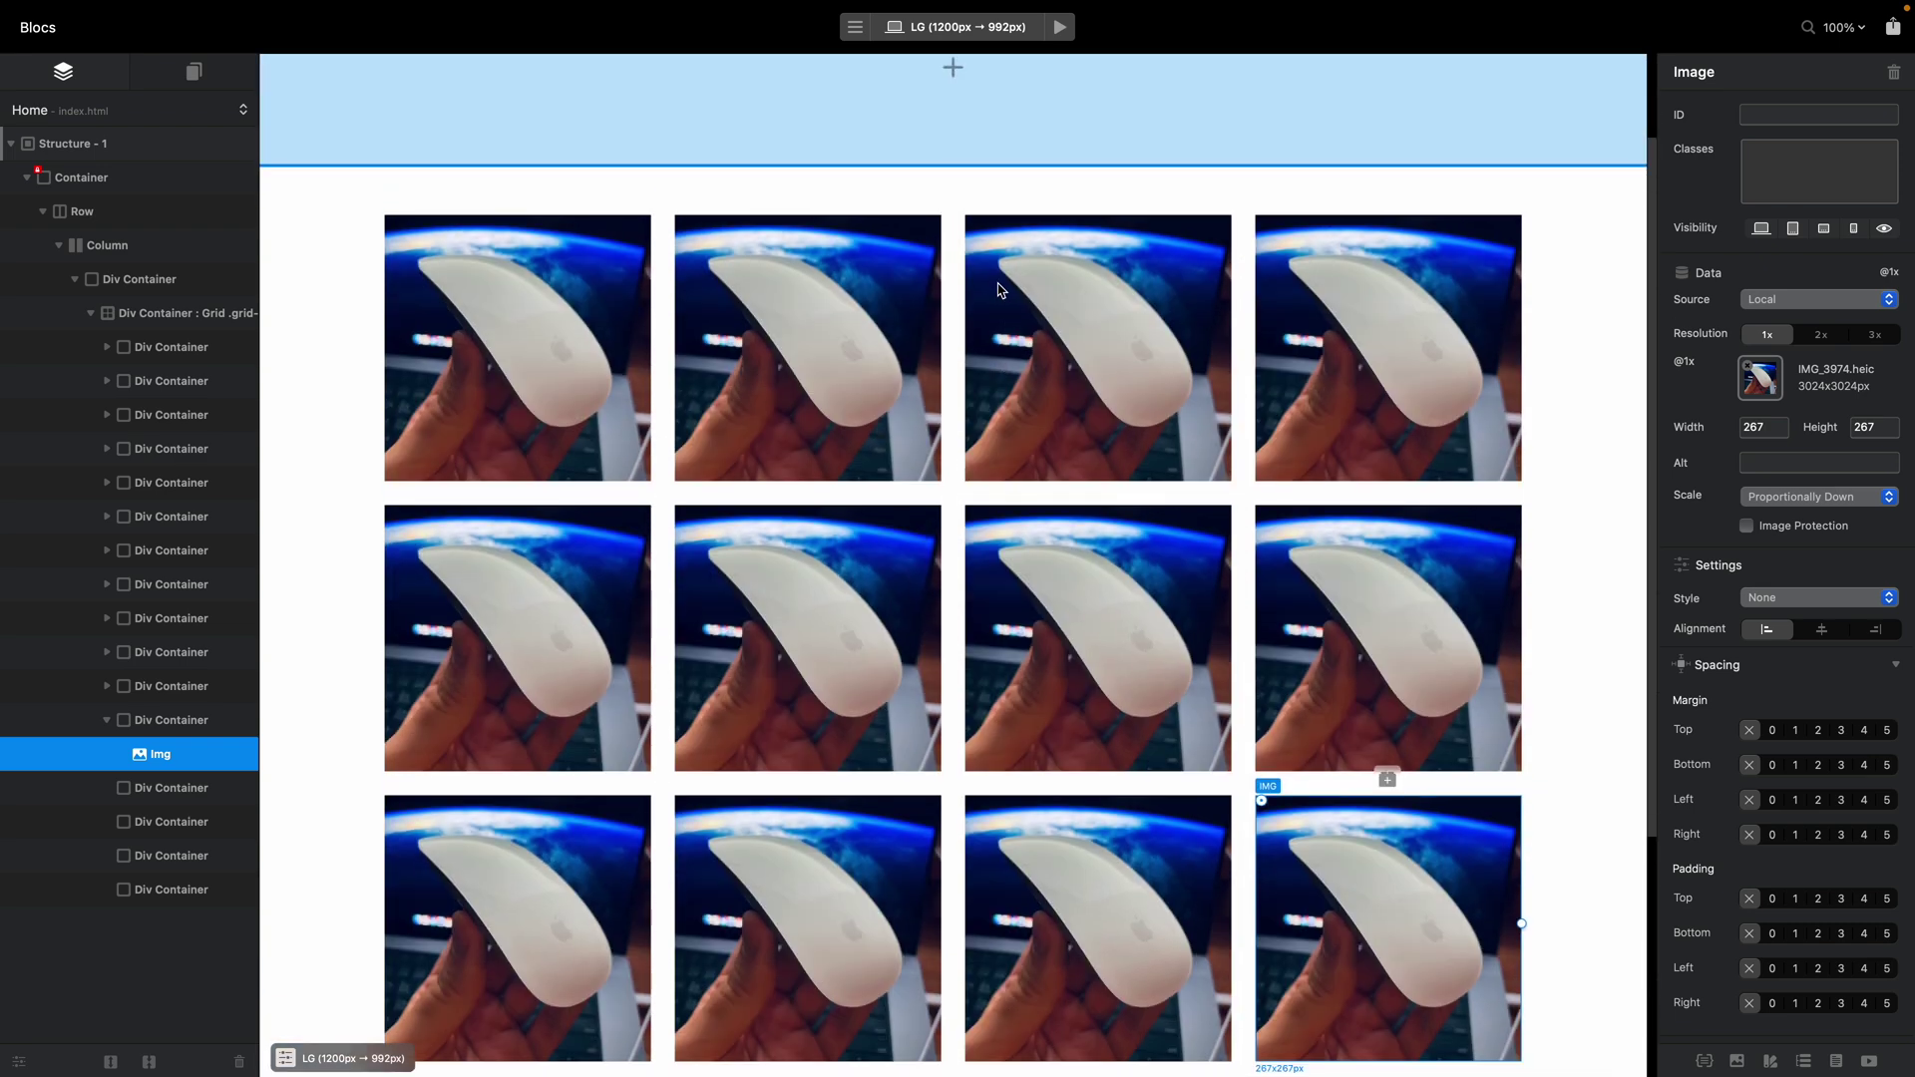
- Select the grid's Column and step its width up to 10 with an offset of 1
{"action": "left_click", "coordinate": [948, 291]}
{"action": "left_click", "coordinate": [107, 249]}
{"action": "scroll", "coordinate": [1379, 238], "scroll_direction": "down", "scroll_amount": 1}
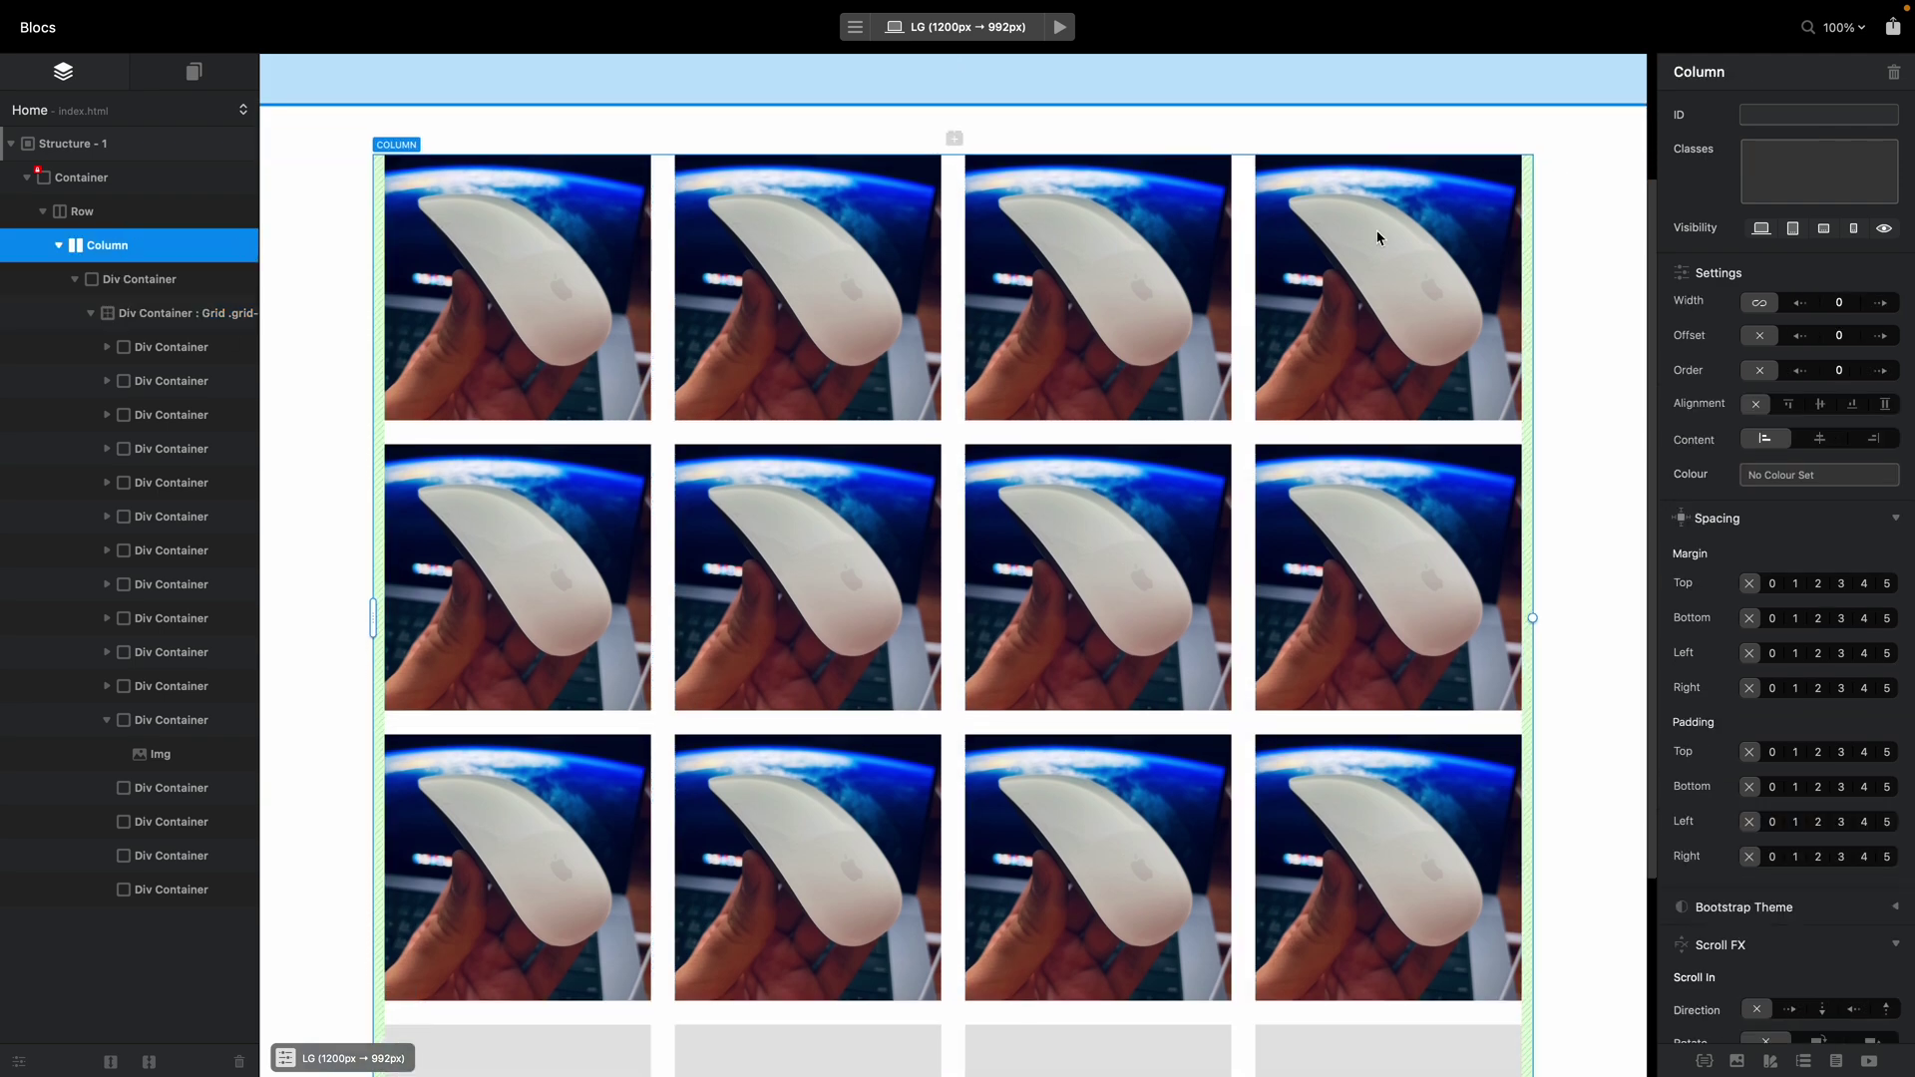
{"action": "left_click", "coordinate": [1881, 305]}
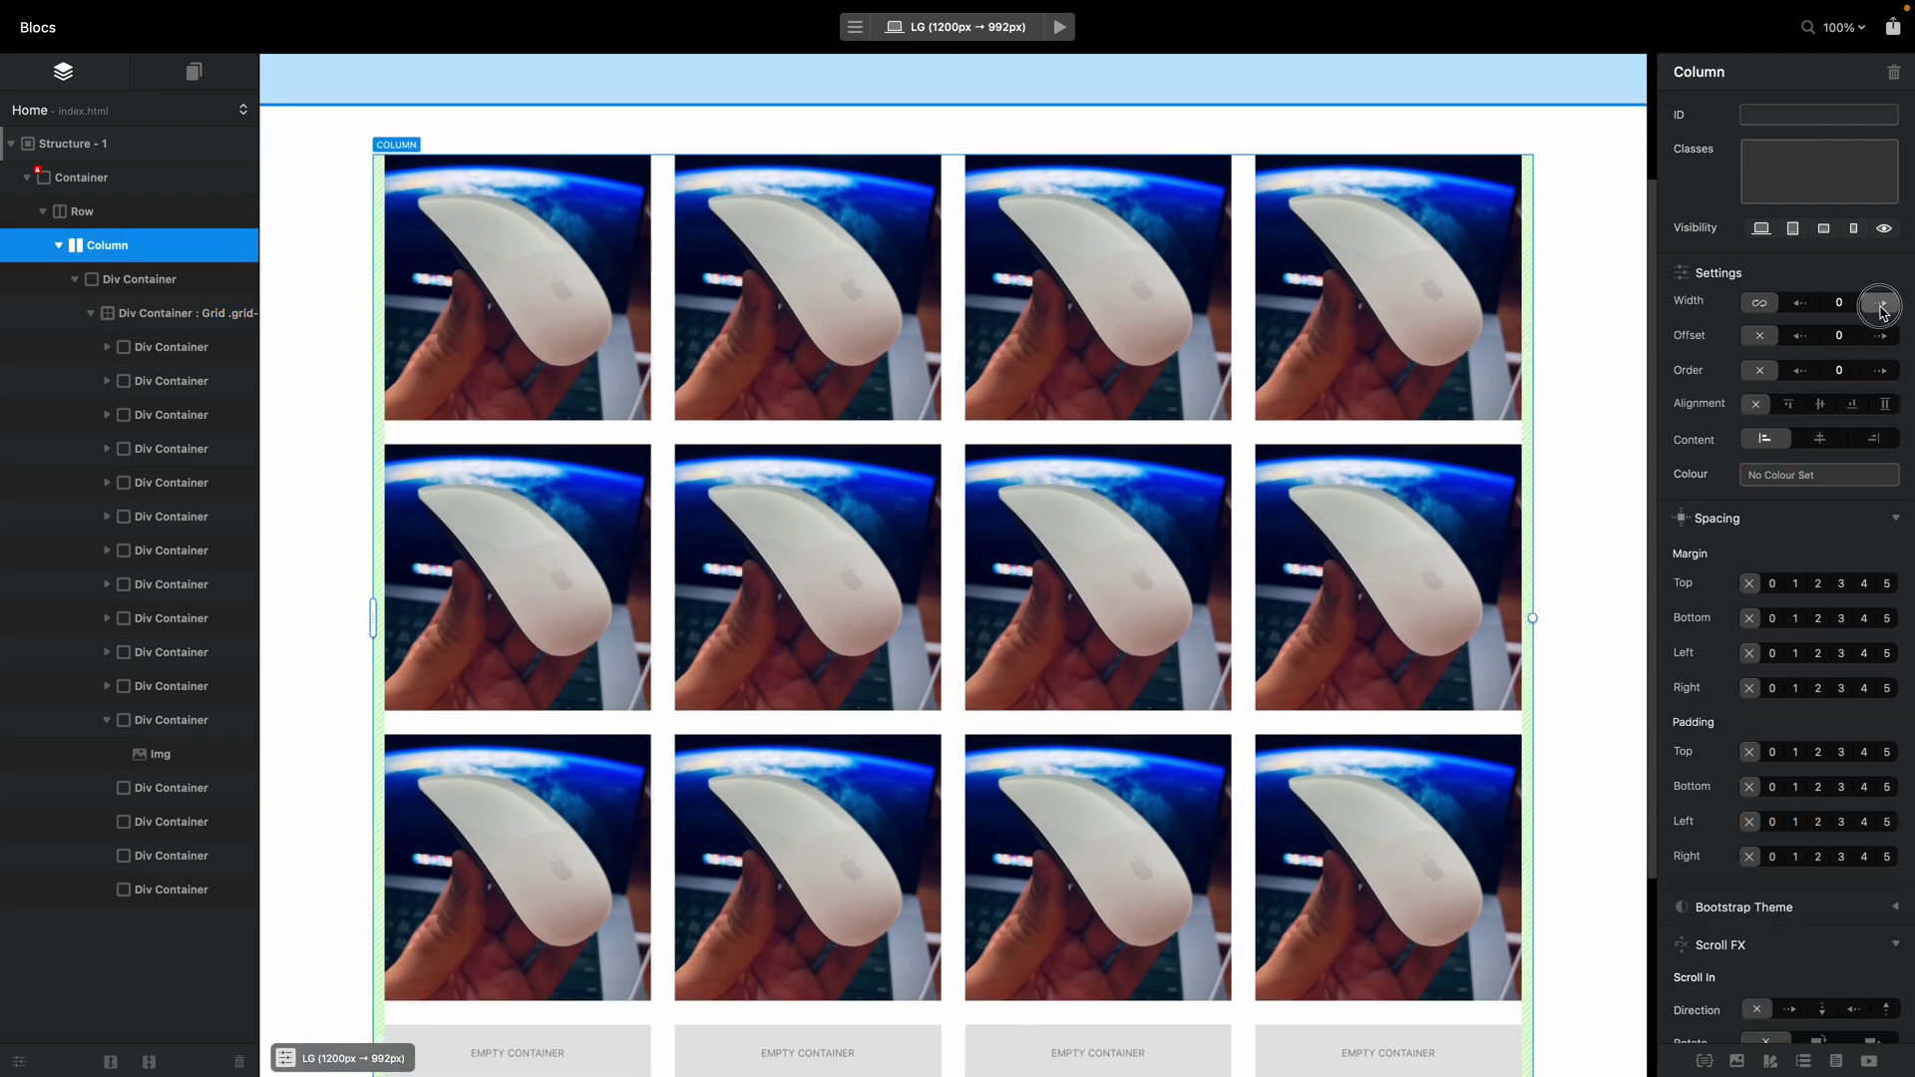
{"action": "left_click", "coordinate": [1881, 305]}
{"action": "left_click", "coordinate": [1880, 305]}
{"action": "left_click", "coordinate": [1880, 305]}
{"action": "left_click", "coordinate": [1880, 306]}
{"action": "left_click", "coordinate": [1880, 305]}
{"action": "left_click", "coordinate": [1881, 305]}
{"action": "left_click", "coordinate": [1881, 305]}
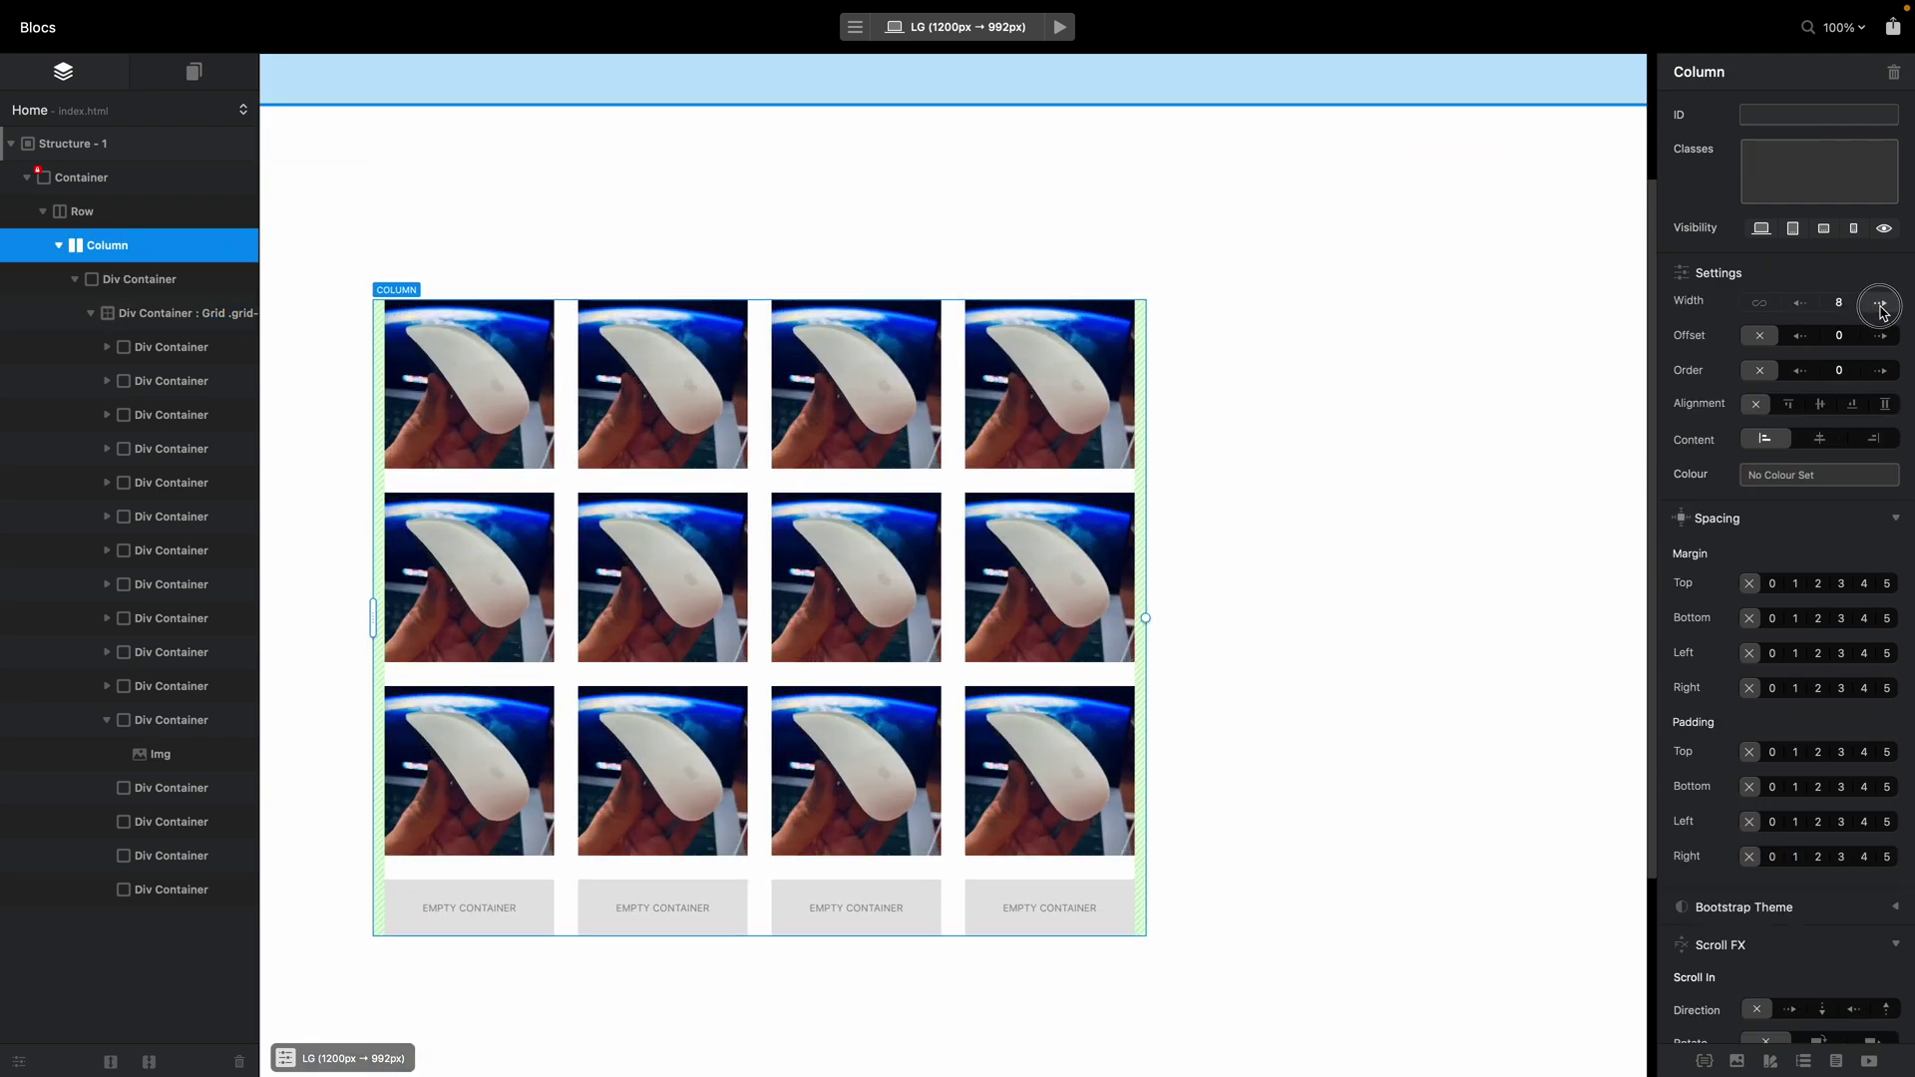
{"action": "left_click", "coordinate": [1880, 305]}
{"action": "left_click", "coordinate": [1880, 306]}
{"action": "left_click", "coordinate": [1880, 335]}
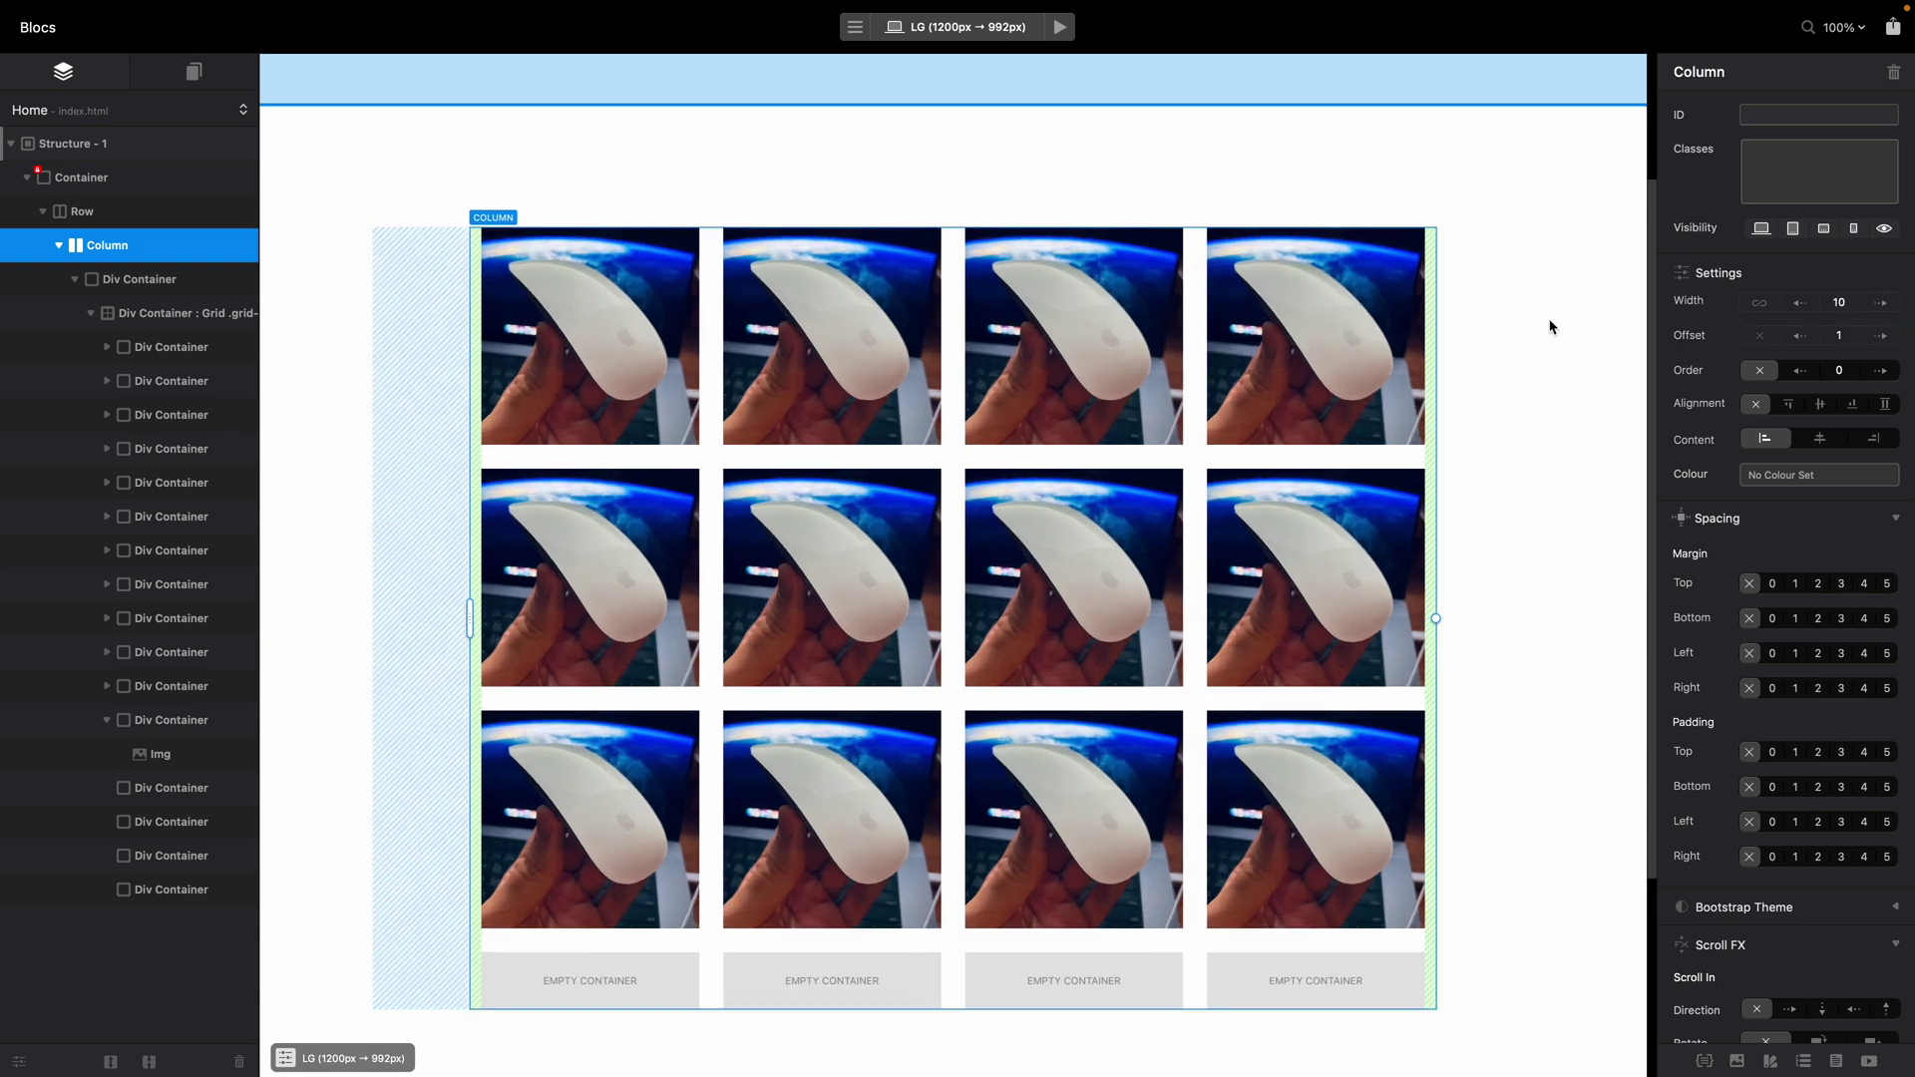
{"action": "scroll", "coordinate": [1552, 349], "scroll_direction": "down", "scroll_amount": 2}
{"action": "scroll", "coordinate": [1594, 478], "scroll_direction": "up", "scroll_amount": 1}
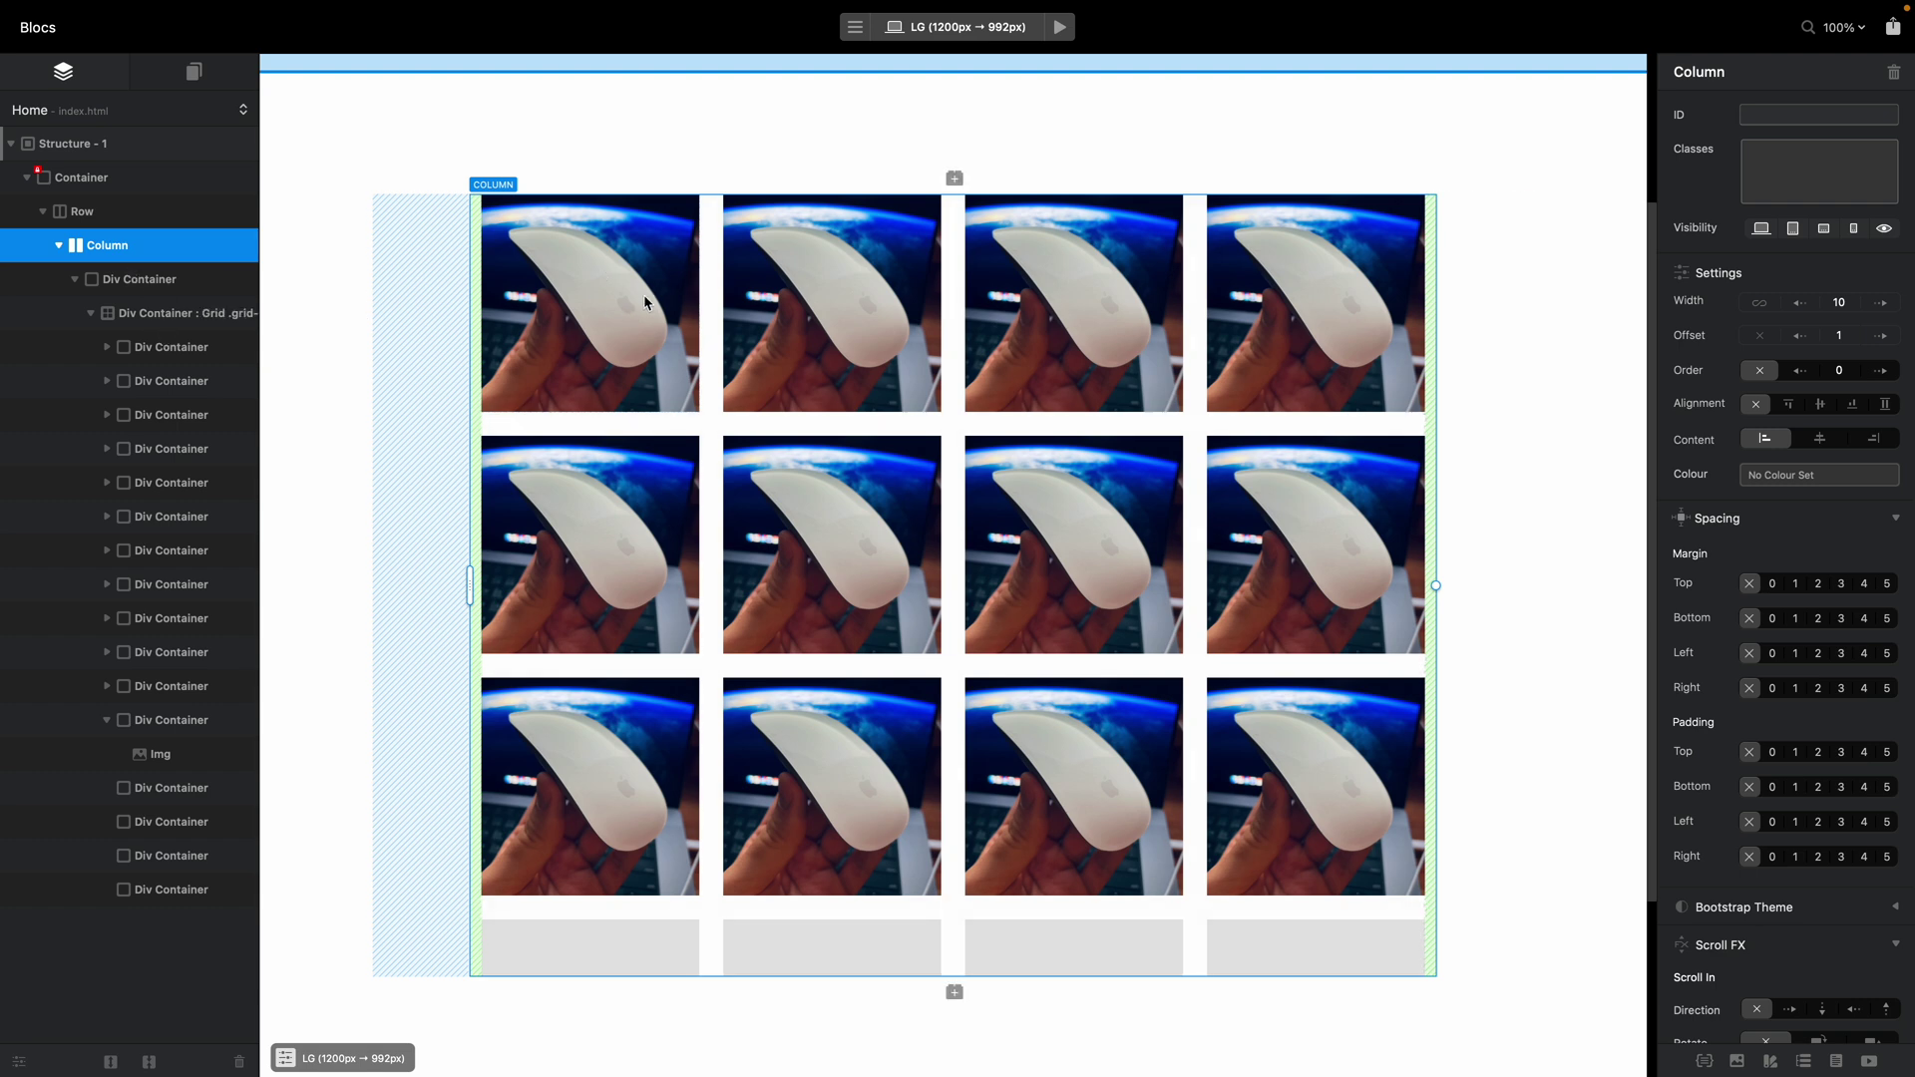
- Give the first grid cell a top-left class and open its Grid settings in the Class Editor
{"action": "left_click", "coordinate": [191, 346]}
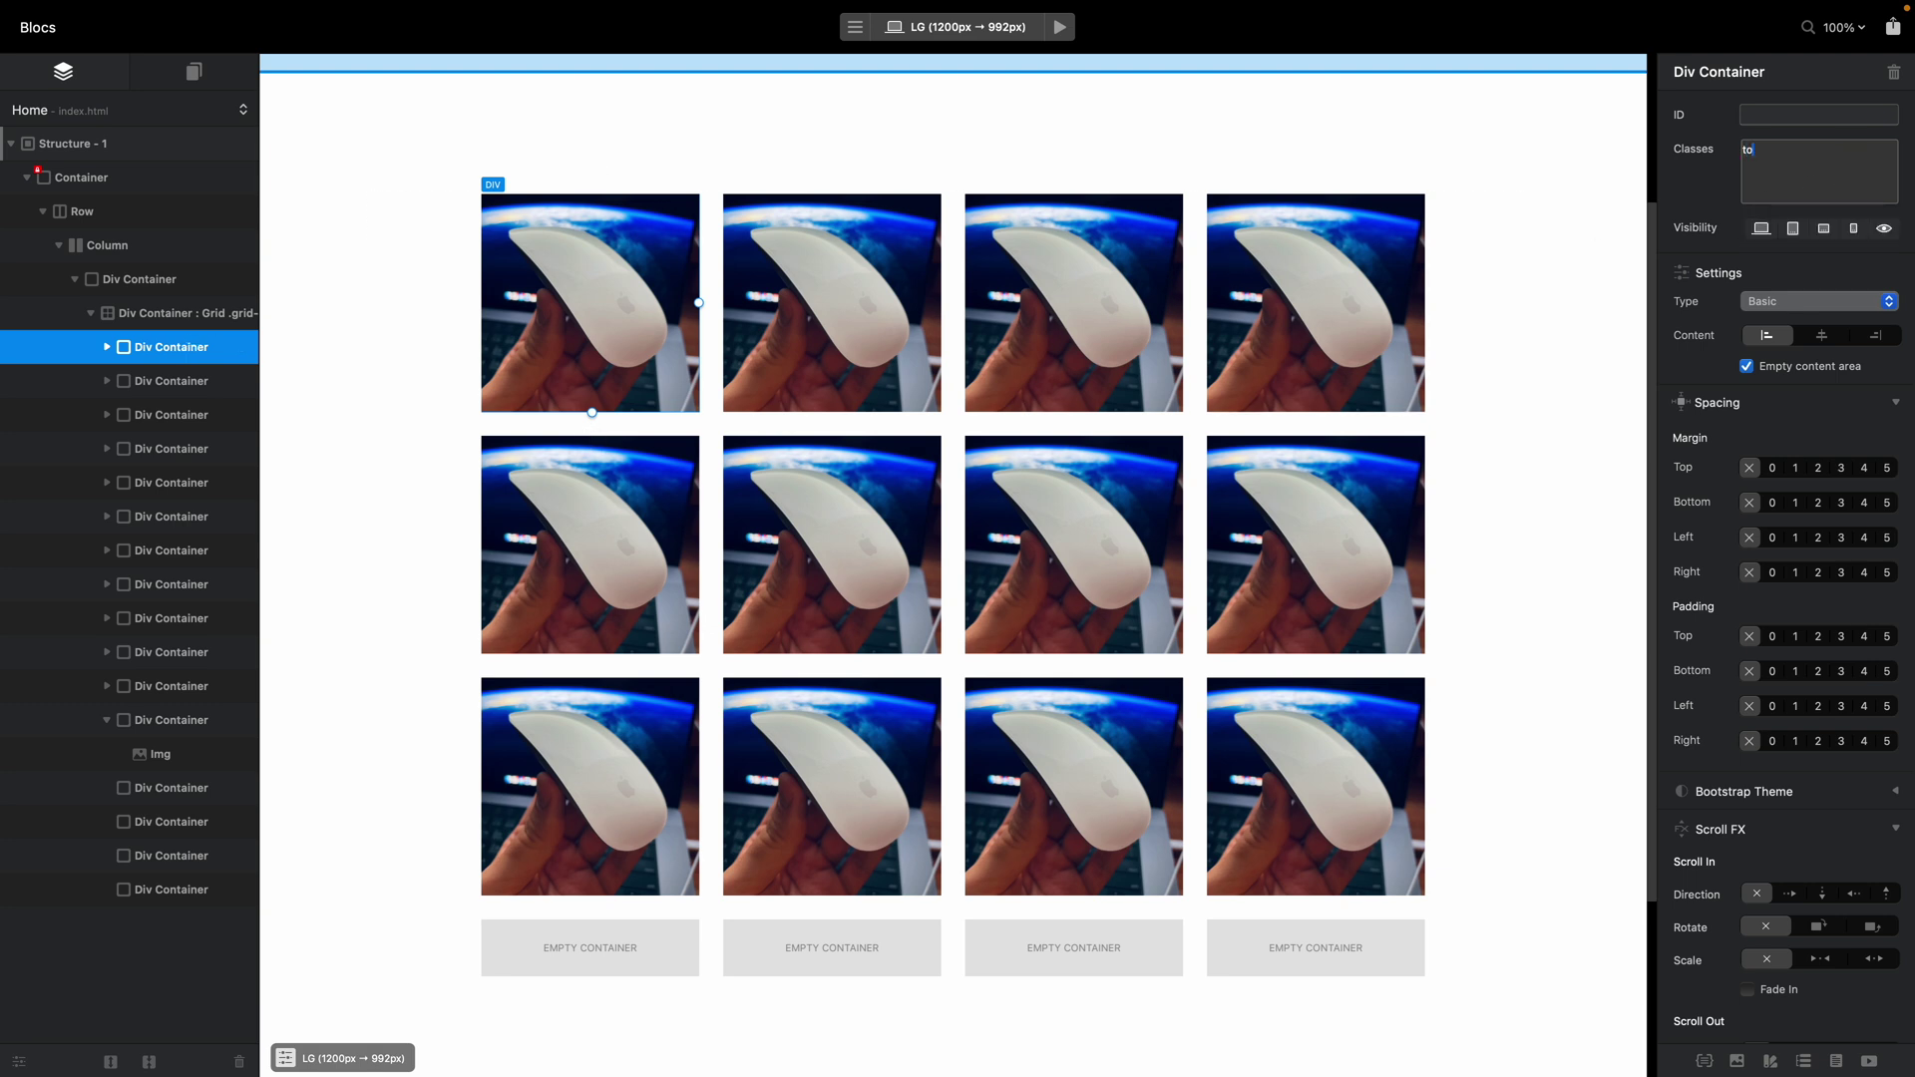
{"action": "type", "text": "top-left"}
{"action": "key", "text": "Return"}
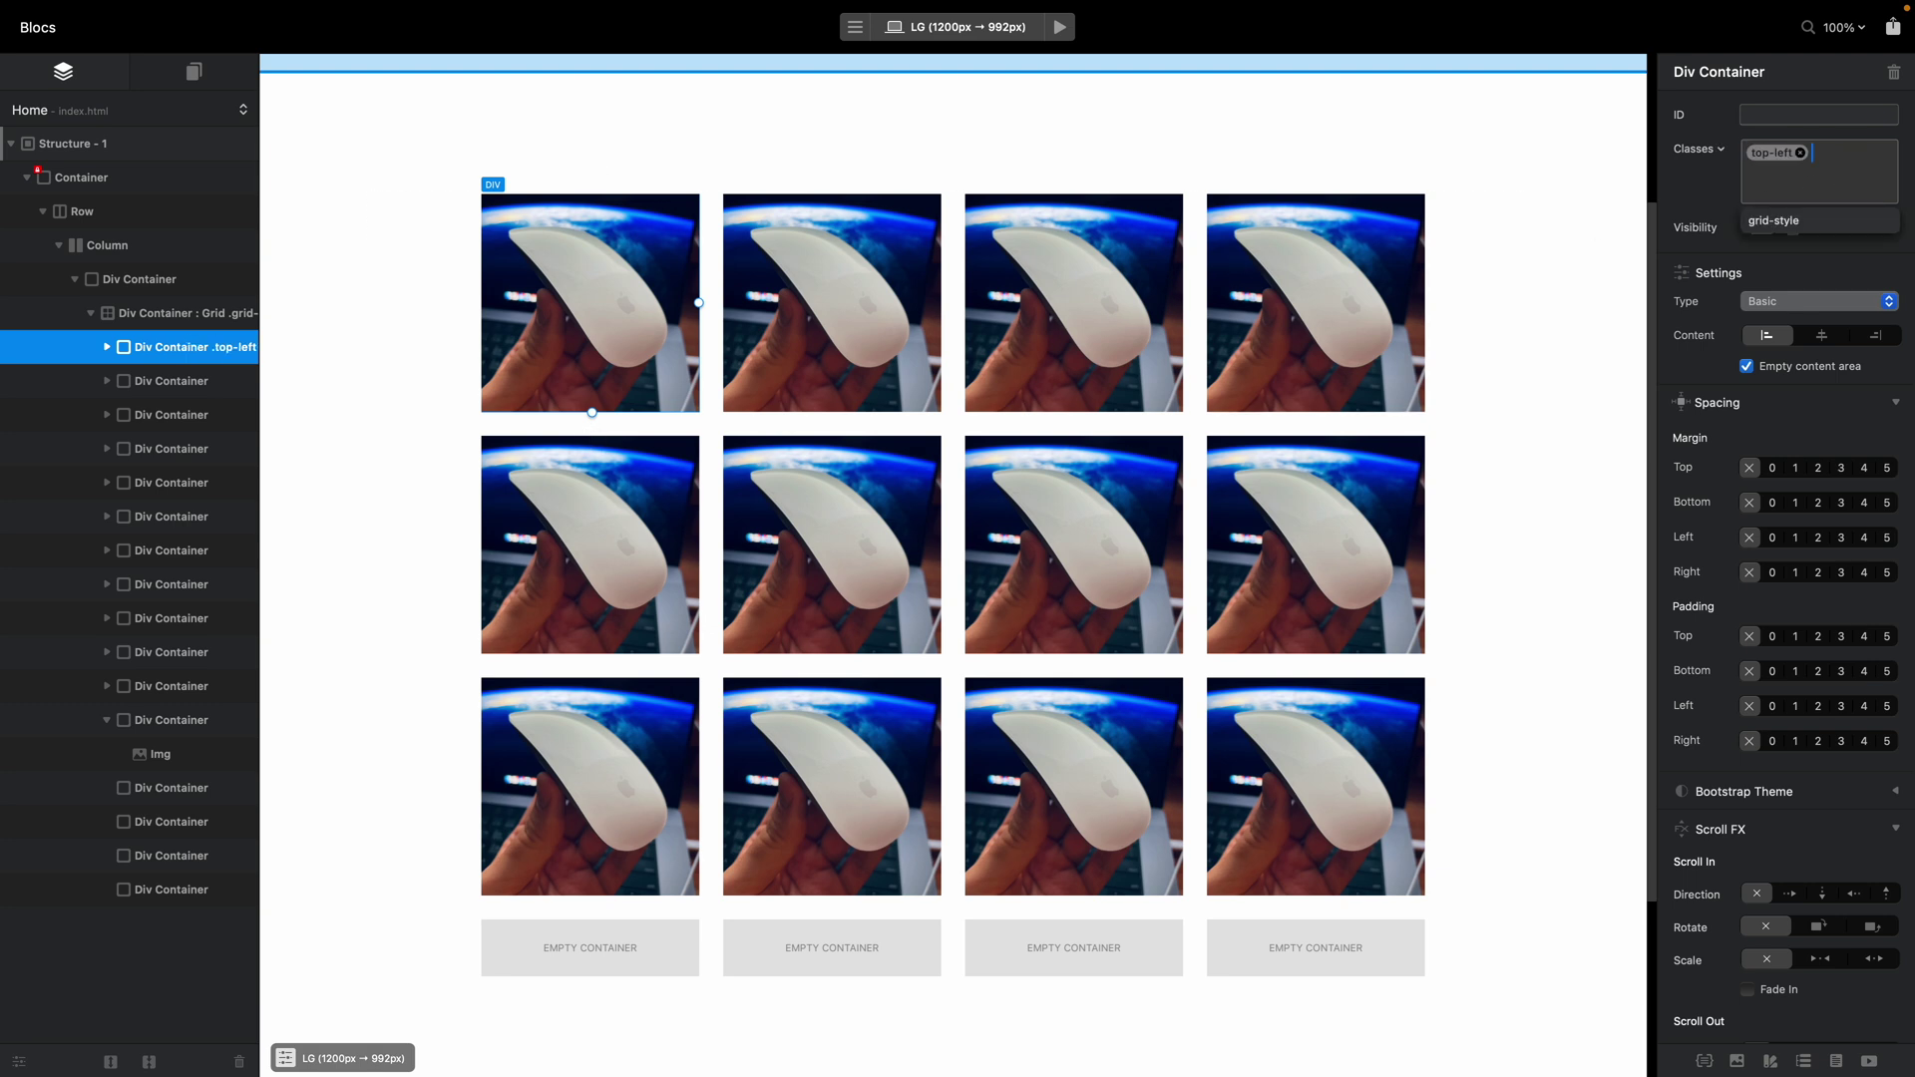
{"action": "double_click", "coordinate": [1781, 158]}
{"action": "left_click_drag", "start_coordinate": [708, 361], "coordinate": [1440, 360]}
{"action": "left_click", "coordinate": [1279, 461]}
{"action": "left_click", "coordinate": [1378, 461]}
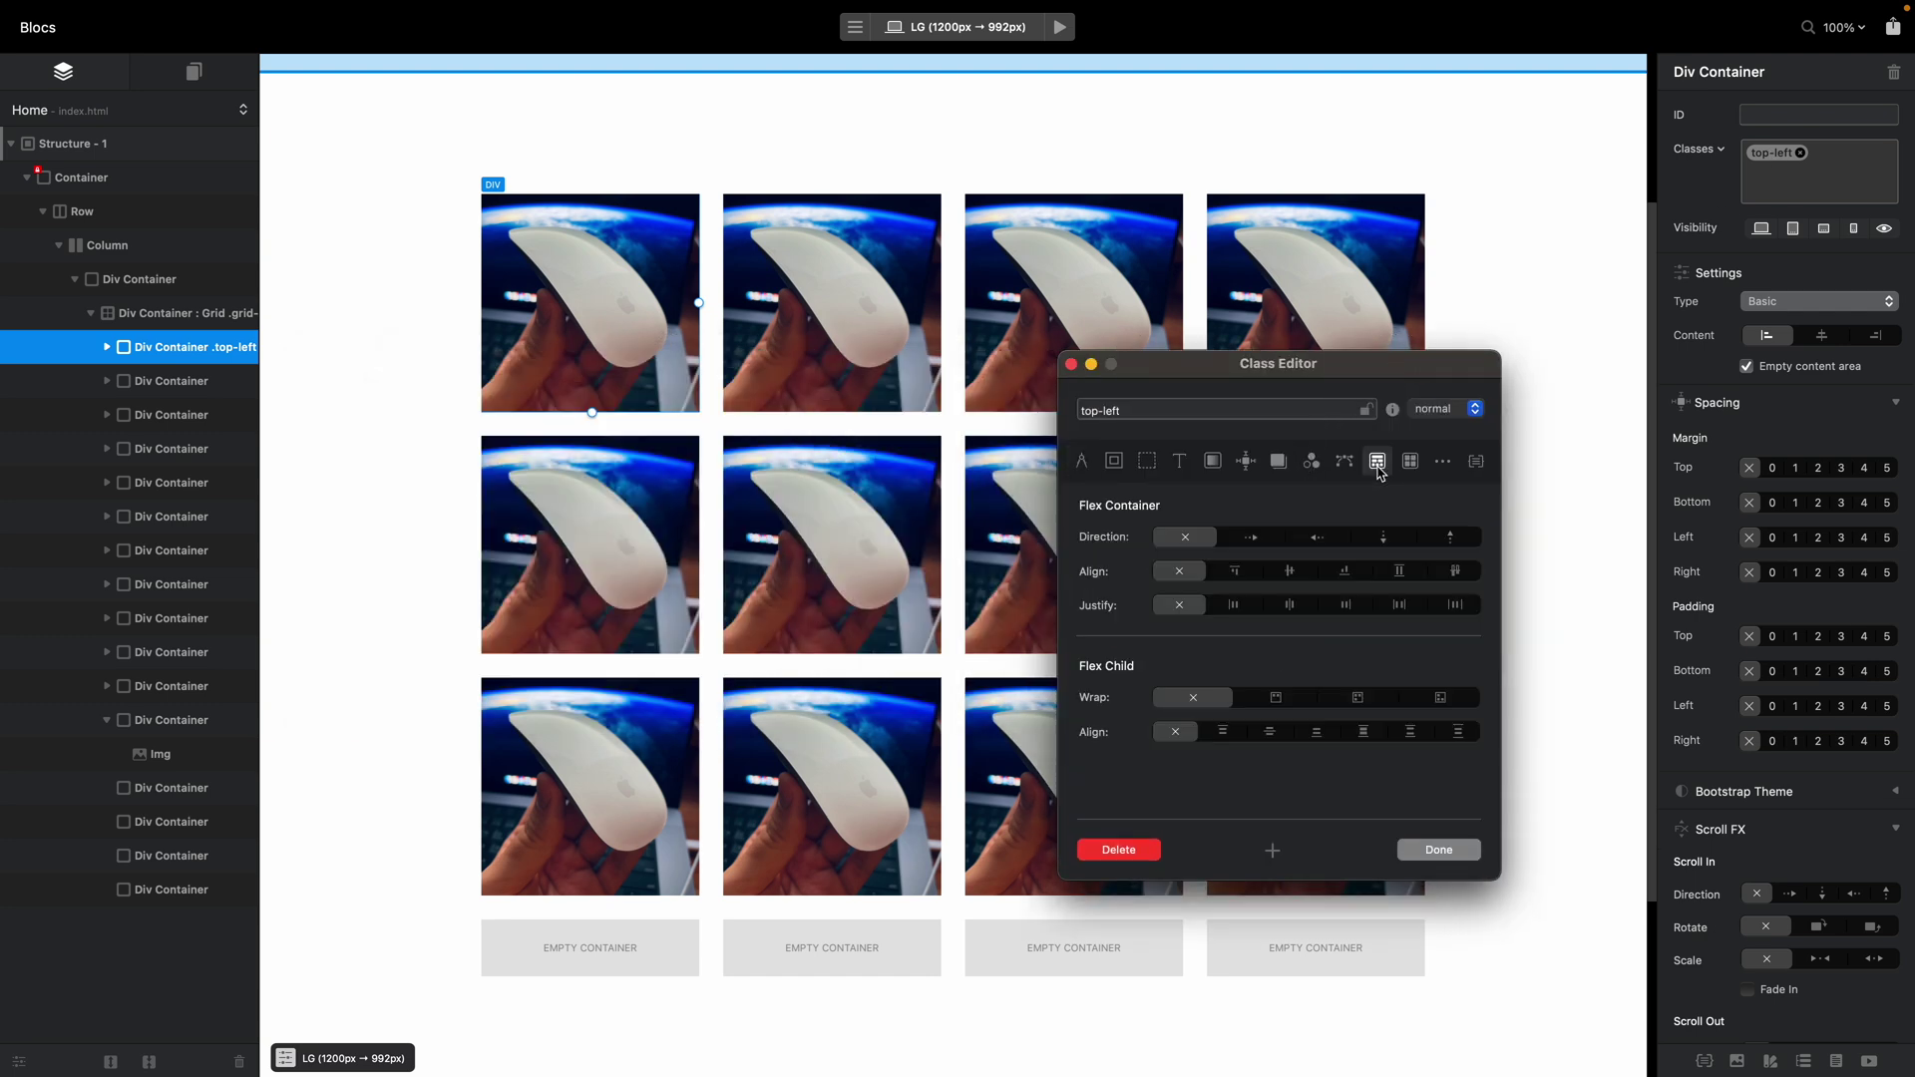
{"action": "left_click", "coordinate": [1410, 465]}
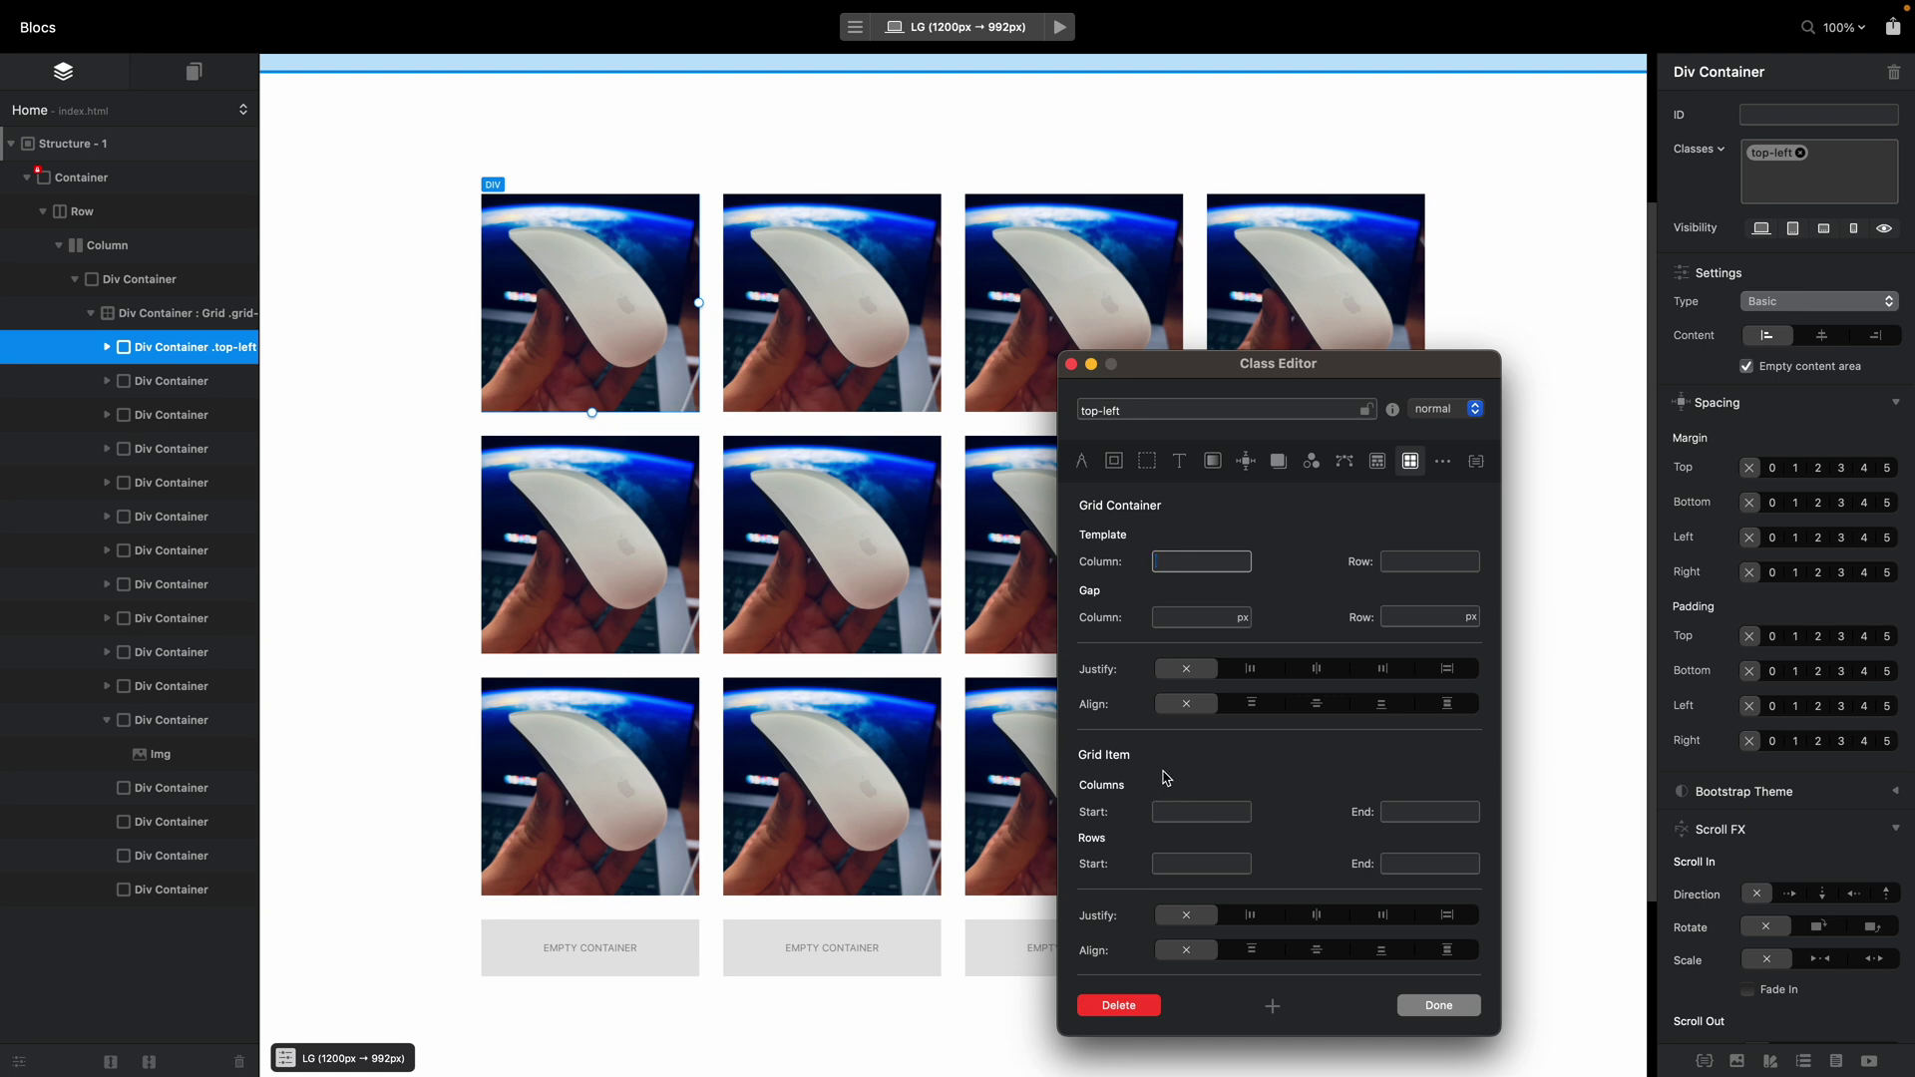
- Set the top-left grid item's columns to start at 1 and end at 3
{"action": "left_click", "coordinate": [1179, 807]}
{"action": "type", "text": "1"}
{"action": "left_click", "coordinate": [1388, 813]}
{"action": "type", "text": "3"}
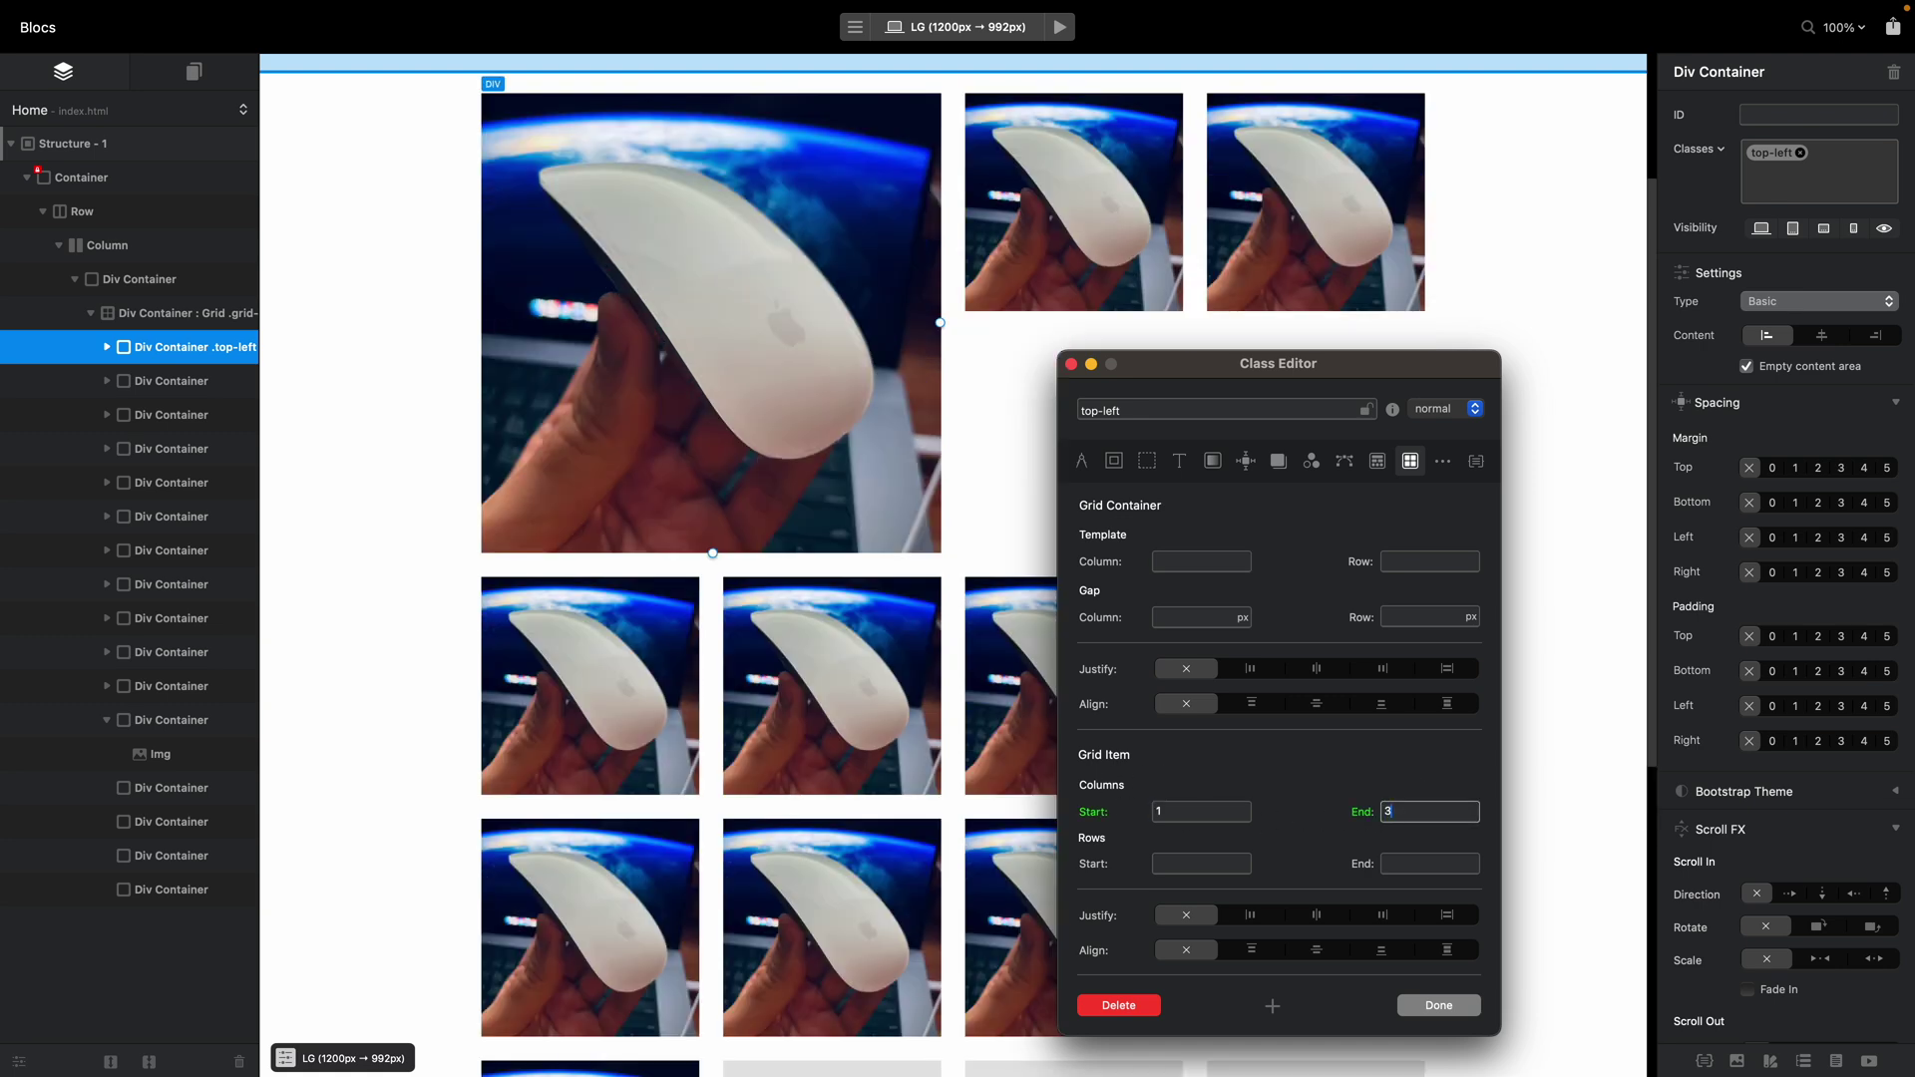
{"action": "key", "text": "BackSpace"}
{"action": "type", "text": "4"}
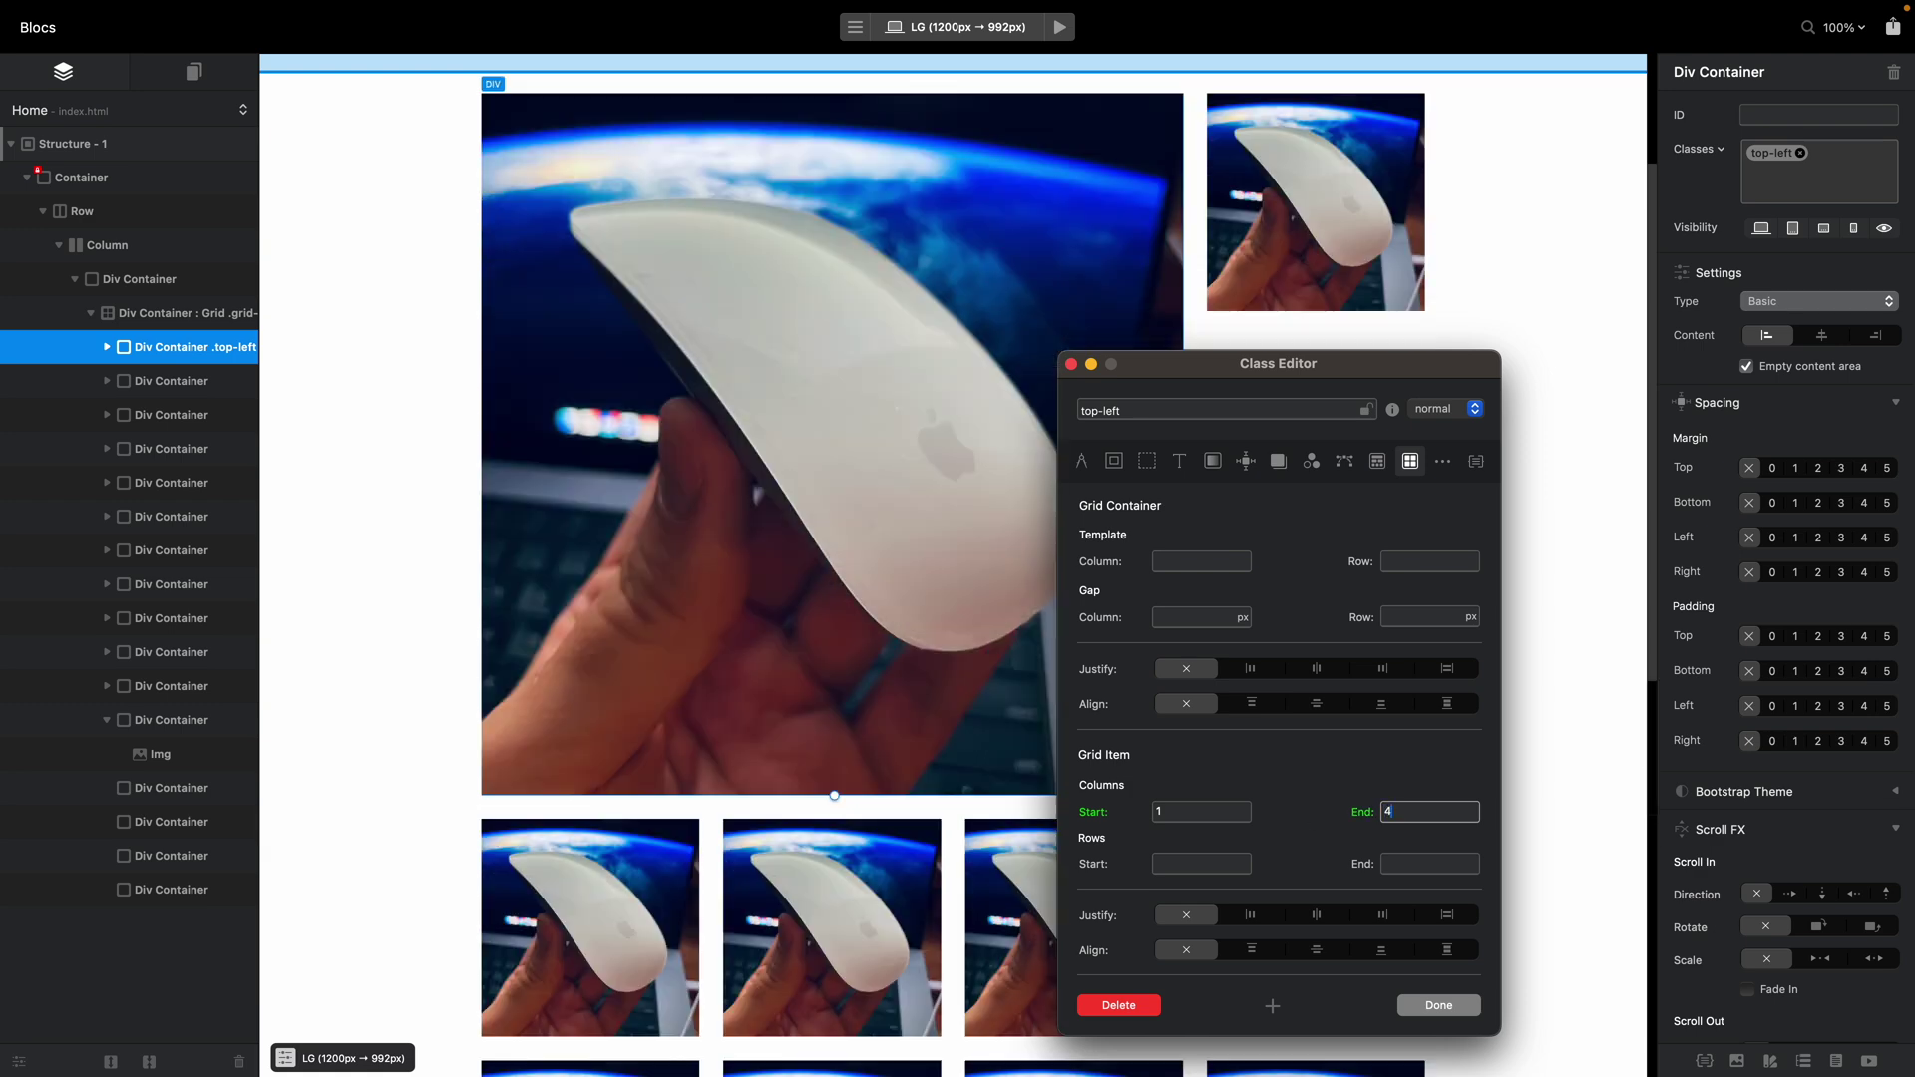
{"action": "type", "text": "2"}
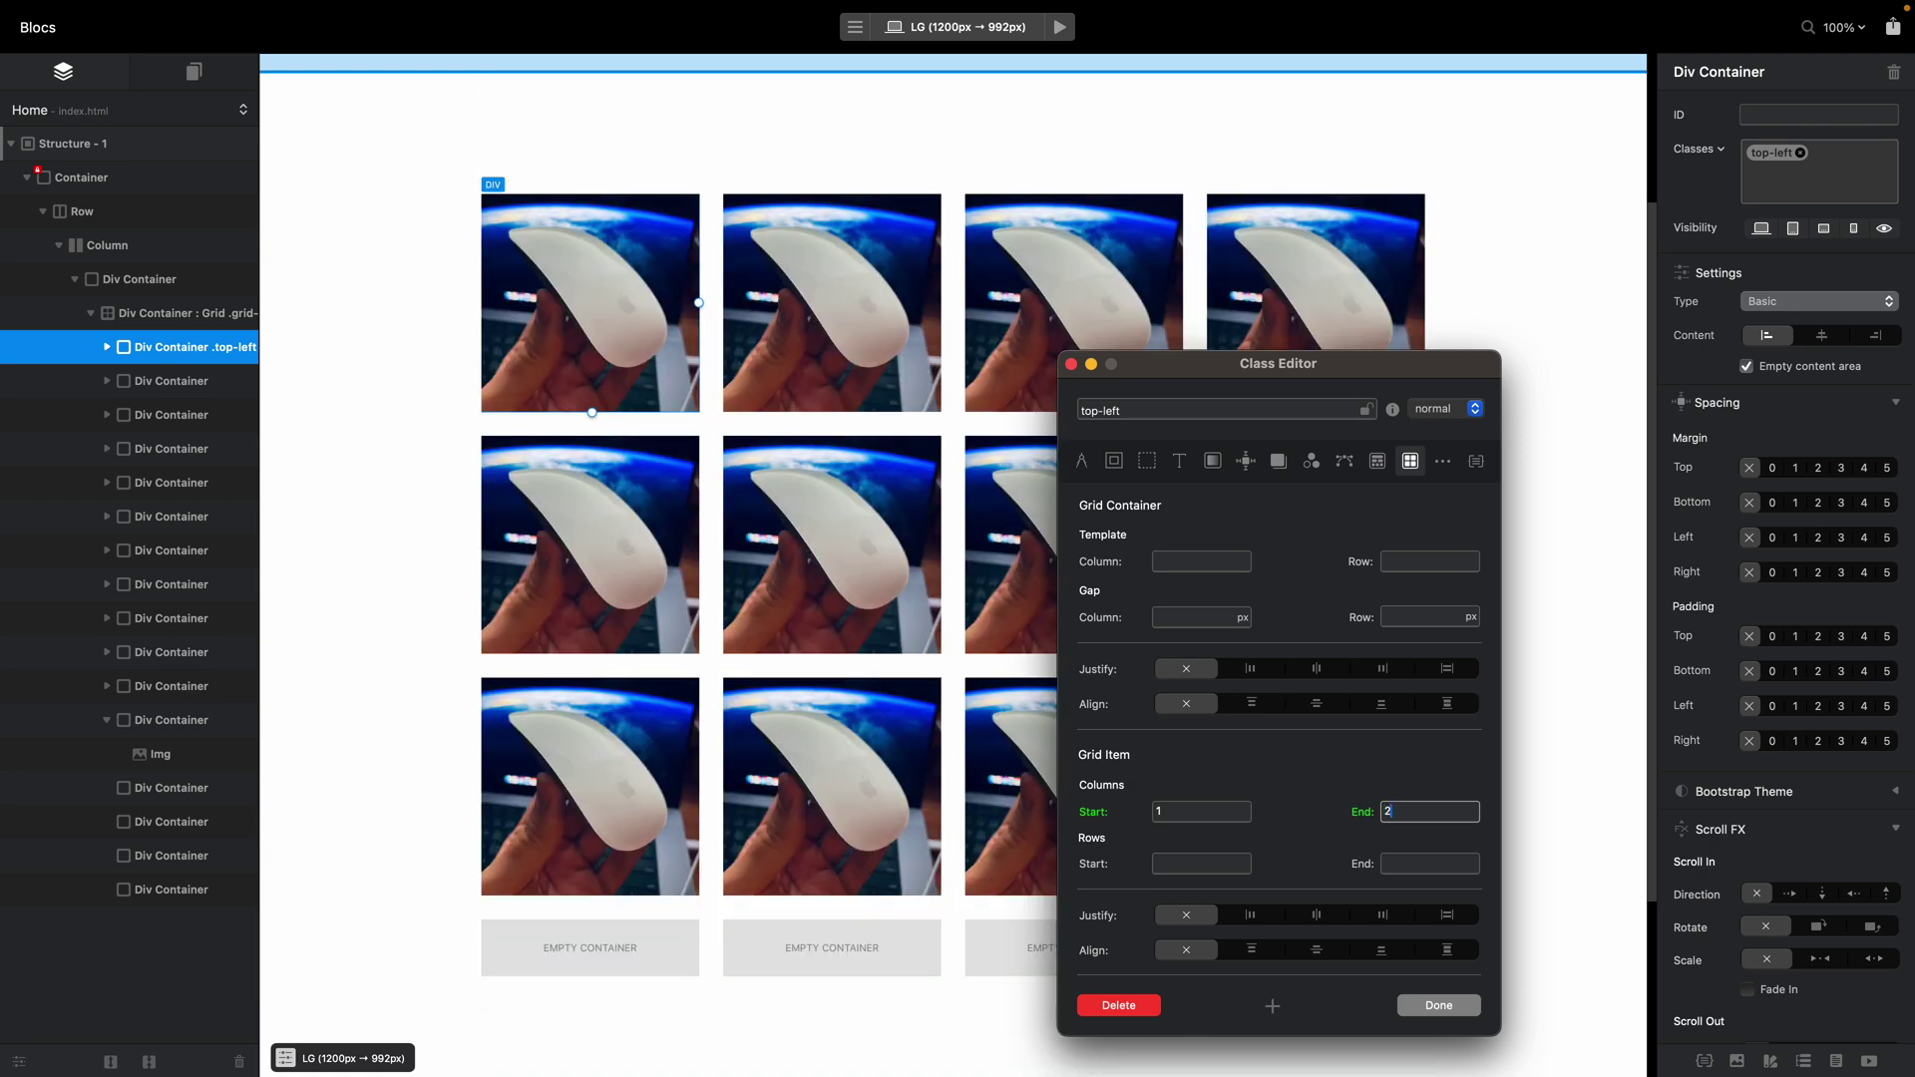
{"action": "key", "text": "BackSpace"}
{"action": "type", "text": "3"}
{"action": "key", "text": "BackSpace"}
{"action": "type", "text": "4"}
{"action": "key", "text": "BackSpace"}
{"action": "type", "text": "3"}
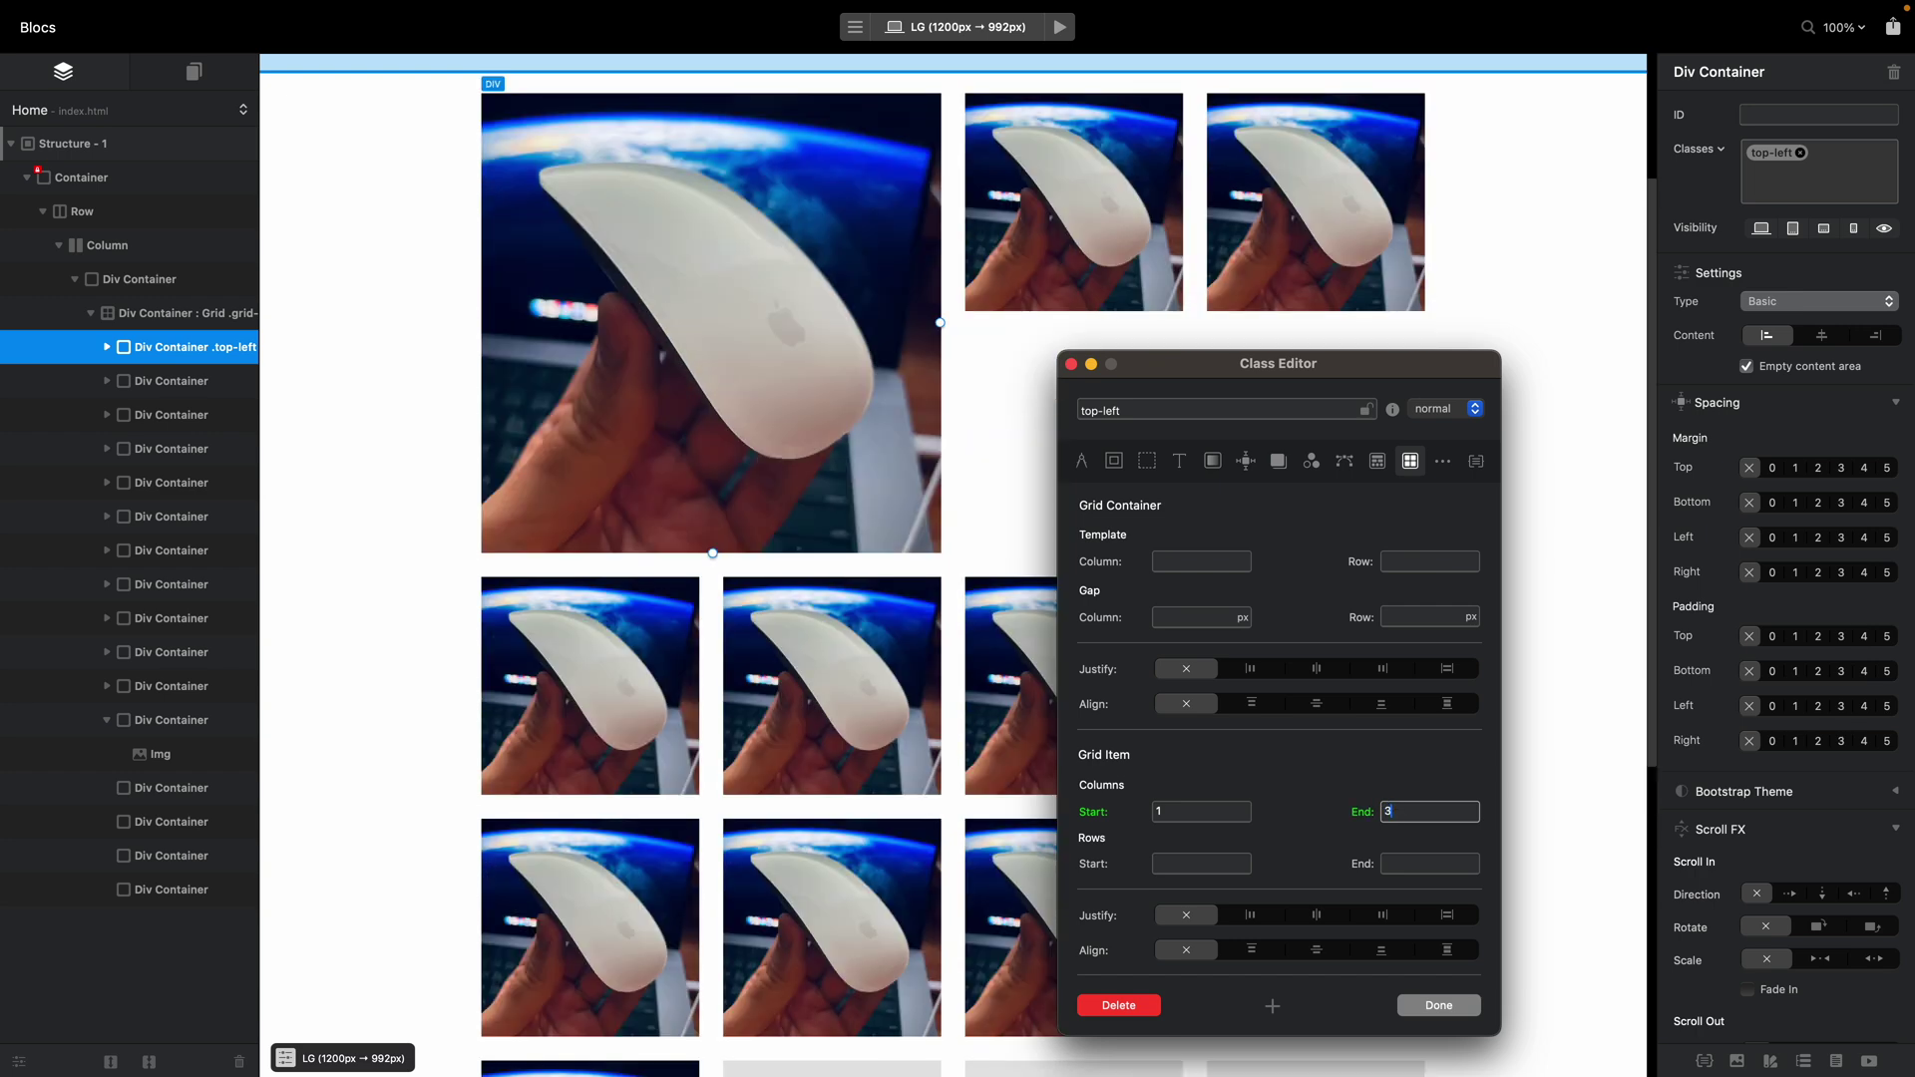
- Set the top-left rows to start at 1 and end at 3, then close the Class Editor
{"action": "left_click", "coordinate": [1197, 865]}
{"action": "type", "text": "1"}
{"action": "left_click", "coordinate": [1400, 864]}
{"action": "type", "text": "3"}
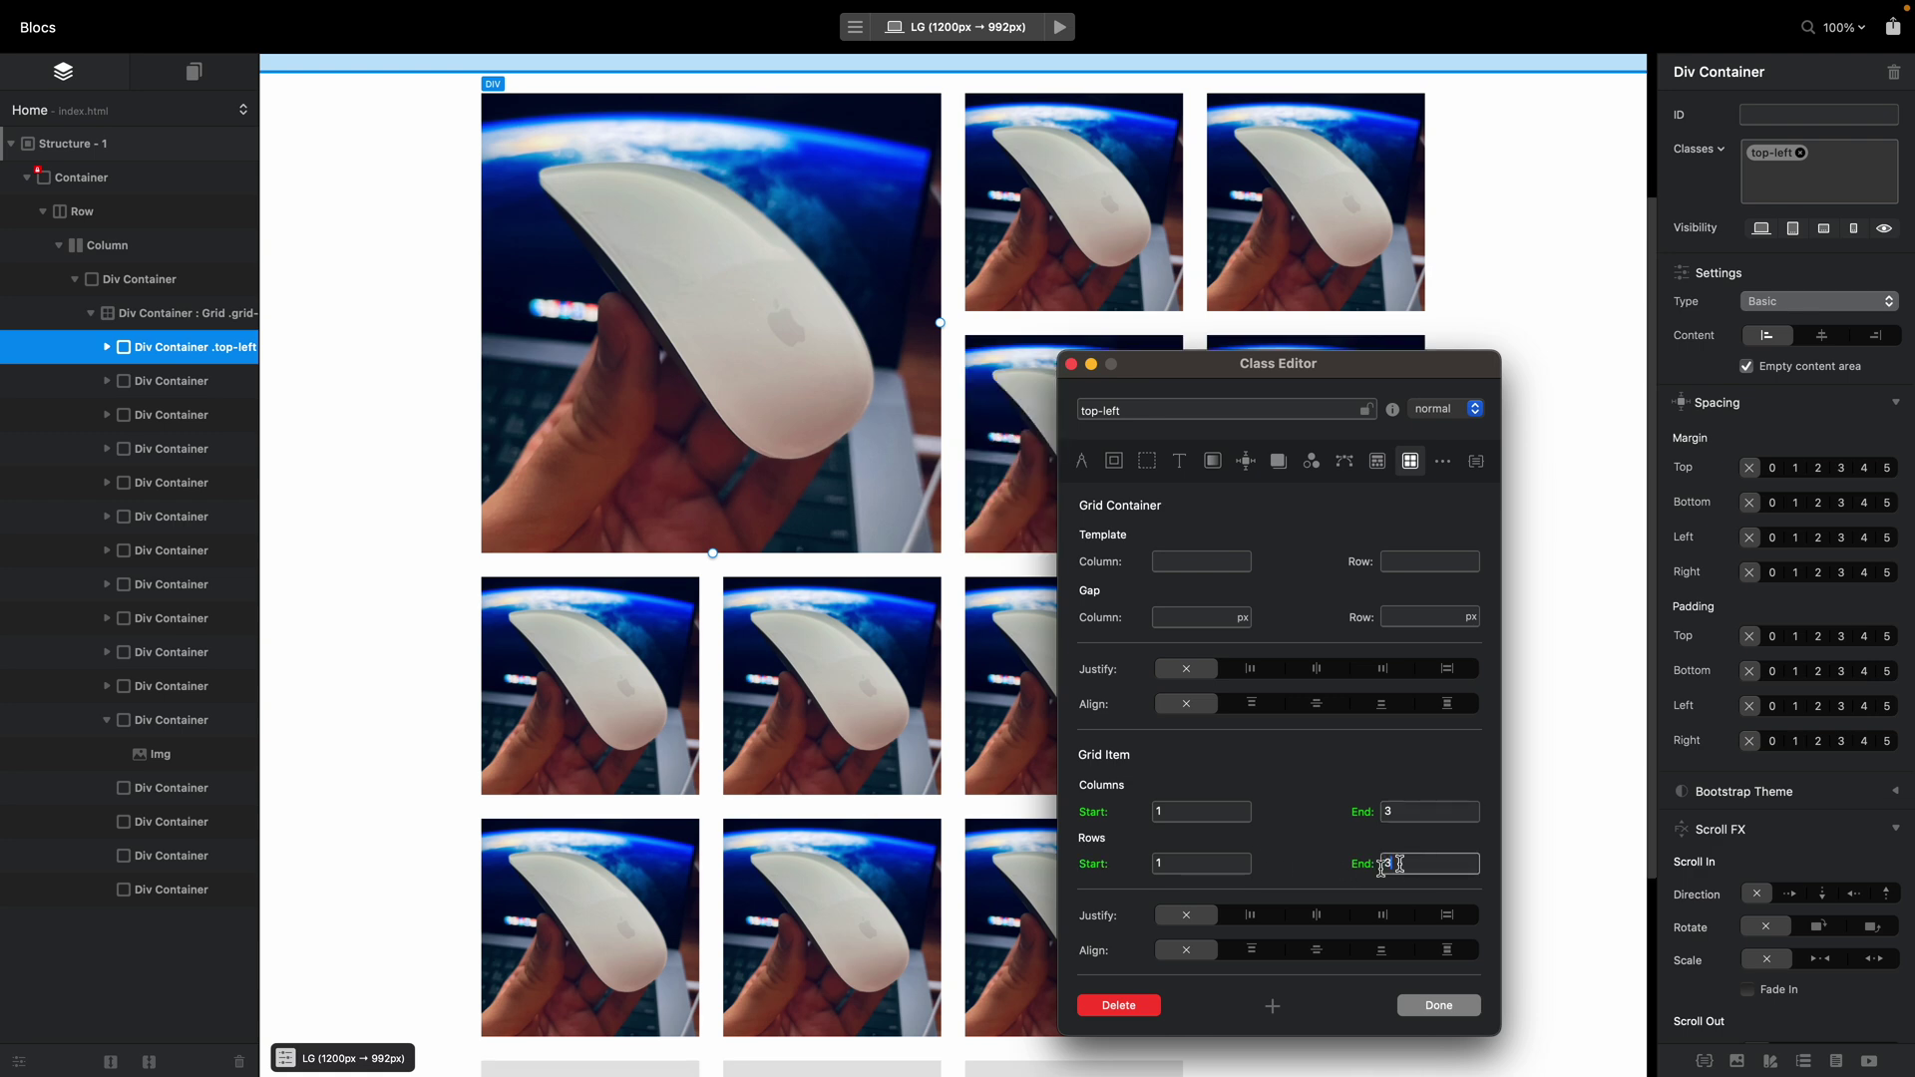
{"action": "scroll", "coordinate": [618, 254], "scroll_direction": "up", "scroll_amount": 3}
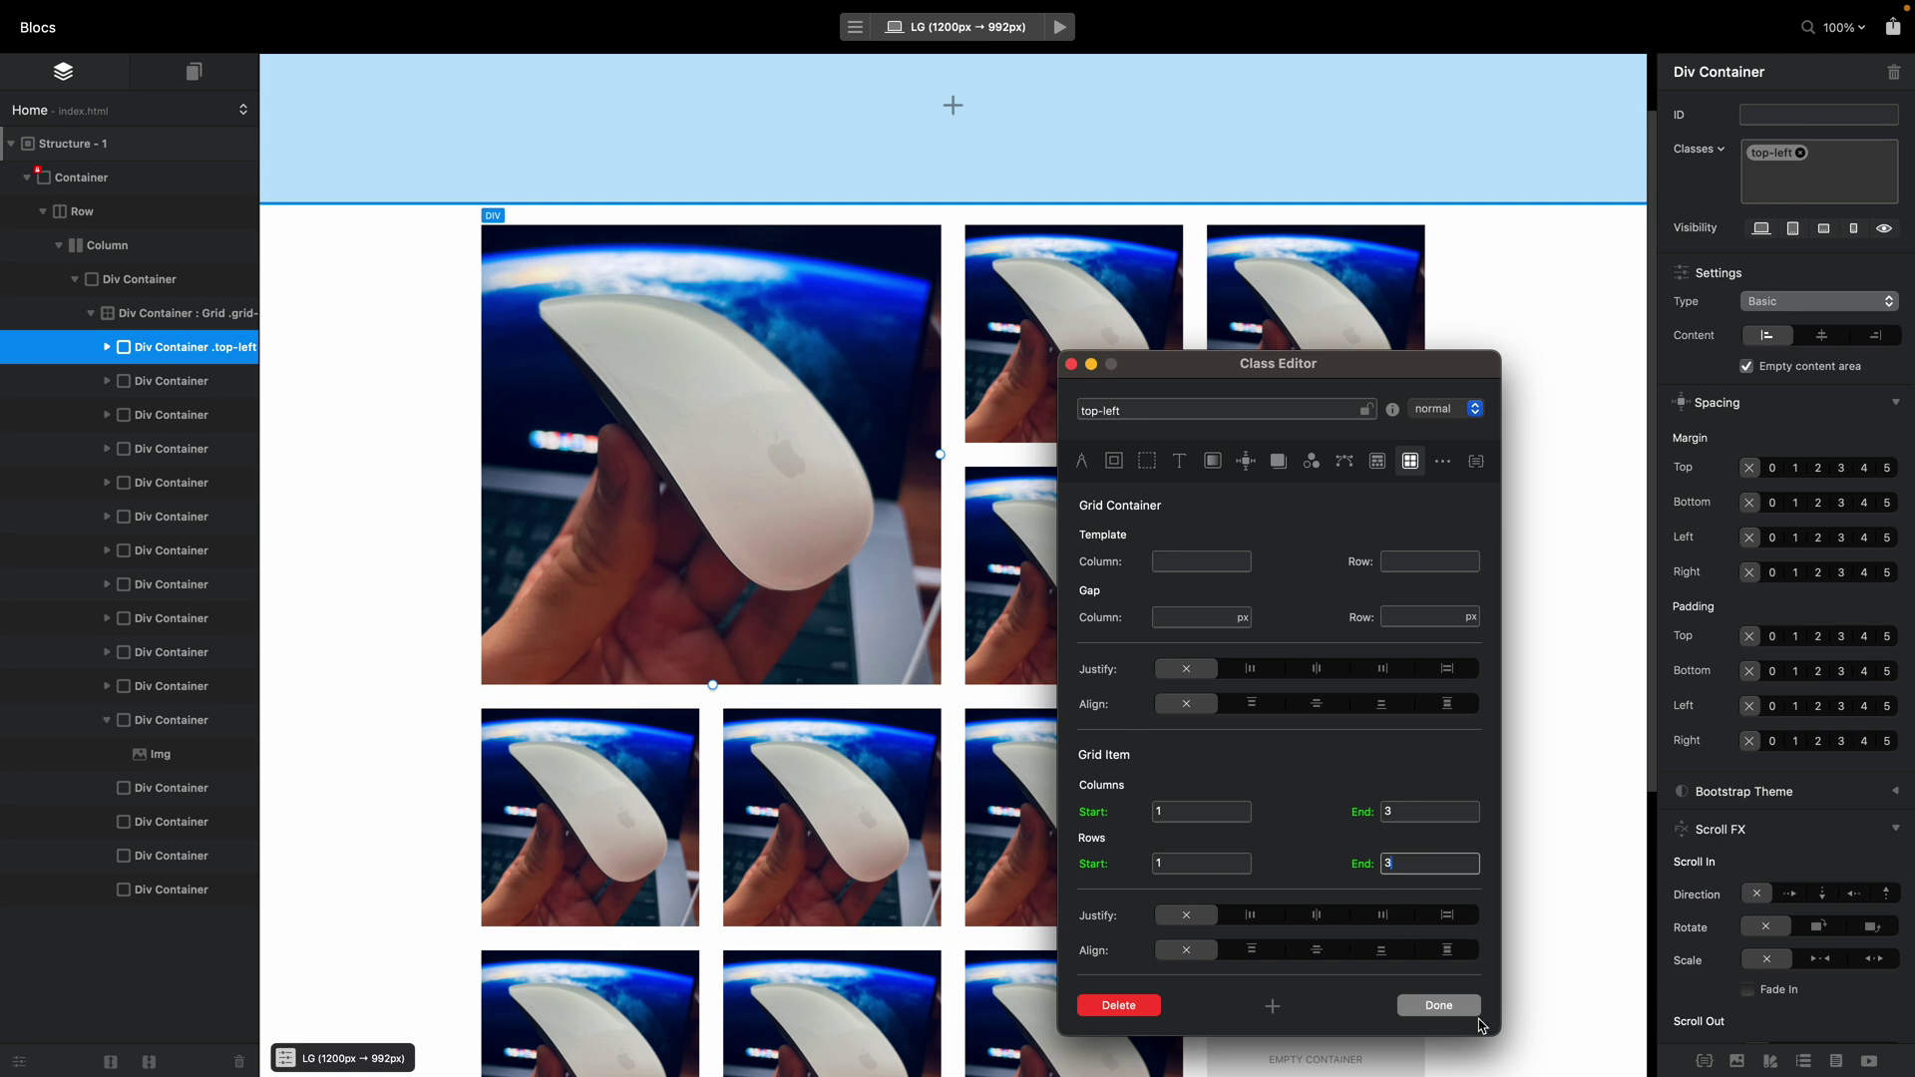
{"action": "left_click", "coordinate": [1437, 1005]}
{"action": "scroll", "coordinate": [1474, 1012], "scroll_direction": "down", "scroll_amount": 5}
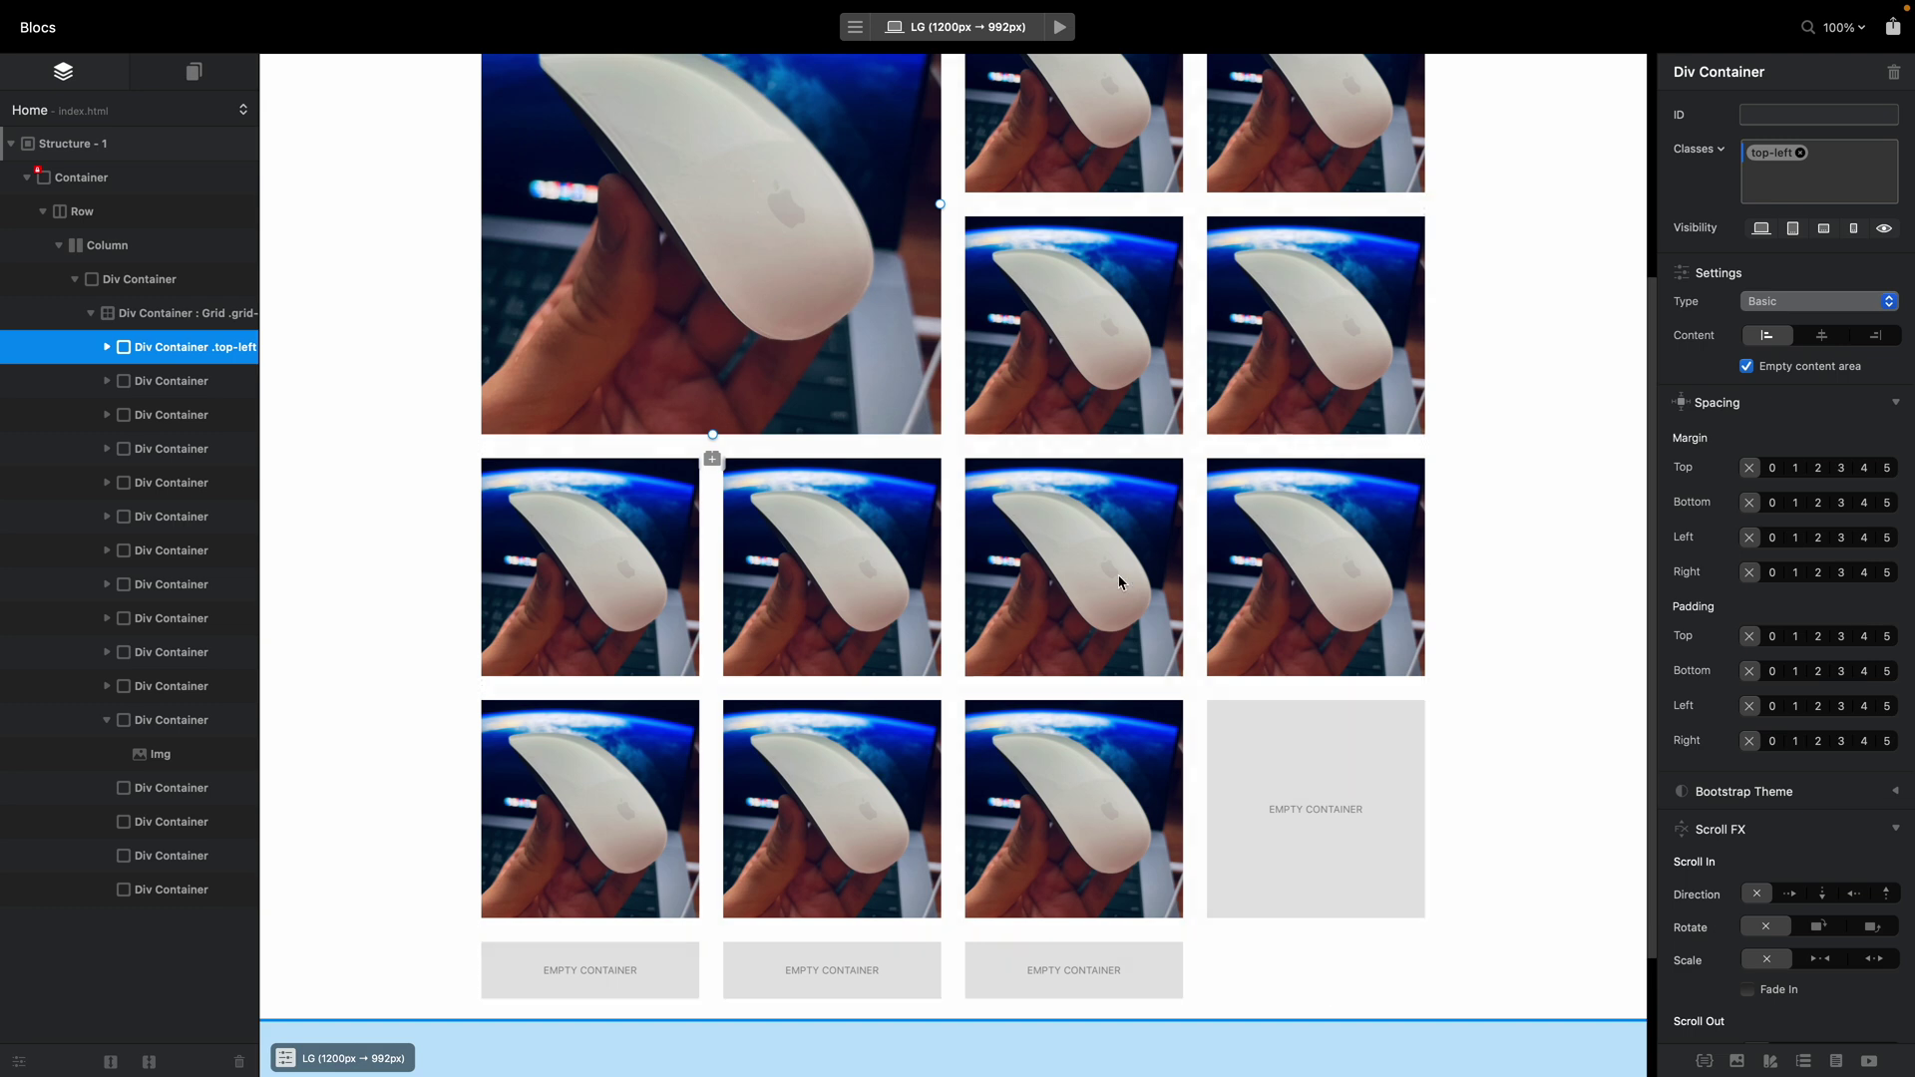
- Give the row 2, column 3 cell a bottom-right class and open its Class Editor
{"action": "left_click", "coordinate": [1094, 588]}
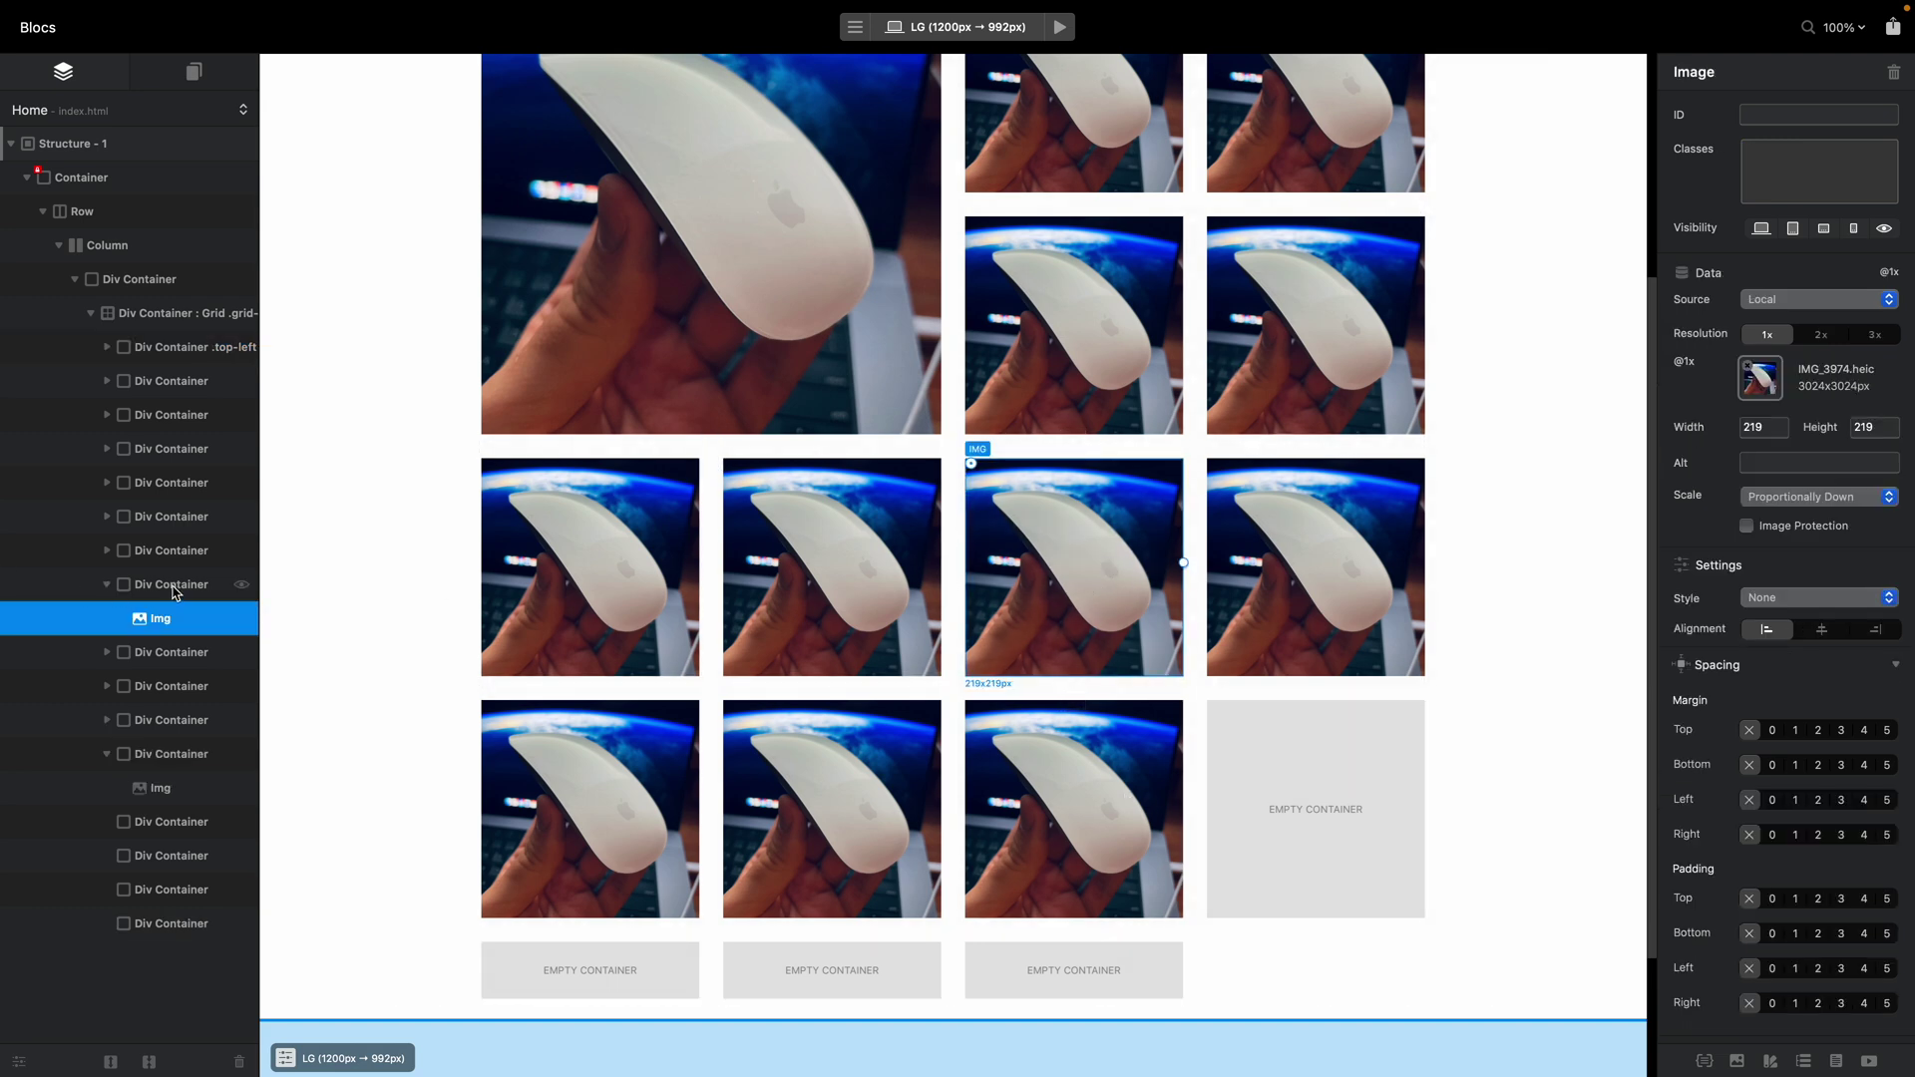
{"action": "left_click", "coordinate": [221, 587]}
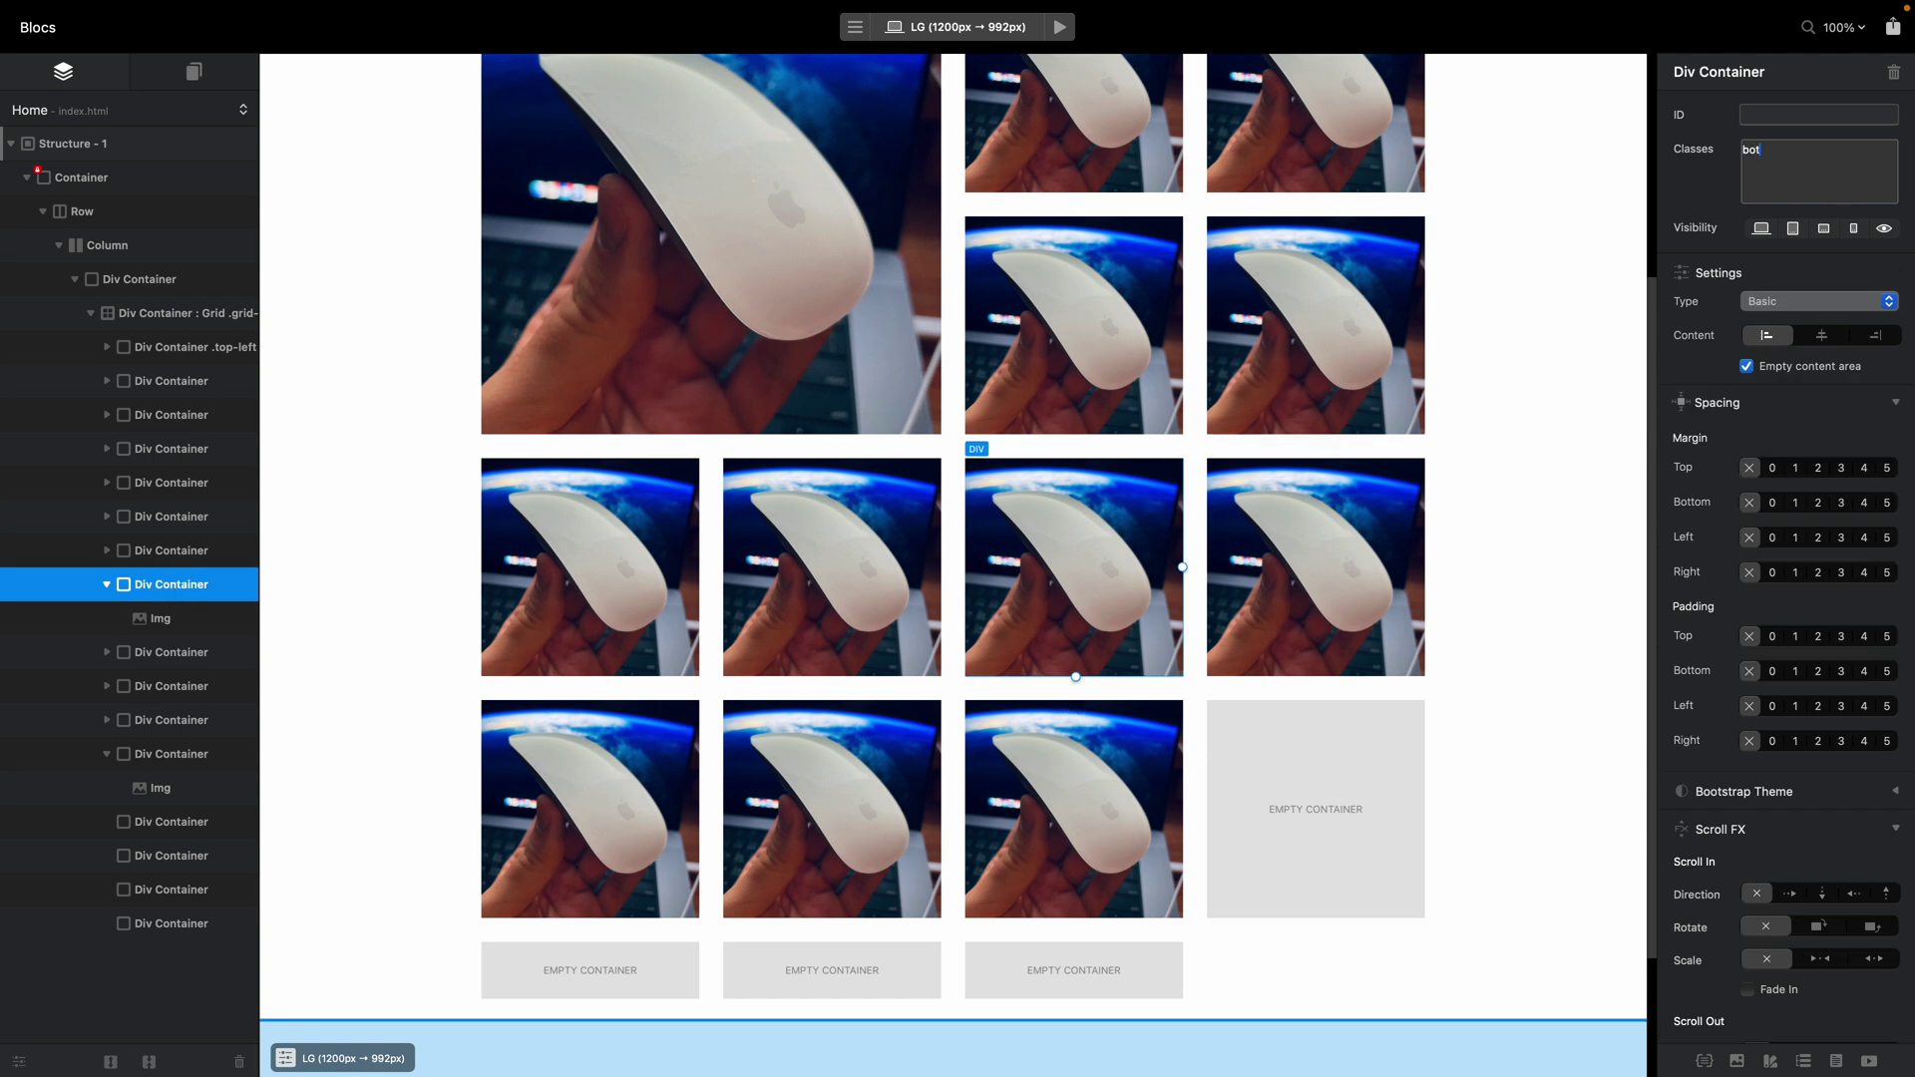
{"action": "key", "text": "Return"}
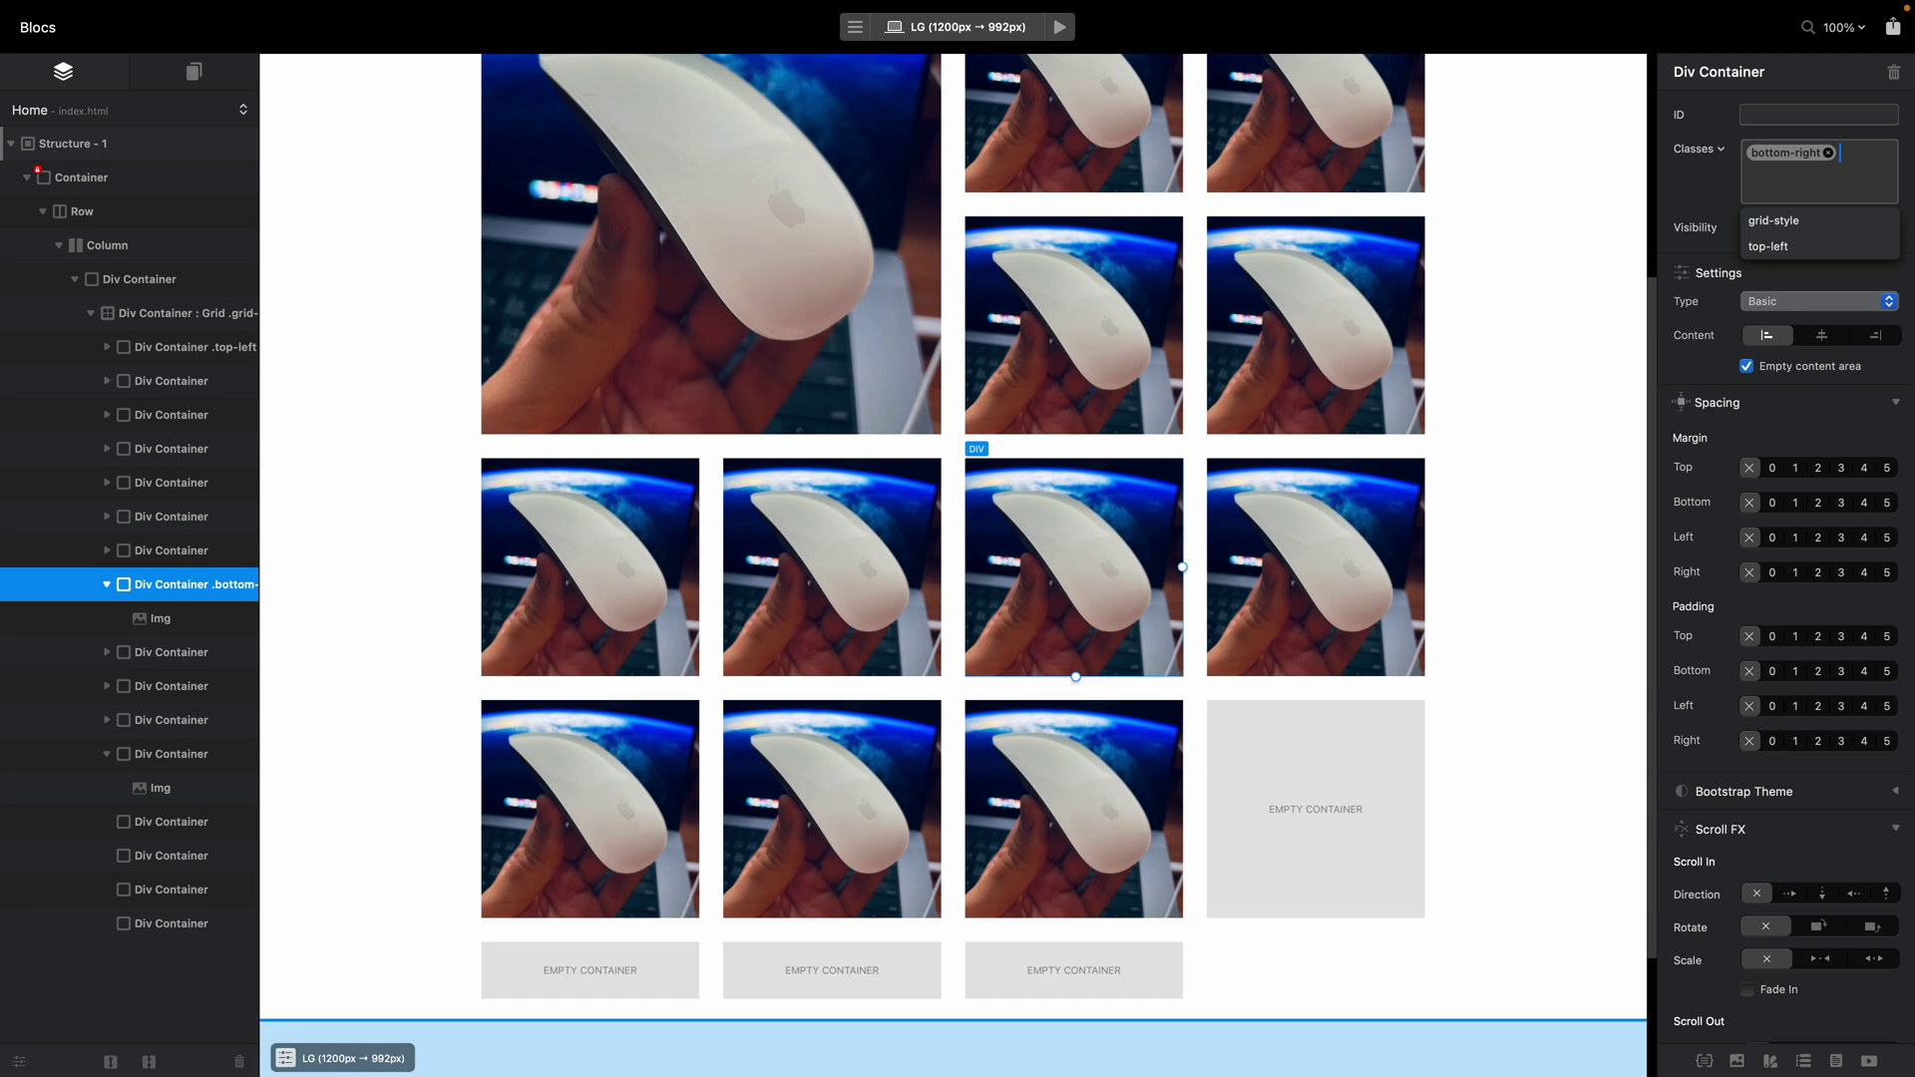
{"action": "left_click", "coordinate": [1795, 157]}
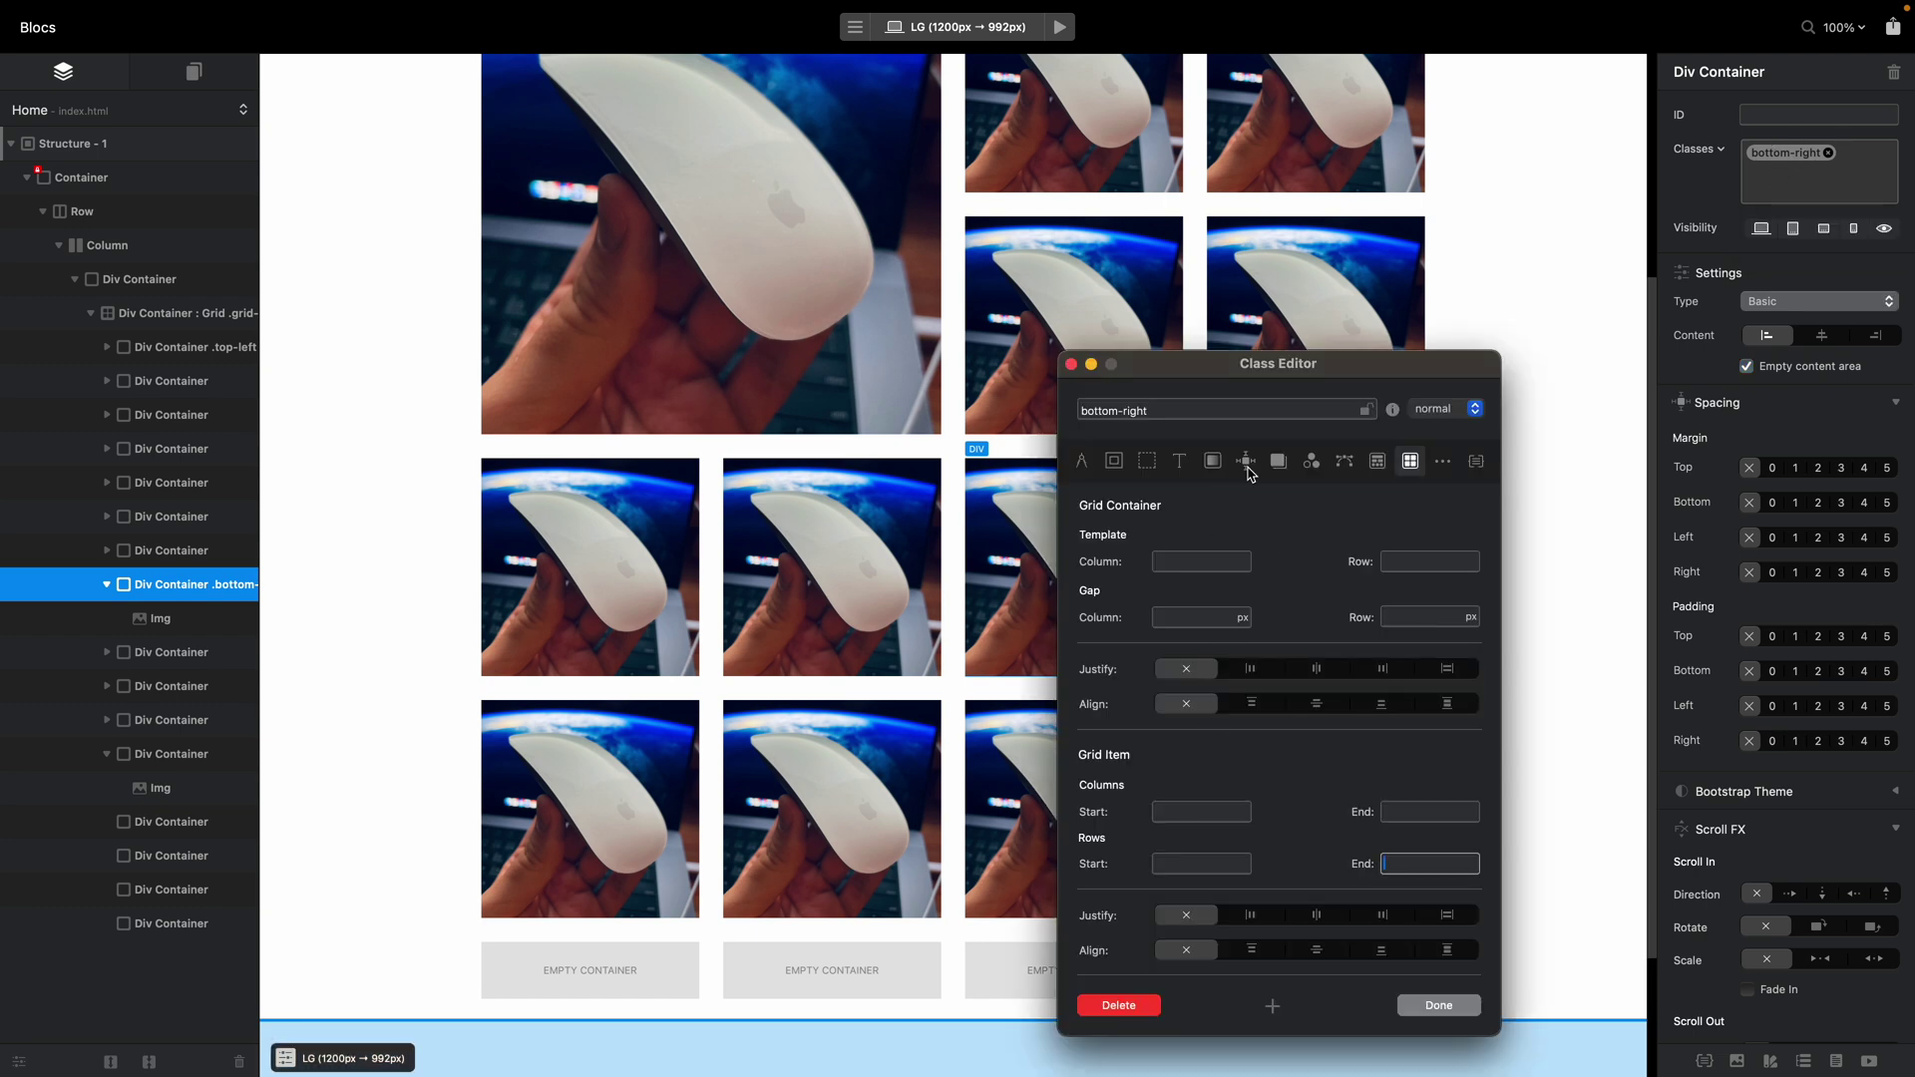
{"action": "left_click_drag", "start_coordinate": [1362, 369], "coordinate": [753, 298]}
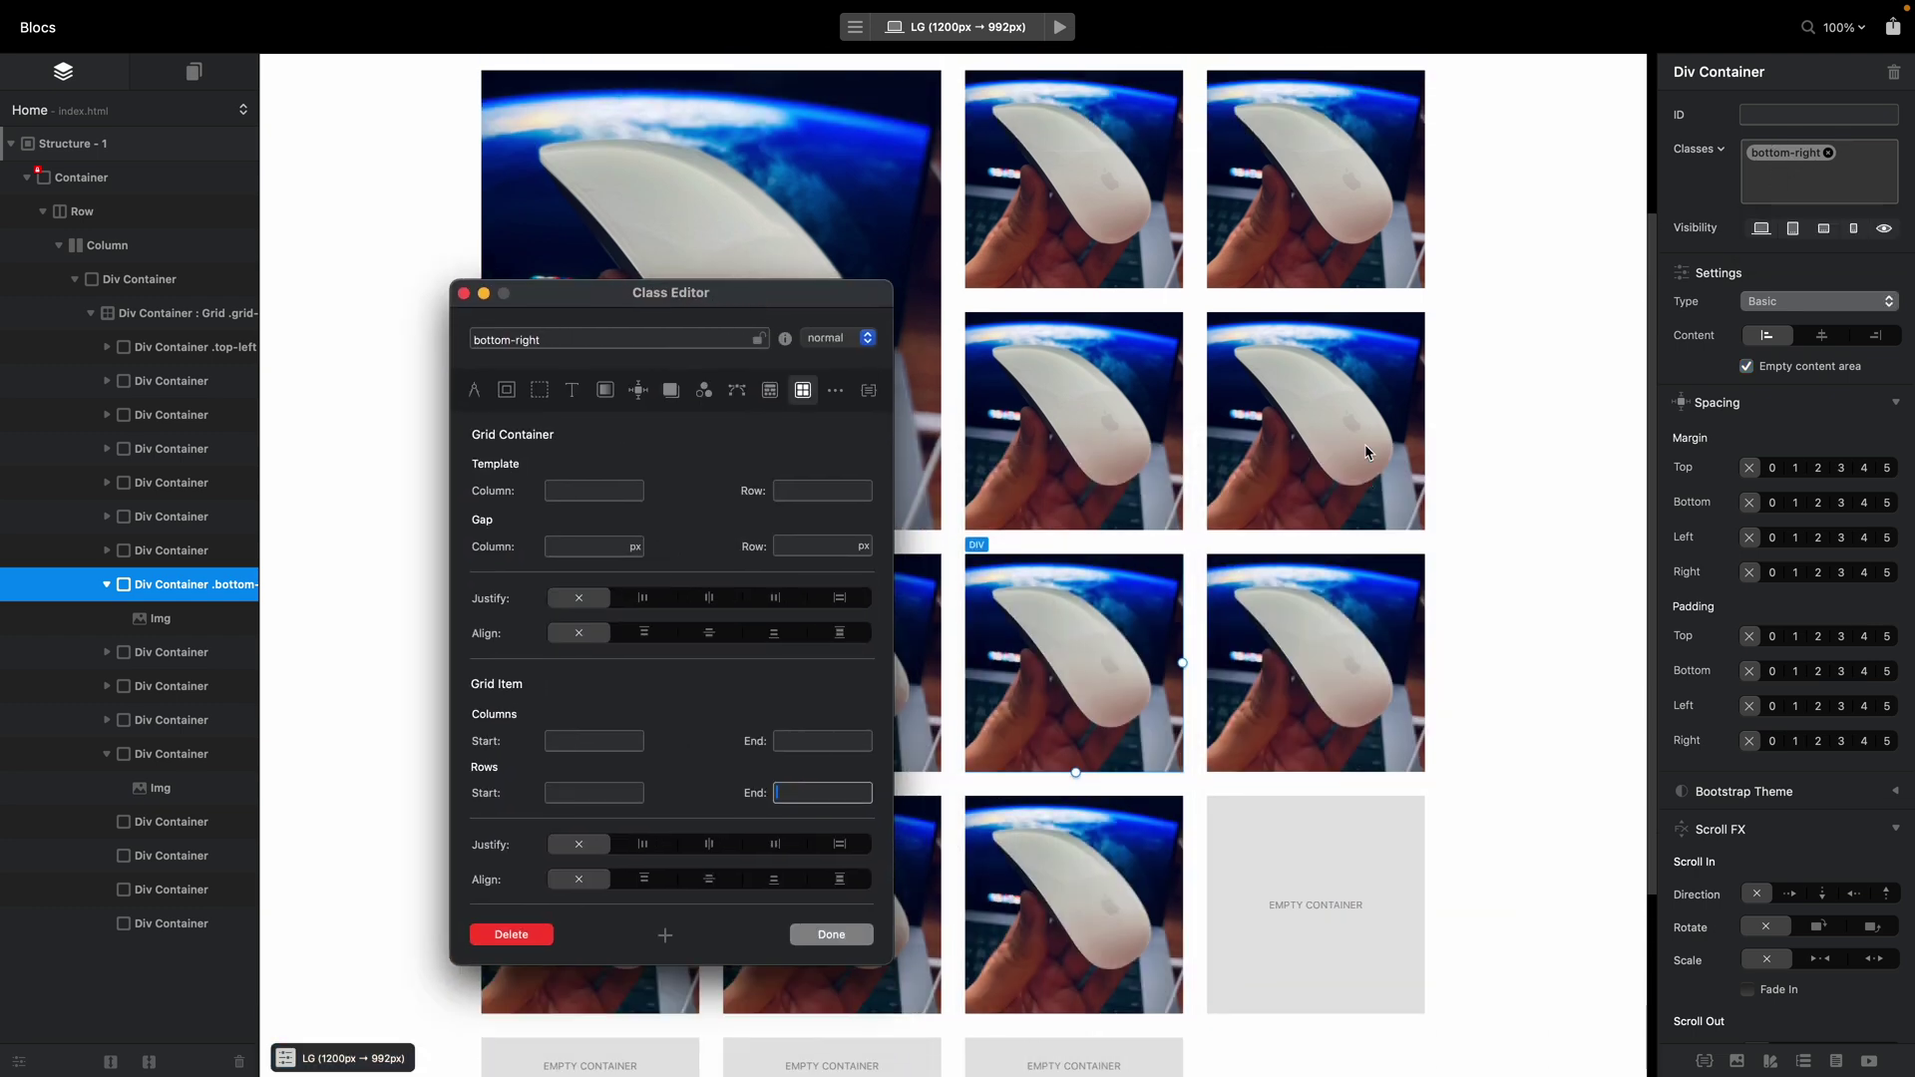
{"action": "scroll", "coordinate": [1165, 164], "scroll_direction": "up", "scroll_amount": 3}
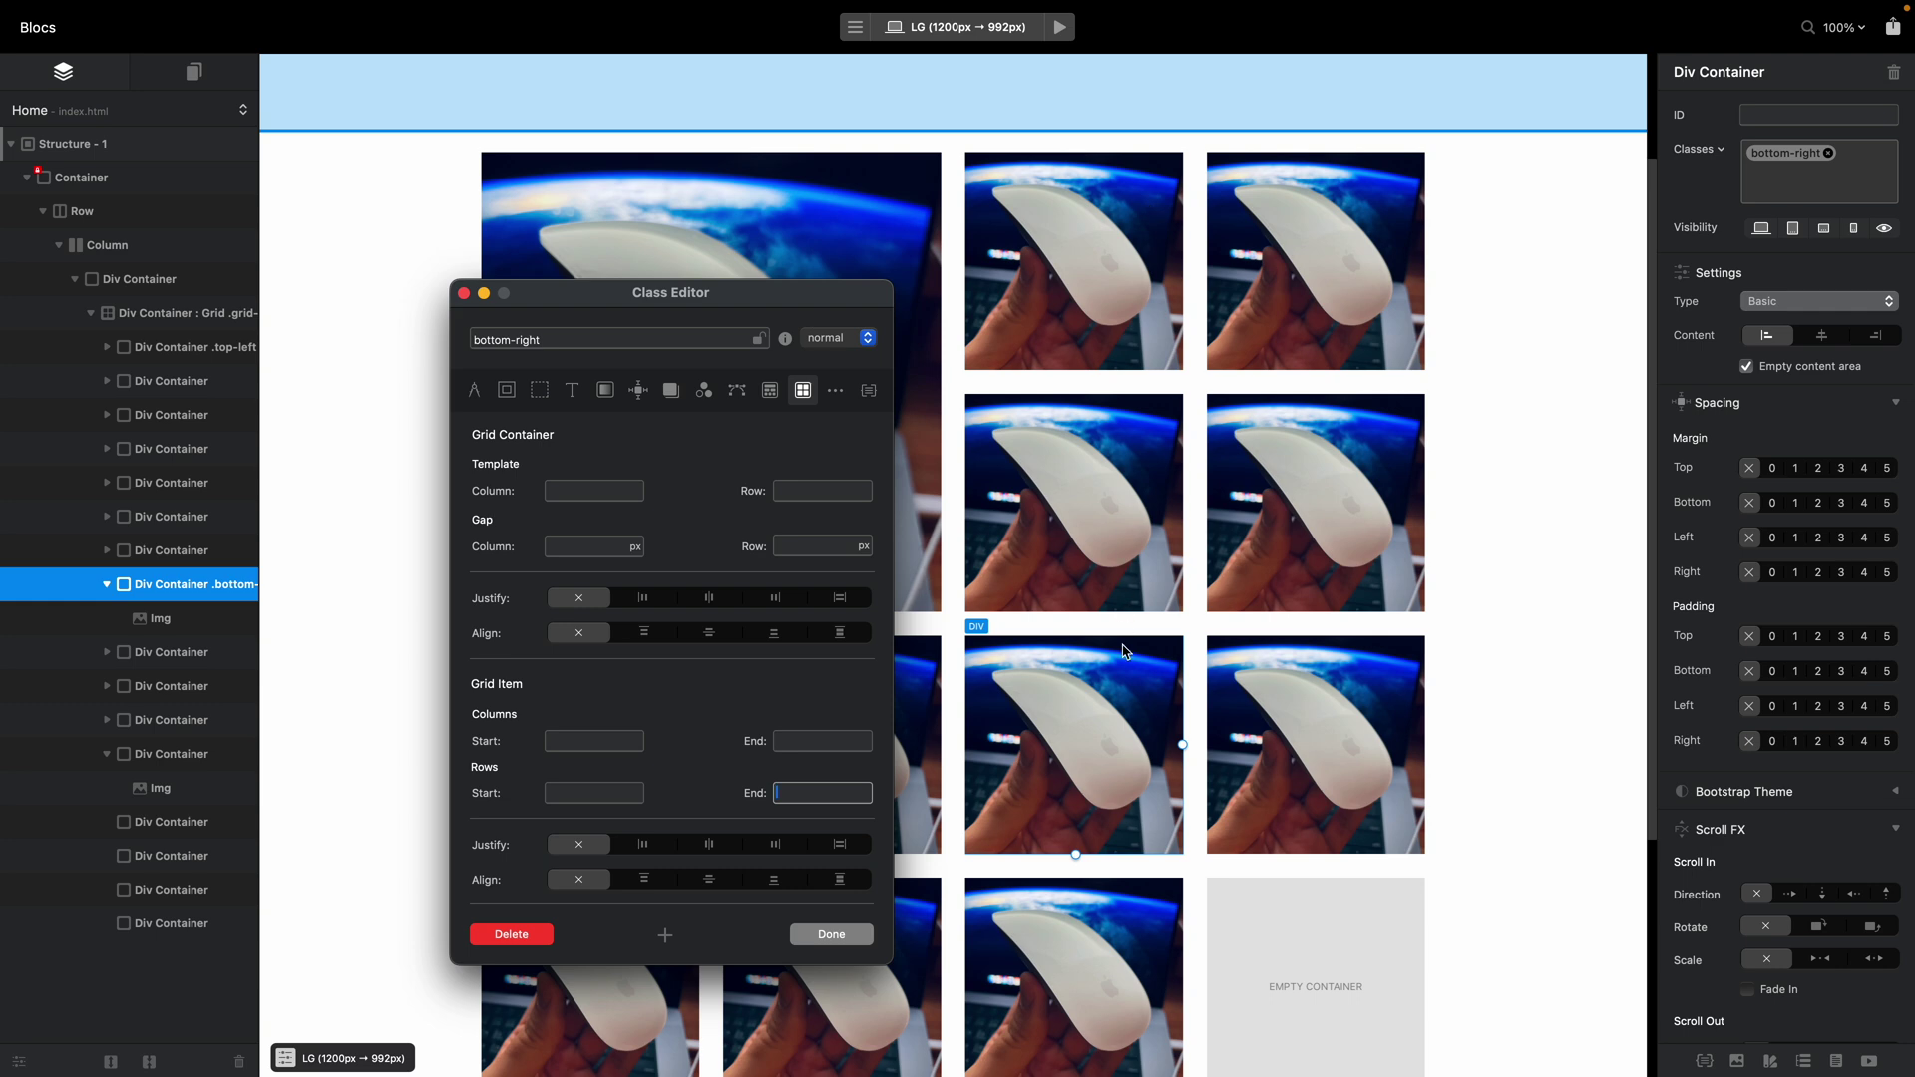
- Enter bottom-right grid item values: column start 3, row start 3, with provisional ends of 4
{"action": "left_click", "coordinate": [603, 740]}
{"action": "type", "text": "3"}
{"action": "left_click", "coordinate": [804, 739]}
{"action": "type", "text": "4"}
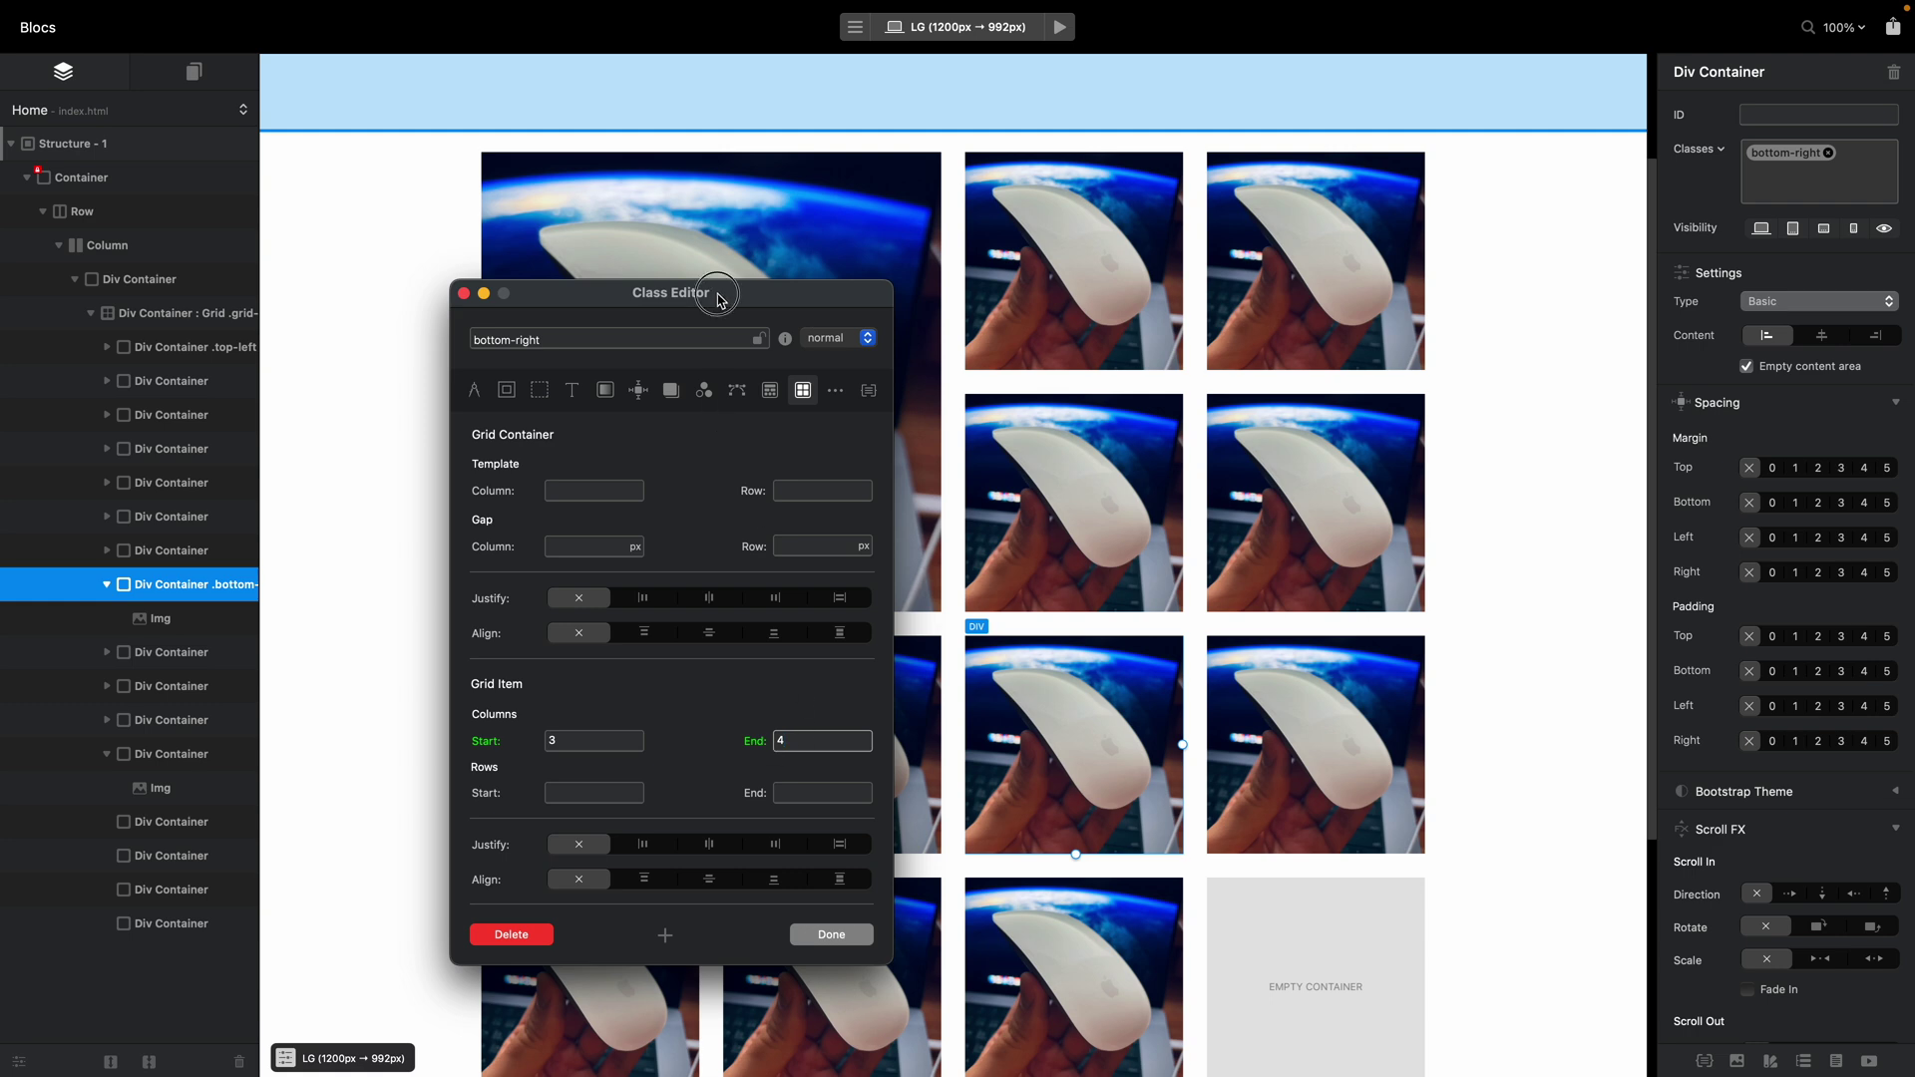
{"action": "left_click_drag", "start_coordinate": [719, 292], "coordinate": [559, 162]}
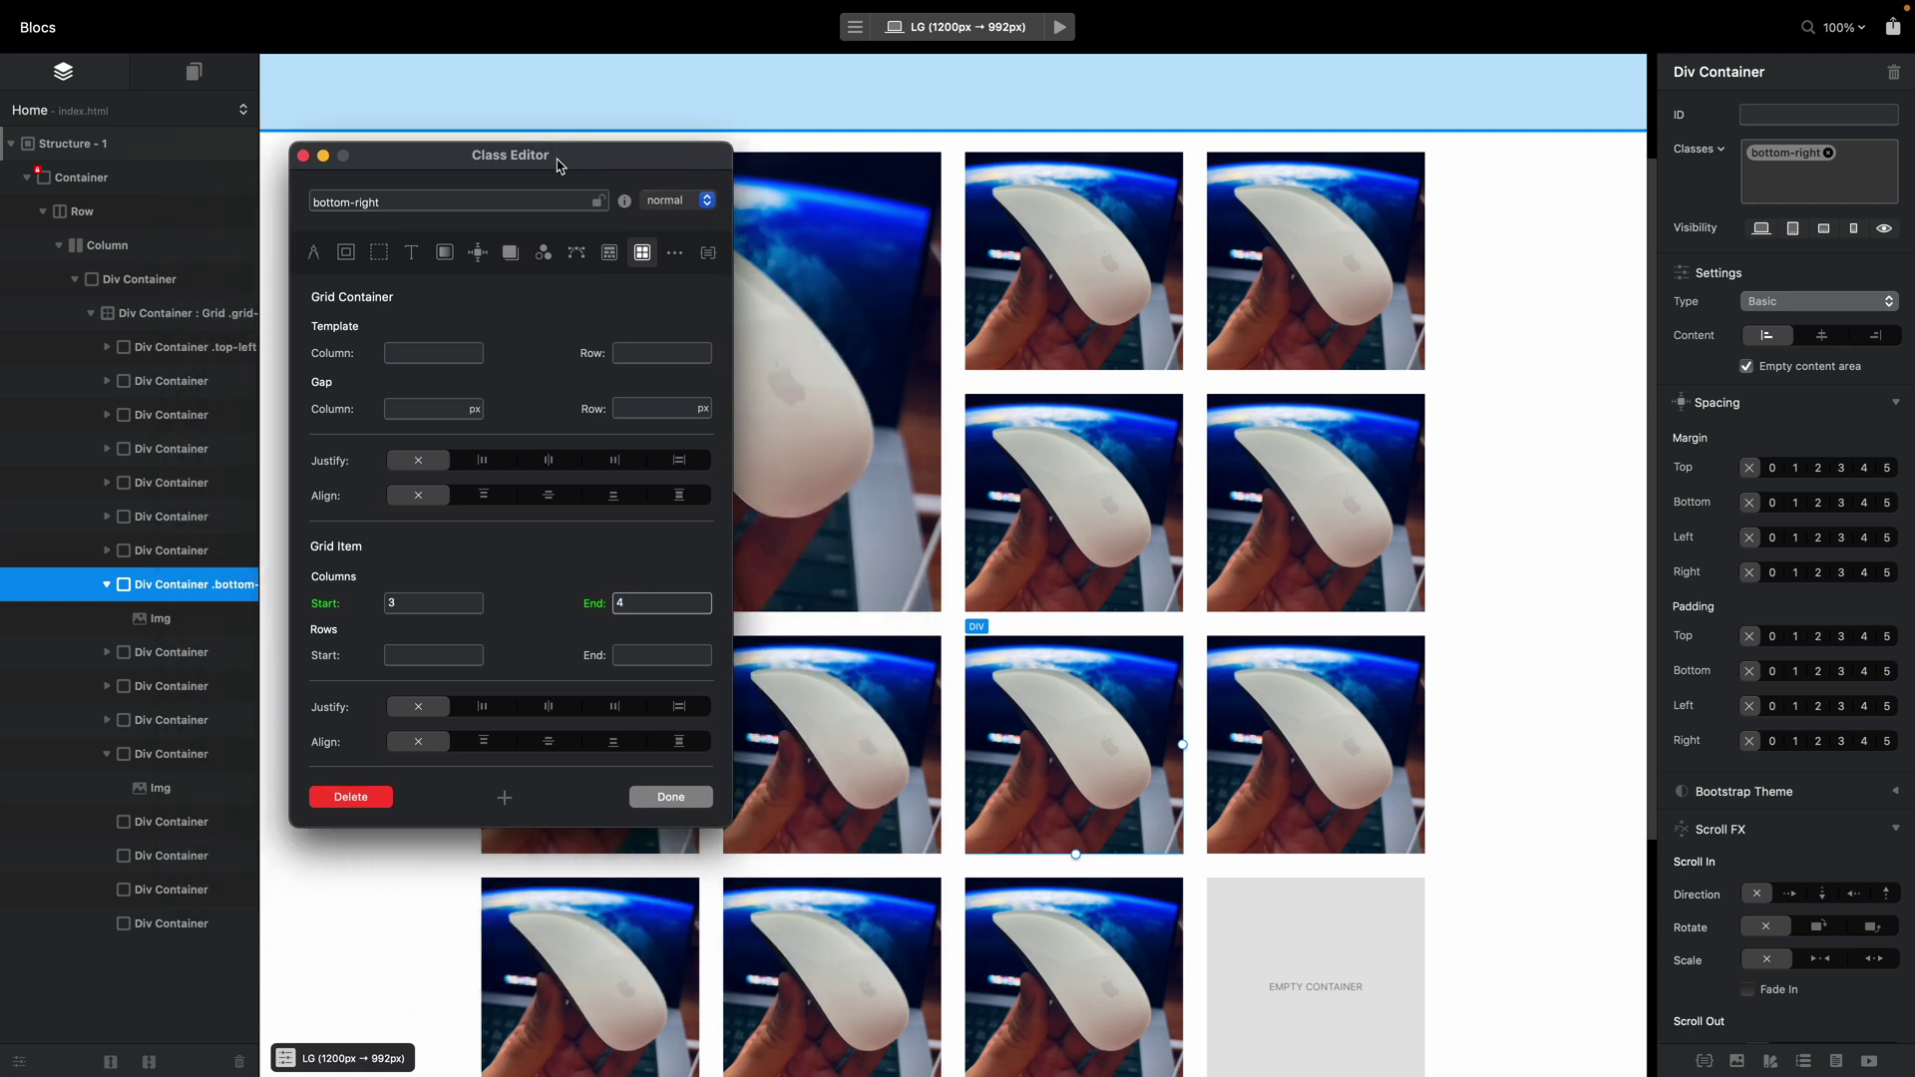
{"action": "left_click", "coordinate": [439, 657]}
{"action": "type", "text": "4"}
{"action": "key", "text": "BackSpace"}
{"action": "type", "text": "3"}
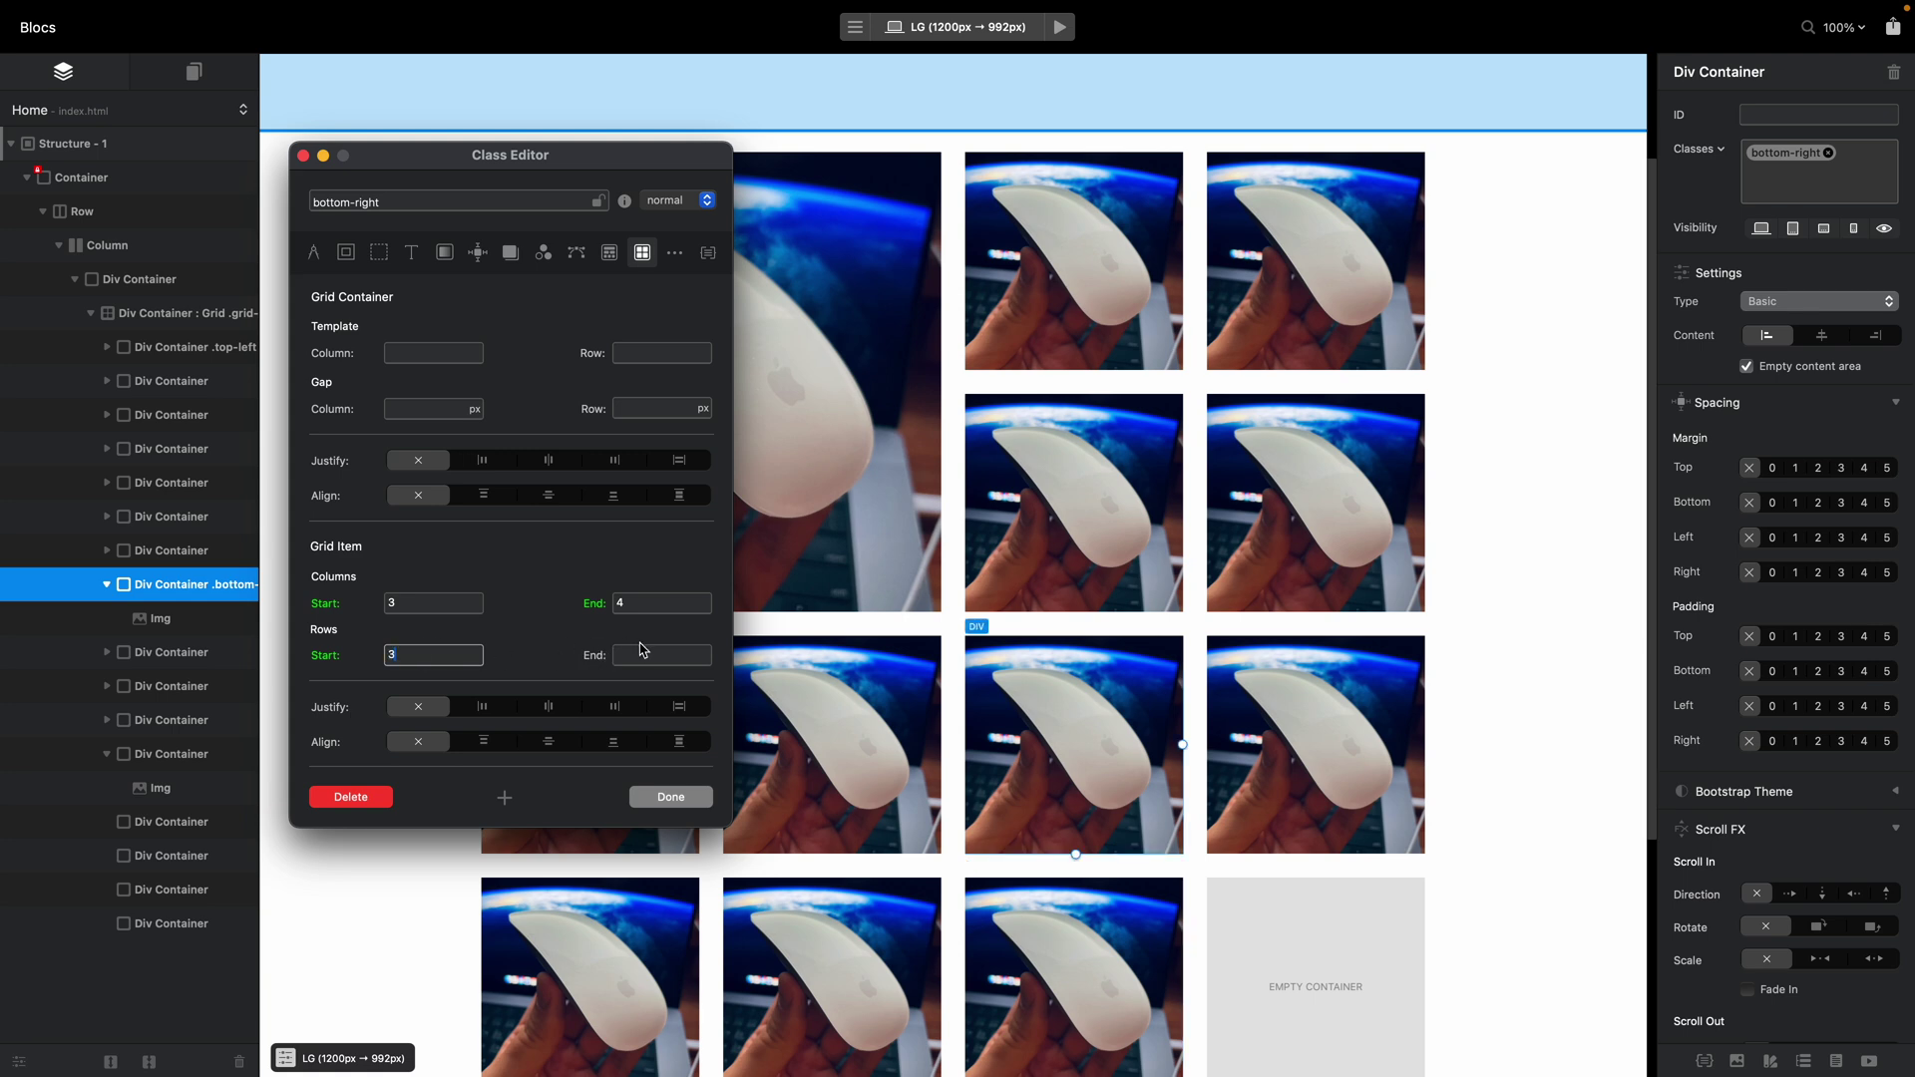
{"action": "key", "text": "Tab"}
{"action": "type", "text": "5"}
{"action": "key", "text": "BackSpace"}
{"action": "type", "text": "4"}
- Correct the bottom-right span to columns 3–5 and rows ending at 5
{"action": "left_click", "coordinate": [620, 604]}
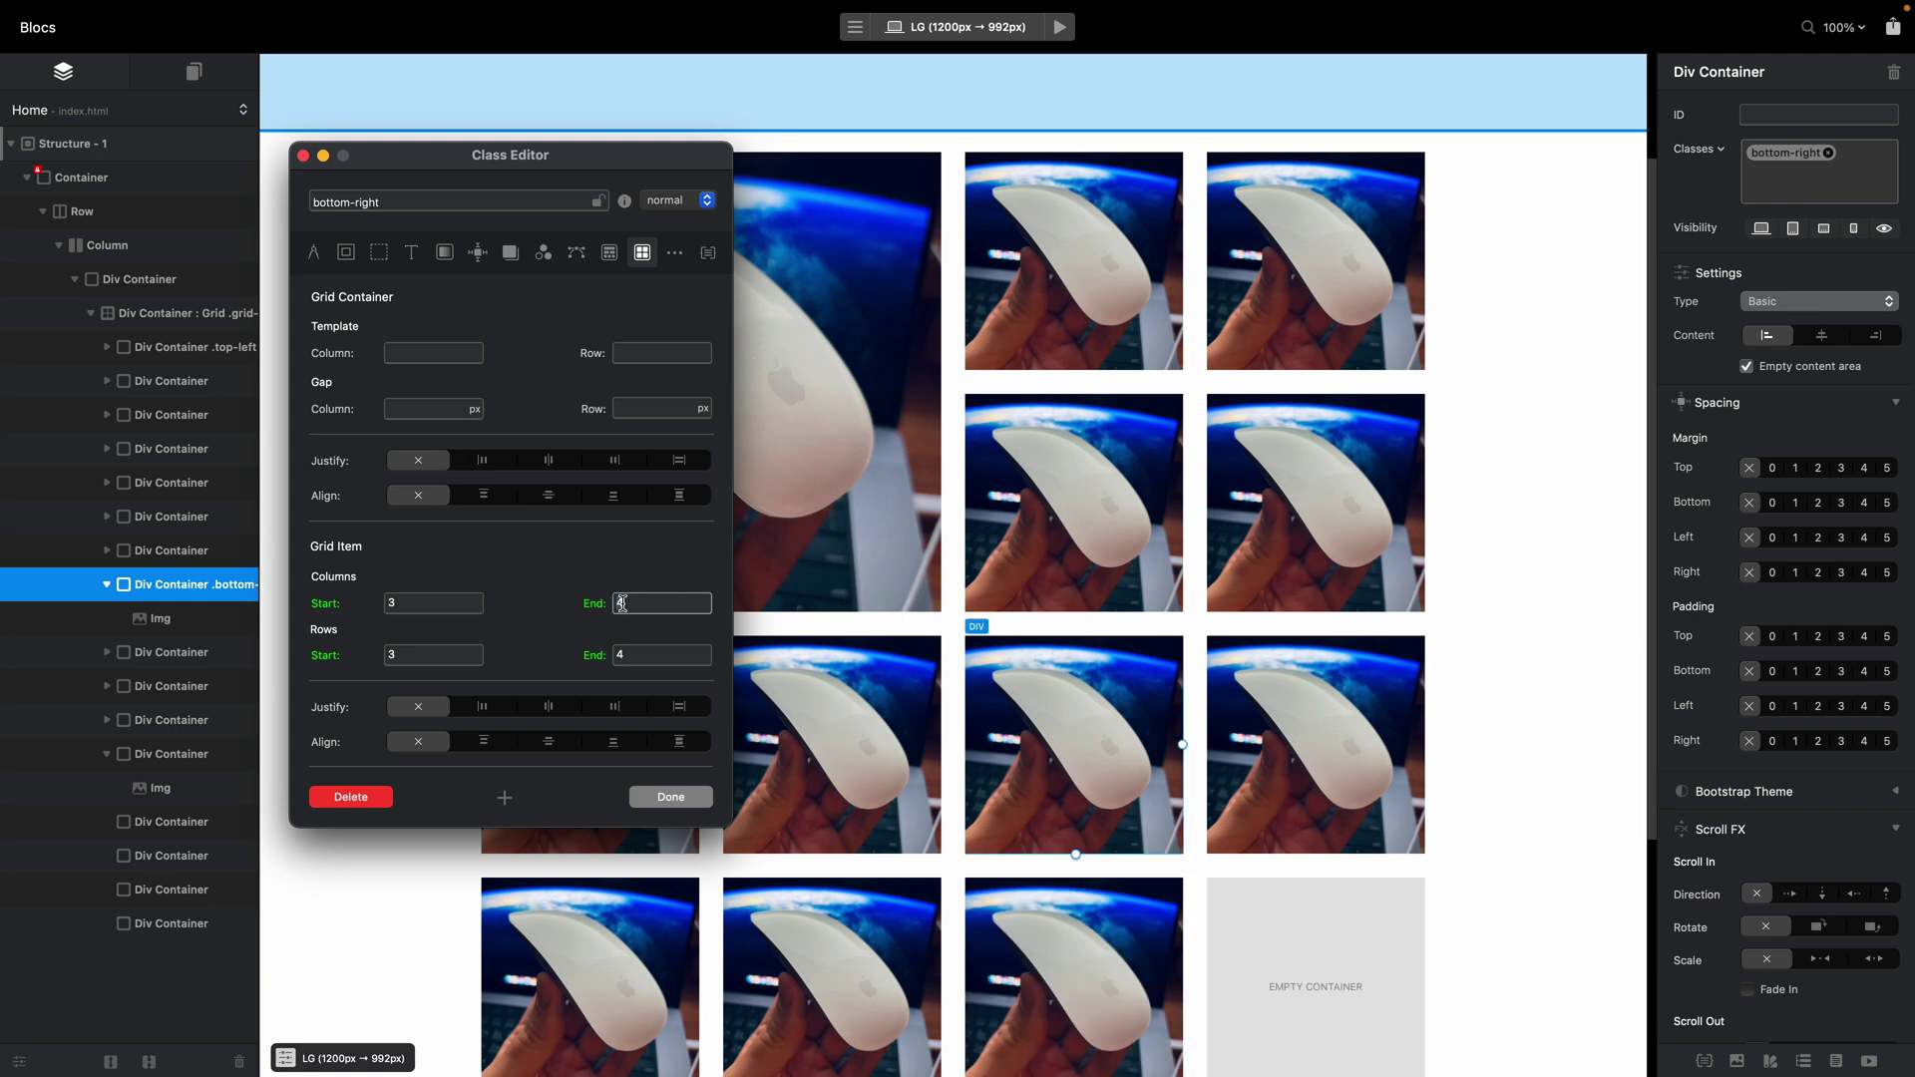
{"action": "left_click", "coordinate": [415, 604]}
{"action": "key", "text": "BackSpace"}
{"action": "type", "text": "4"}
{"action": "left_click", "coordinate": [410, 602]}
{"action": "key", "text": "BackSpace"}
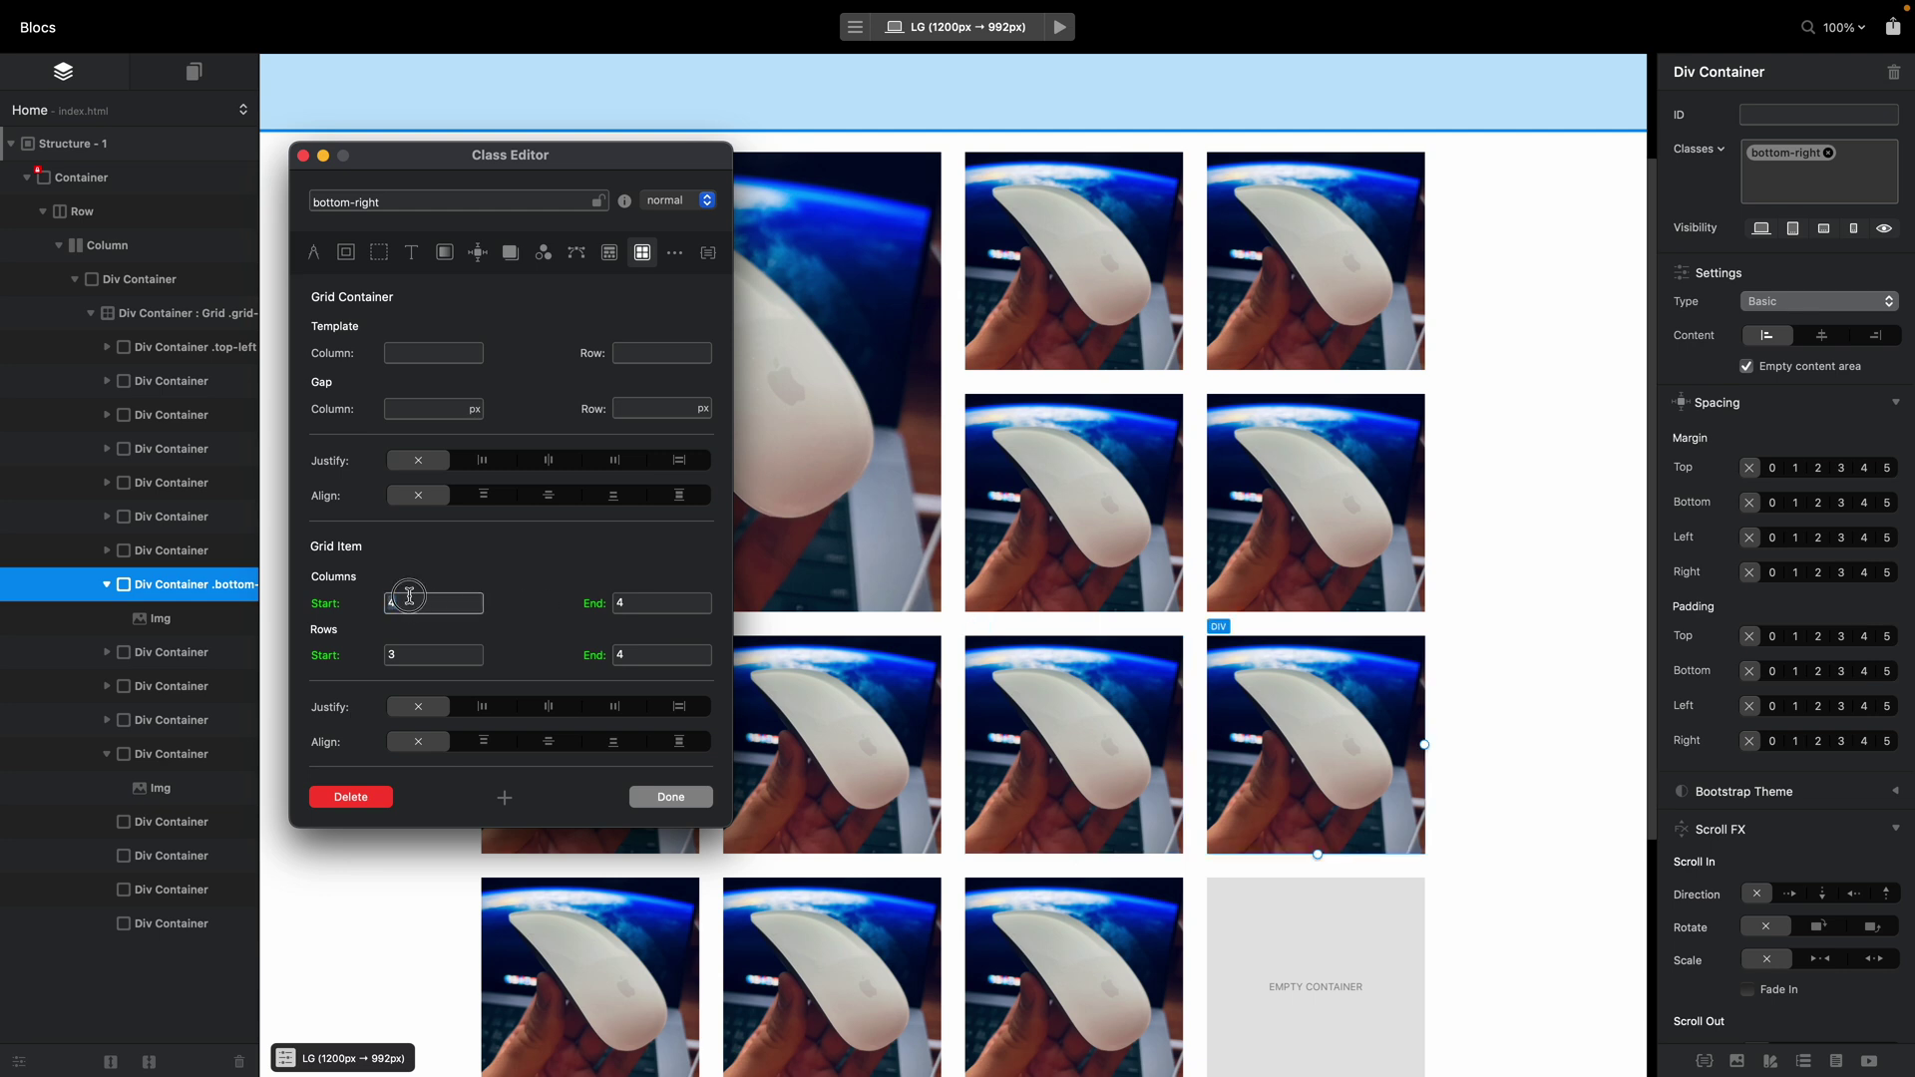
{"action": "type", "text": "3"}
{"action": "left_click", "coordinate": [652, 602]}
{"action": "key", "text": "BackSpace"}
{"action": "type", "text": "5"}
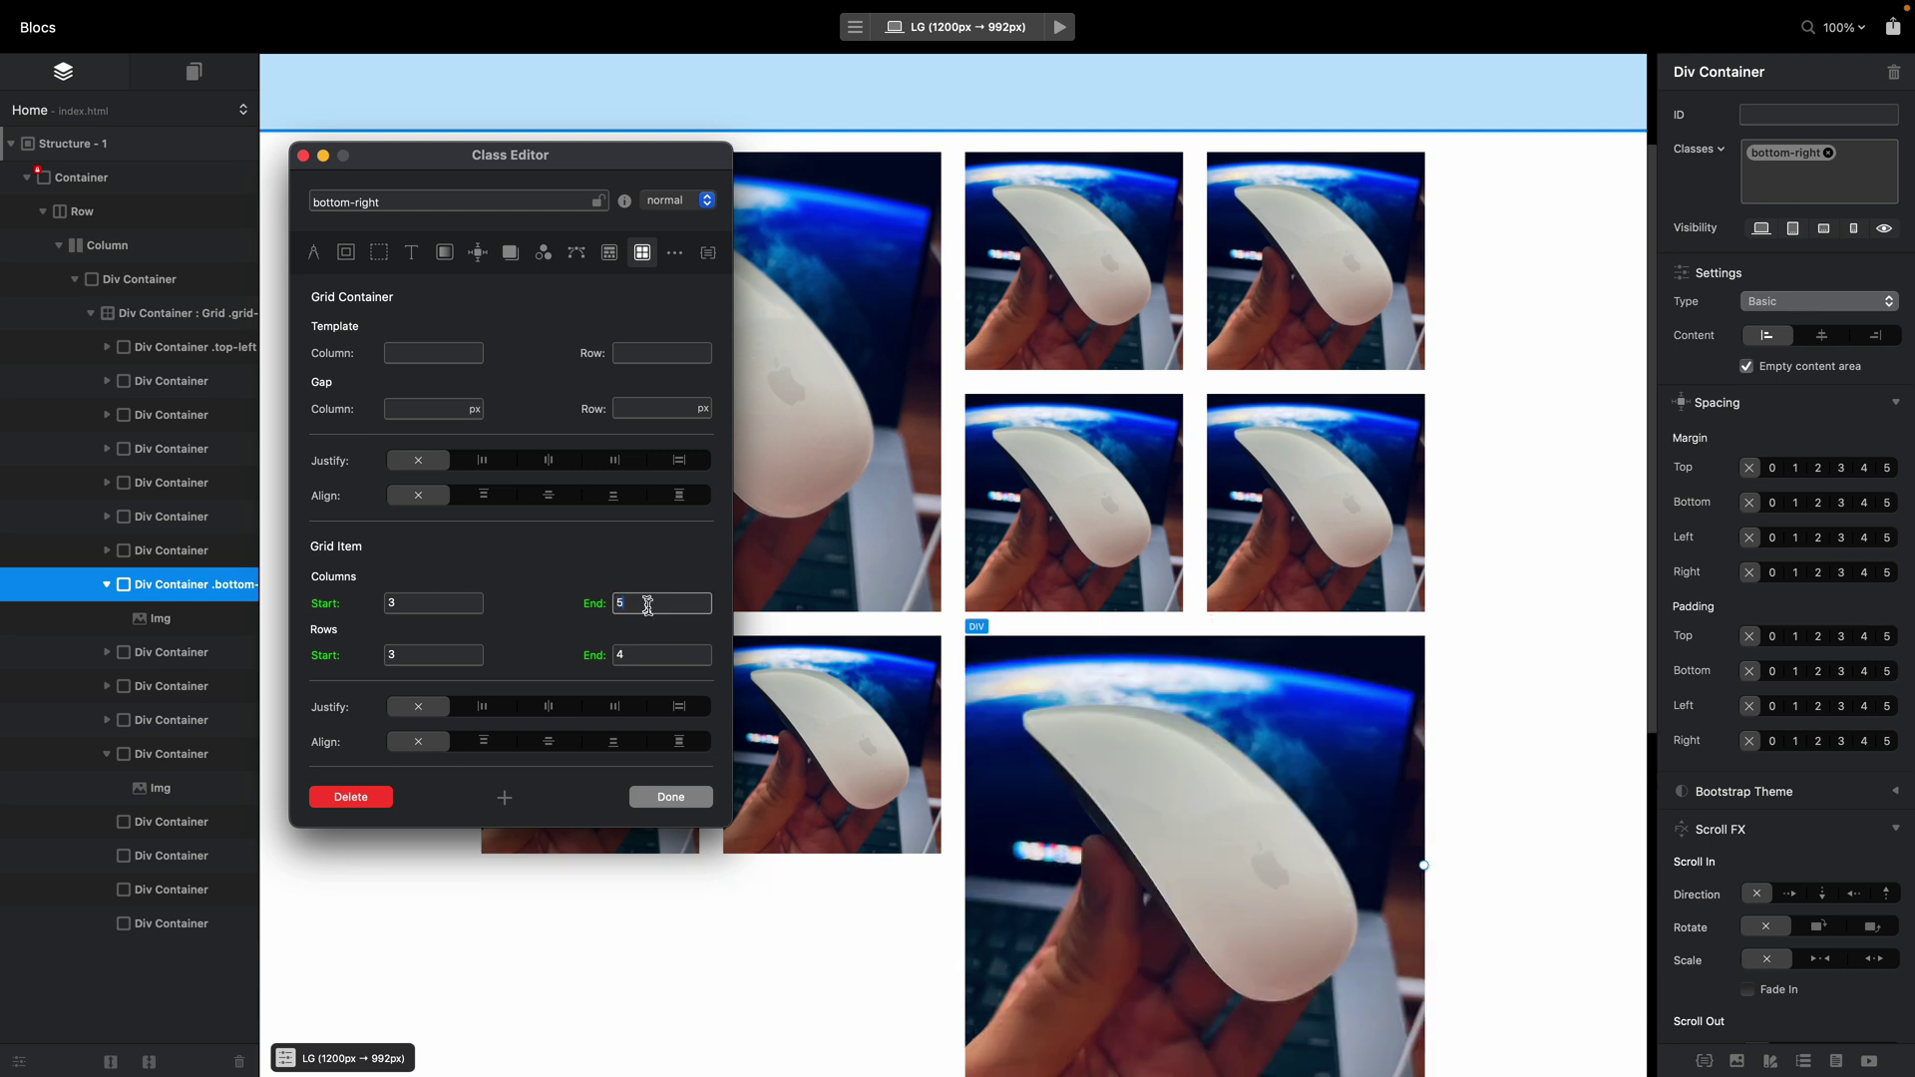
{"action": "scroll", "coordinate": [981, 415], "scroll_direction": "down", "scroll_amount": 4}
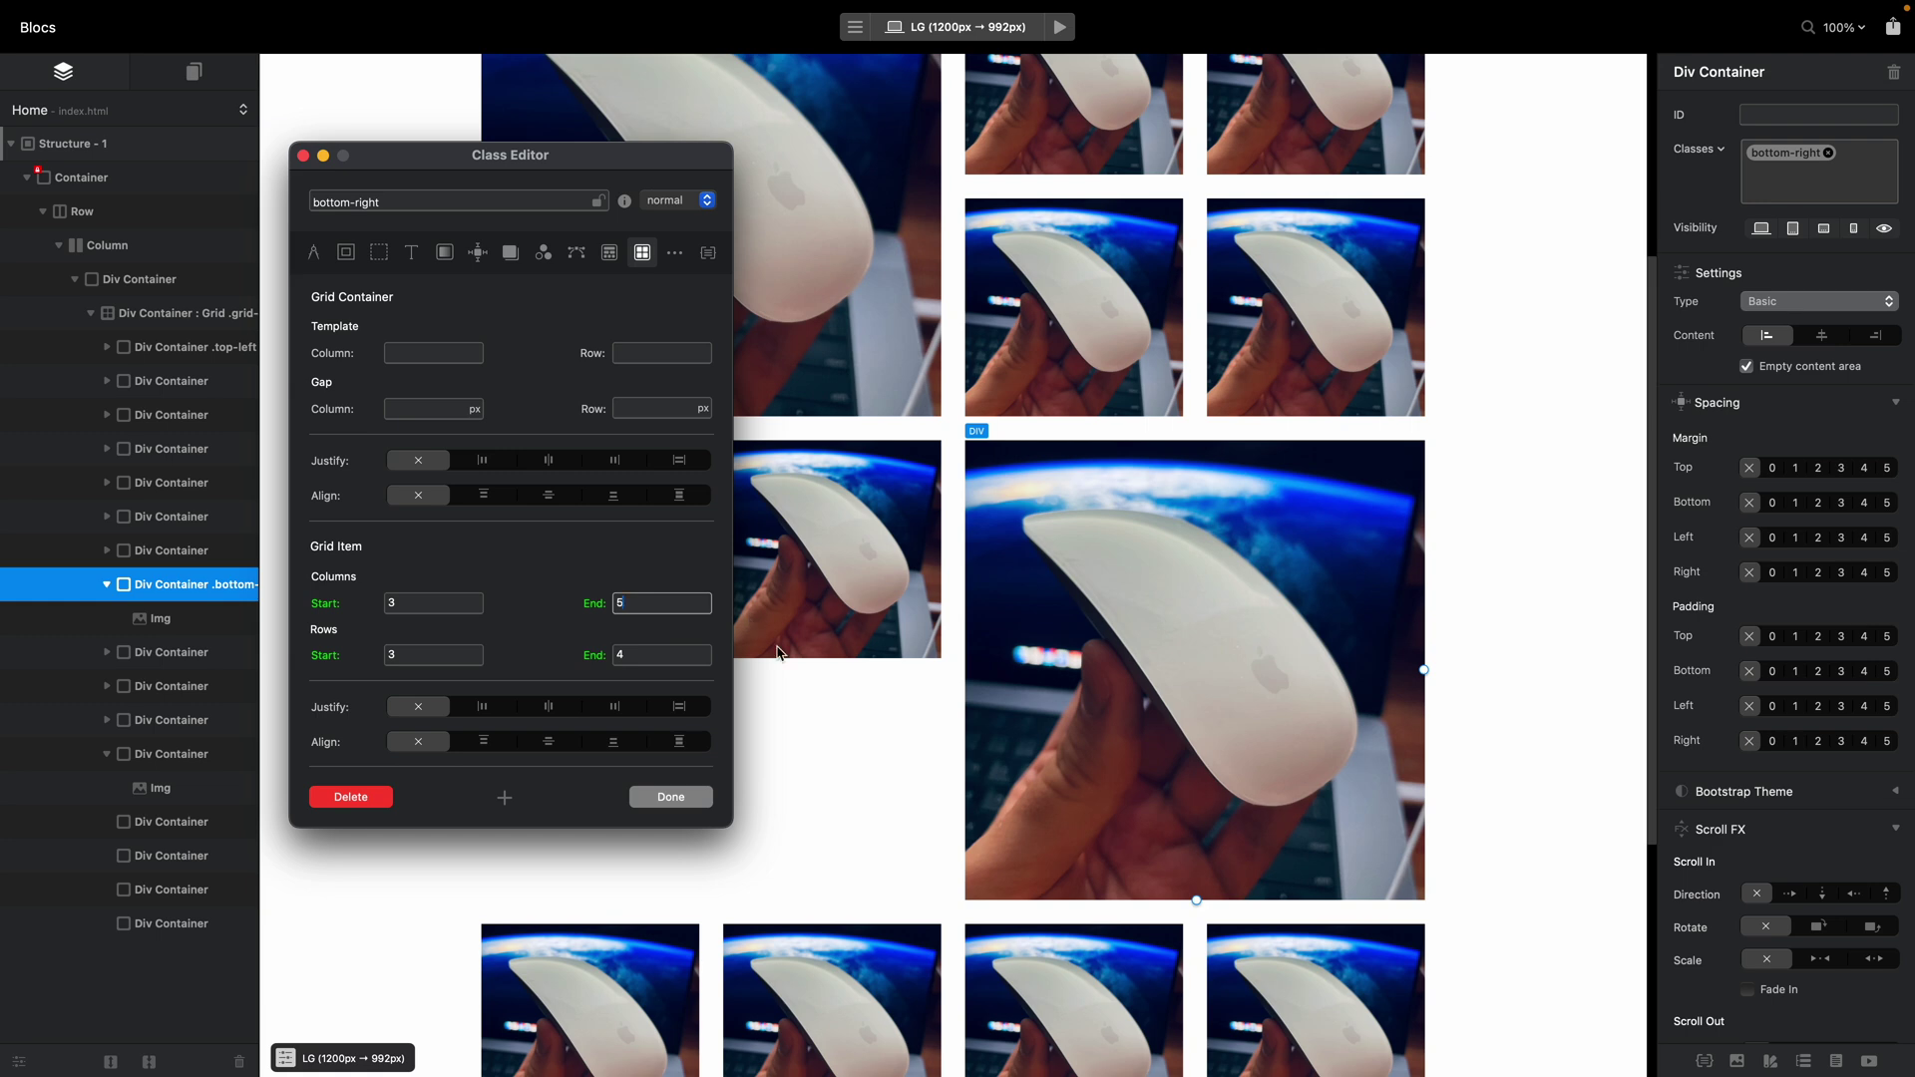
{"action": "left_click", "coordinate": [660, 655]}
{"action": "type", "text": "5"}
{"action": "key", "text": "Return"}
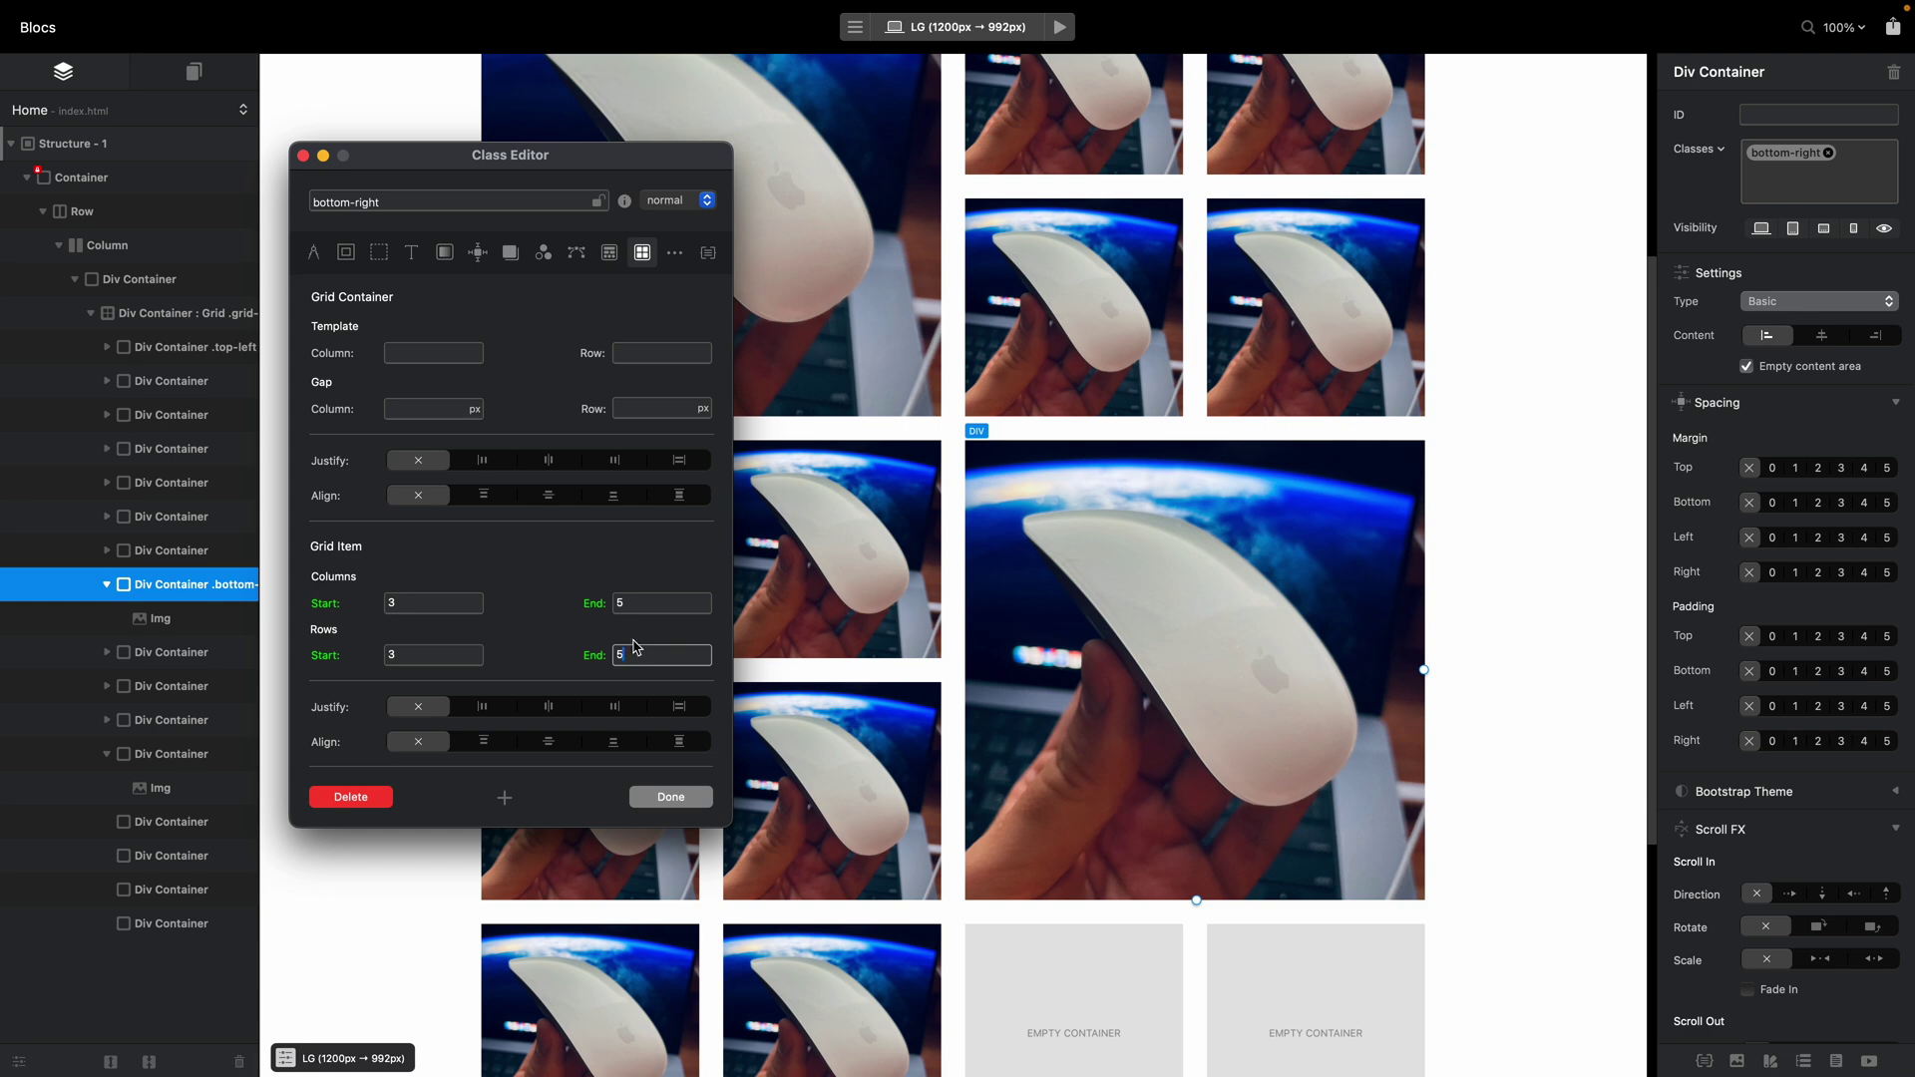
{"action": "scroll", "coordinate": [1154, 675], "scroll_direction": "down", "scroll_amount": 5}
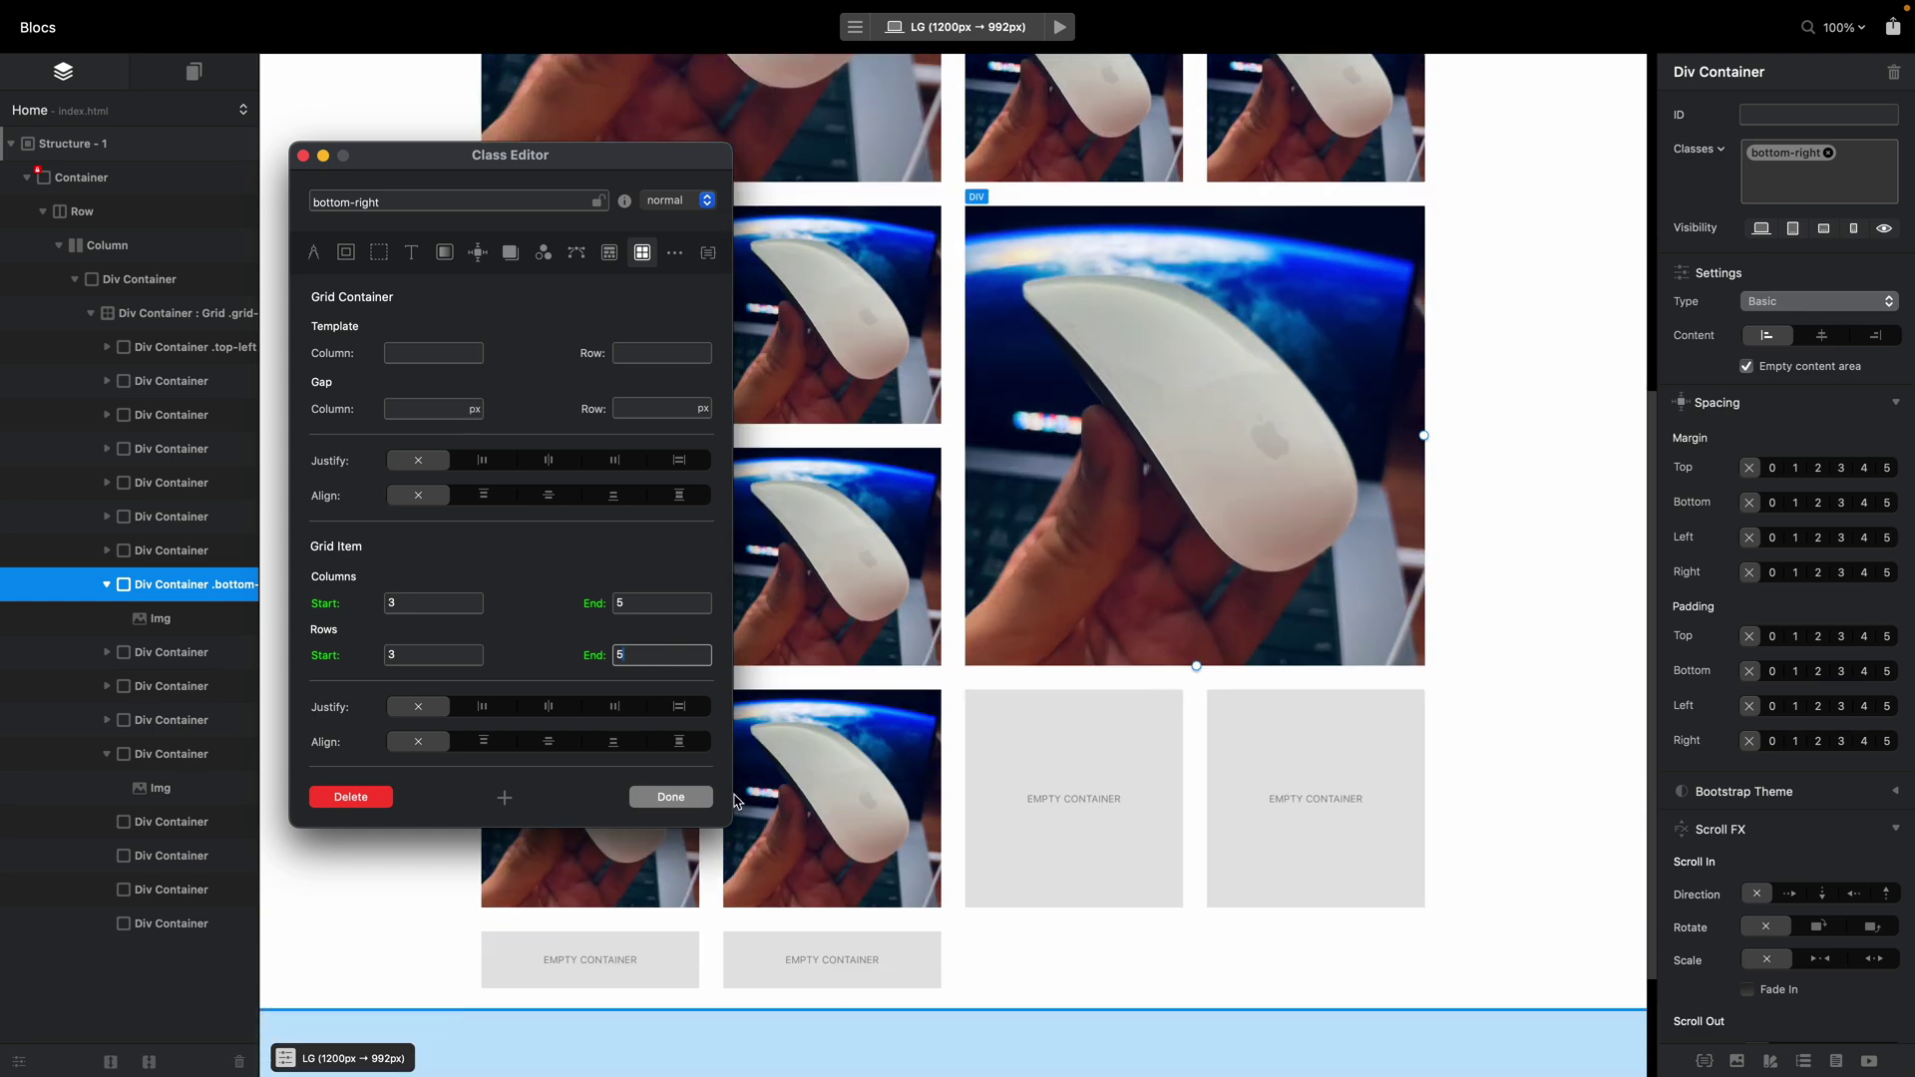
- Remove the leftover bottom-left image and its empty Div Containers from the grid
{"action": "left_click", "coordinate": [698, 797]}
{"action": "left_click", "coordinate": [594, 820]}
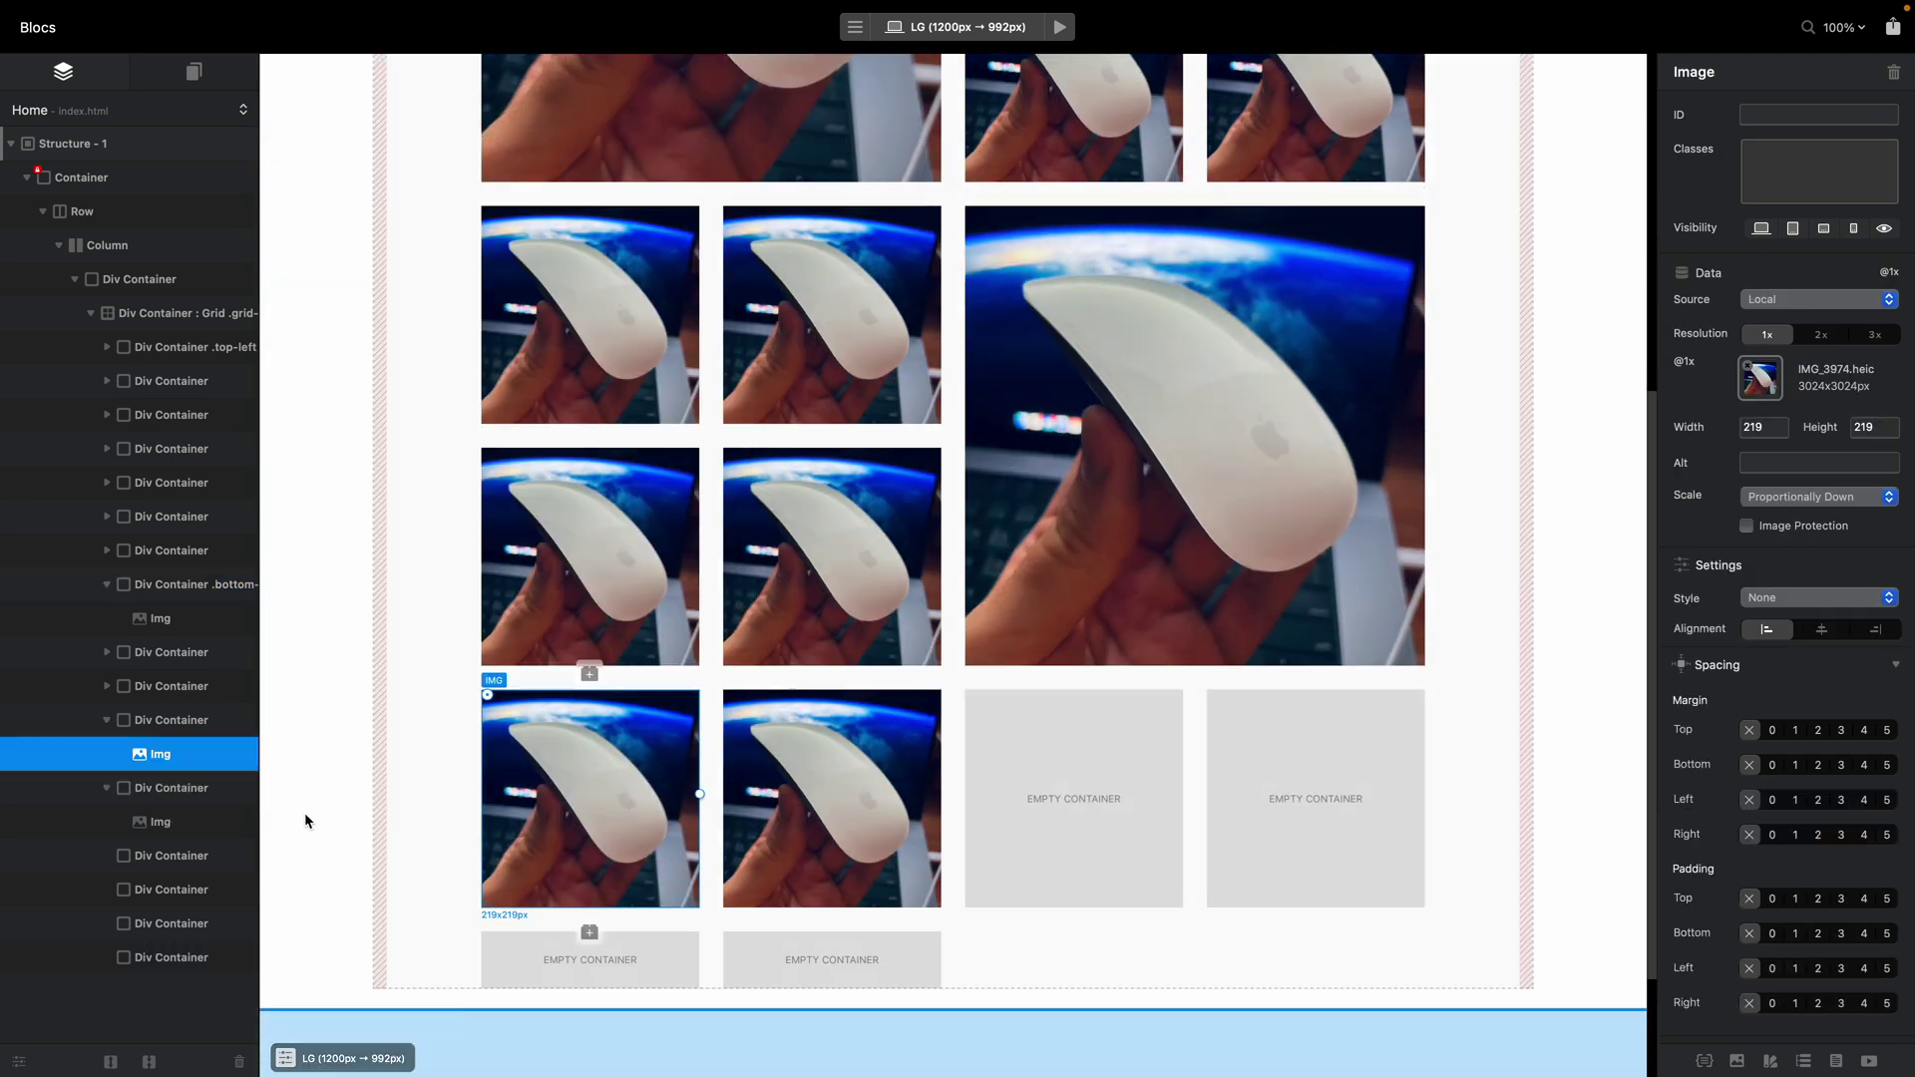
{"action": "left_click", "coordinate": [170, 720]}
{"action": "key", "text": "super+z"}
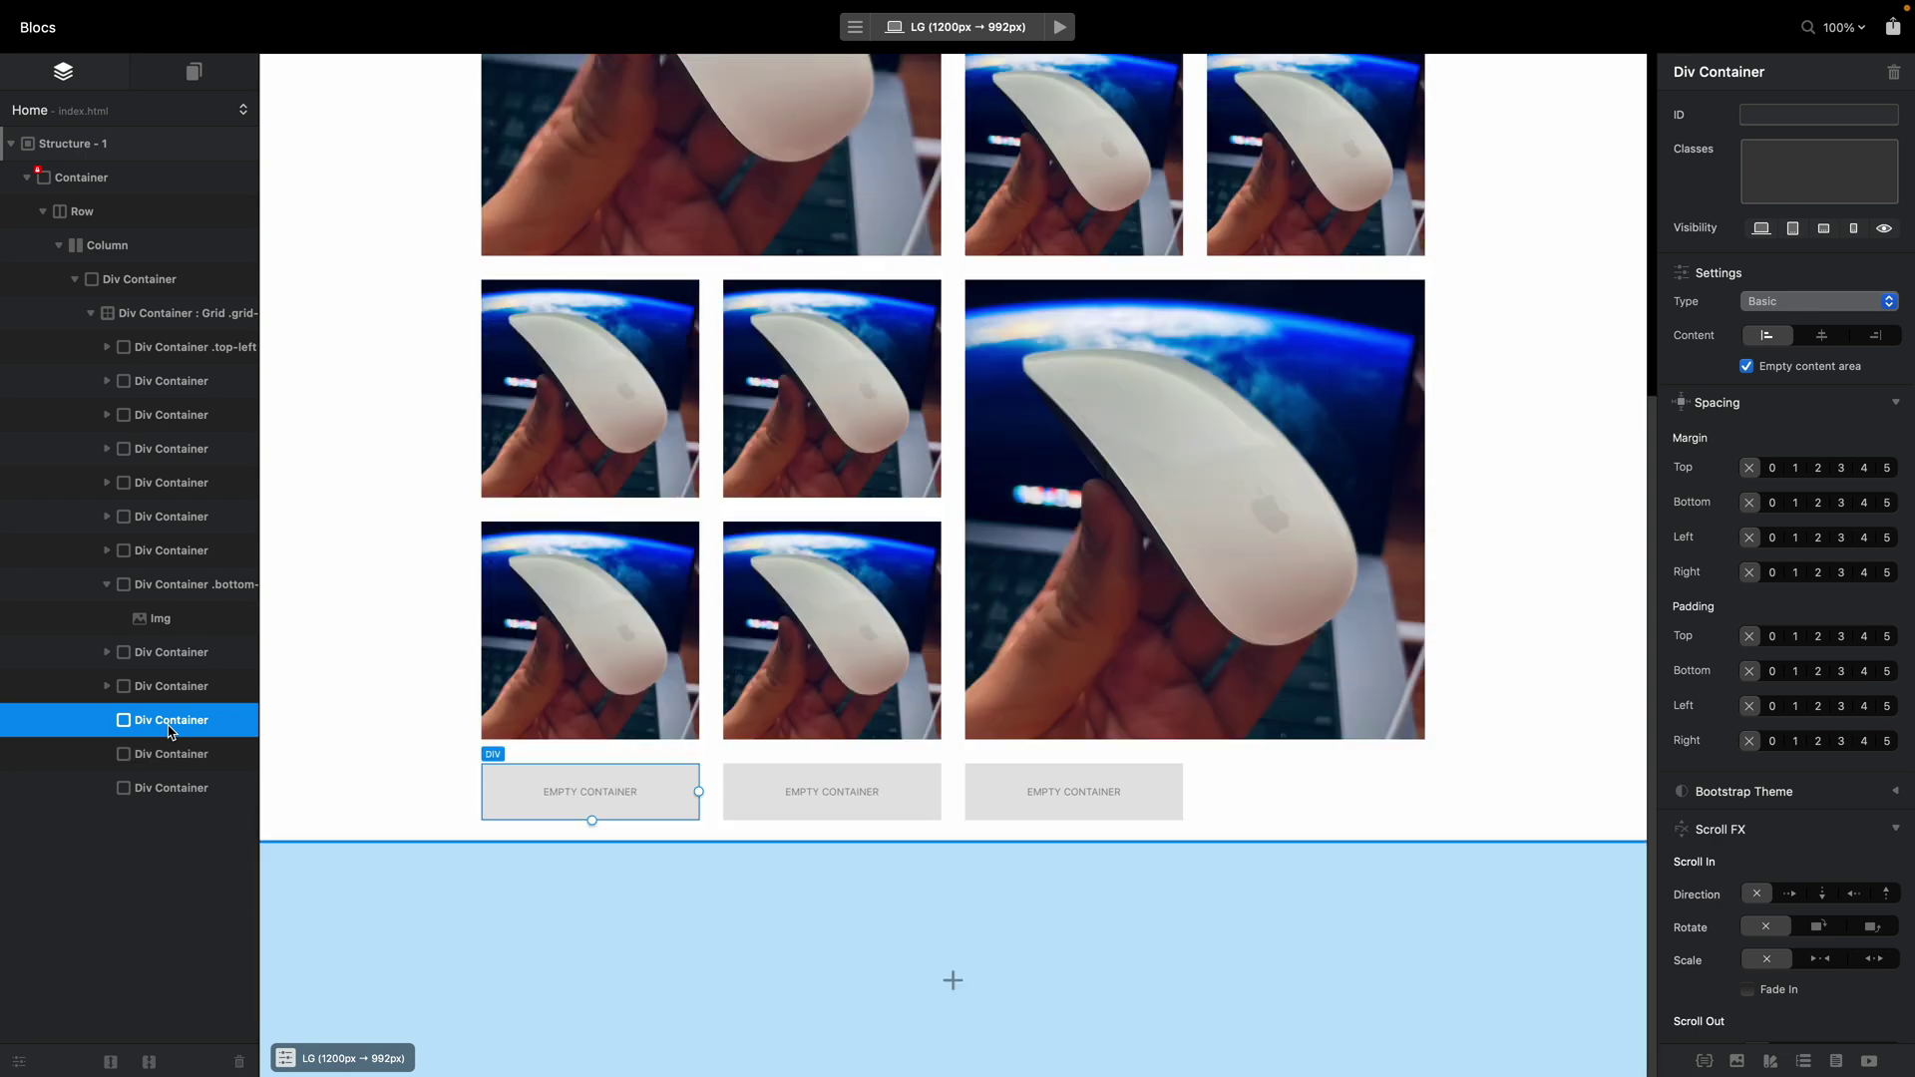
{"action": "key", "text": "super+z"}
{"action": "key", "text": "super+z"}
{"action": "key", "text": "super+z"}
{"action": "key", "text": "super+z"}
- Preview the page narrowed to 864px to check the grid layout, then return to editing
{"action": "scroll", "coordinate": [736, 458], "scroll_direction": "up", "scroll_amount": 8}
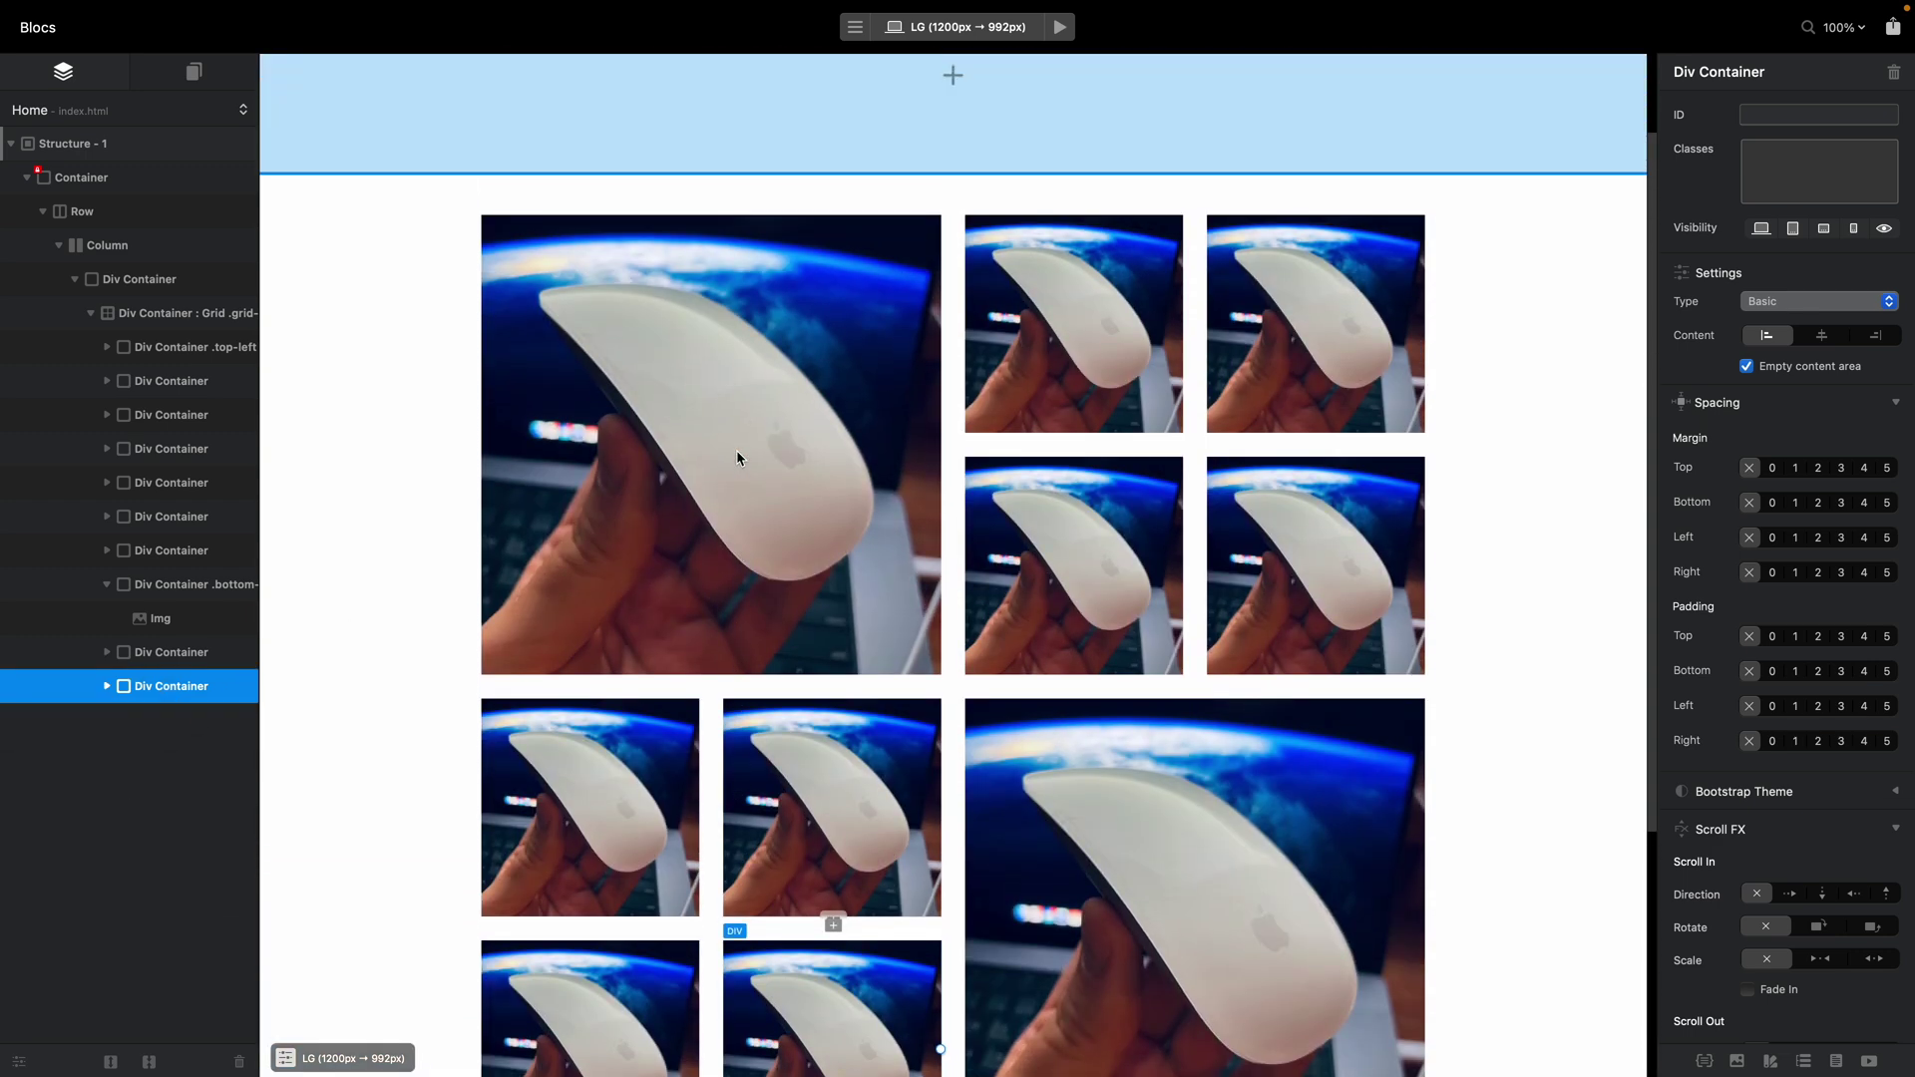
{"action": "left_click", "coordinate": [1463, 349]}
{"action": "left_click", "coordinate": [1558, 319]}
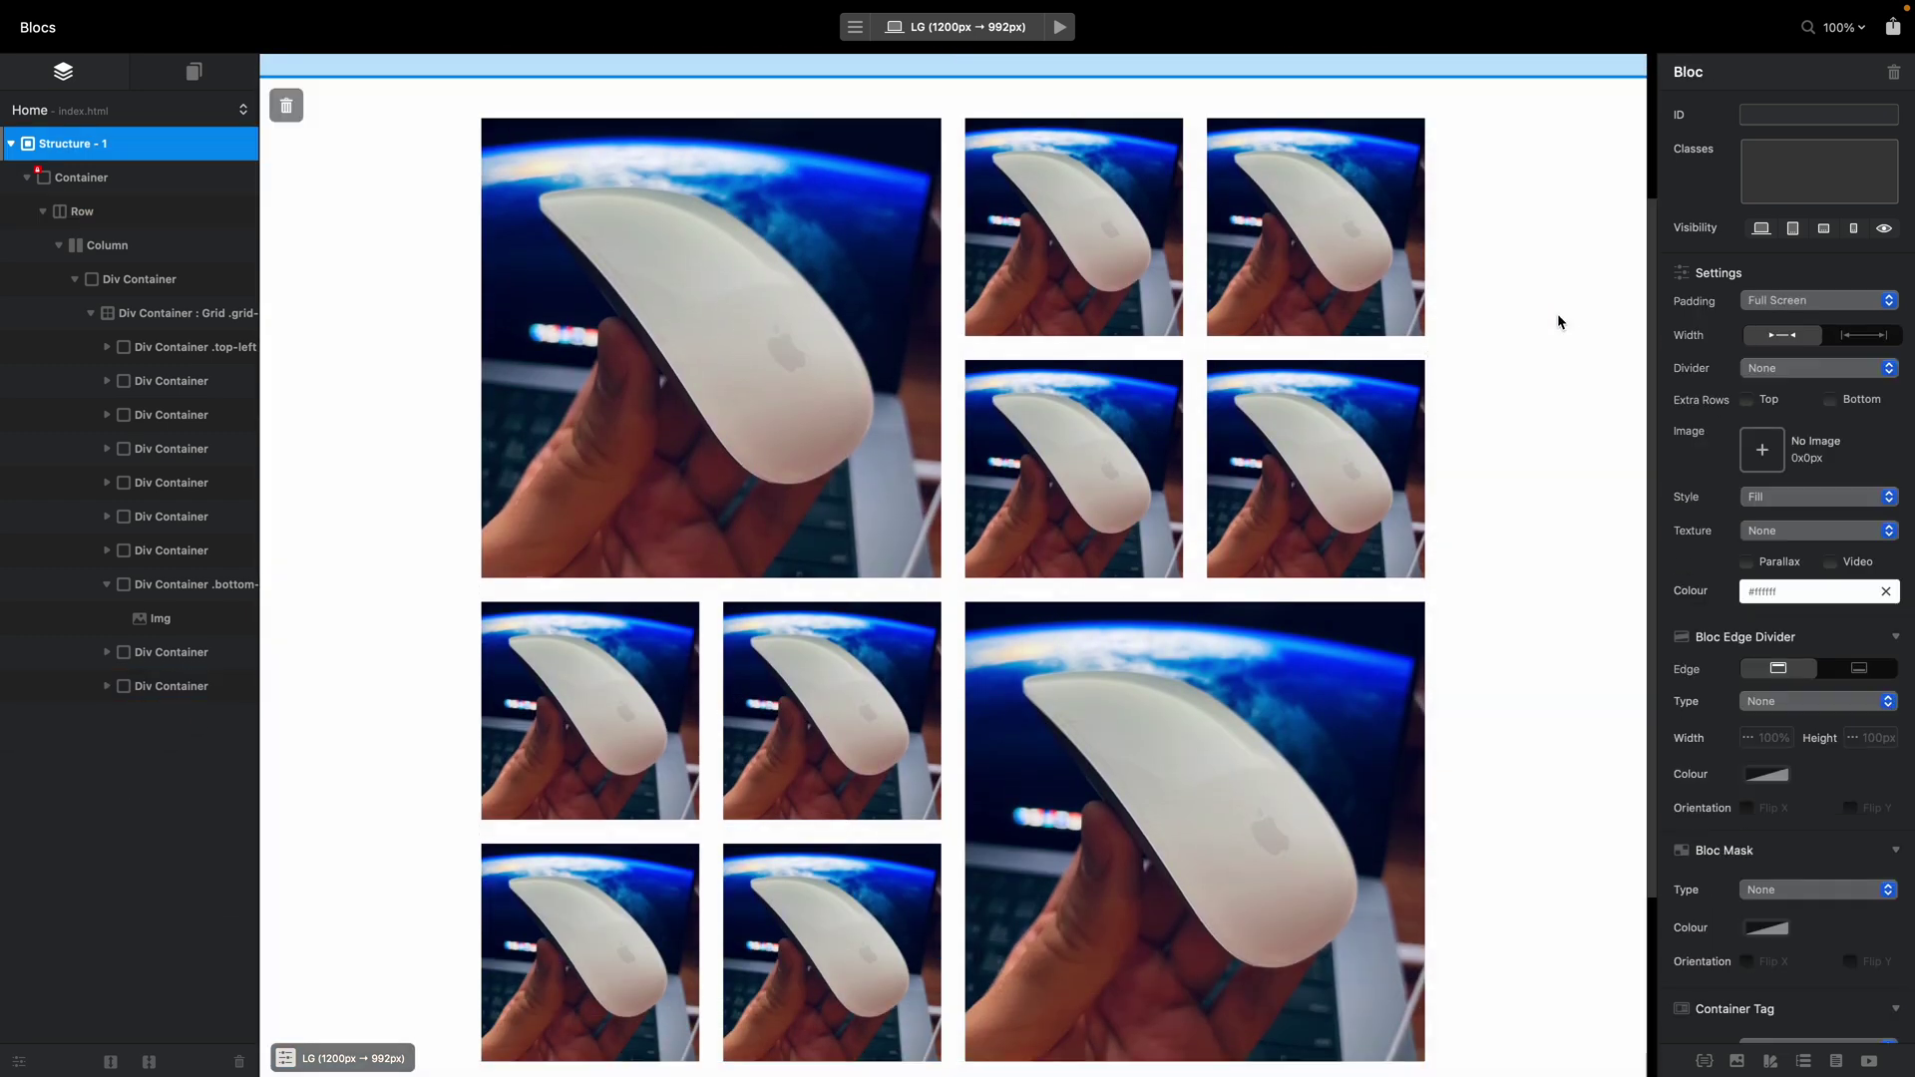
{"action": "left_click", "coordinate": [1060, 27]}
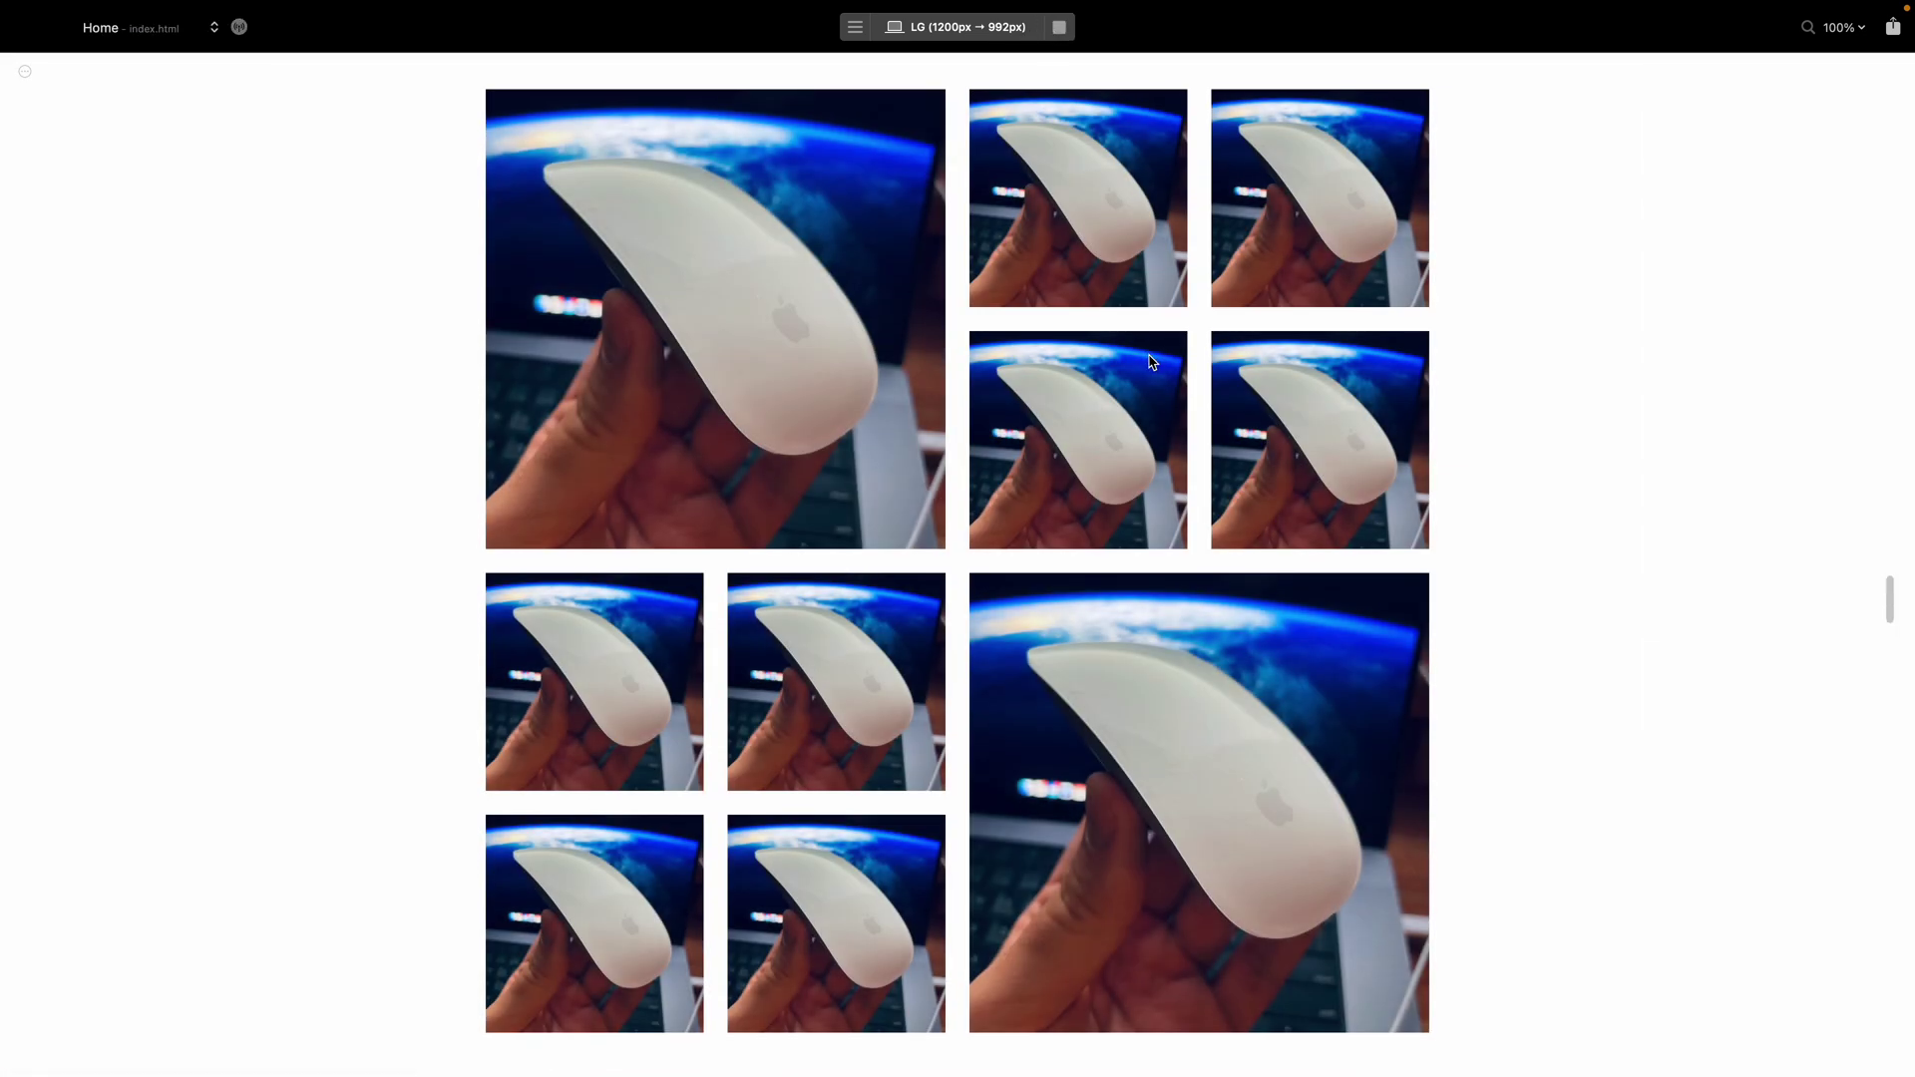
{"action": "left_click_drag", "start_coordinate": [1893, 598], "coordinate": [1651, 574]}
{"action": "left_click", "coordinate": [1060, 27]}
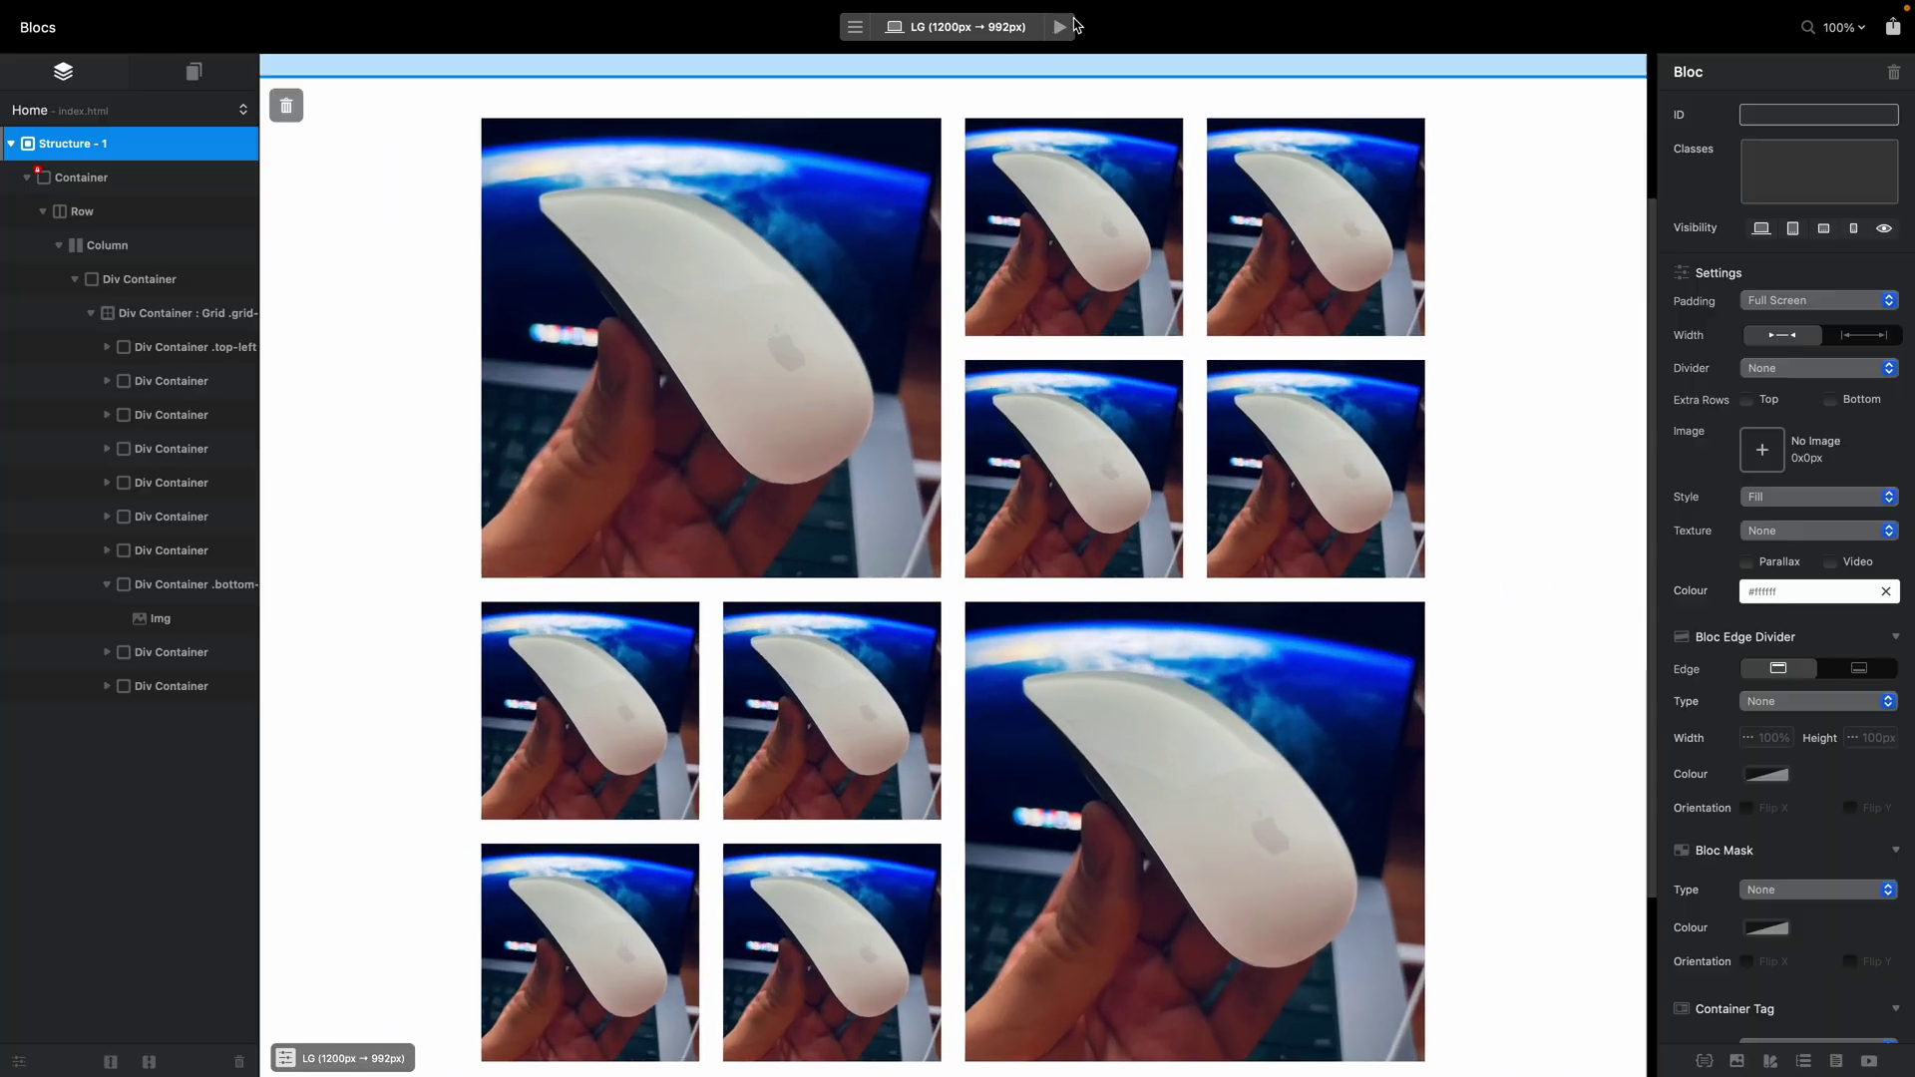
- Shrink the grid's row gap on LG to 20 px and on MD by dragging
{"action": "left_click", "coordinate": [956, 347]}
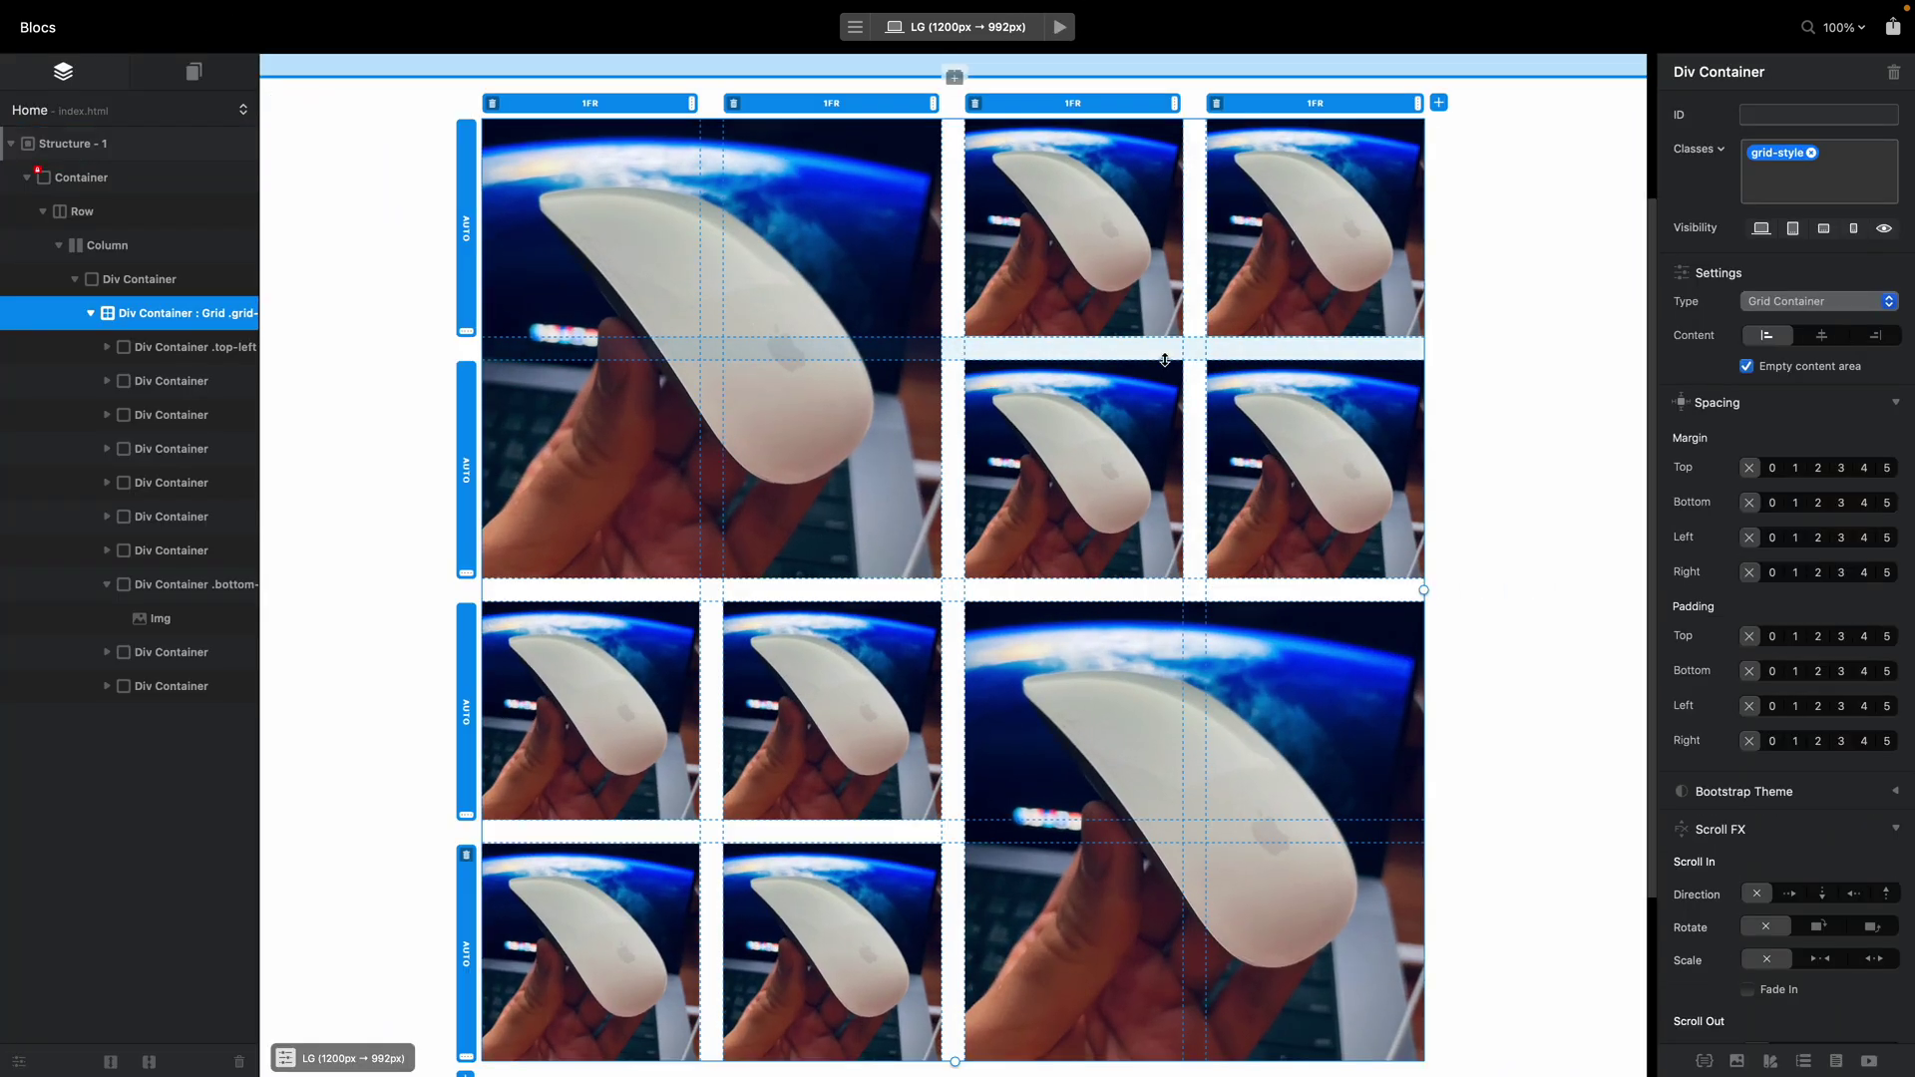
{"action": "left_click_drag", "start_coordinate": [1166, 356], "coordinate": [1167, 356]}
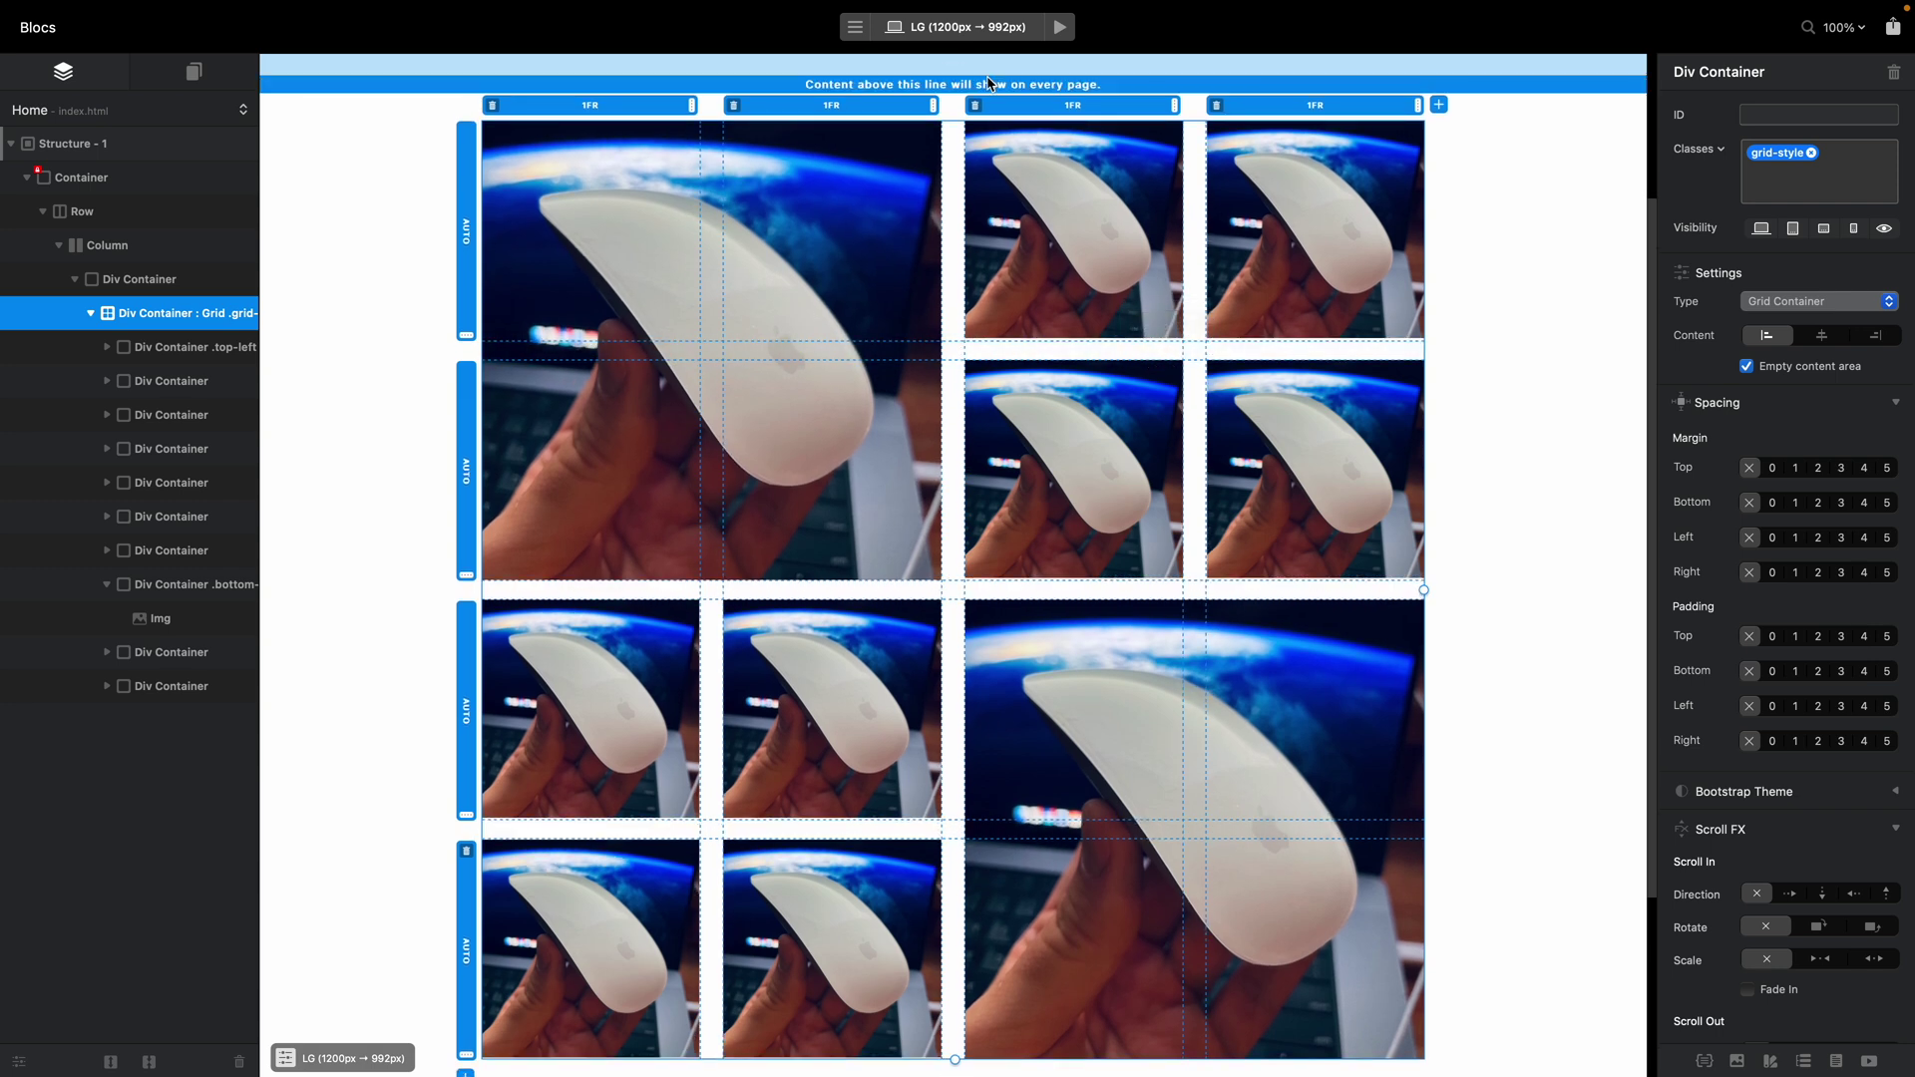
{"action": "key", "text": "super+bracketright"}
{"action": "left_click_drag", "start_coordinate": [1028, 408], "coordinate": [1028, 405]}
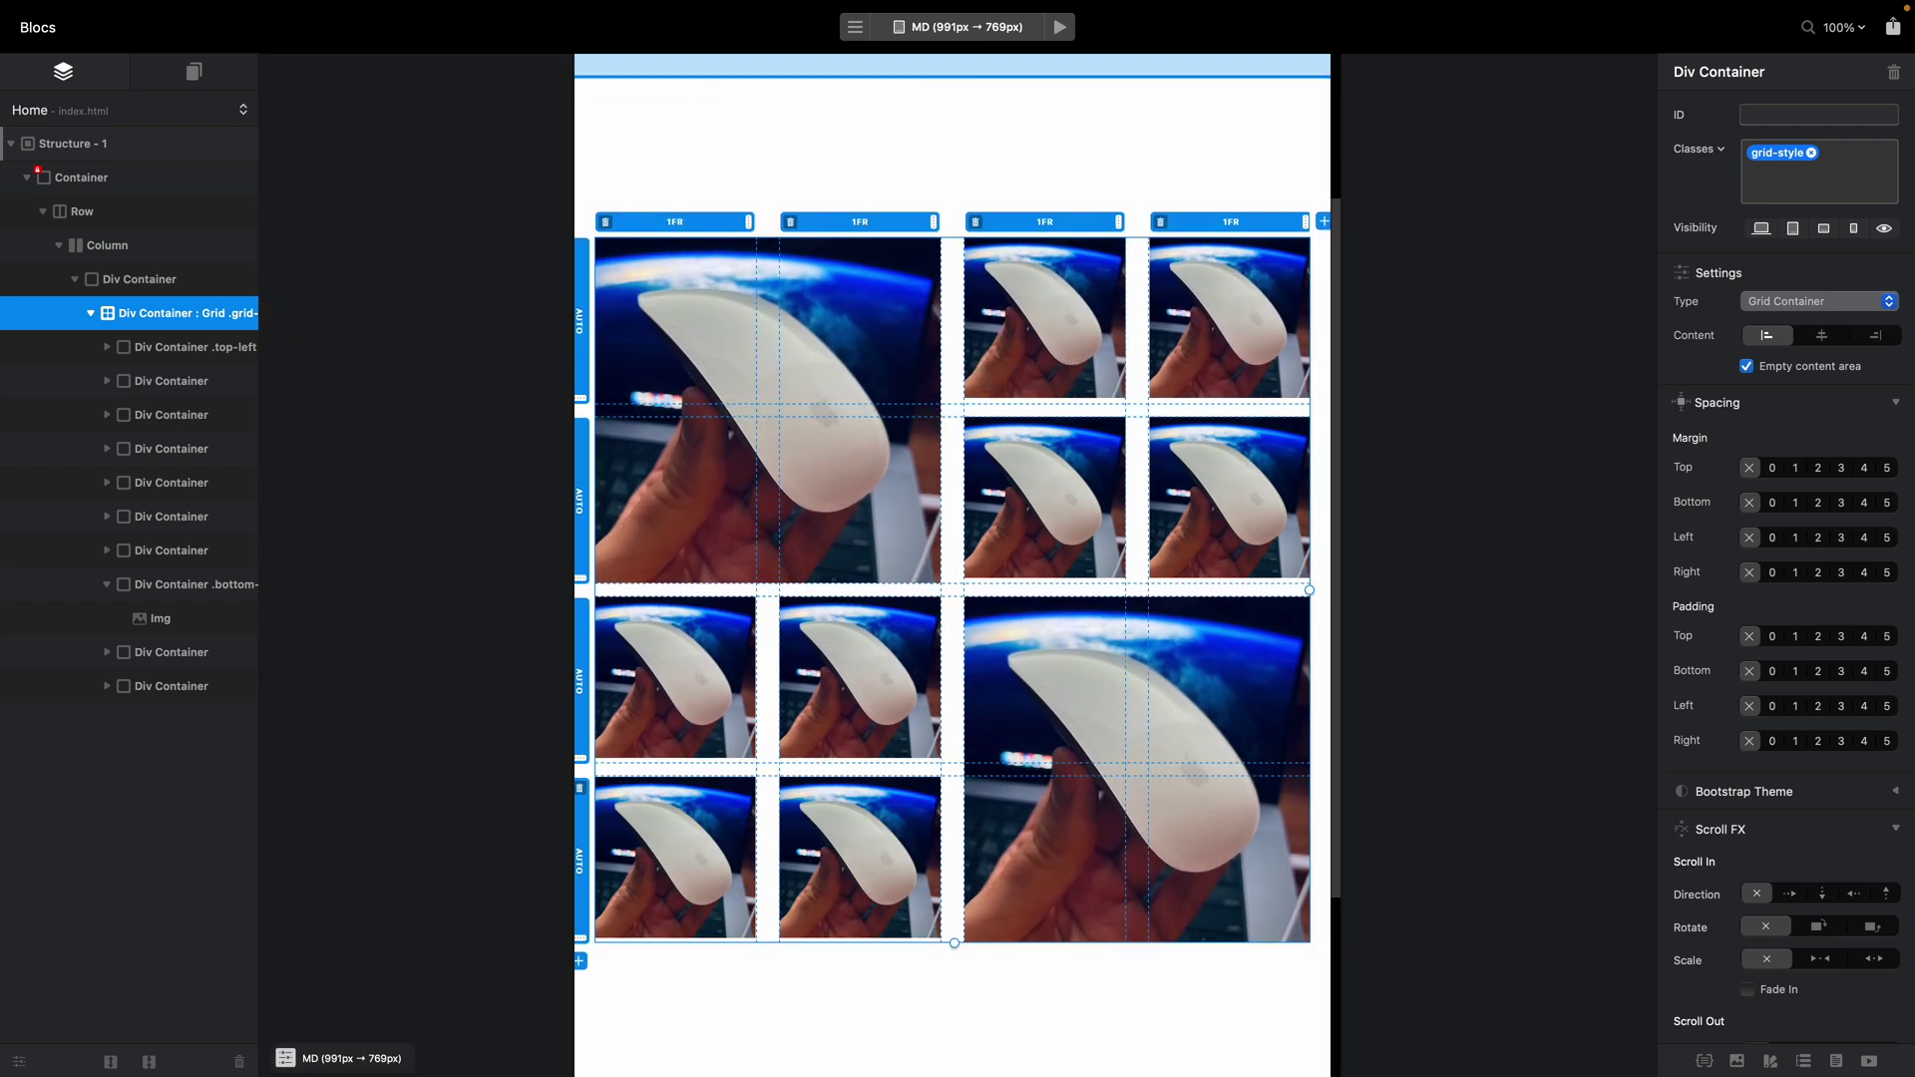
- In the grid-style class, set the MD row and column gaps to 15
{"action": "double_click", "coordinate": [1778, 151]}
{"action": "double_click", "coordinate": [648, 408]}
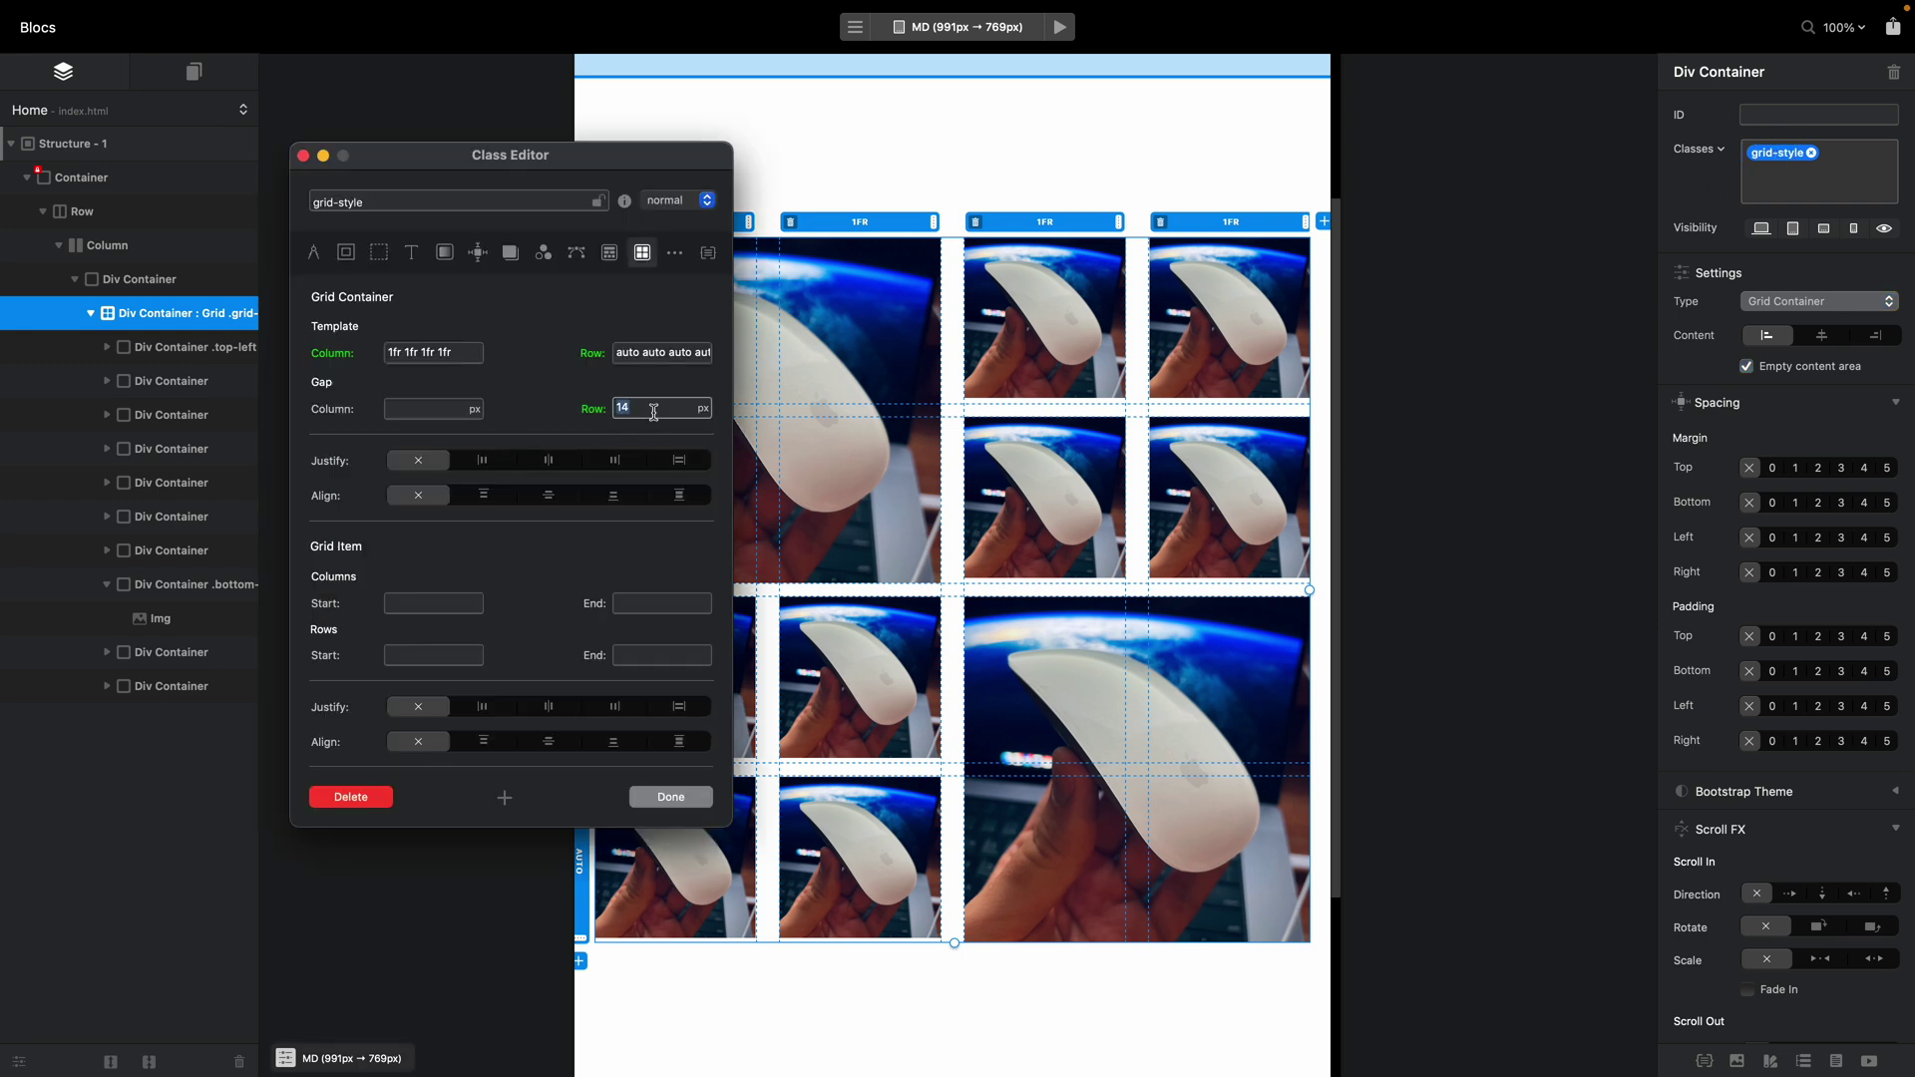
{"action": "type", "text": "15"}
{"action": "left_click", "coordinate": [414, 409]}
{"action": "type", "text": "15"}
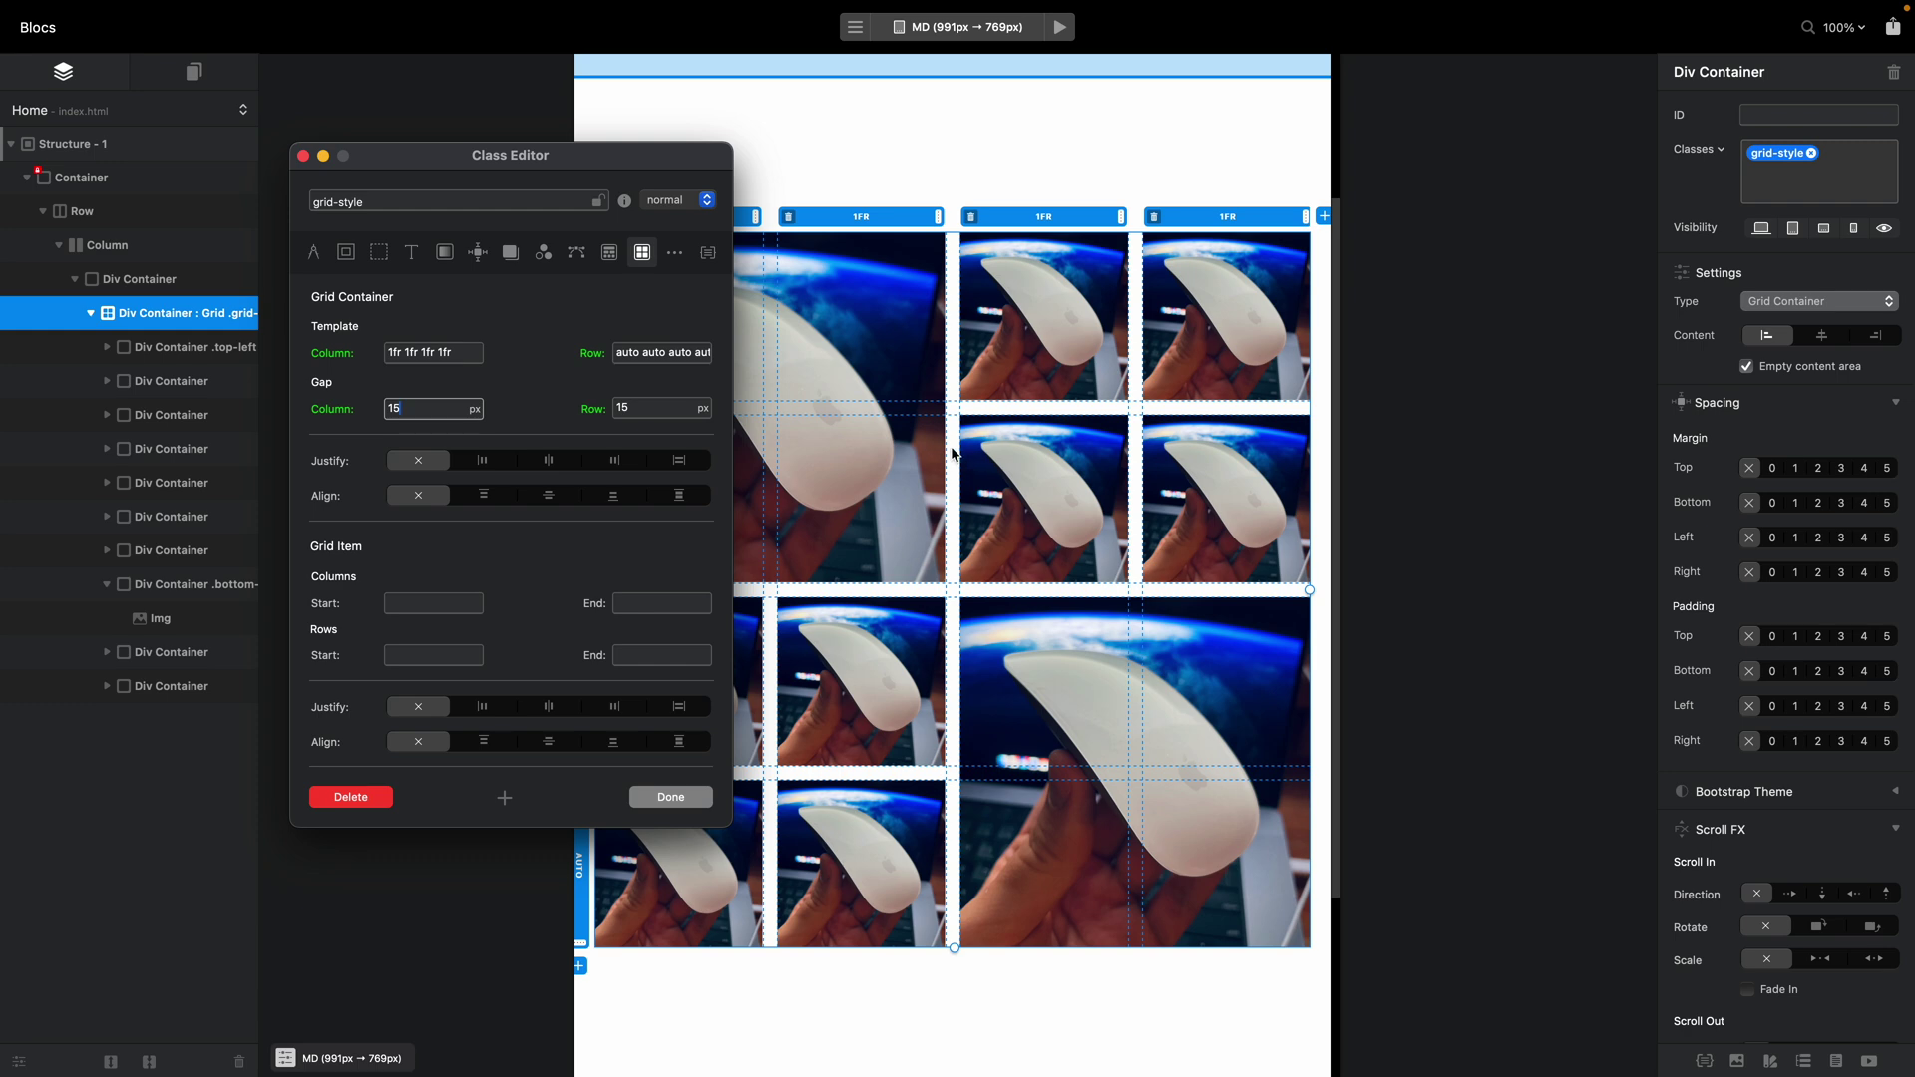
- Set the grid-style gaps to 10 on SM and 5 on XS
{"action": "key", "text": "super+2"}
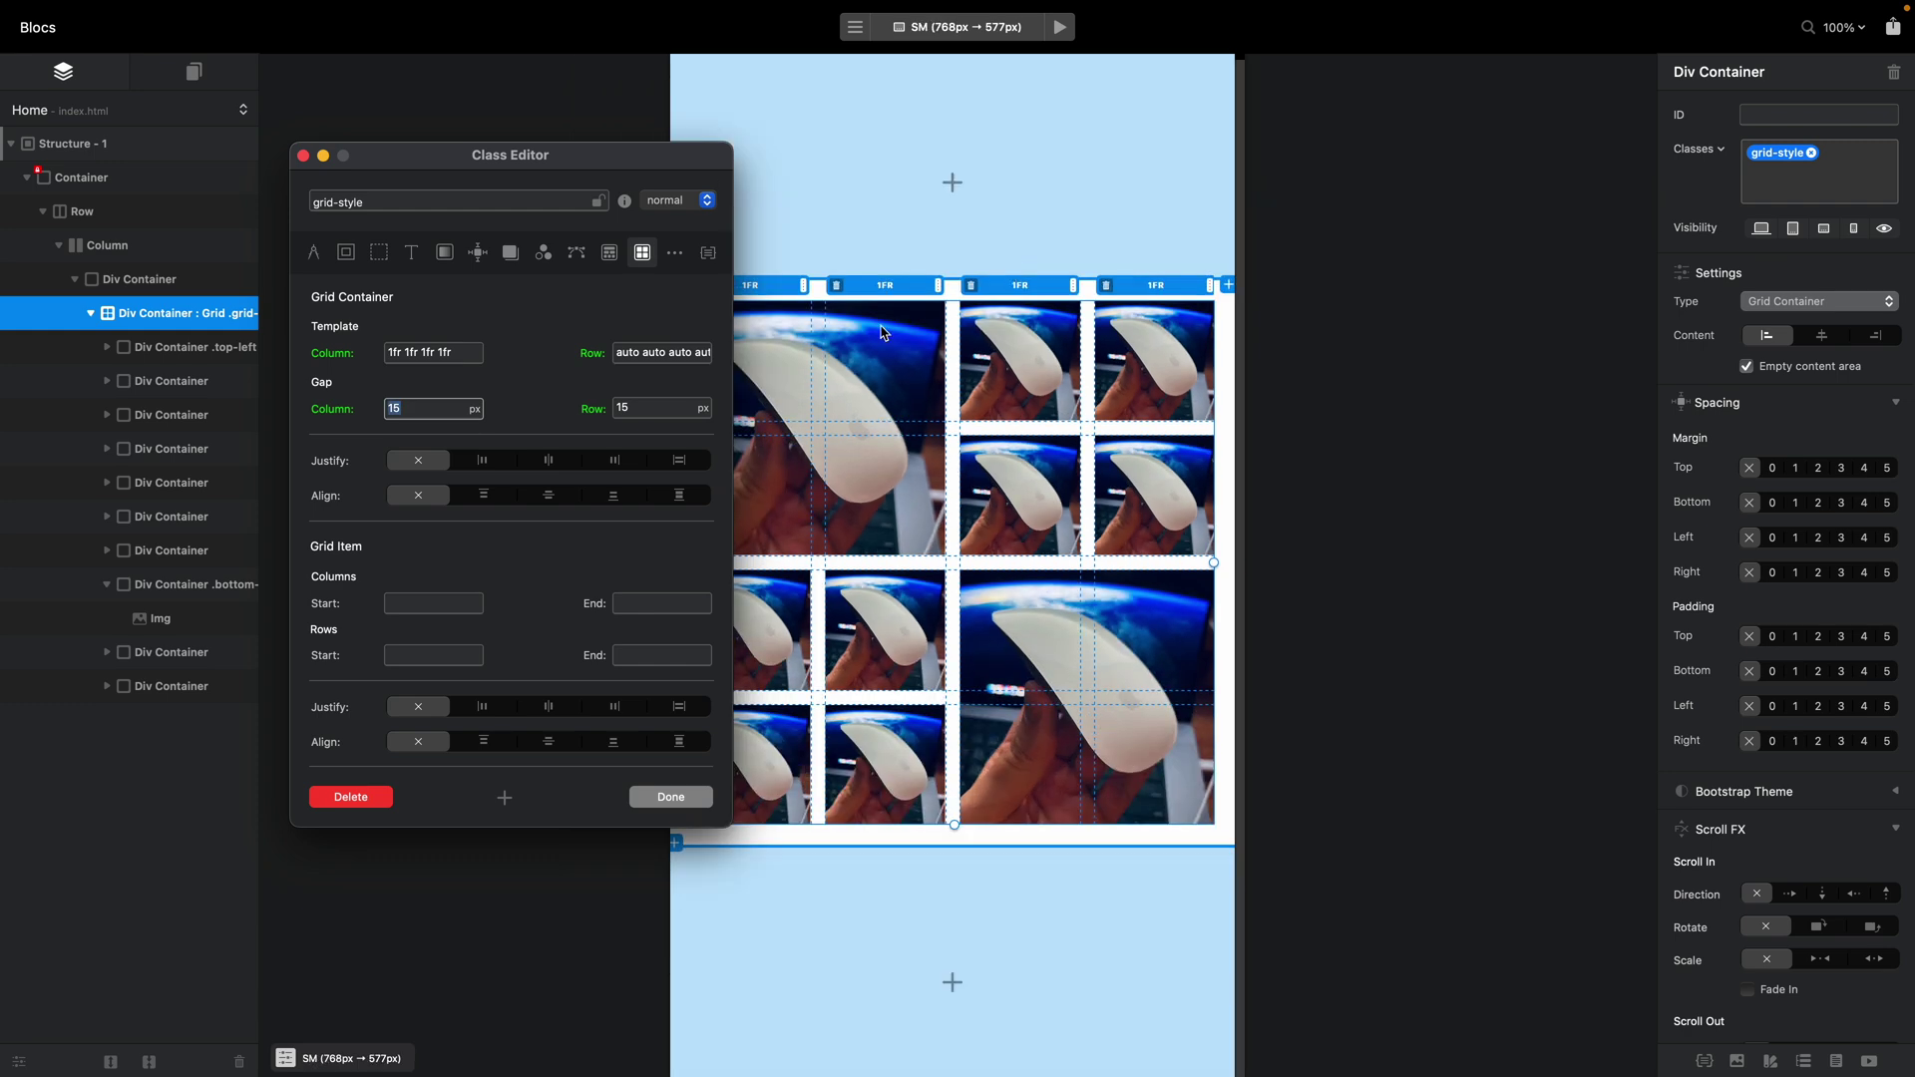
{"action": "type", "text": "1"}
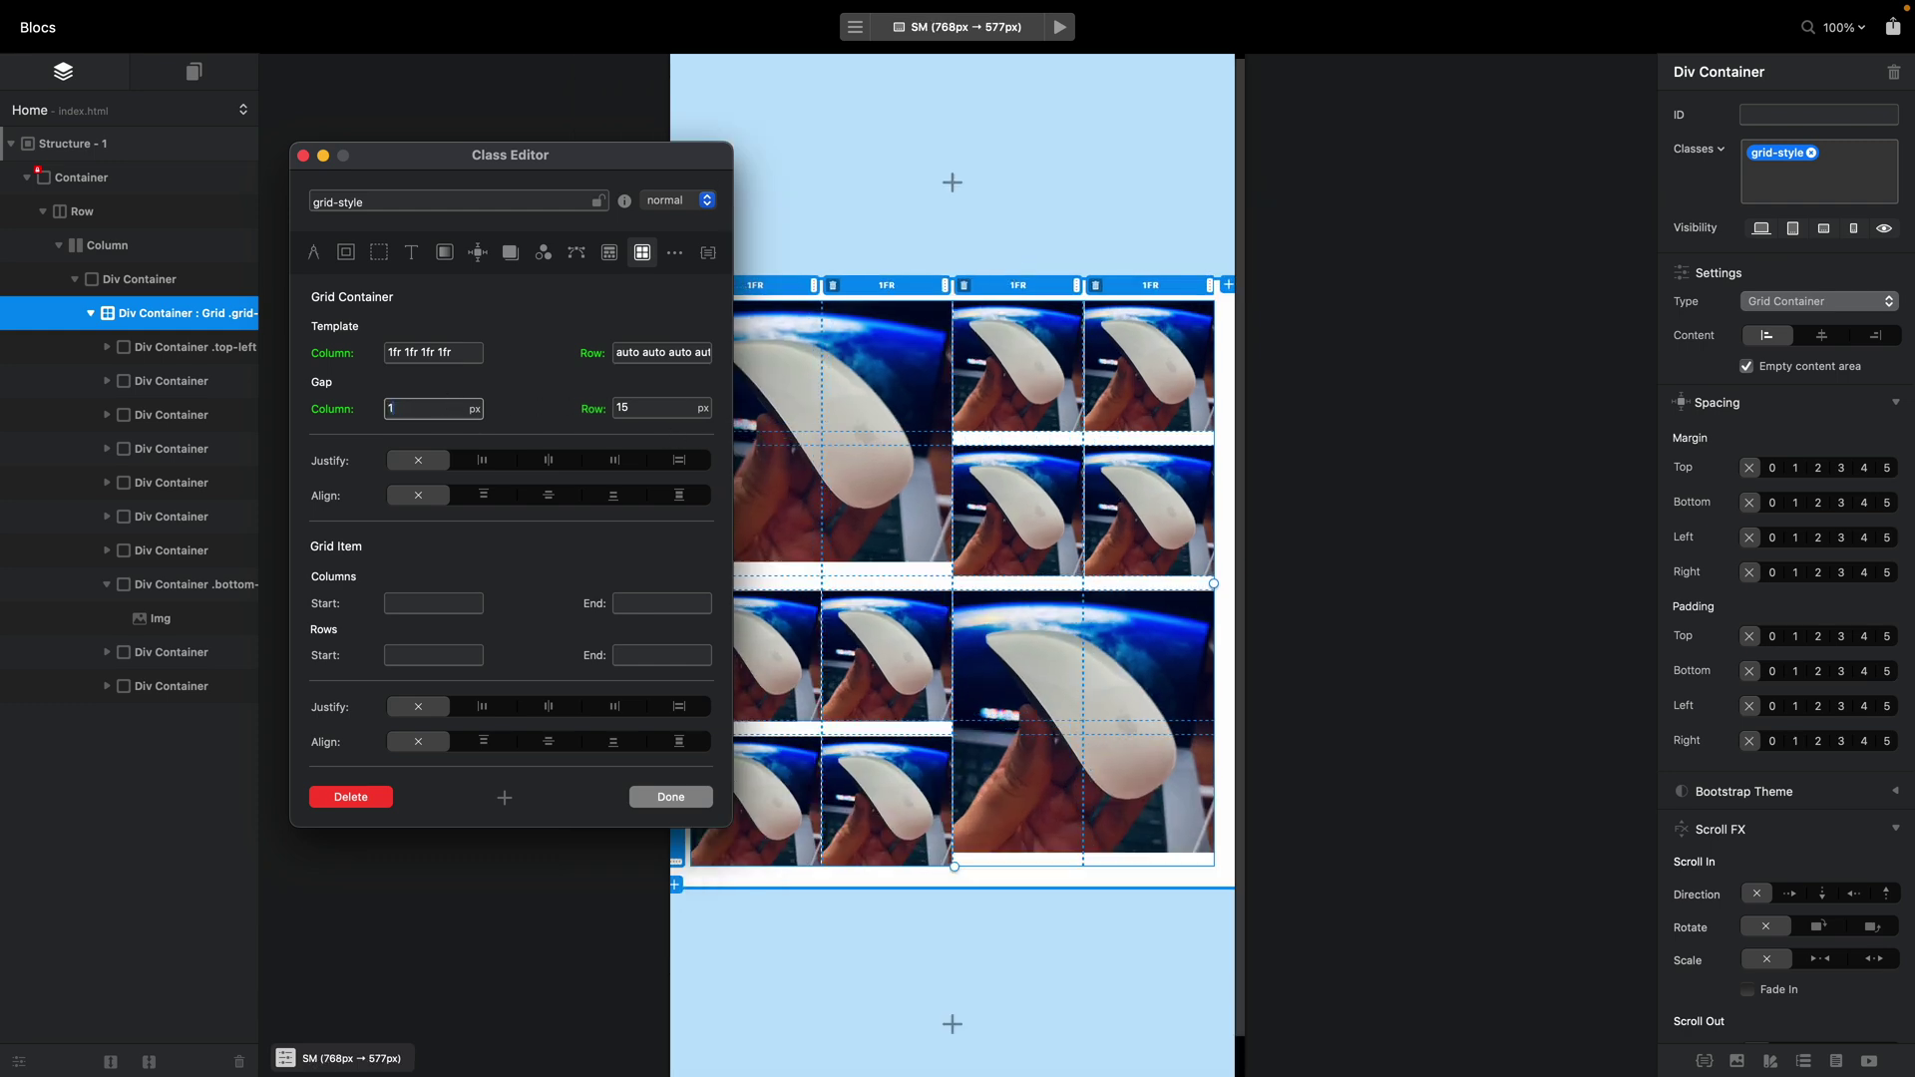
{"action": "type", "text": "0"}
{"action": "left_click", "coordinate": [663, 414]}
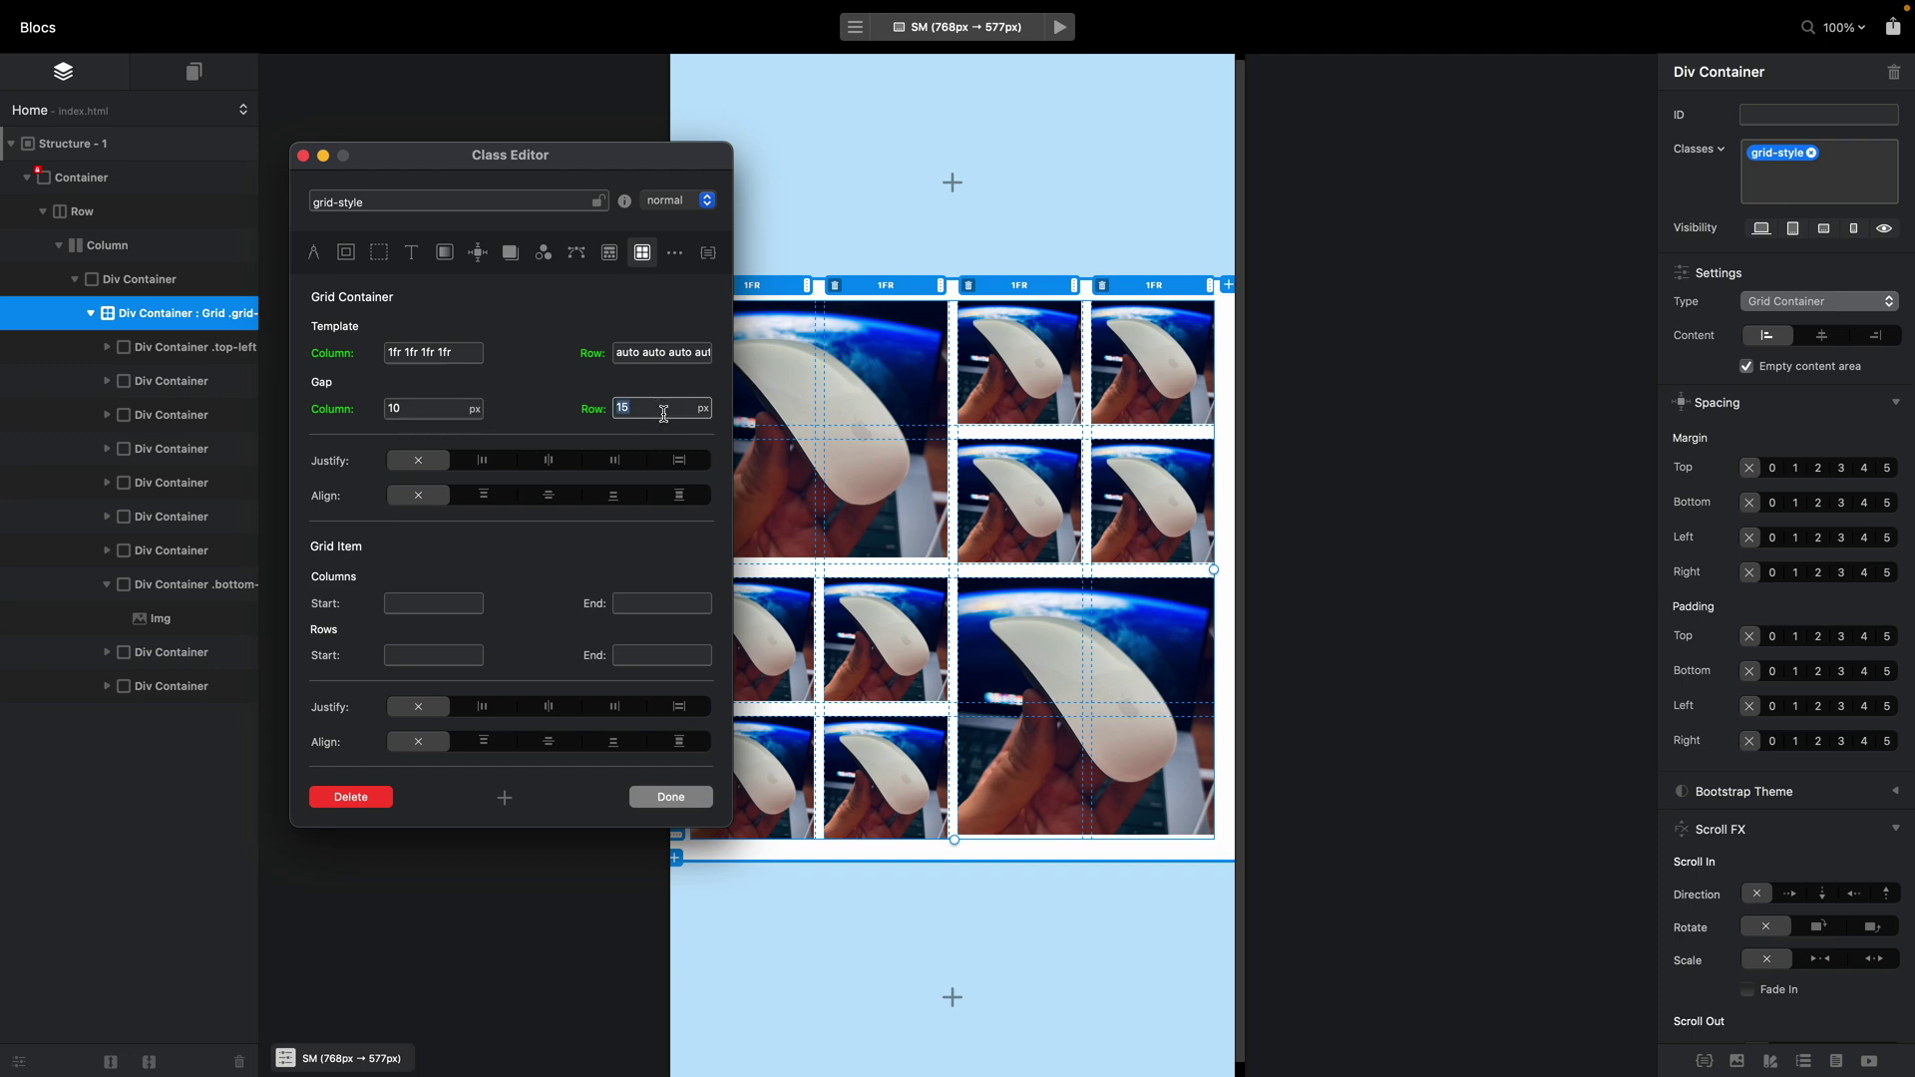
{"action": "type", "text": "10"}
{"action": "key", "text": "super+Right"}
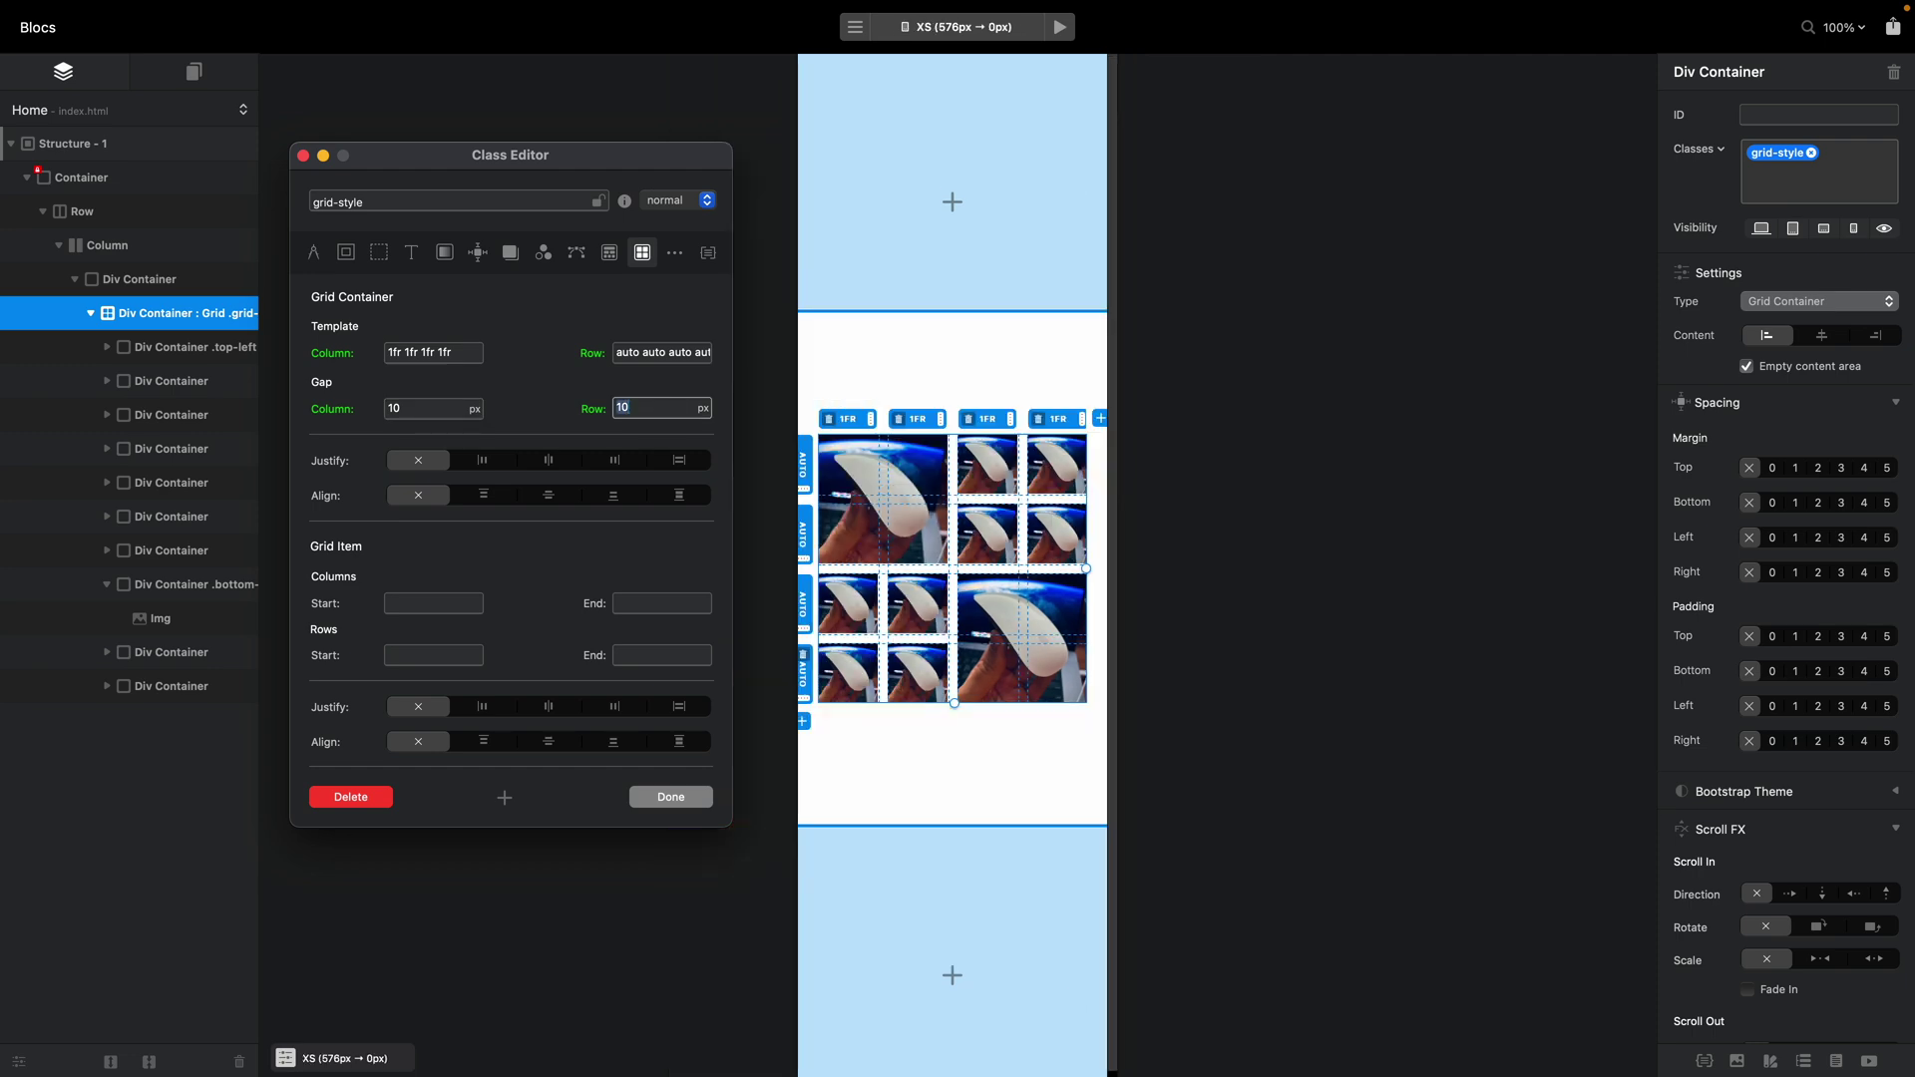
{"action": "type", "text": "5"}
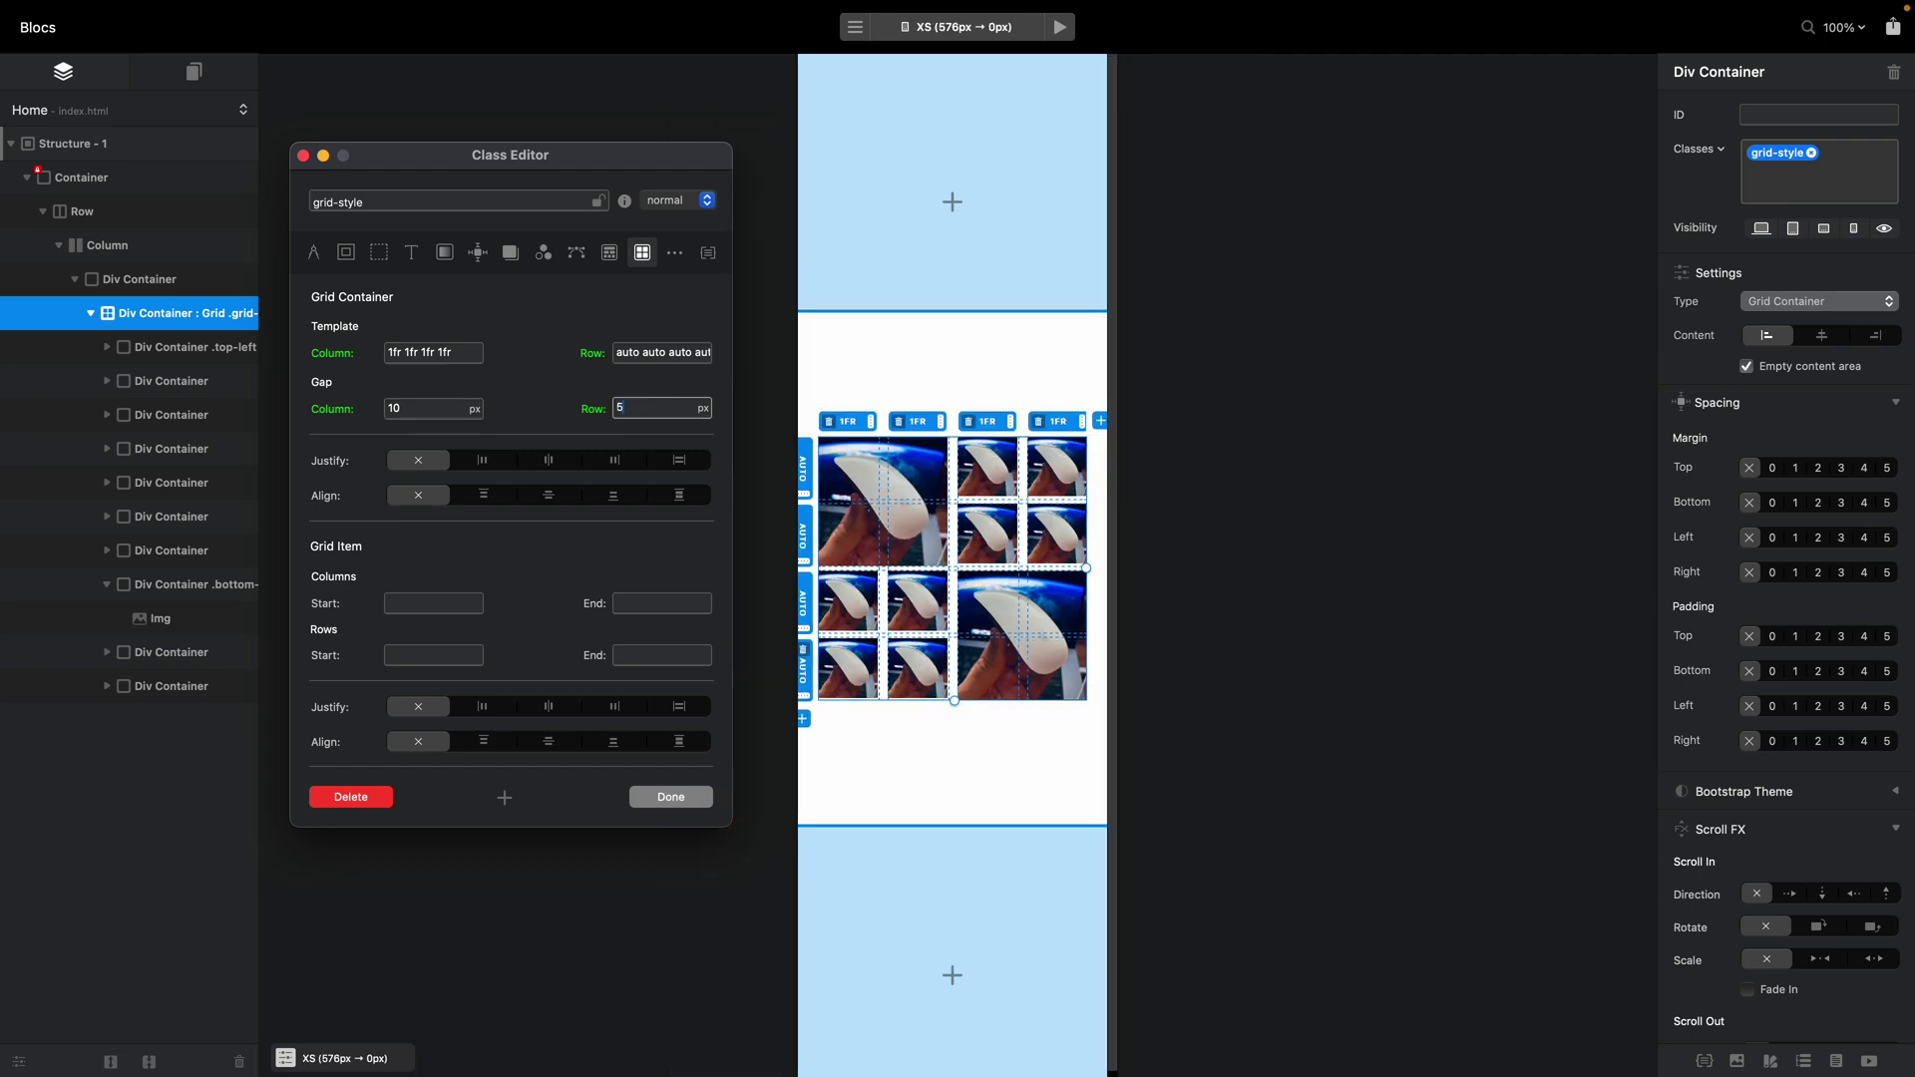
{"action": "left_click", "coordinate": [429, 409]}
{"action": "type", "text": "5"}
{"action": "key", "text": "super+Left"}
{"action": "key", "text": "super+Left"}
{"action": "key", "text": "super+Left"}
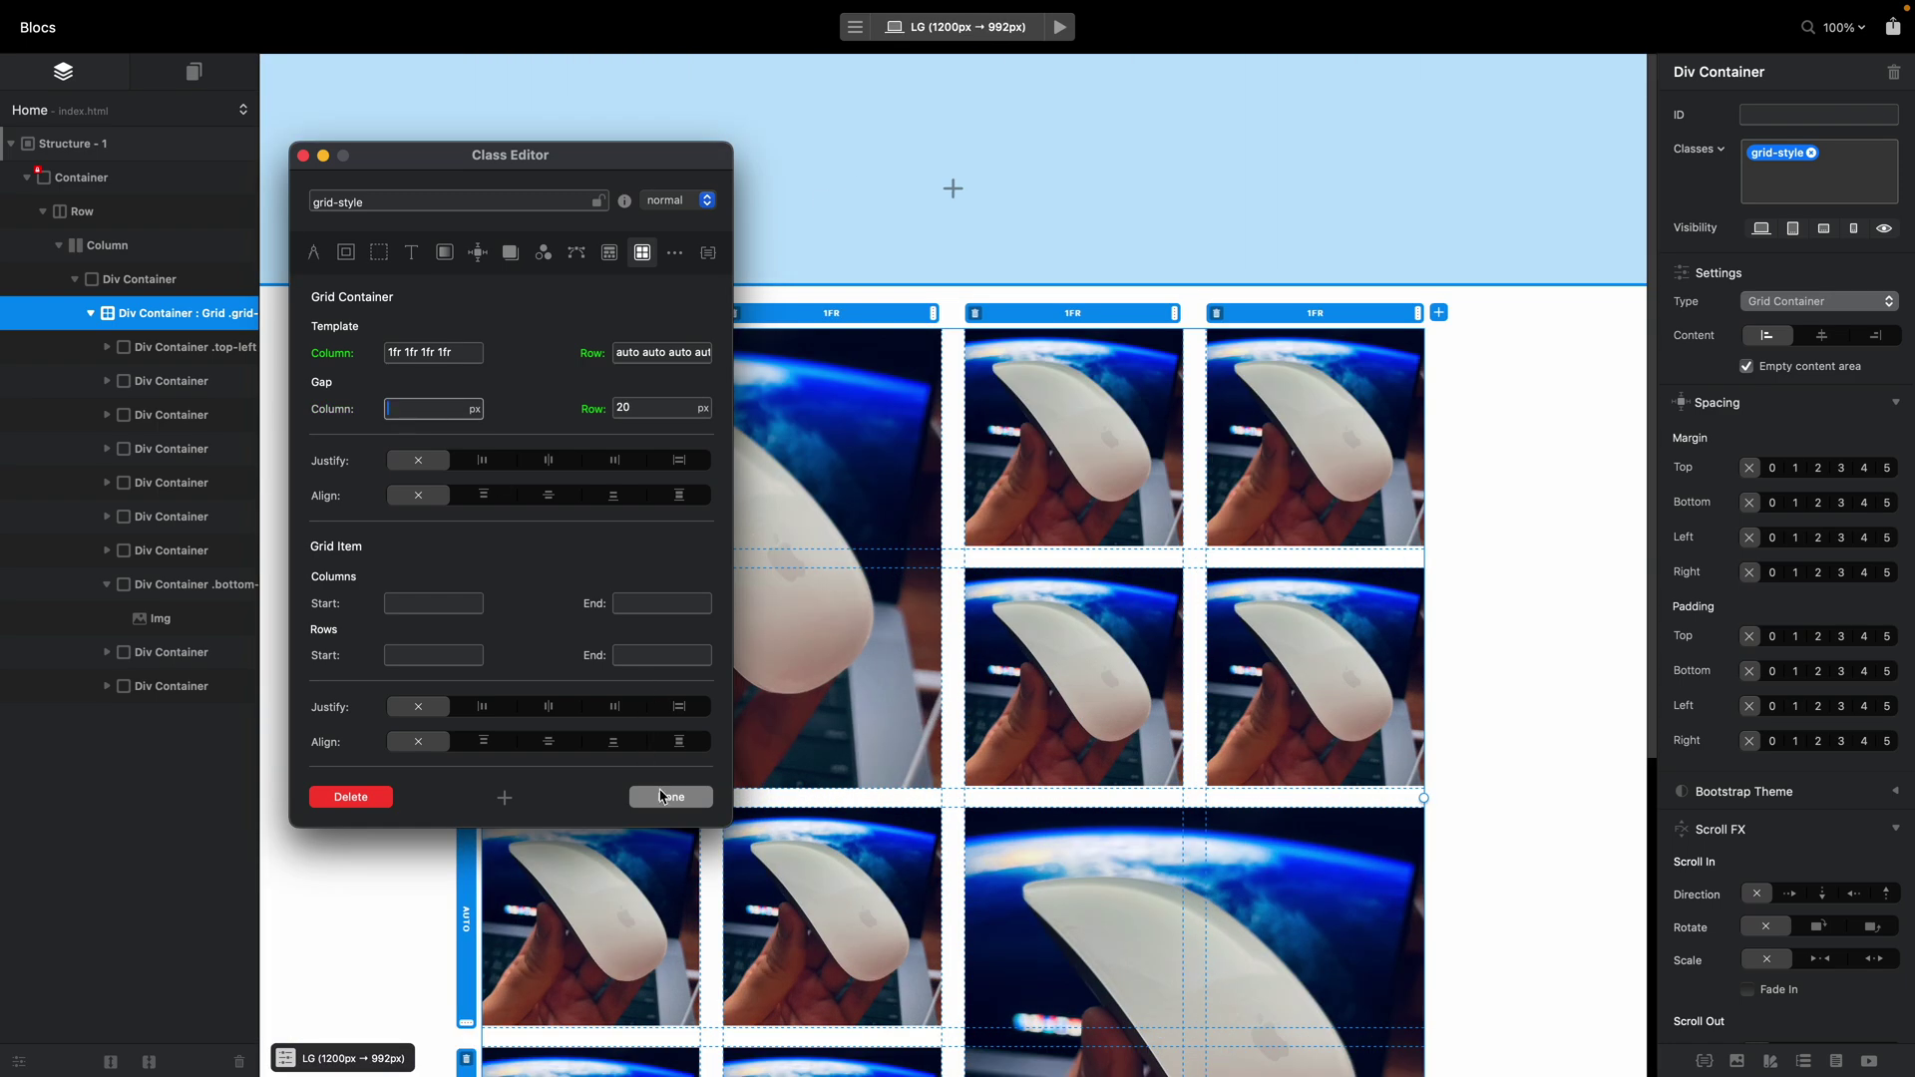
{"action": "left_click", "coordinate": [670, 796]}
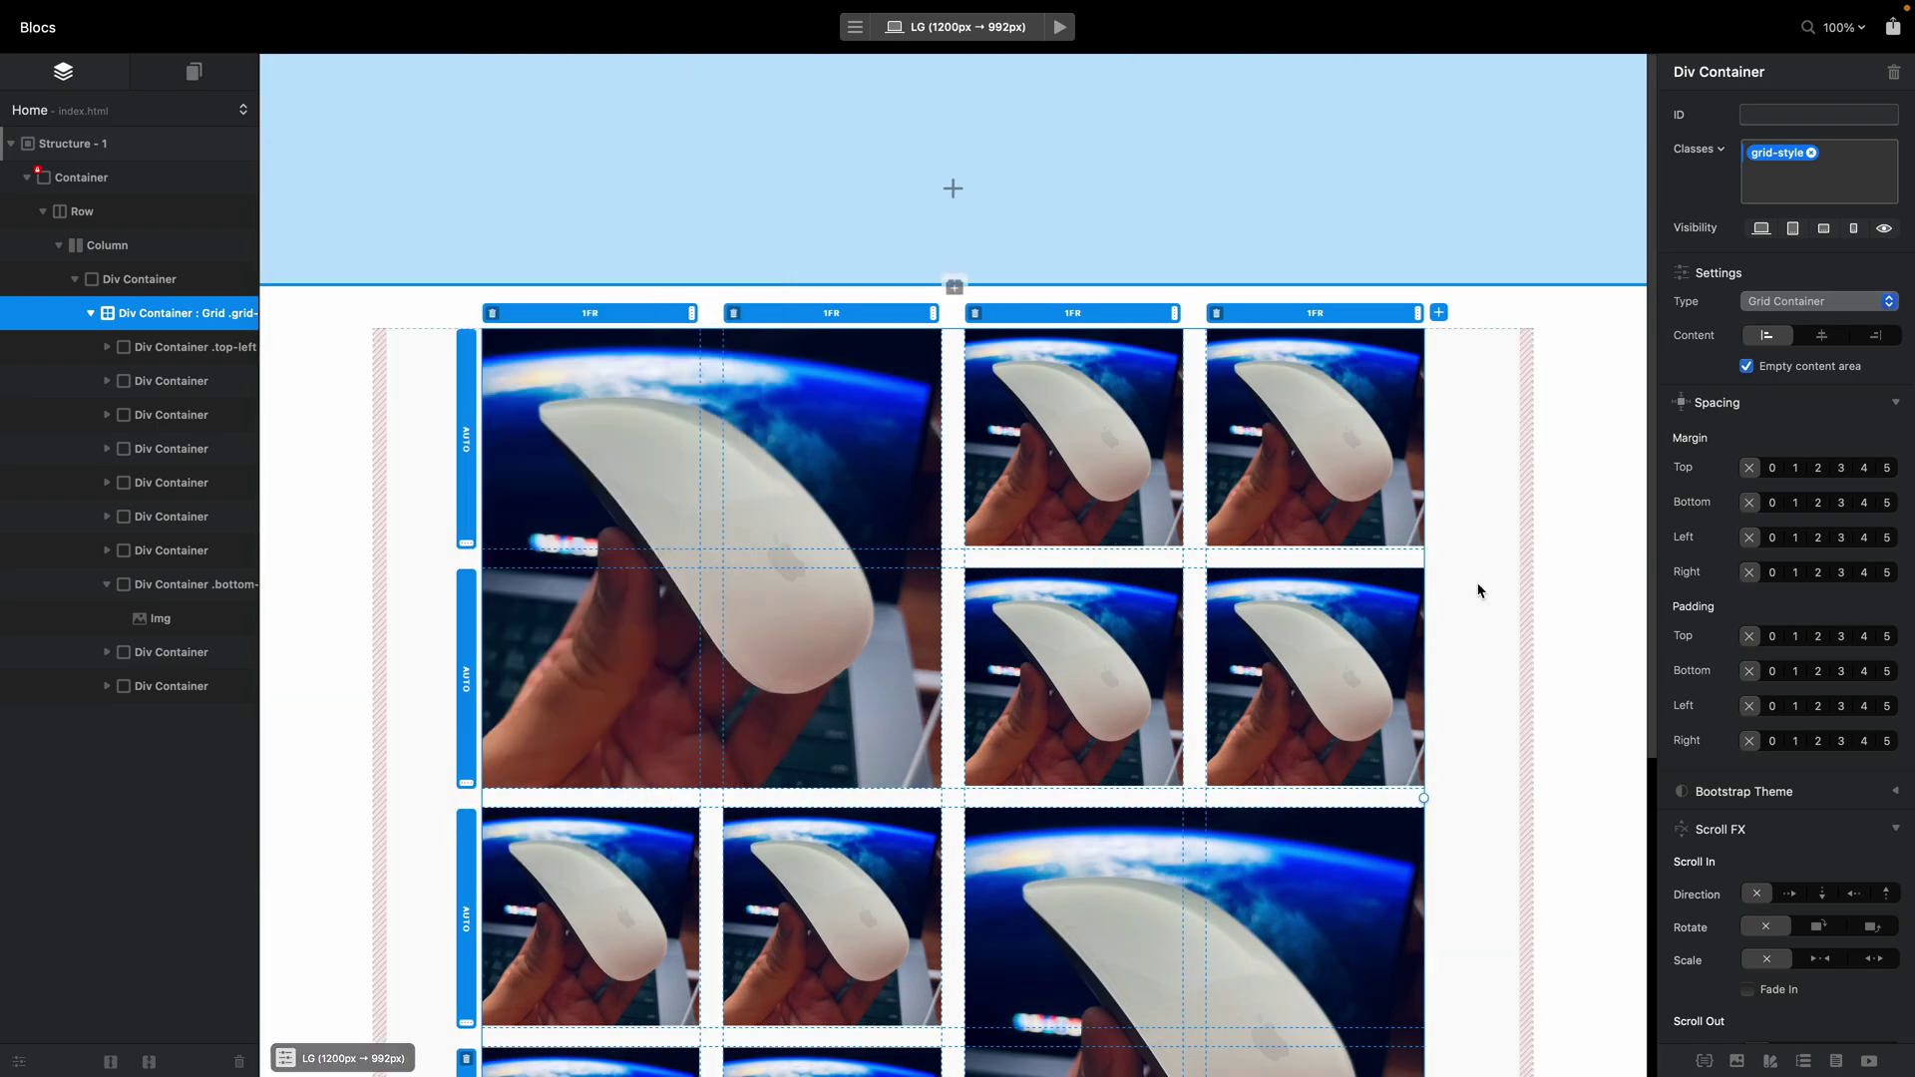
{"action": "scroll", "coordinate": [1479, 590], "scroll_direction": "down", "scroll_amount": 3}
{"action": "left_click", "coordinate": [1572, 586]}
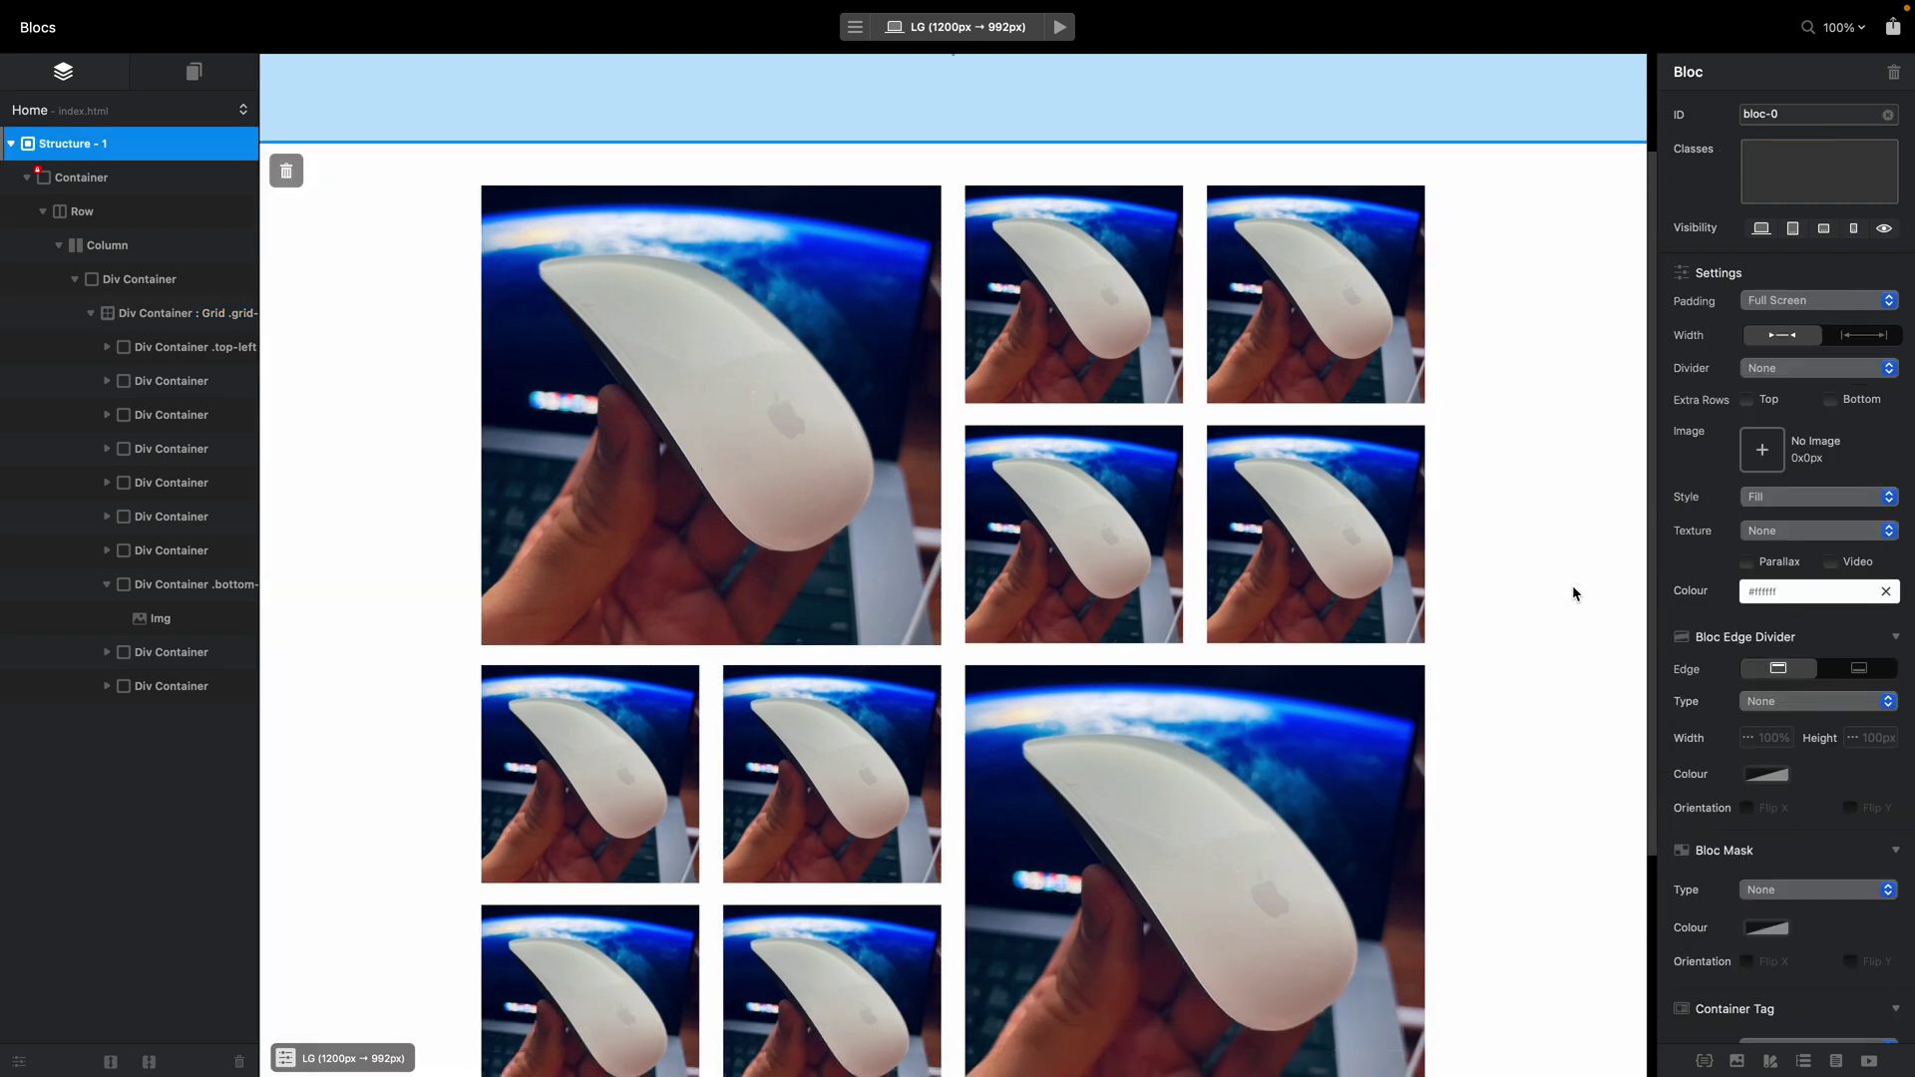
{"action": "left_click", "coordinate": [1060, 27]}
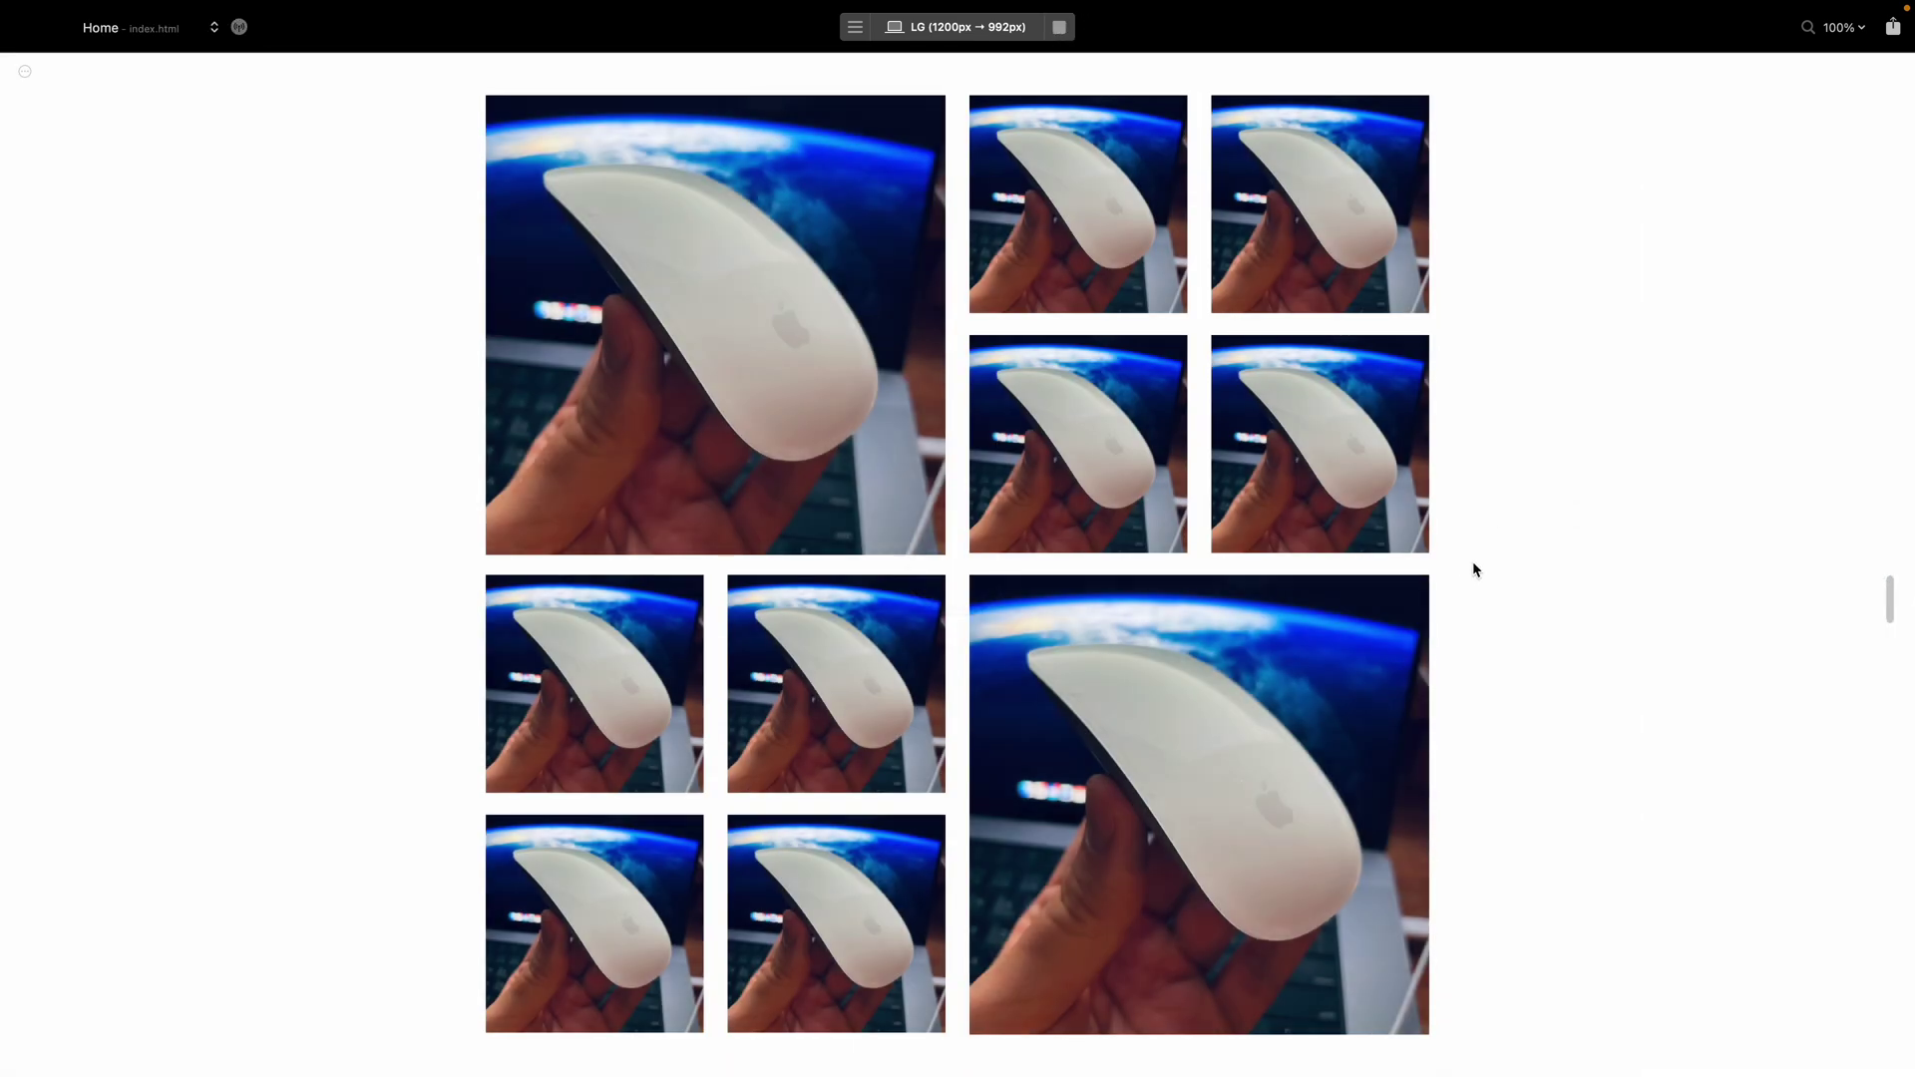
{"action": "left_click_drag", "start_coordinate": [1890, 584], "coordinate": [1654, 625]}
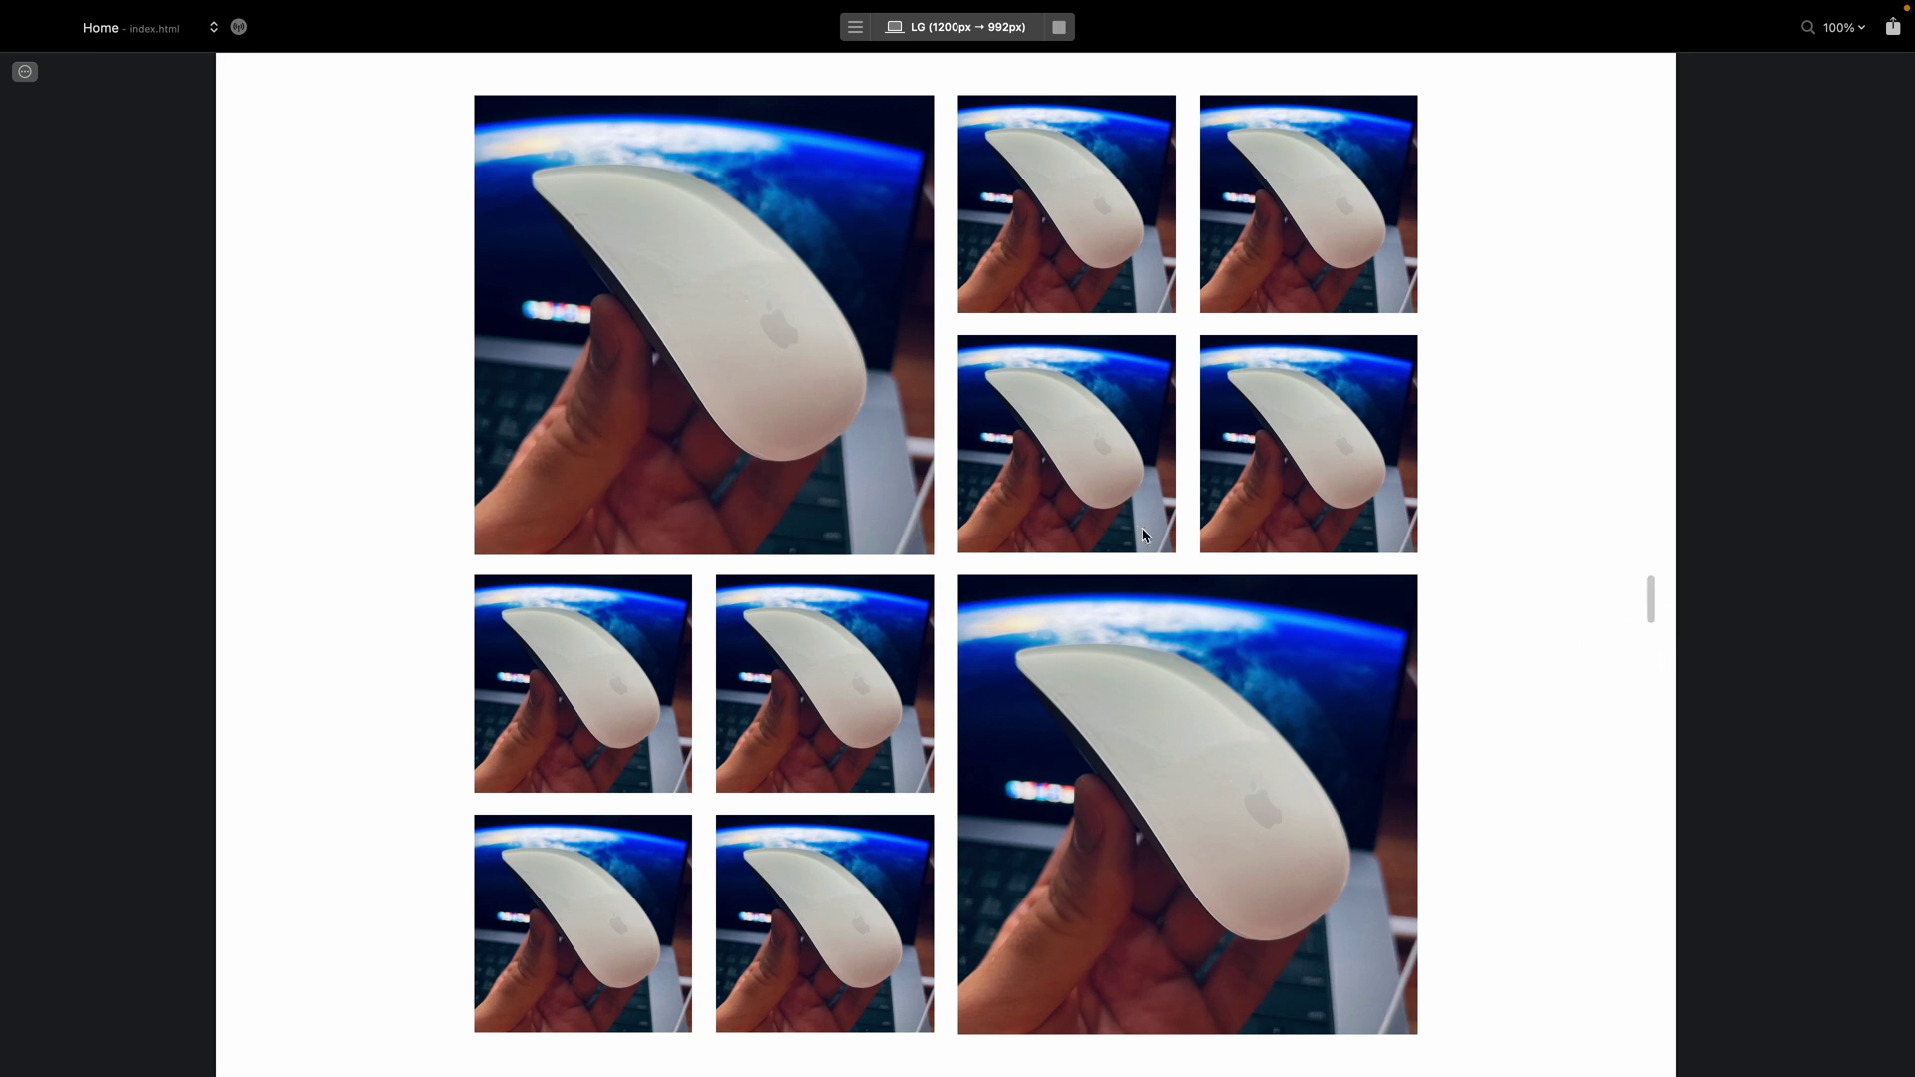
- Change the Div Container wrapping the image grid to the Horizontal Scroll type
{"action": "left_click", "coordinate": [1058, 27]}
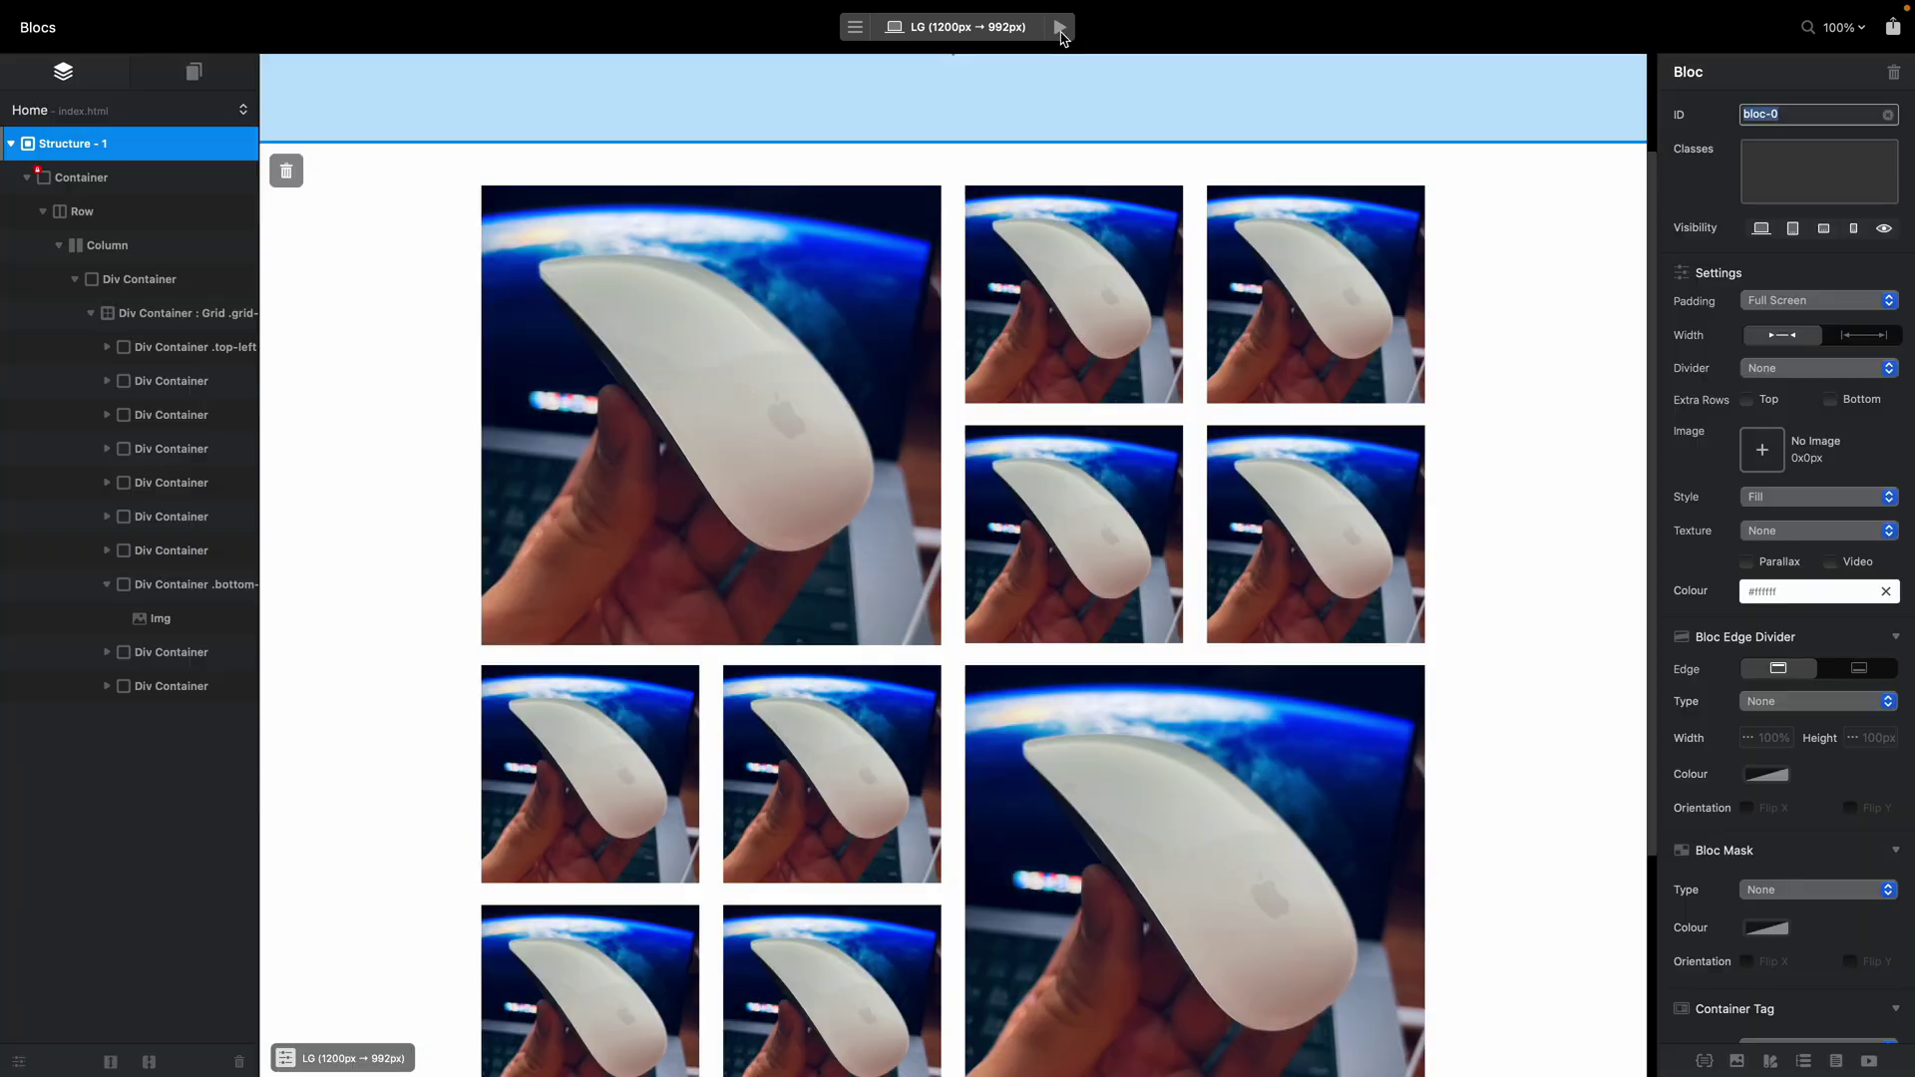
{"action": "left_click", "coordinate": [92, 315]}
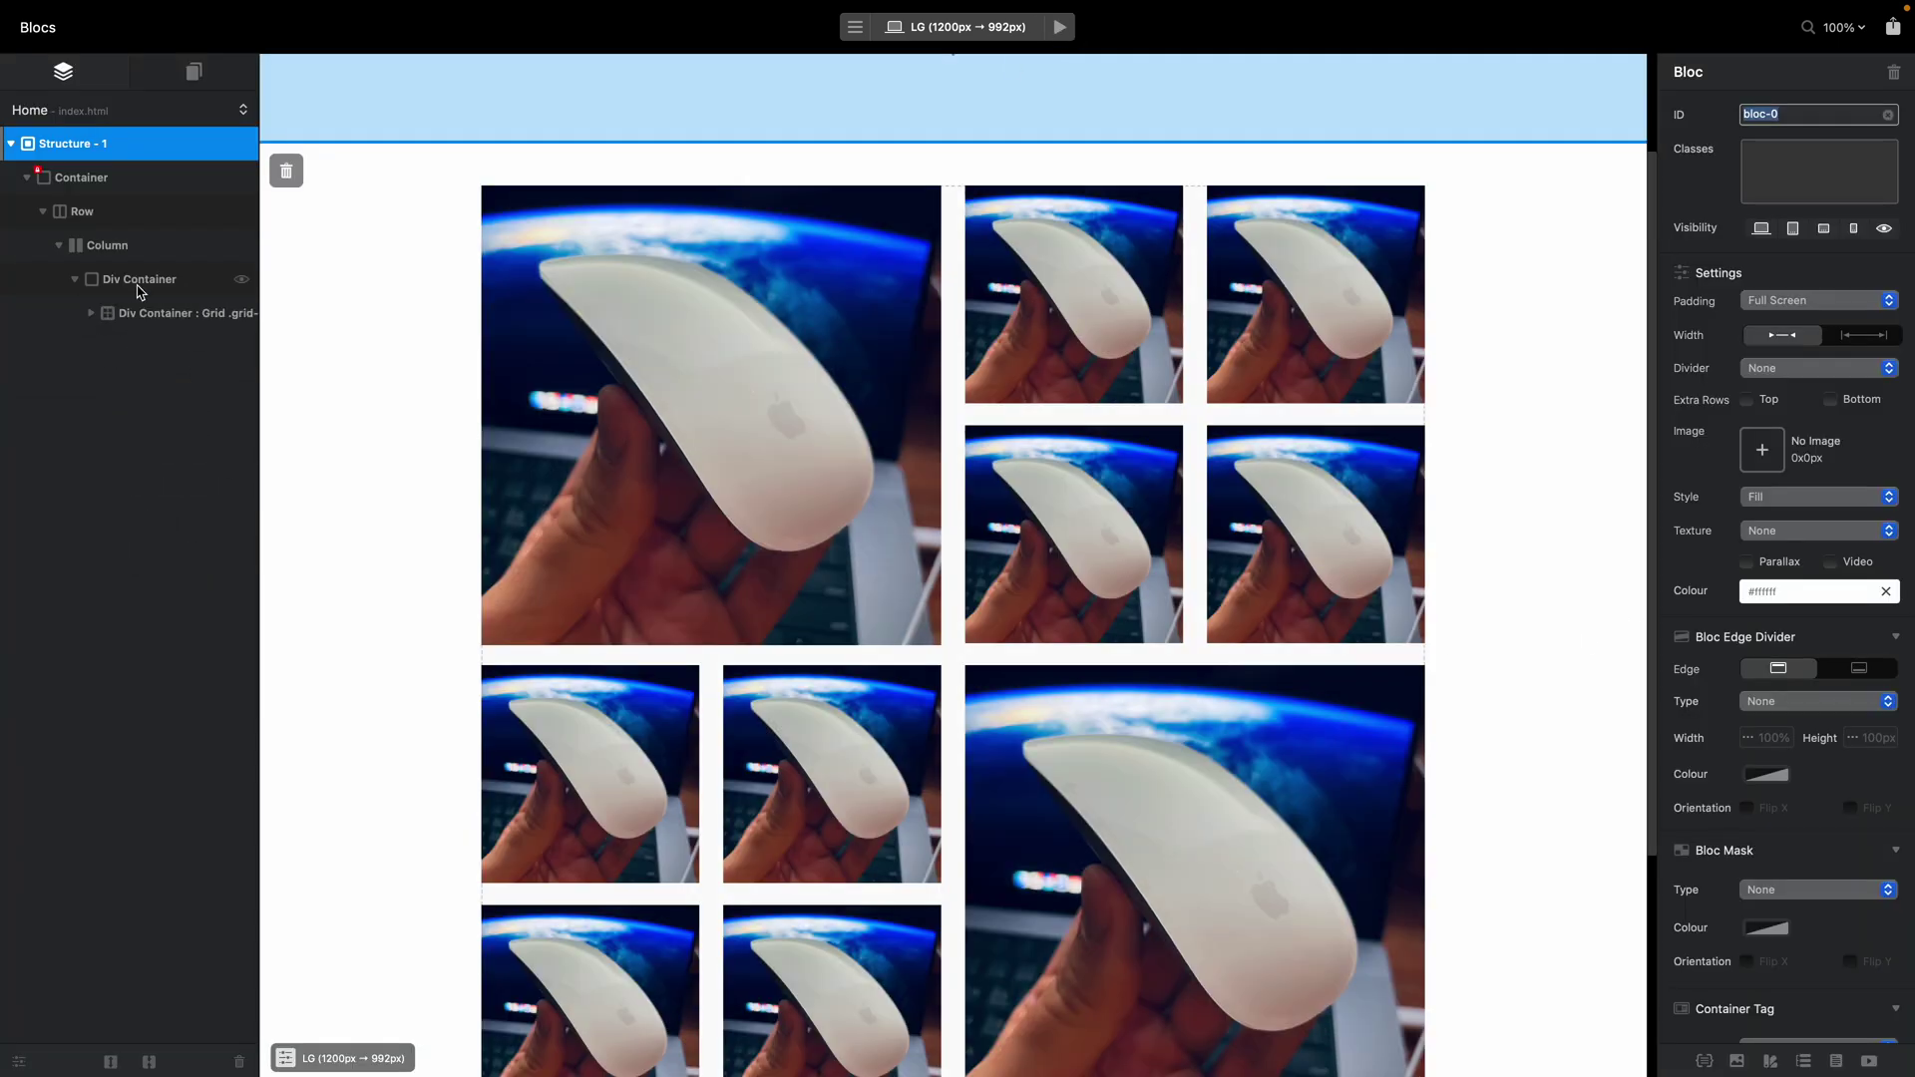
{"action": "left_click", "coordinate": [139, 282]}
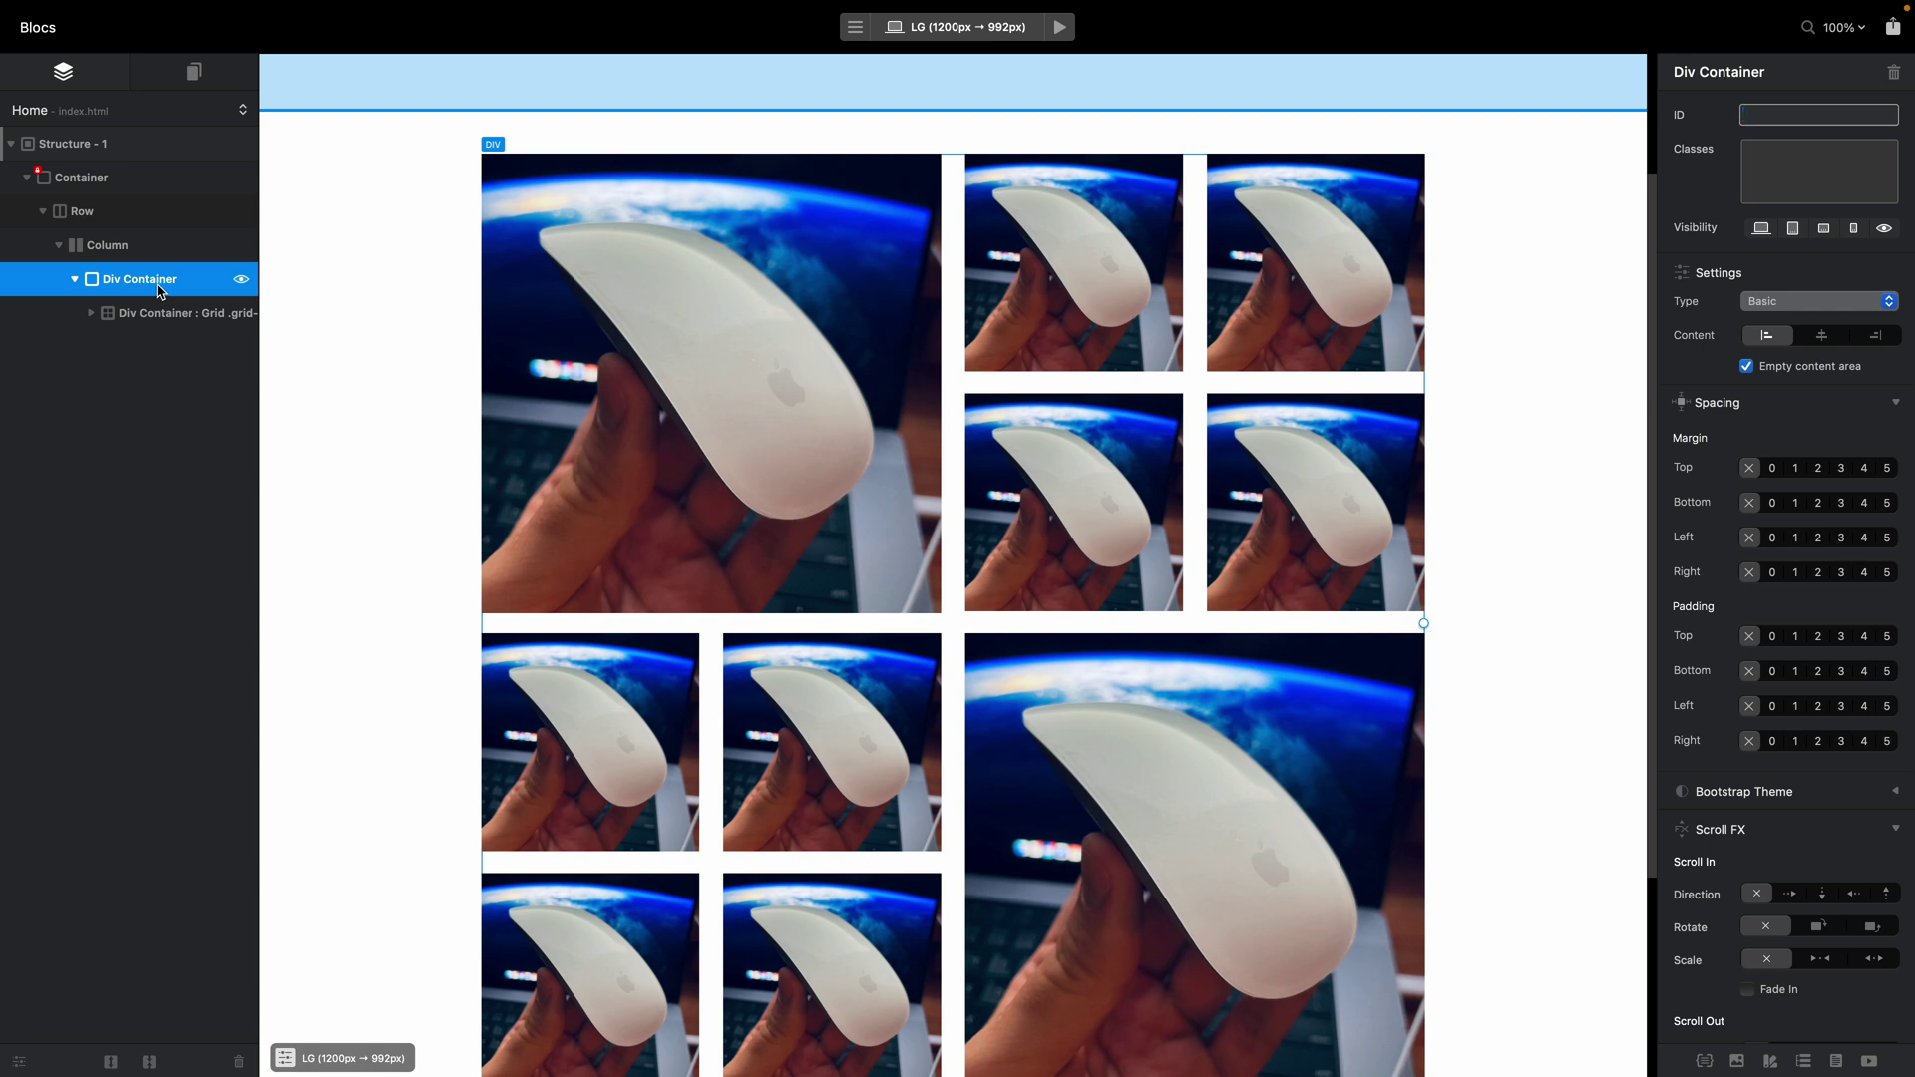
{"action": "left_click", "coordinate": [1815, 304]}
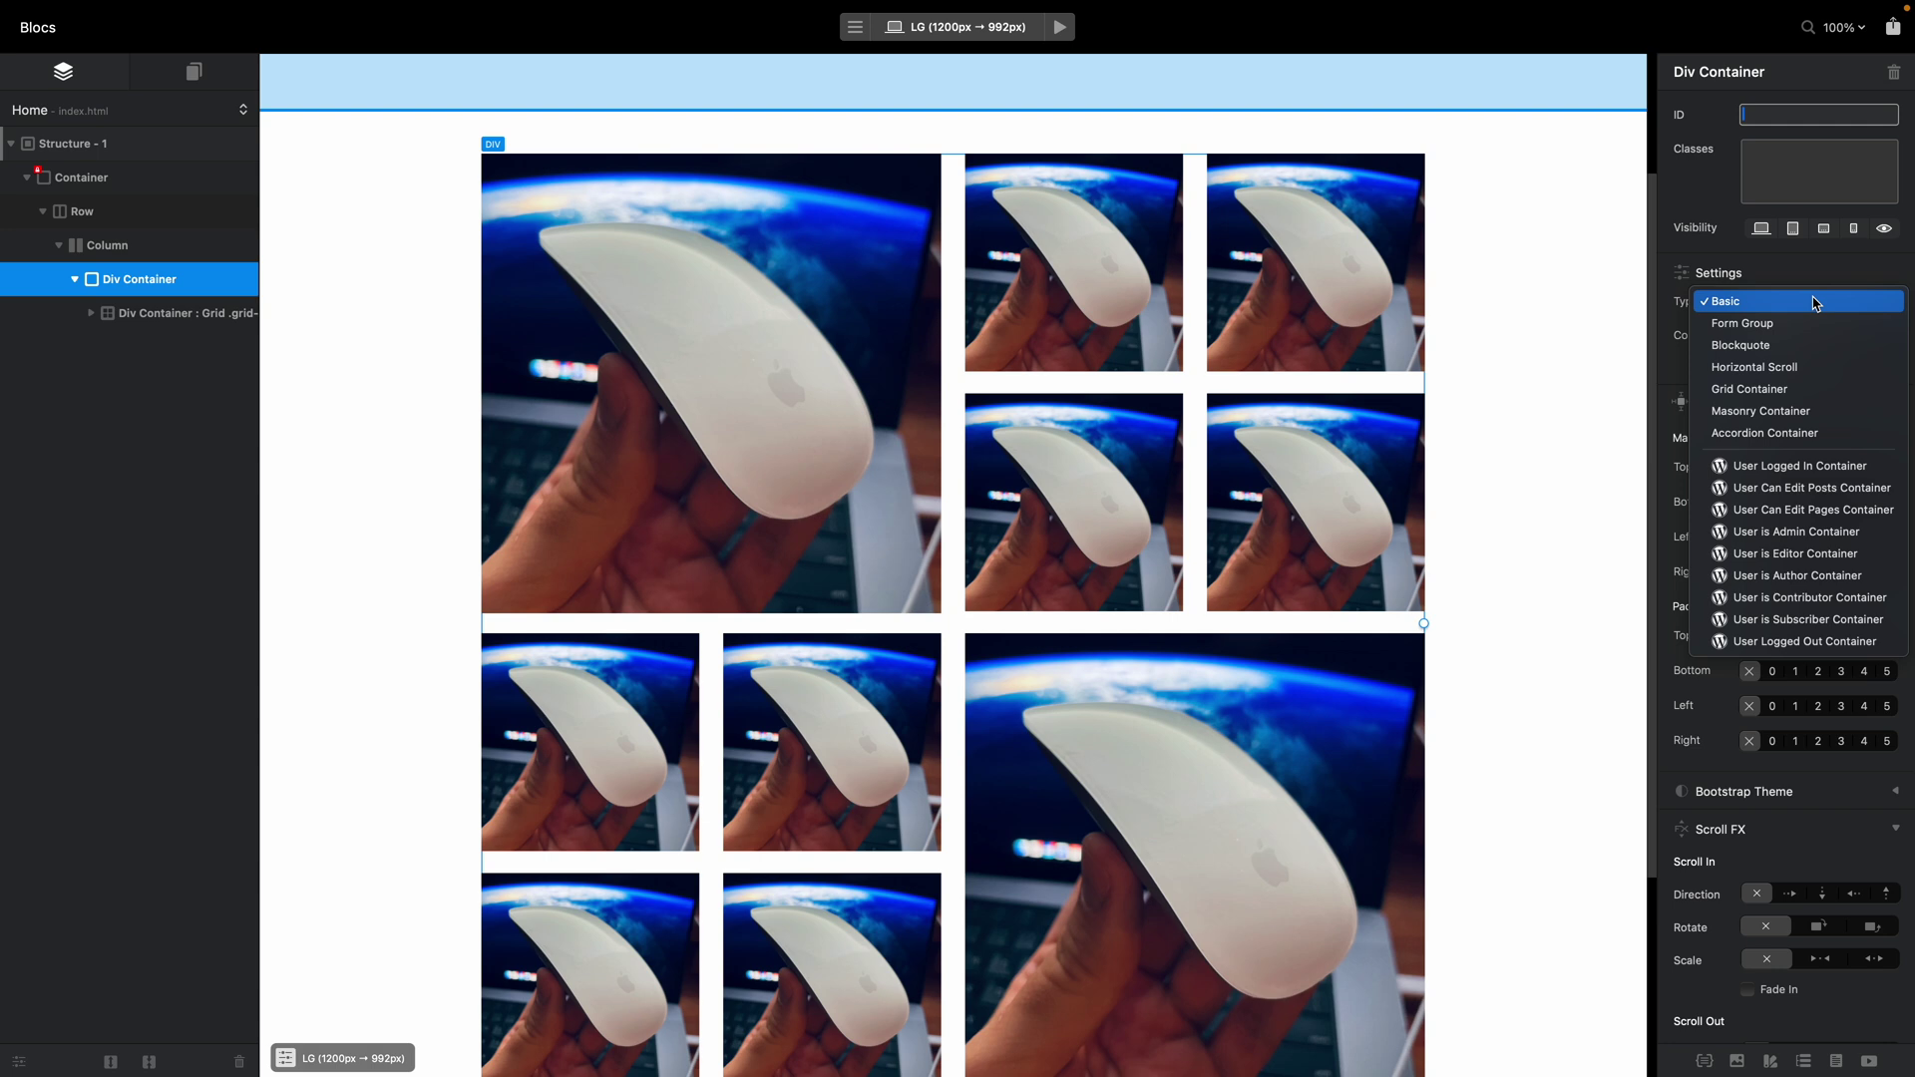
{"action": "left_click", "coordinate": [1816, 370]}
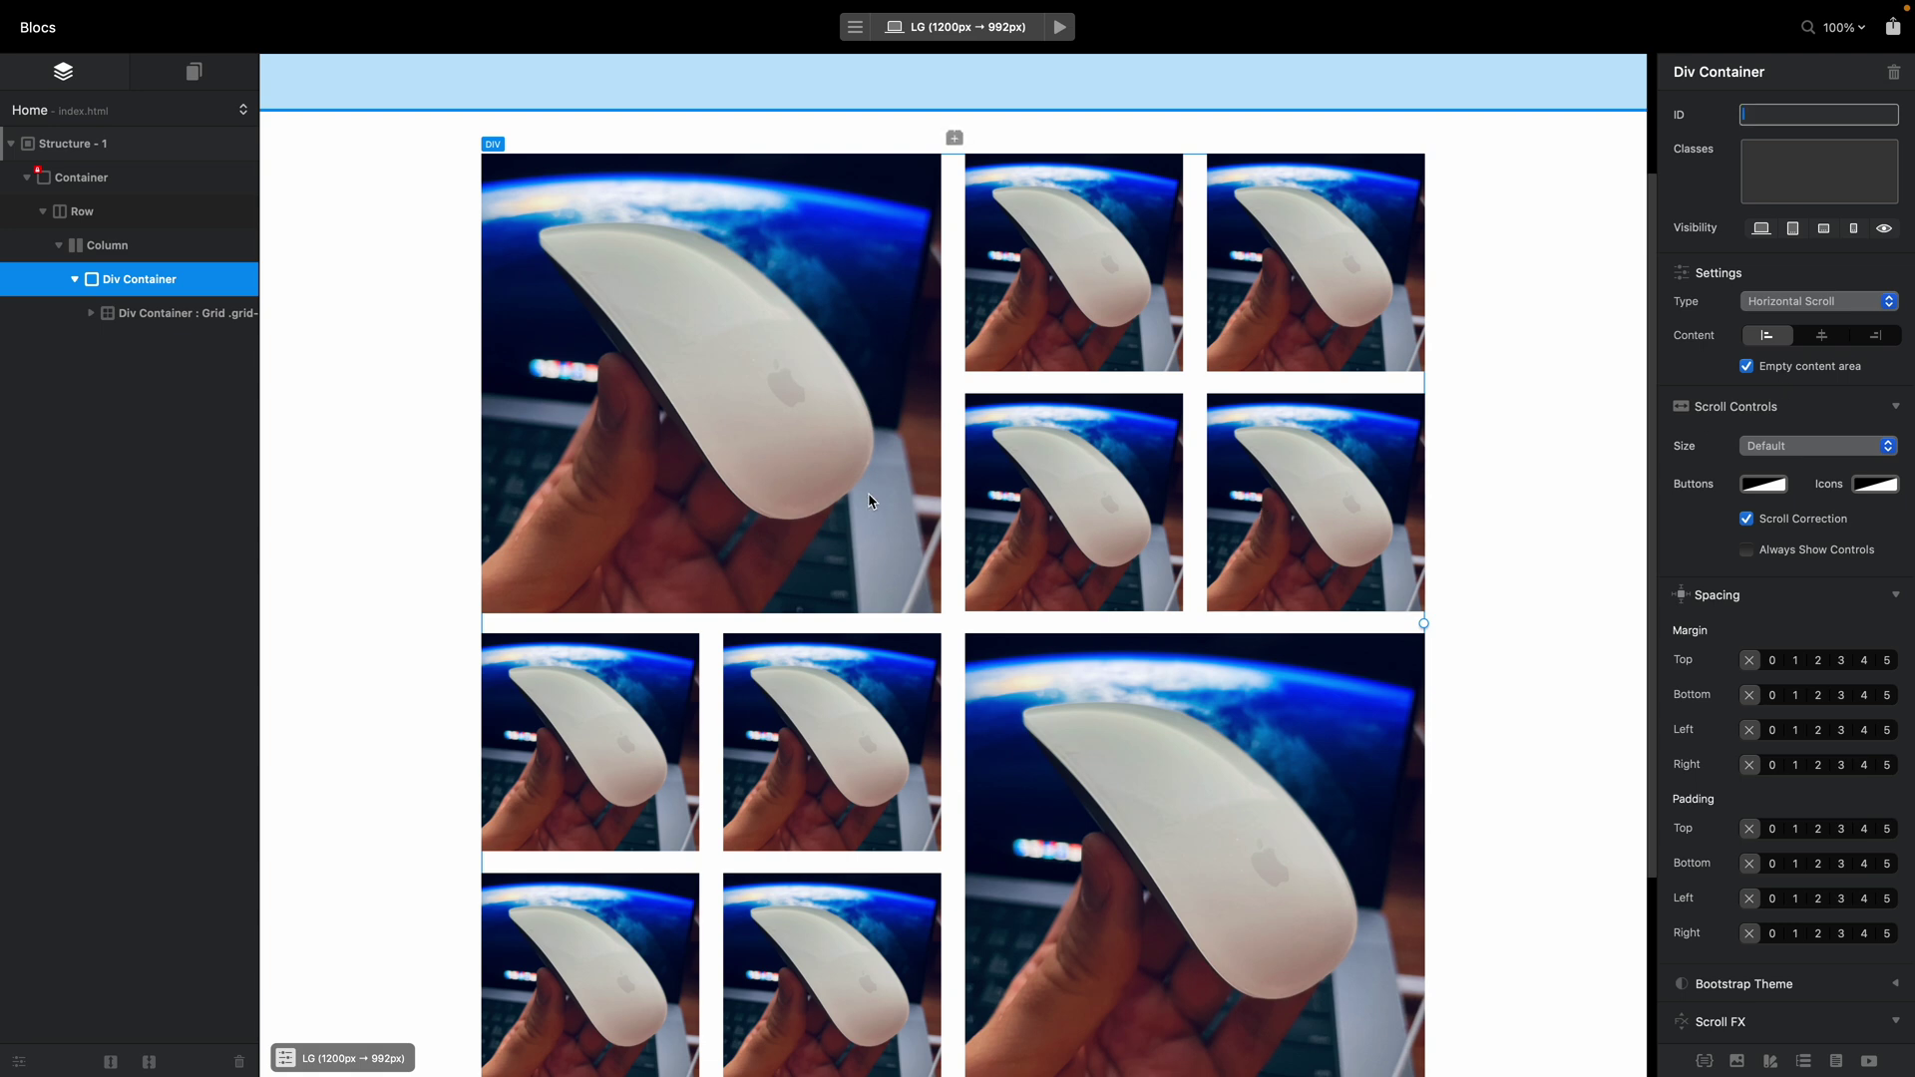
{"action": "left_click", "coordinate": [161, 318]}
- Duplicate the image grid inside the horizontal scroll container and preview the two slides
{"action": "key", "text": "super+d"}
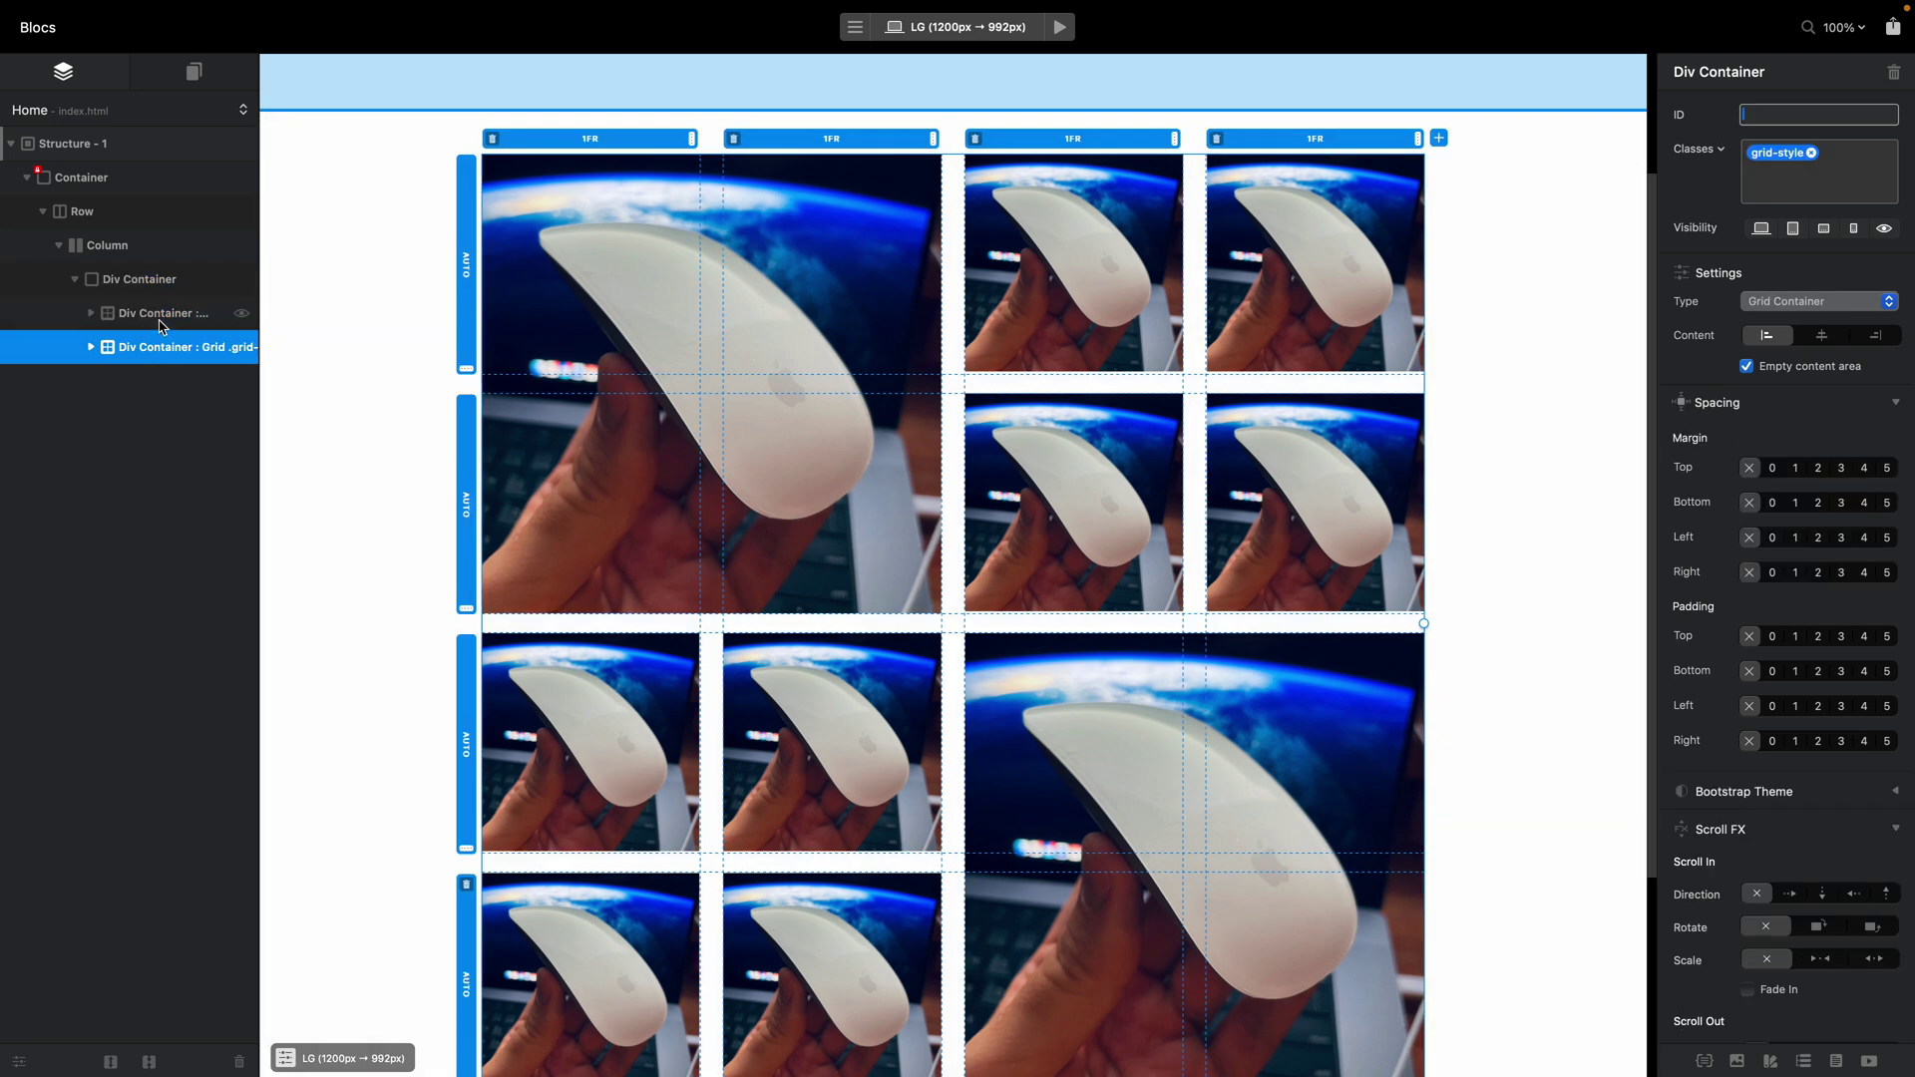
{"action": "left_click", "coordinate": [167, 325]}
{"action": "left_click", "coordinate": [174, 347]}
{"action": "left_click", "coordinate": [1064, 29]}
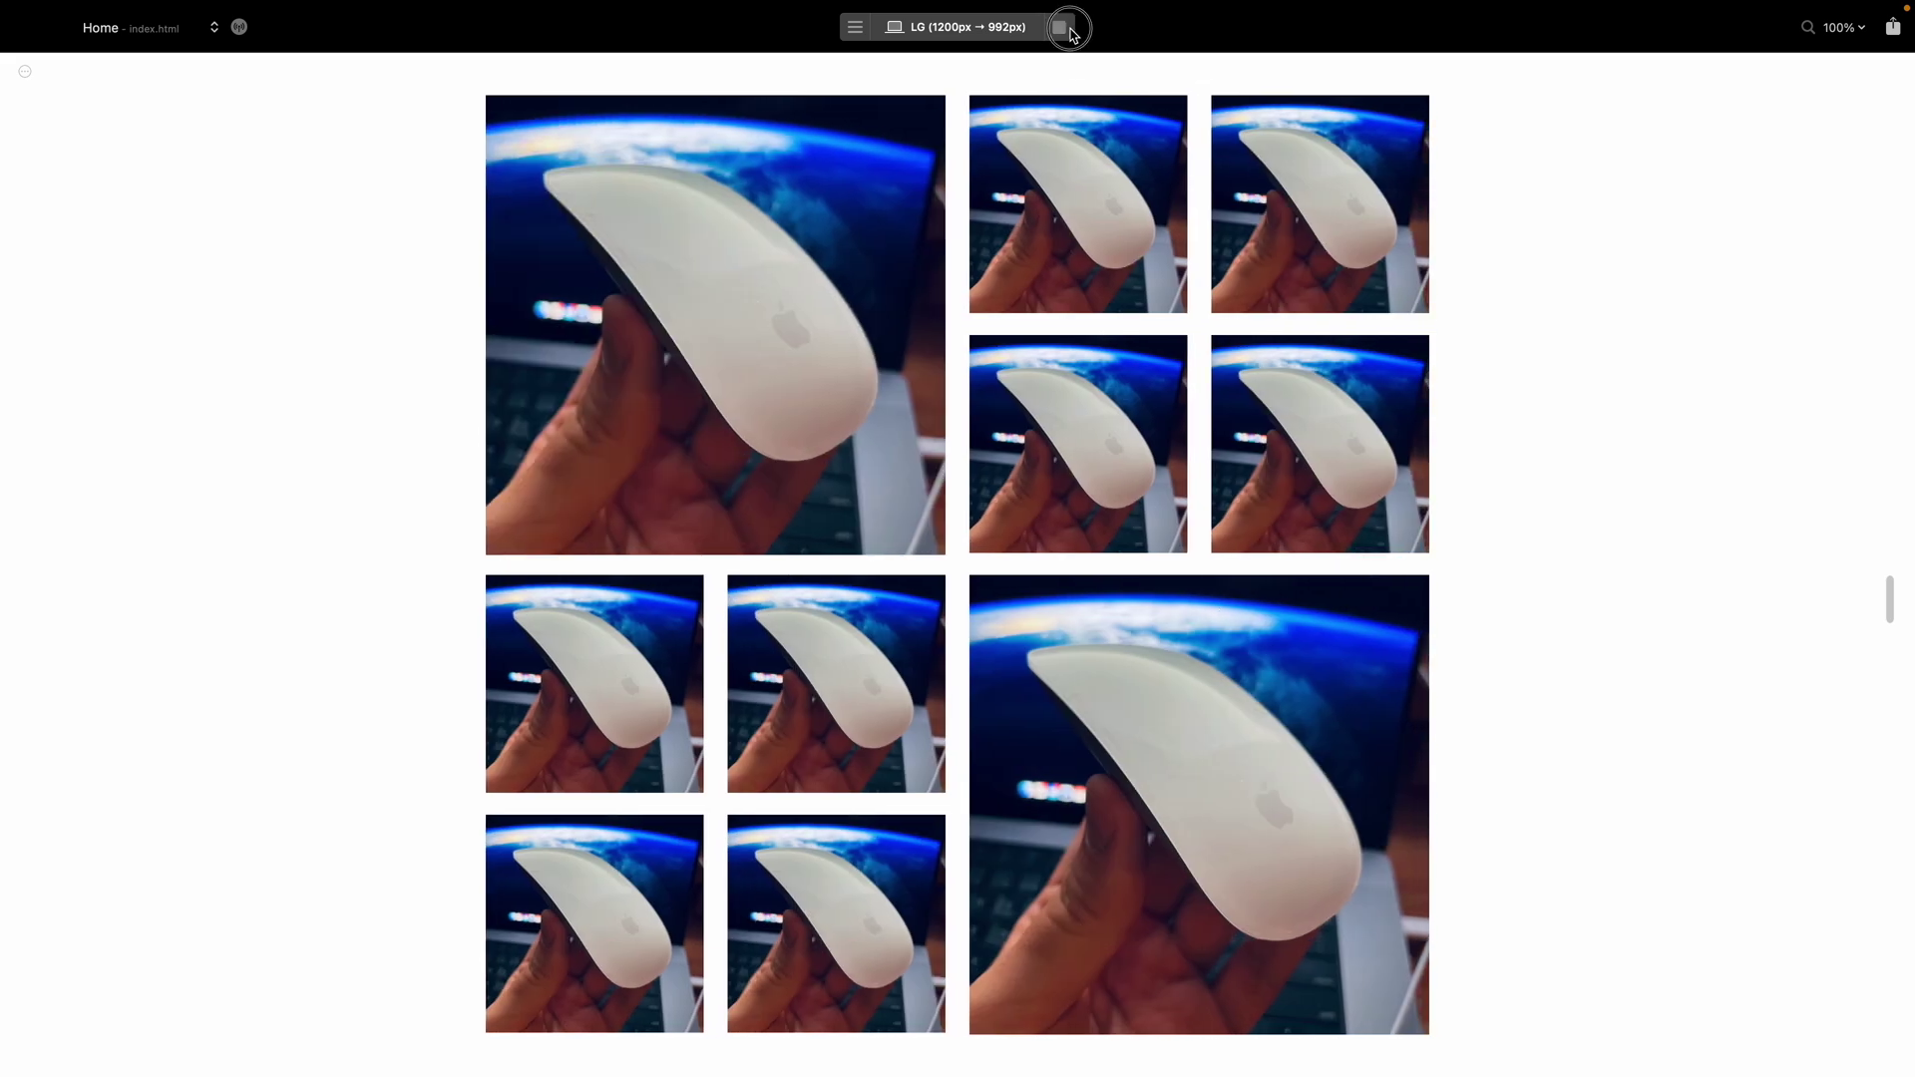
{"action": "left_click", "coordinate": [1065, 29]}
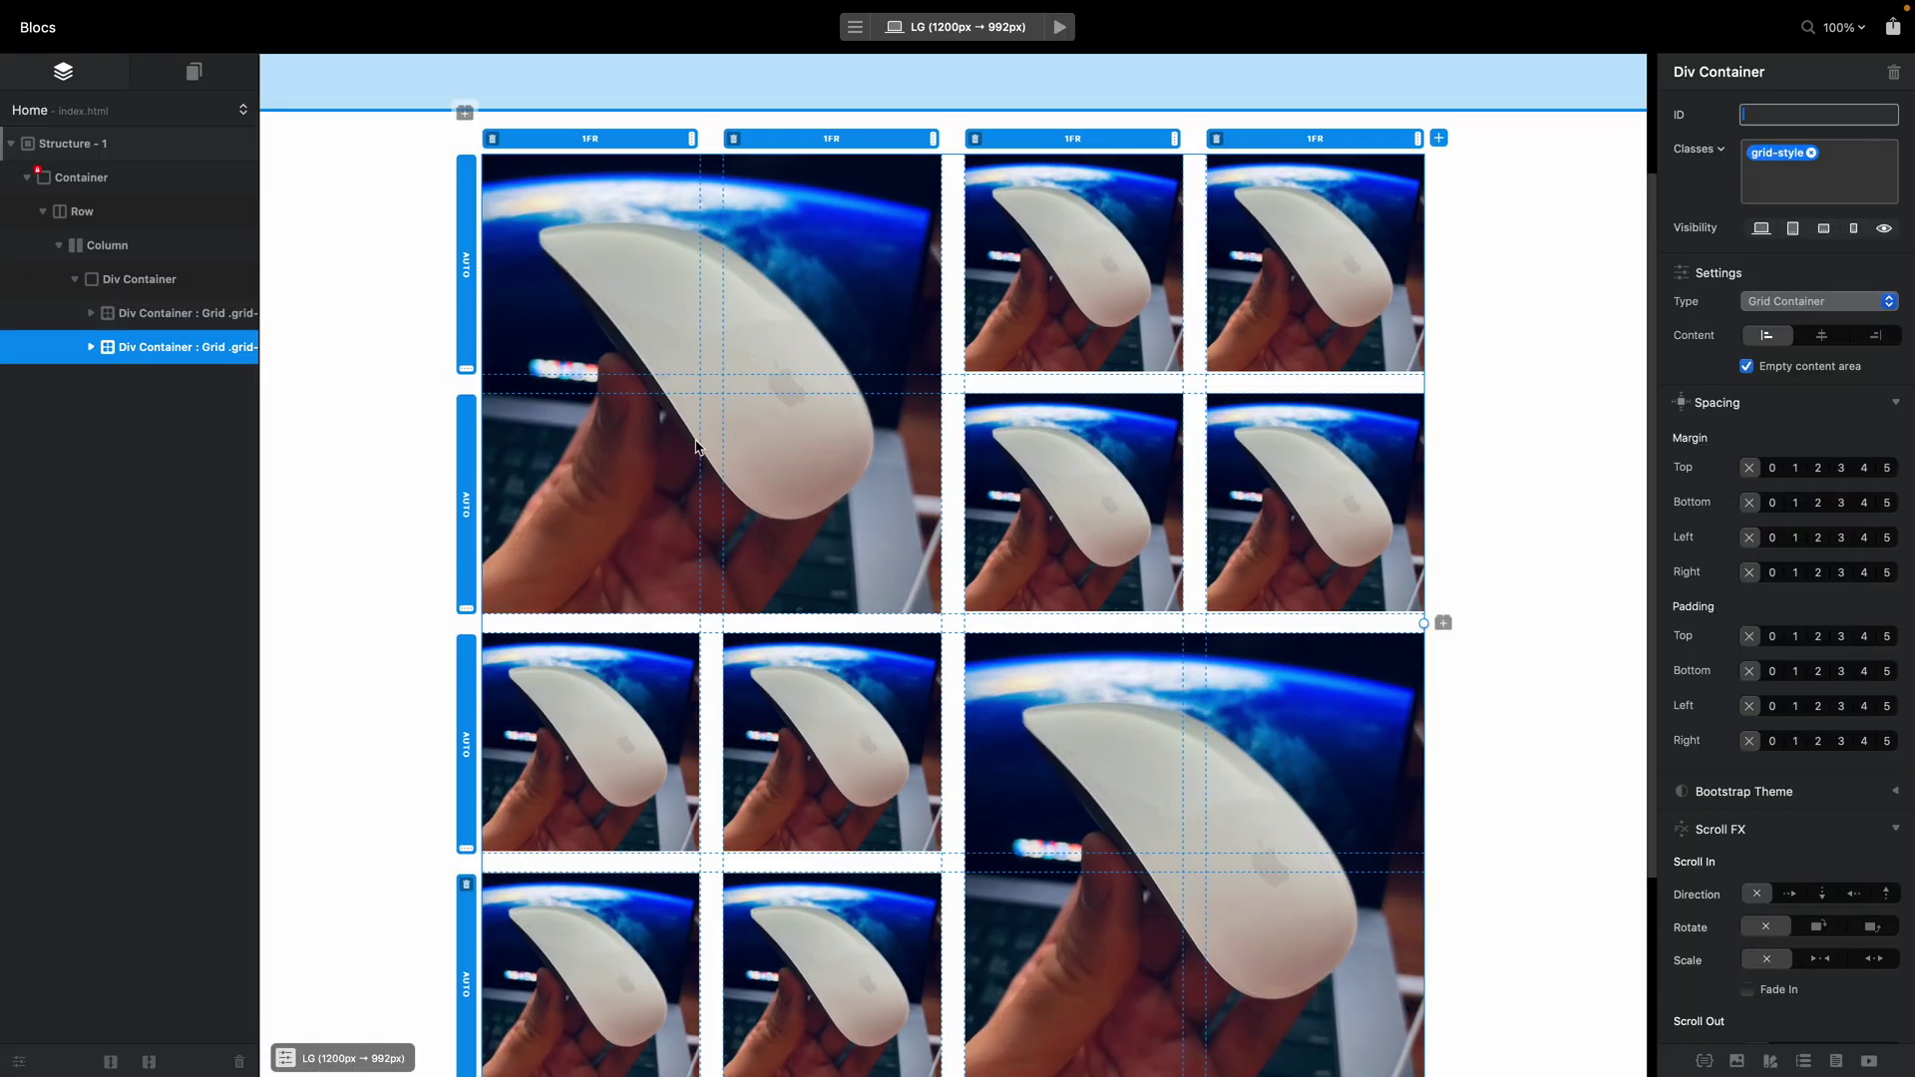
- Give the slider white buttons and #282828 arrow icons, keeping the Default control size
{"action": "left_click", "coordinate": [139, 280]}
{"action": "left_click", "coordinate": [1764, 484]}
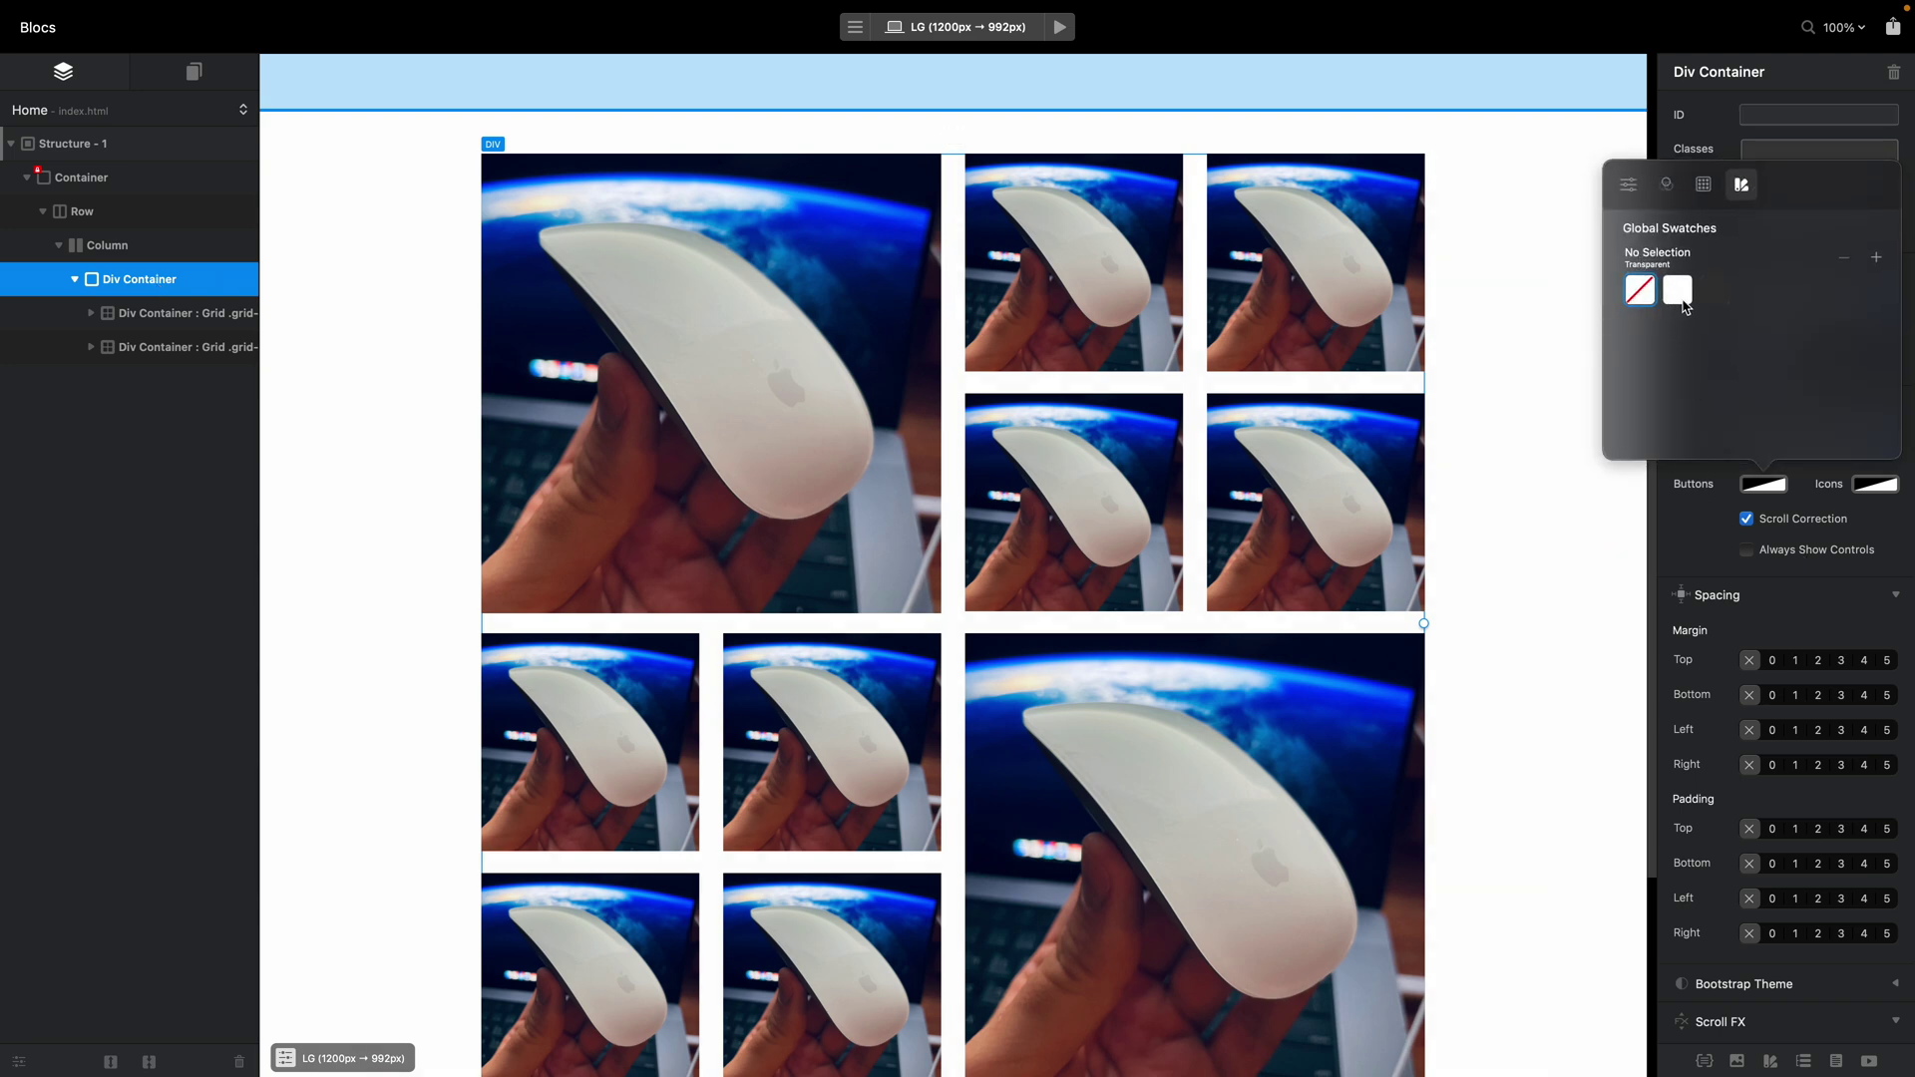
{"action": "left_click", "coordinate": [1680, 293]}
{"action": "left_click", "coordinate": [1873, 489]}
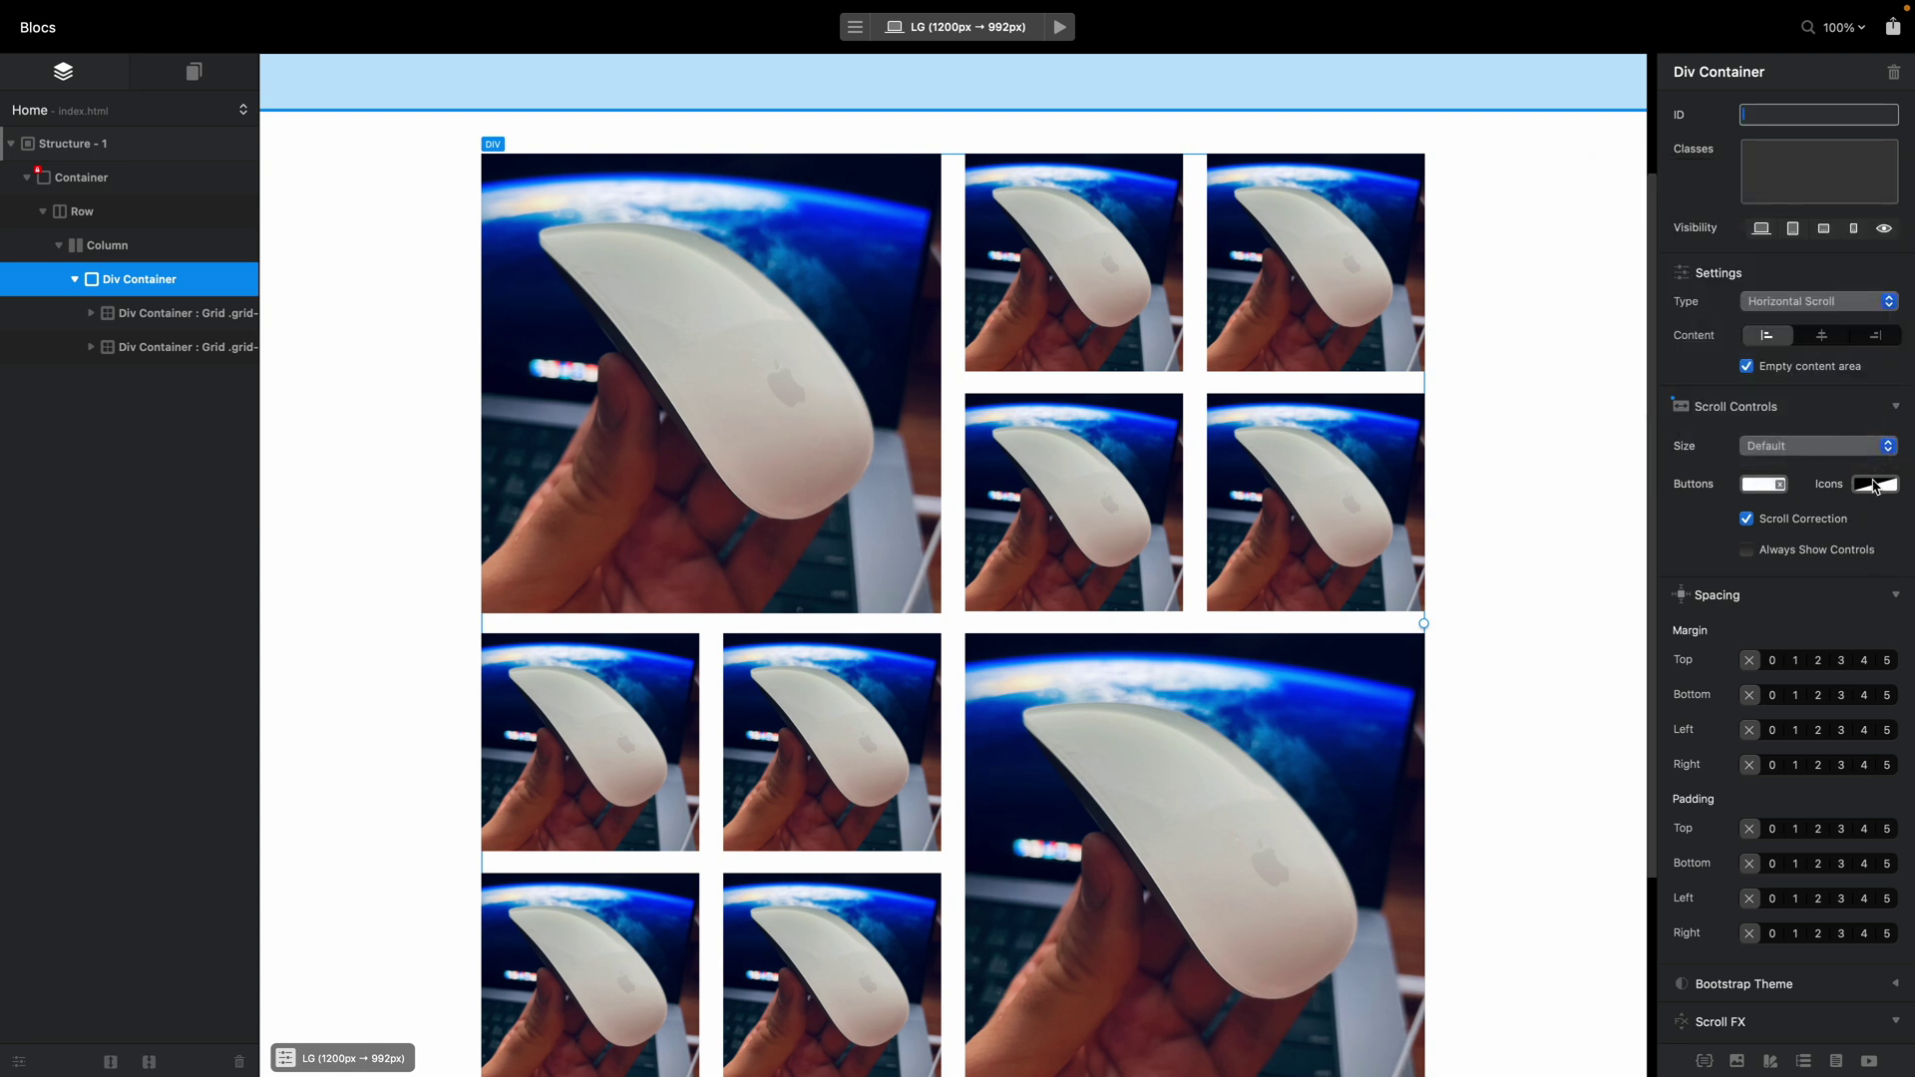
{"action": "left_click", "coordinate": [1886, 489]}
{"action": "left_click", "coordinate": [1758, 337]}
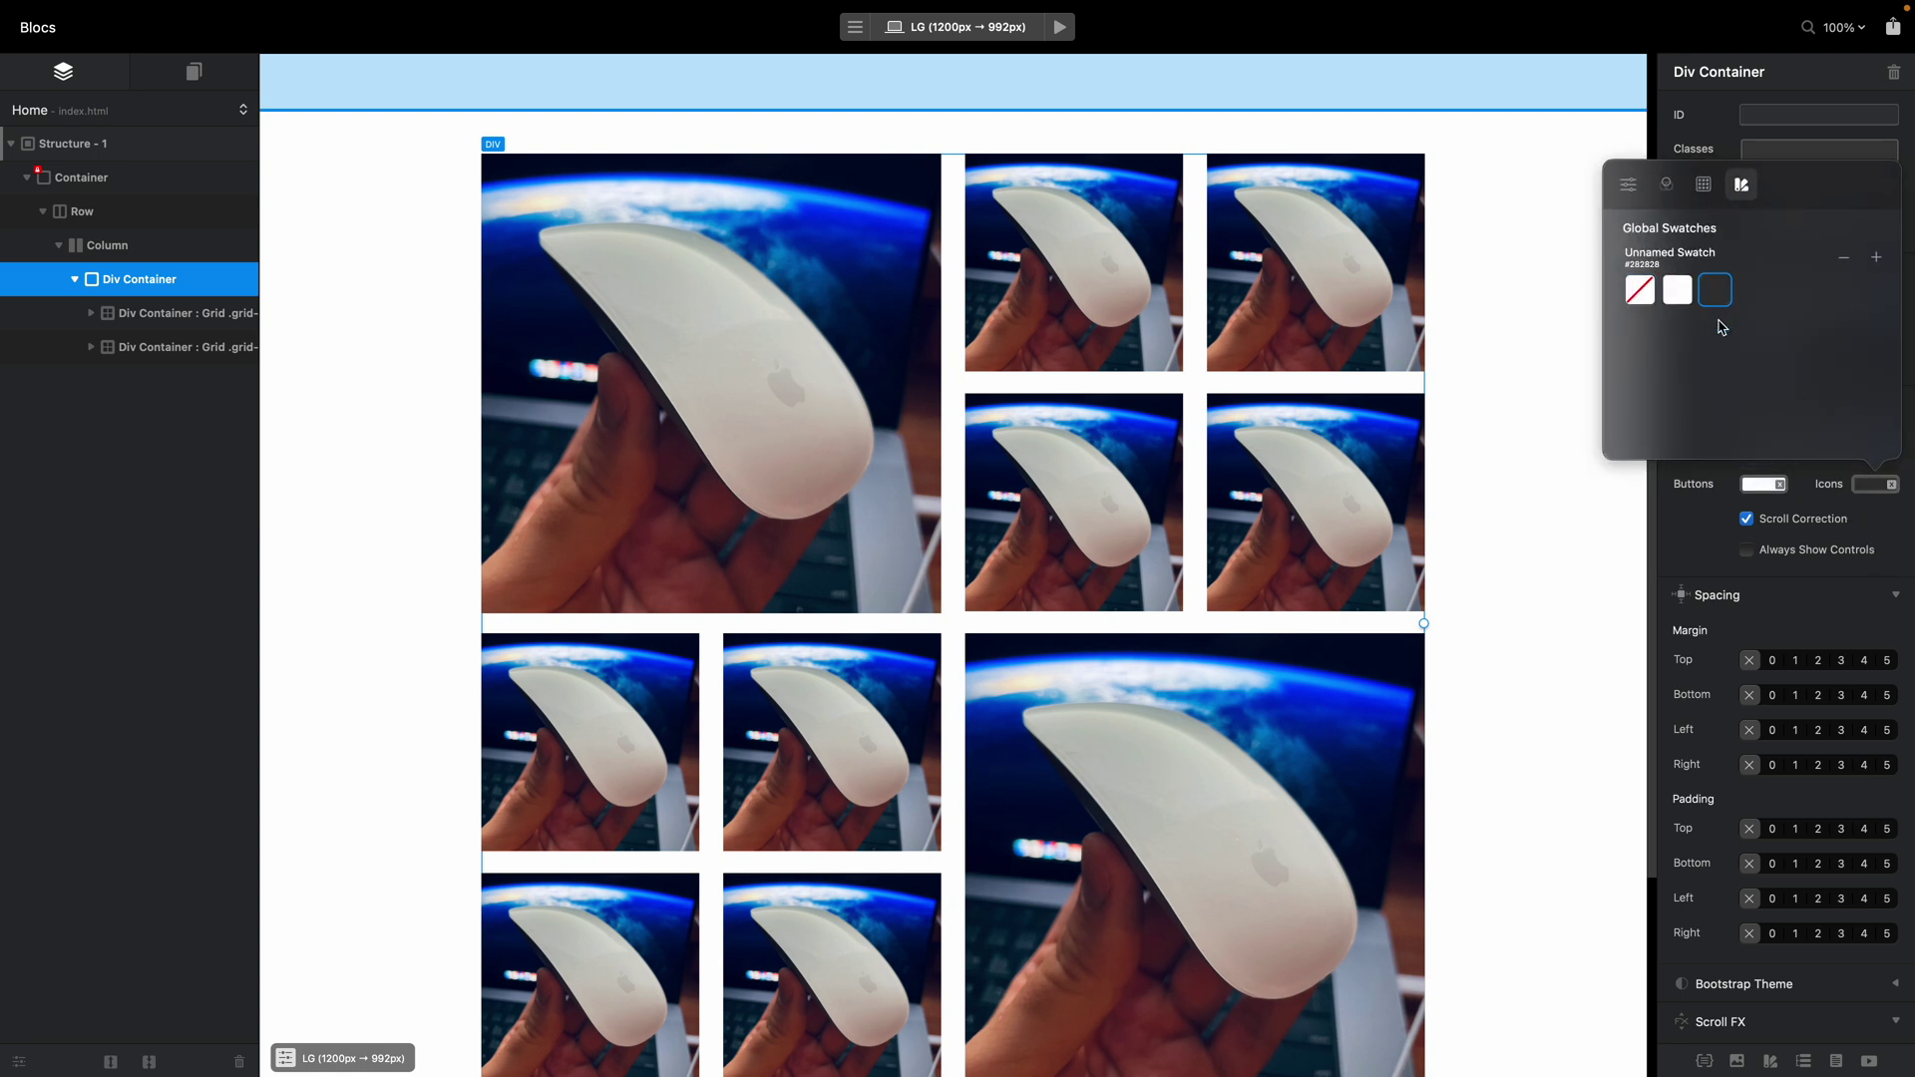
{"action": "left_click", "coordinate": [1709, 530]}
{"action": "left_click", "coordinate": [1805, 445]}
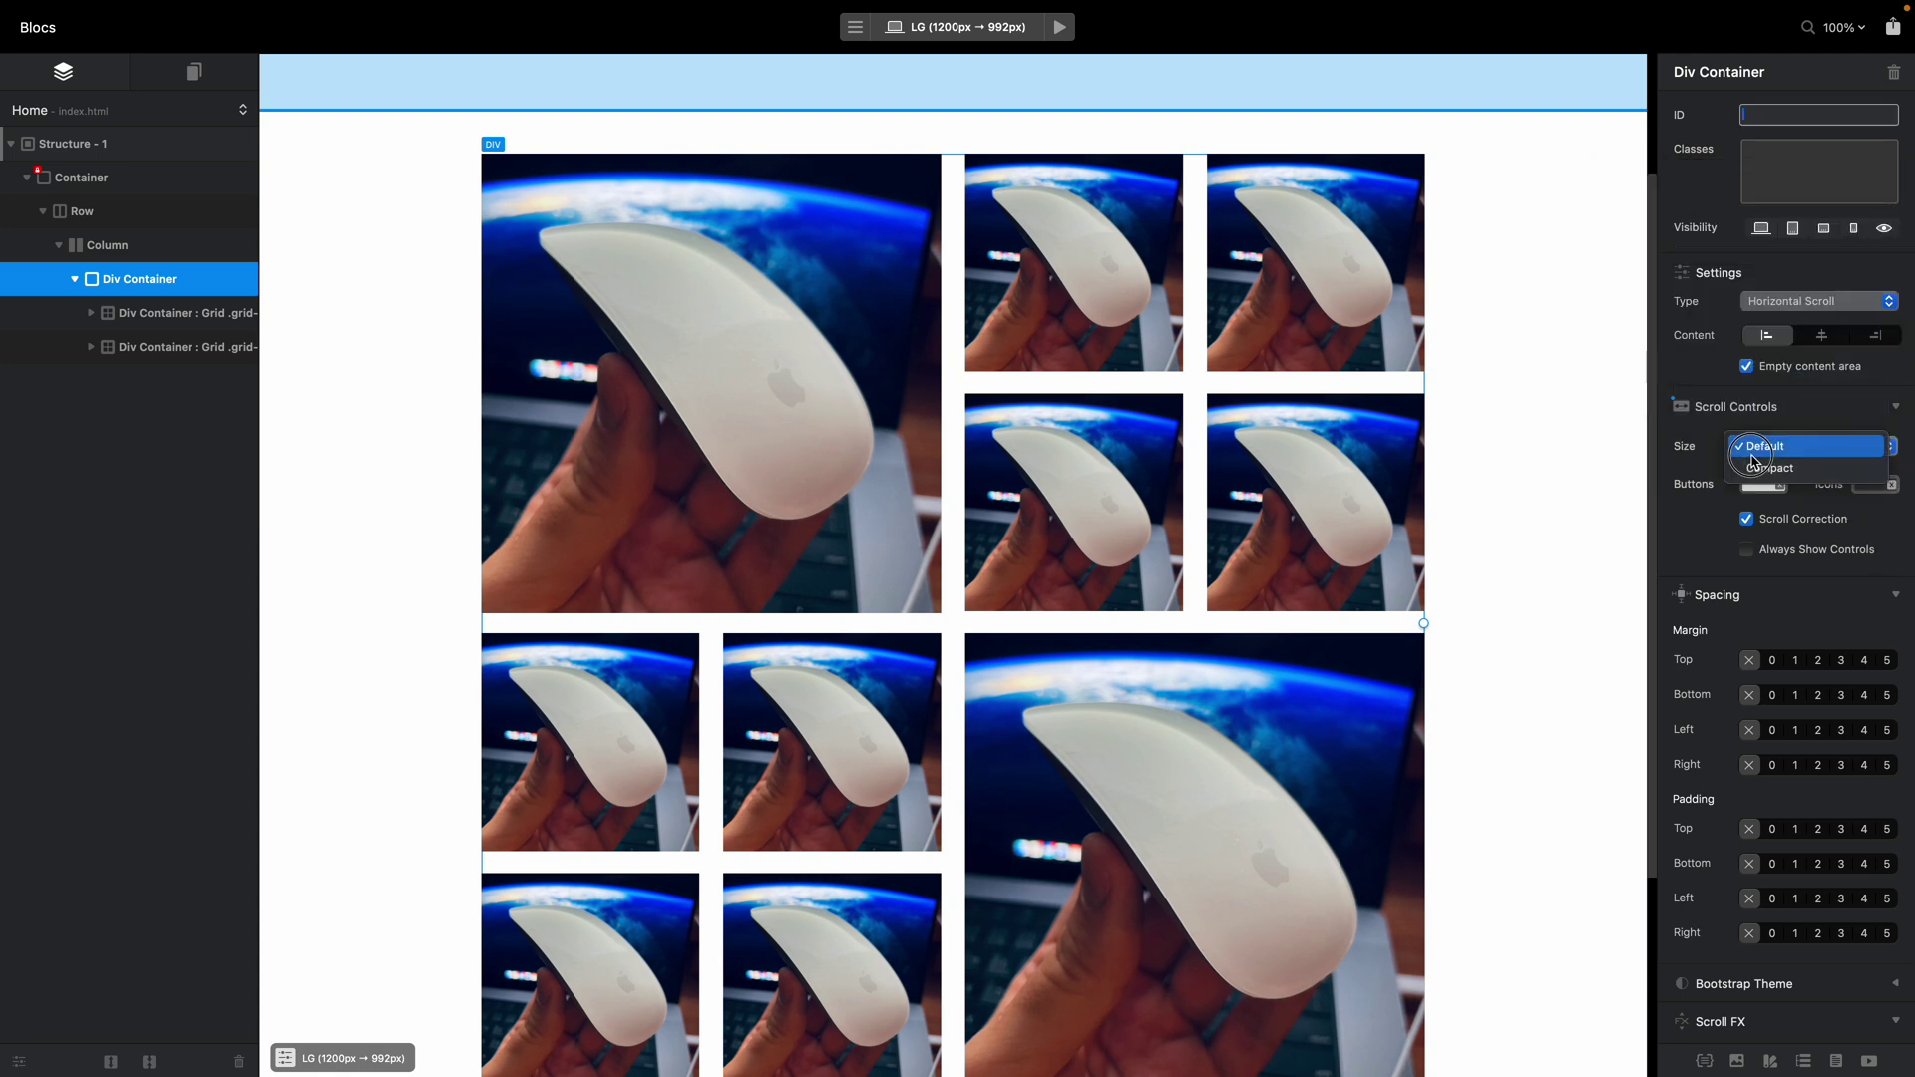
{"action": "left_click", "coordinate": [1693, 471]}
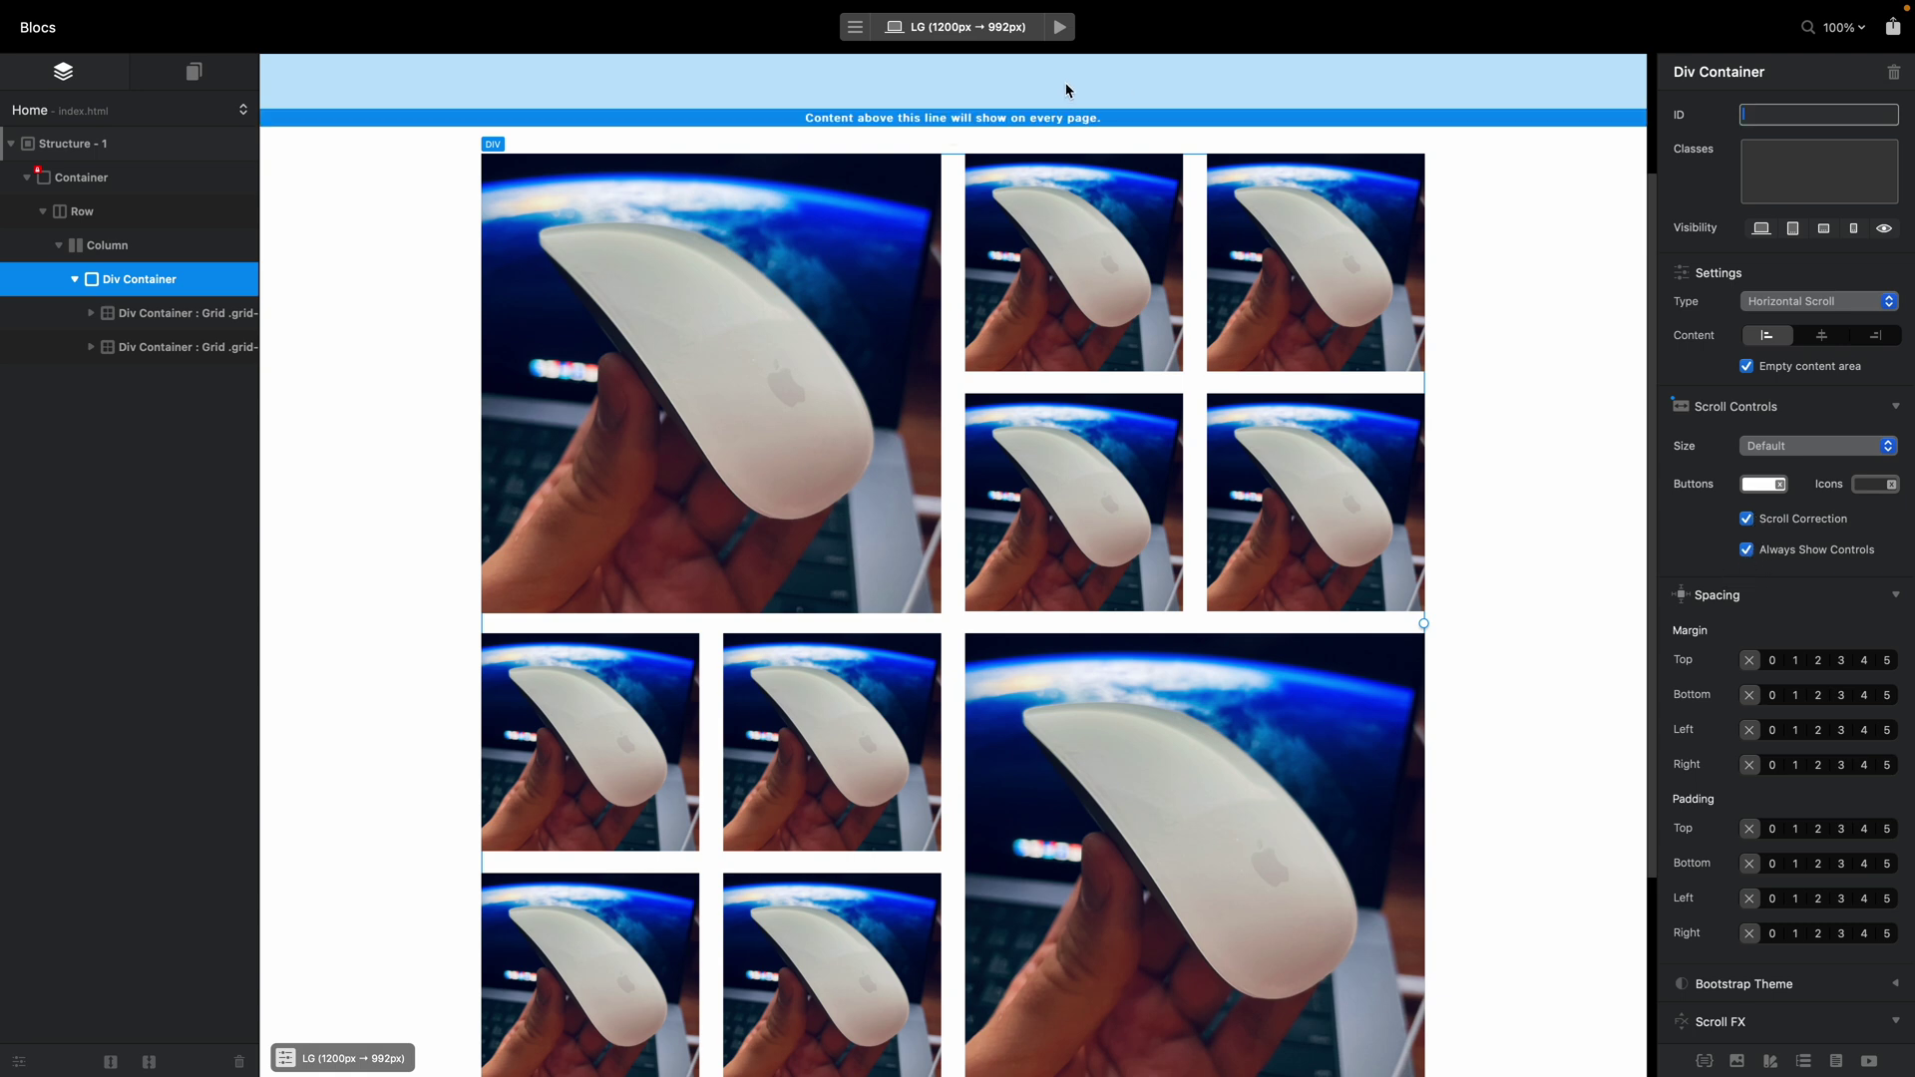
- Preview the slider and advance it to the second grid with the arrow button
{"action": "left_click", "coordinate": [1059, 30]}
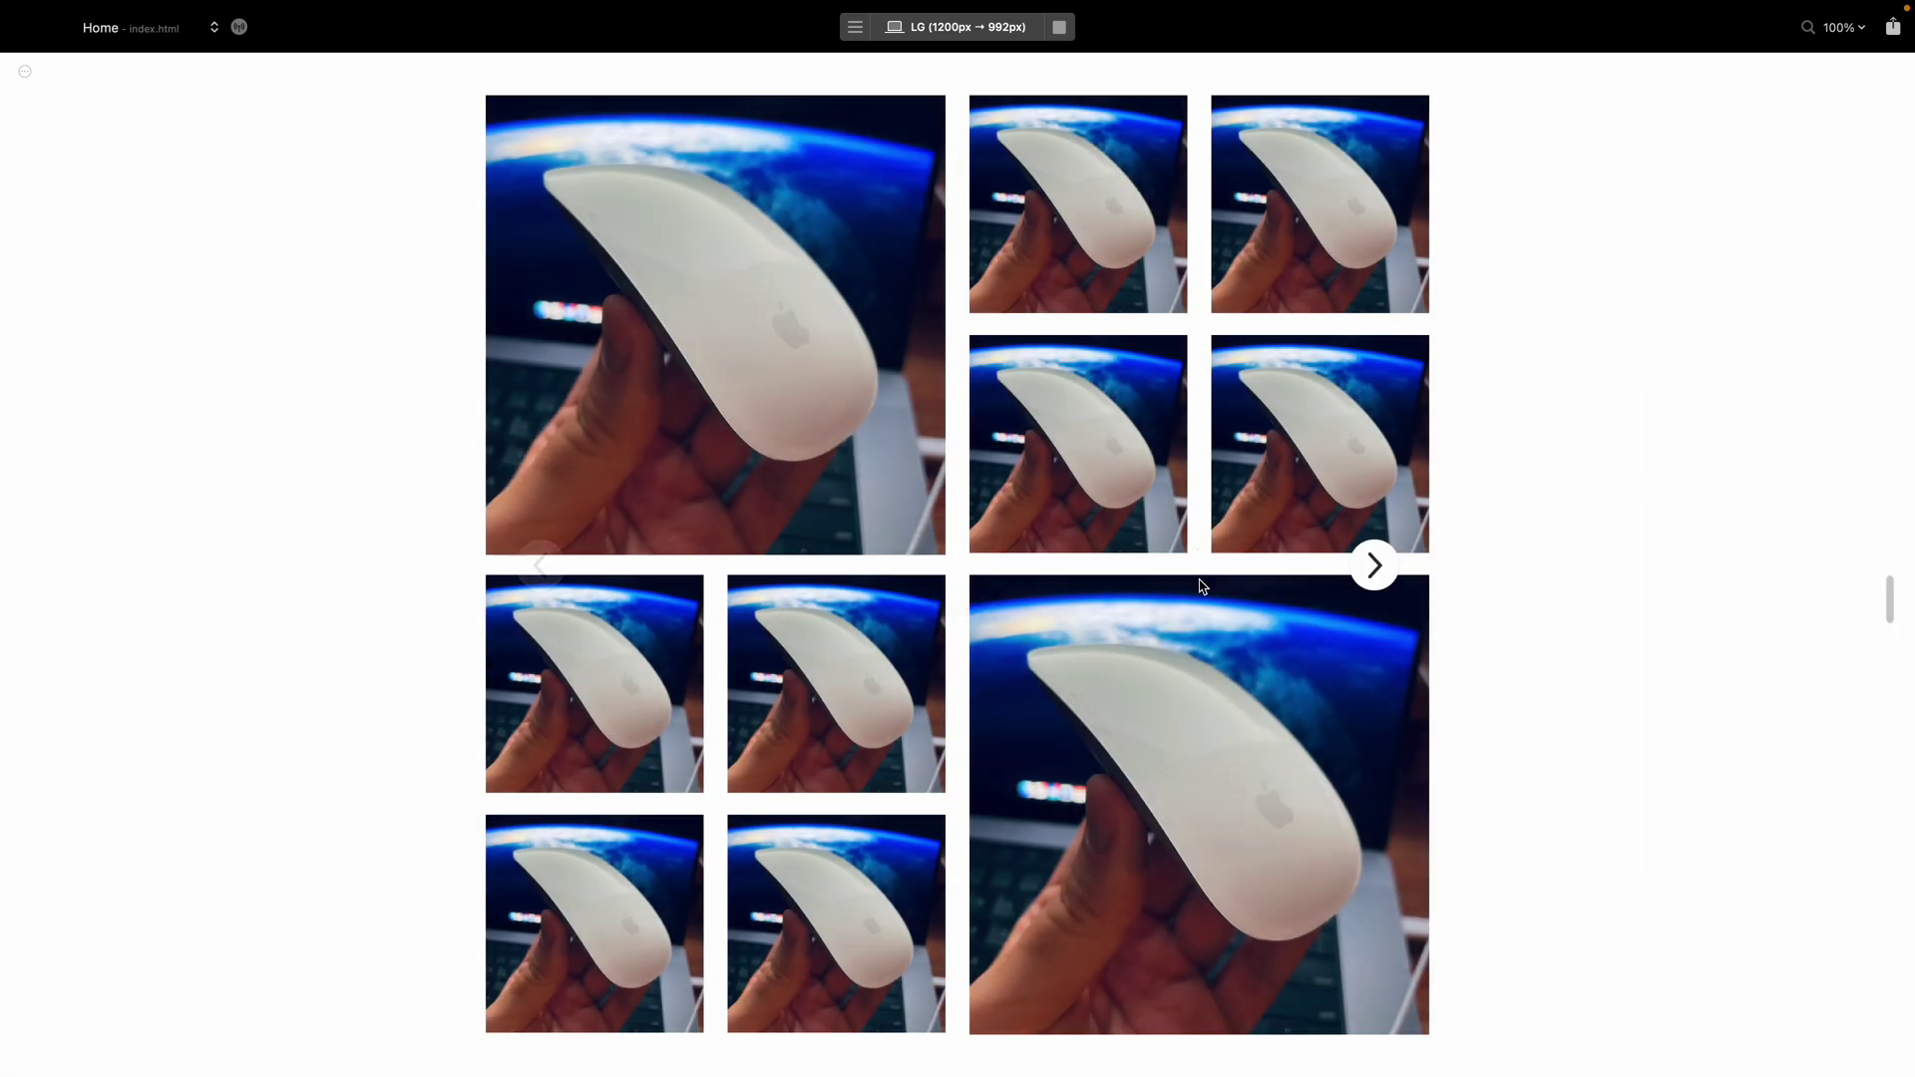
{"action": "left_click", "coordinate": [1385, 560]}
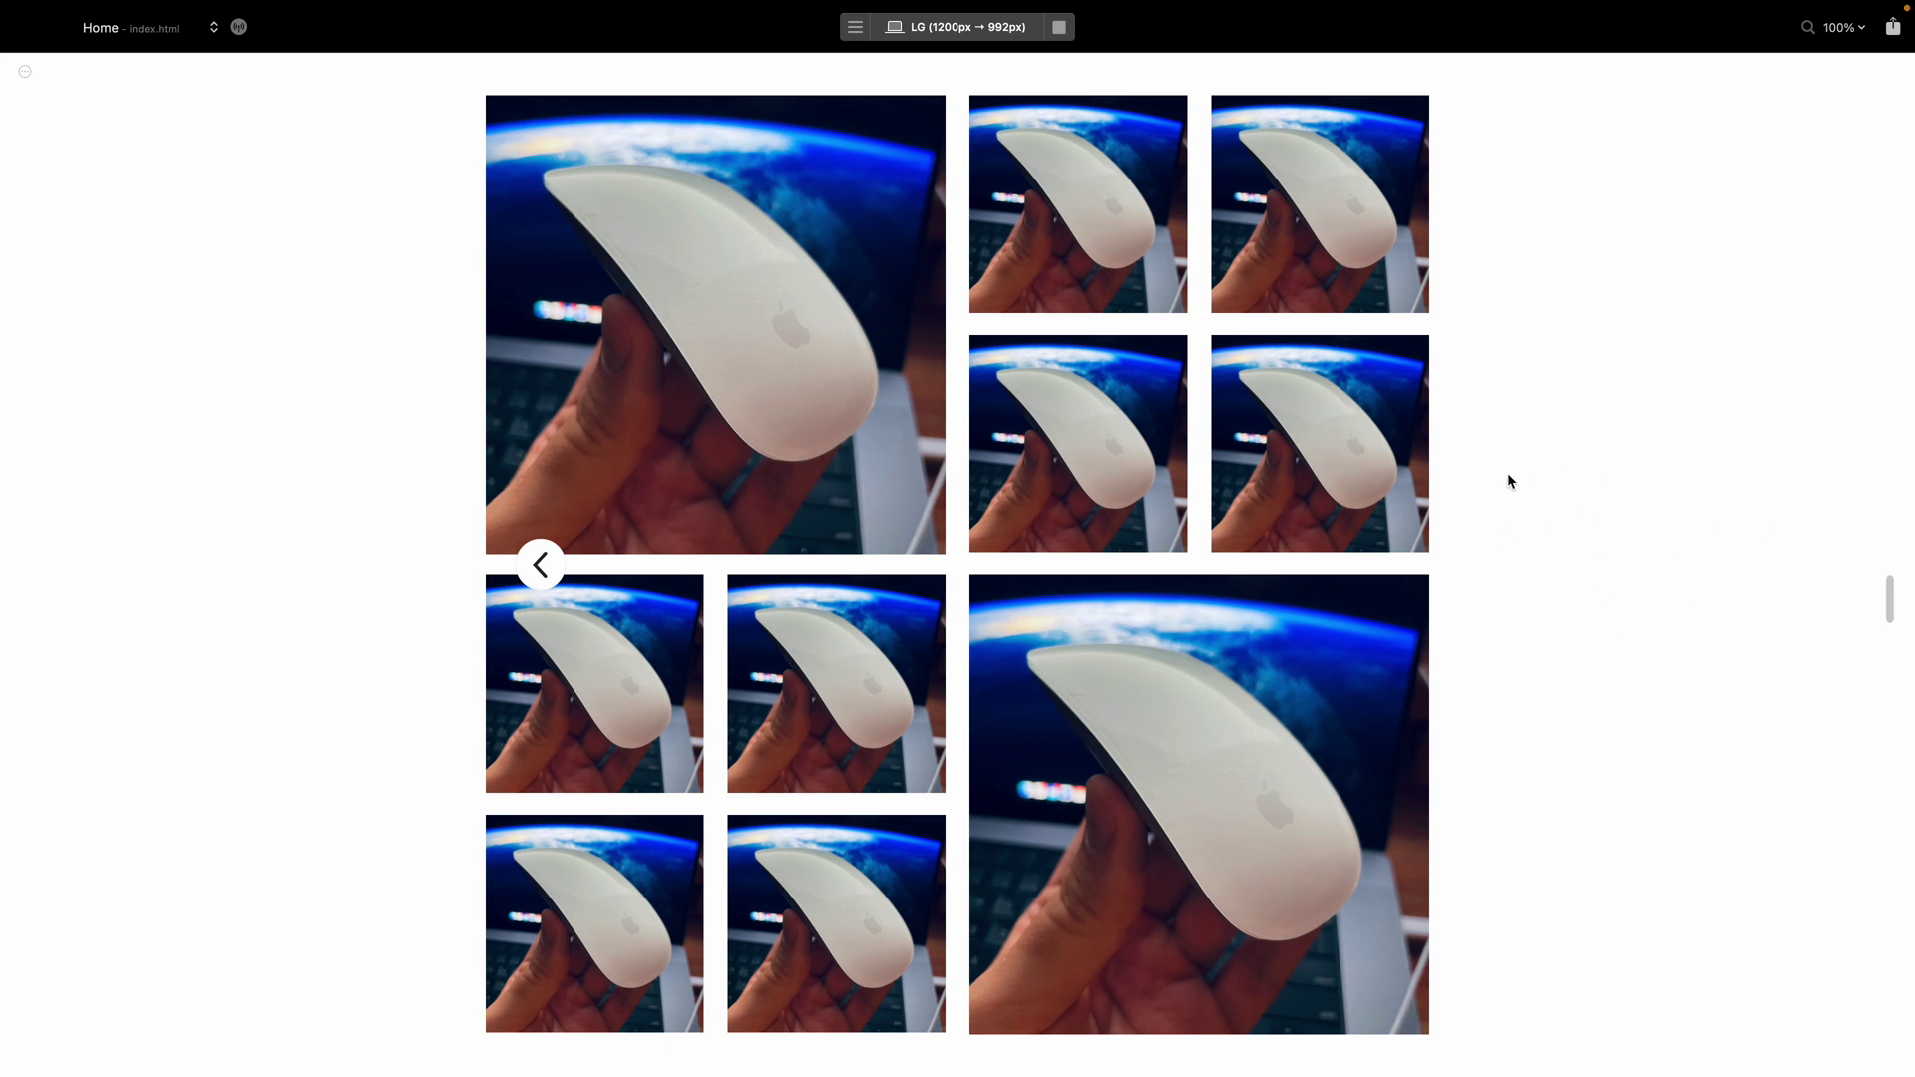
{"action": "left_click", "coordinate": [1059, 27]}
- Add a third copy of the image grid and test the slider arrows forward and back in preview
{"action": "left_click", "coordinate": [184, 350]}
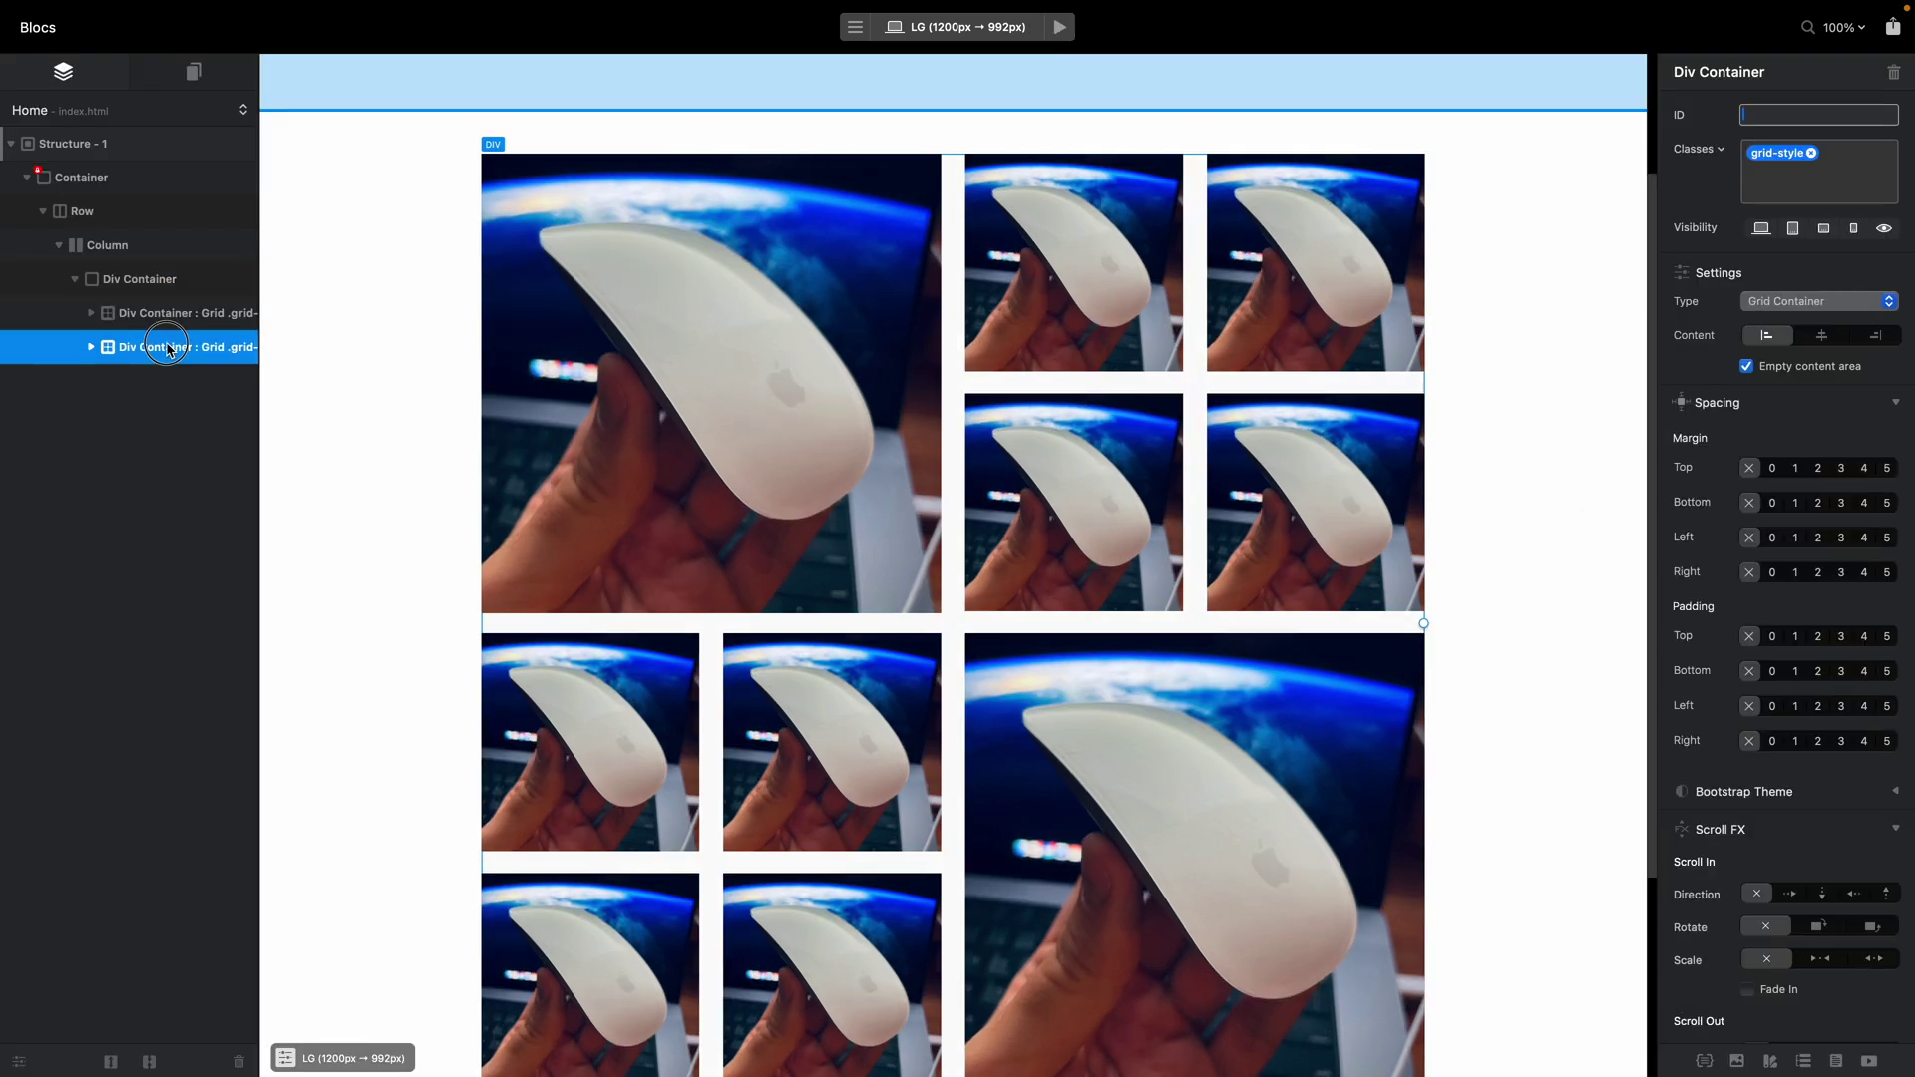
{"action": "key", "text": "Down"}
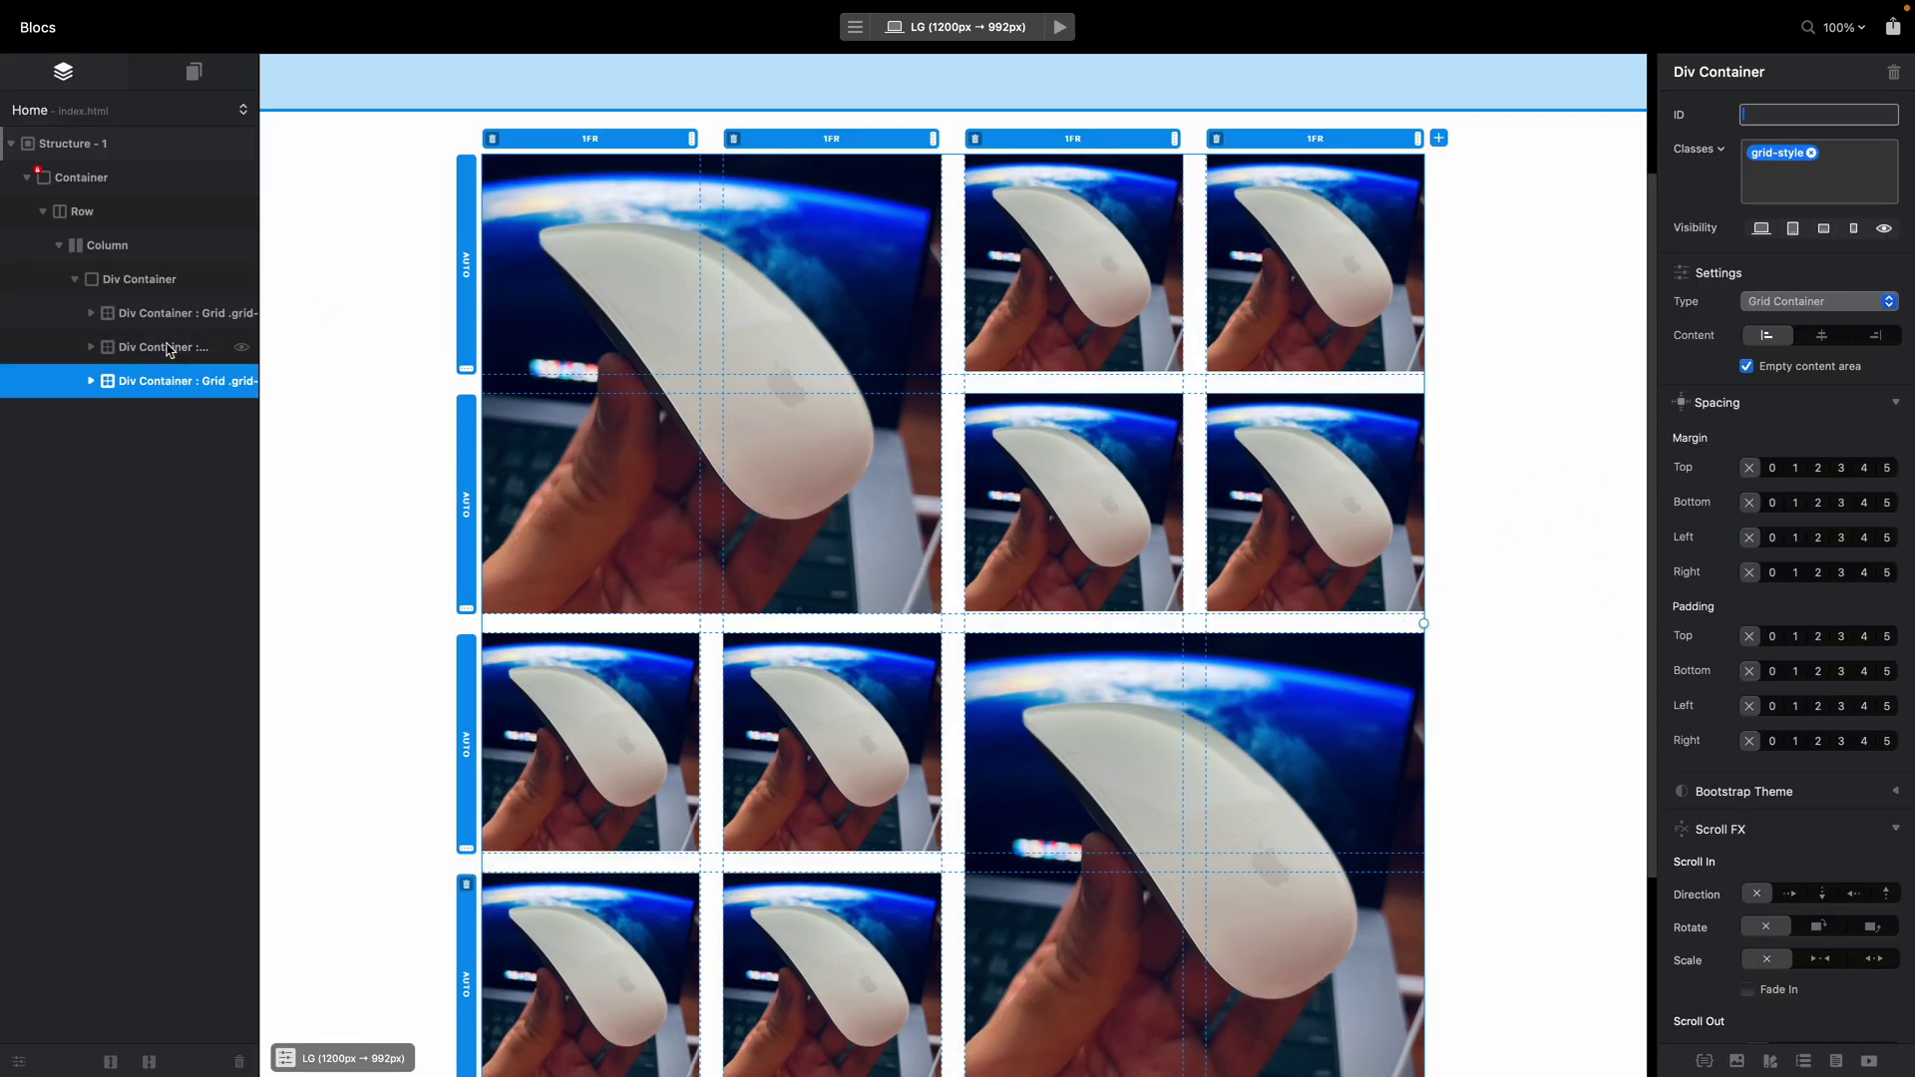
{"action": "left_click", "coordinate": [1060, 27]}
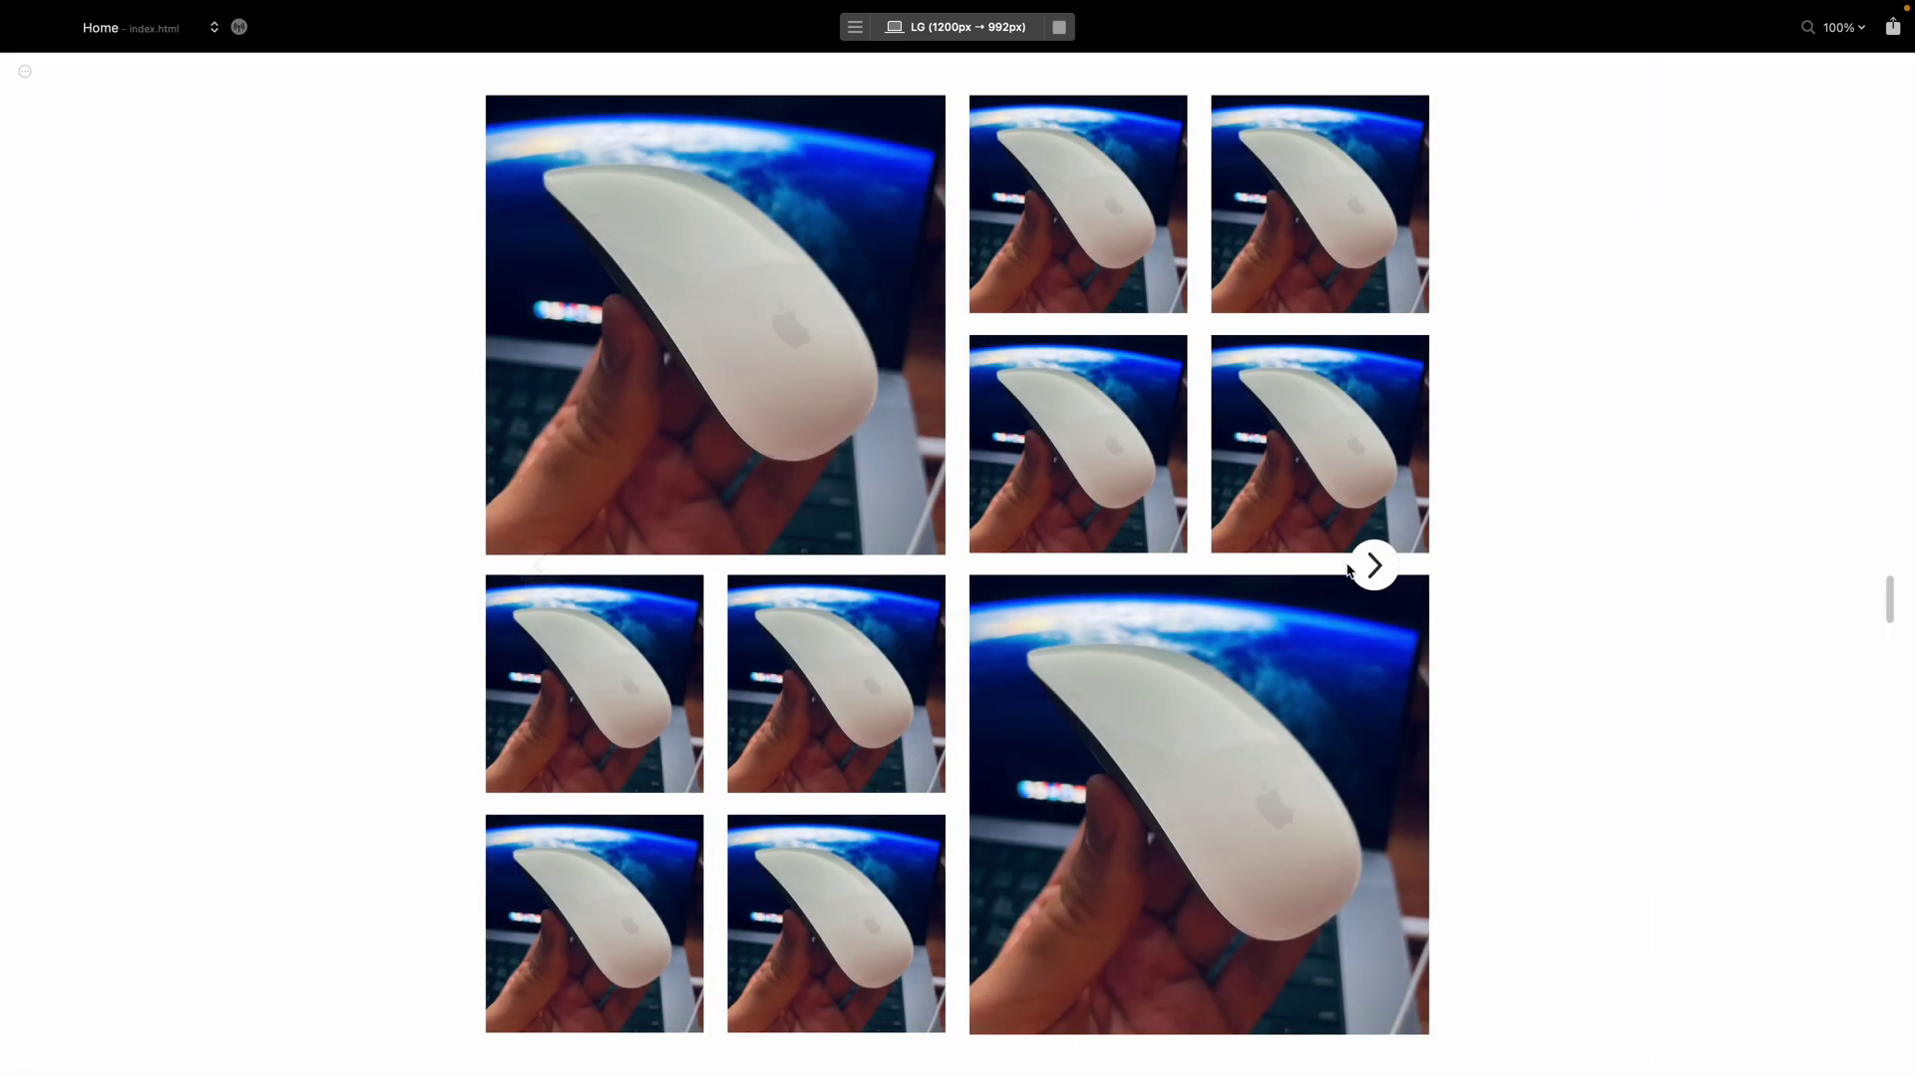
{"action": "left_click", "coordinate": [1374, 566]}
{"action": "left_click", "coordinate": [1373, 571]}
{"action": "left_click", "coordinate": [1393, 567]}
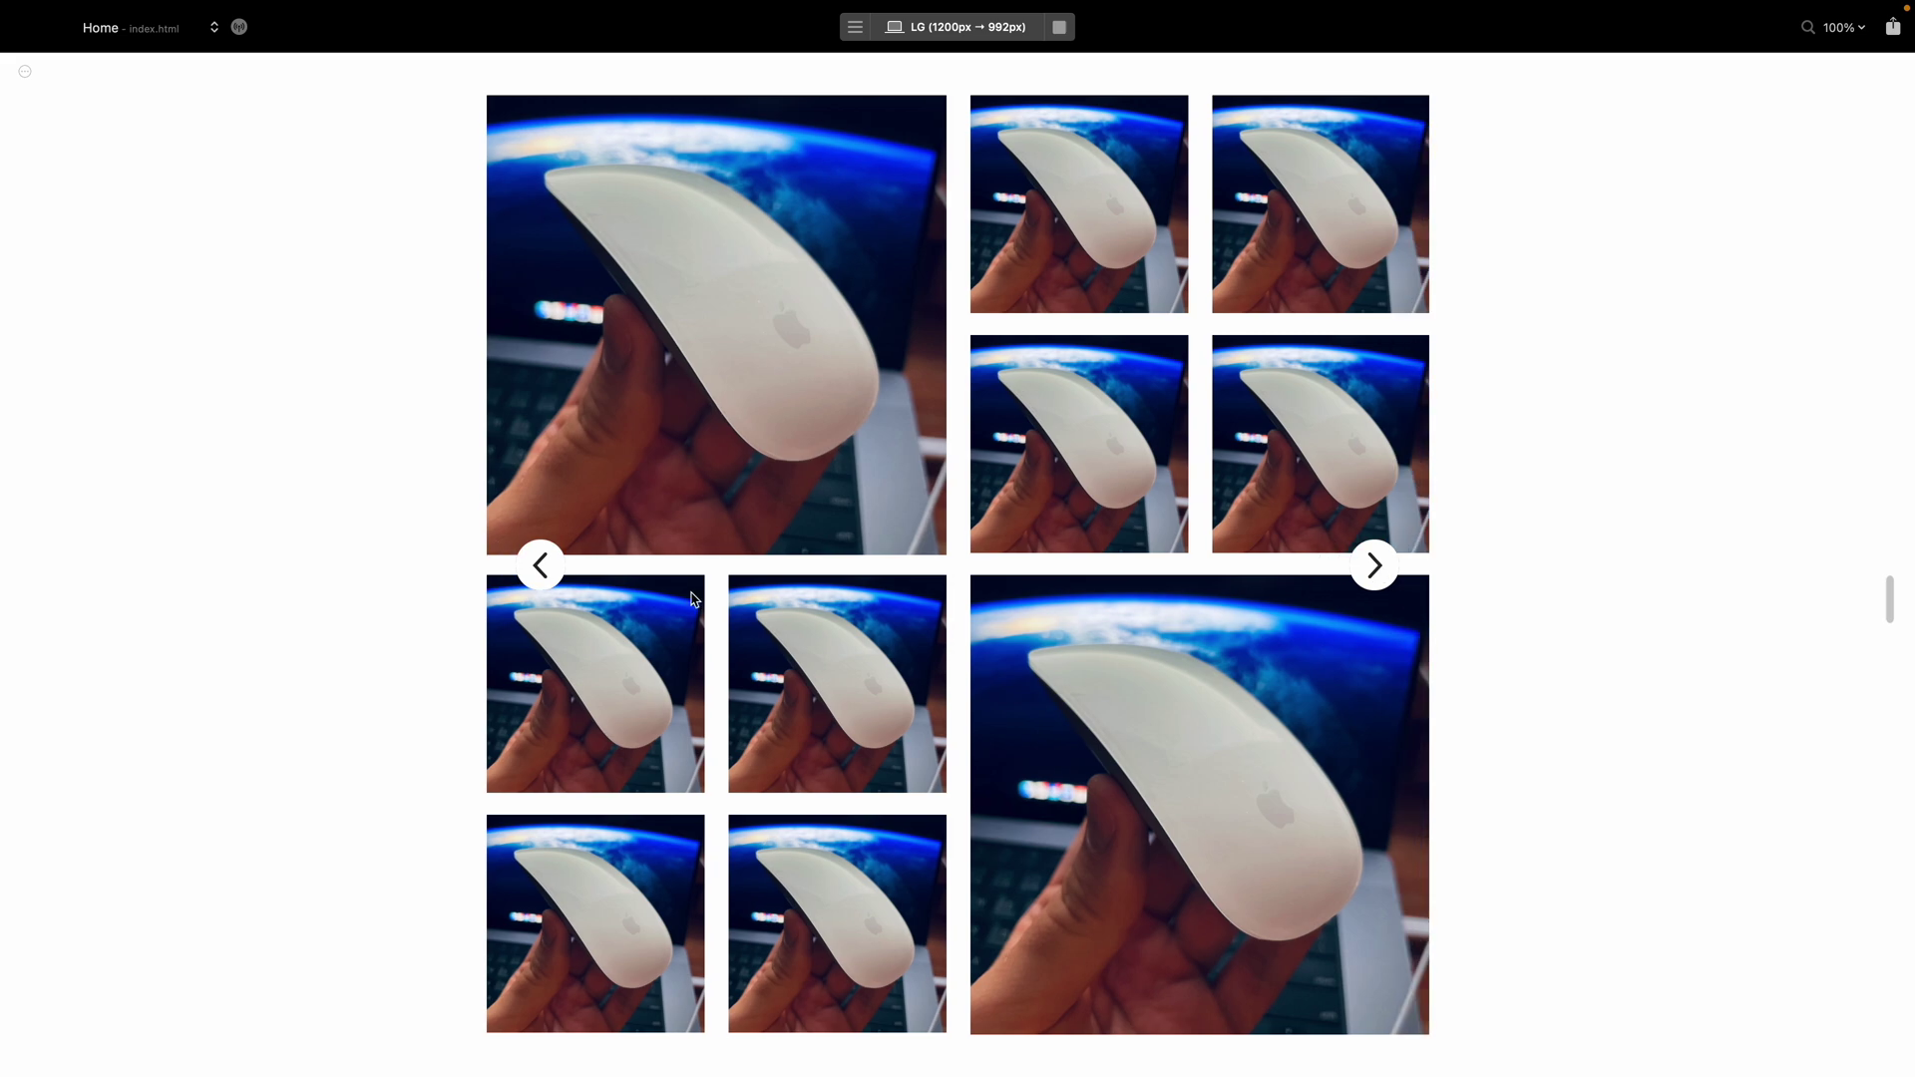
{"action": "left_click", "coordinate": [546, 569]}
{"action": "left_click", "coordinate": [547, 568]}
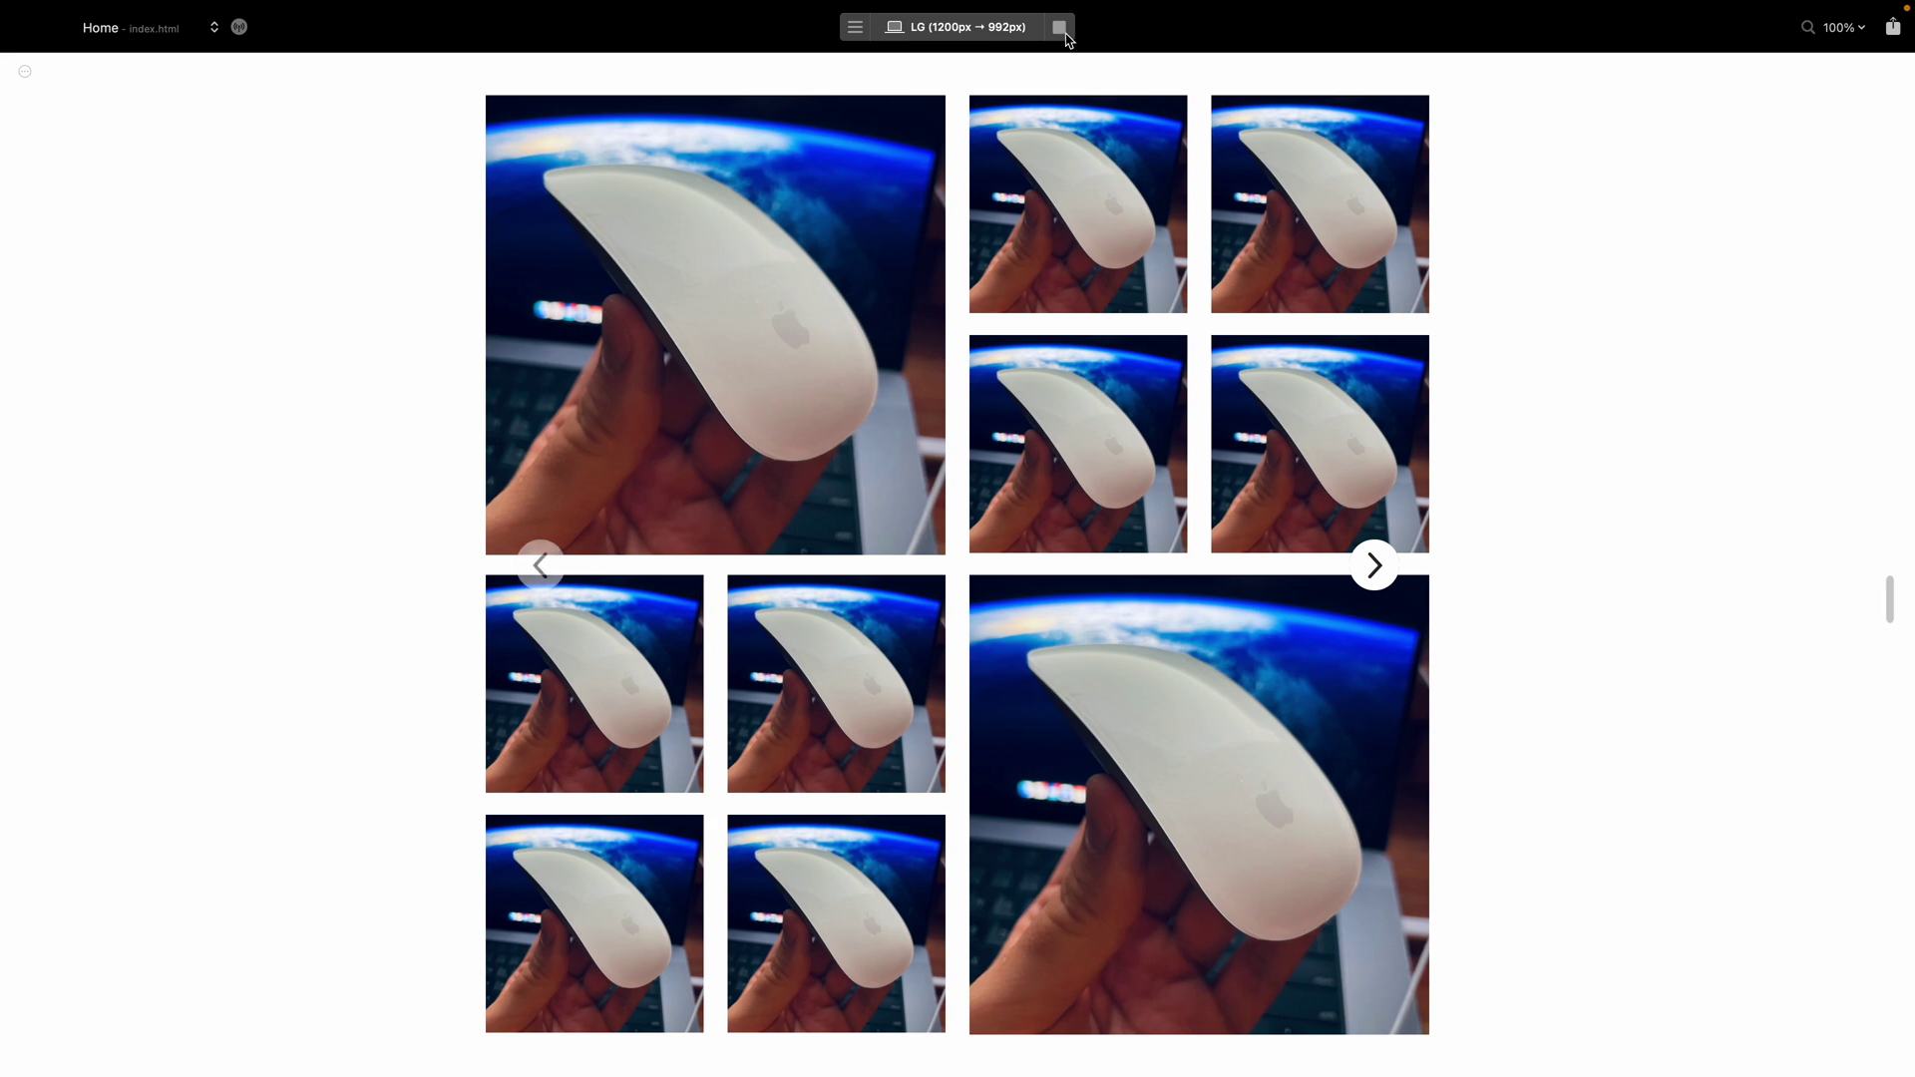
- Turn off Scroll Correction on the horizontal-scroll container and check the slider in preview
{"action": "left_click", "coordinate": [1059, 27]}
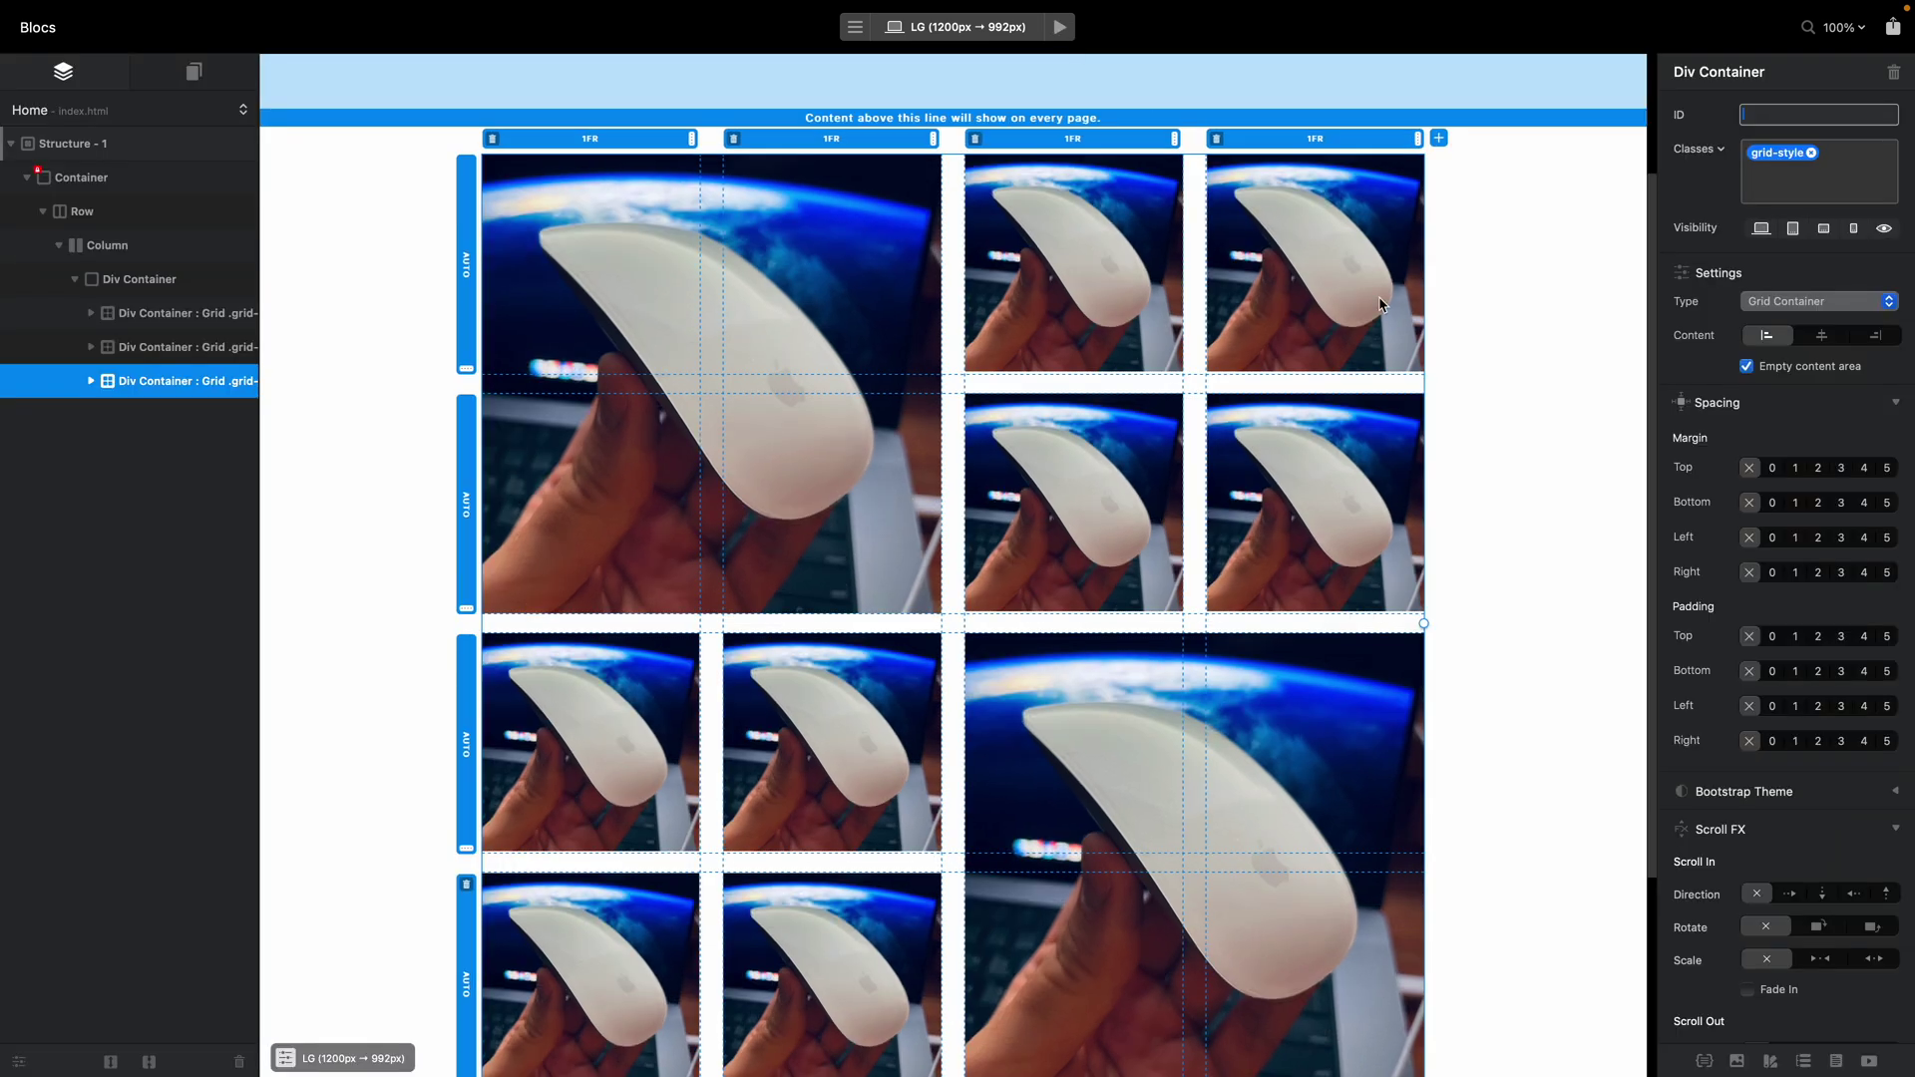
{"action": "left_click", "coordinate": [163, 314]}
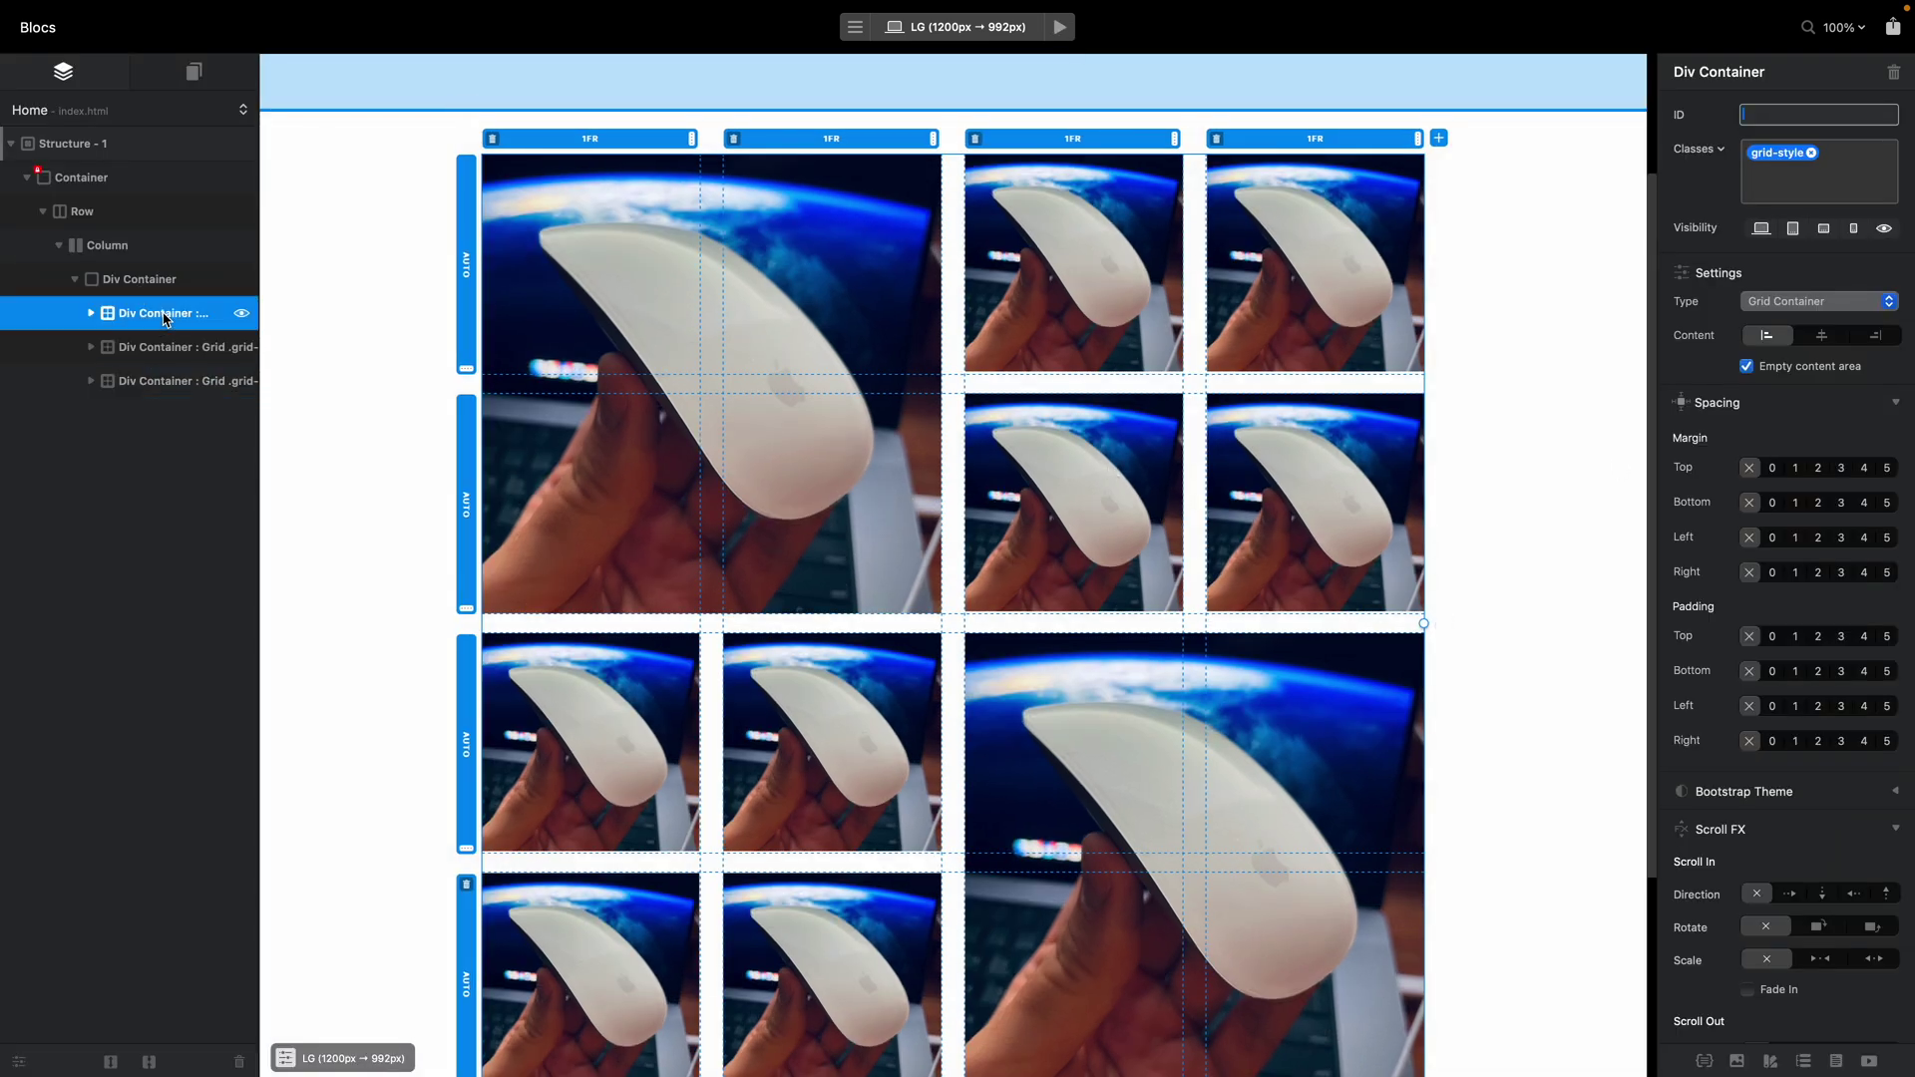
{"action": "left_click", "coordinate": [150, 281]}
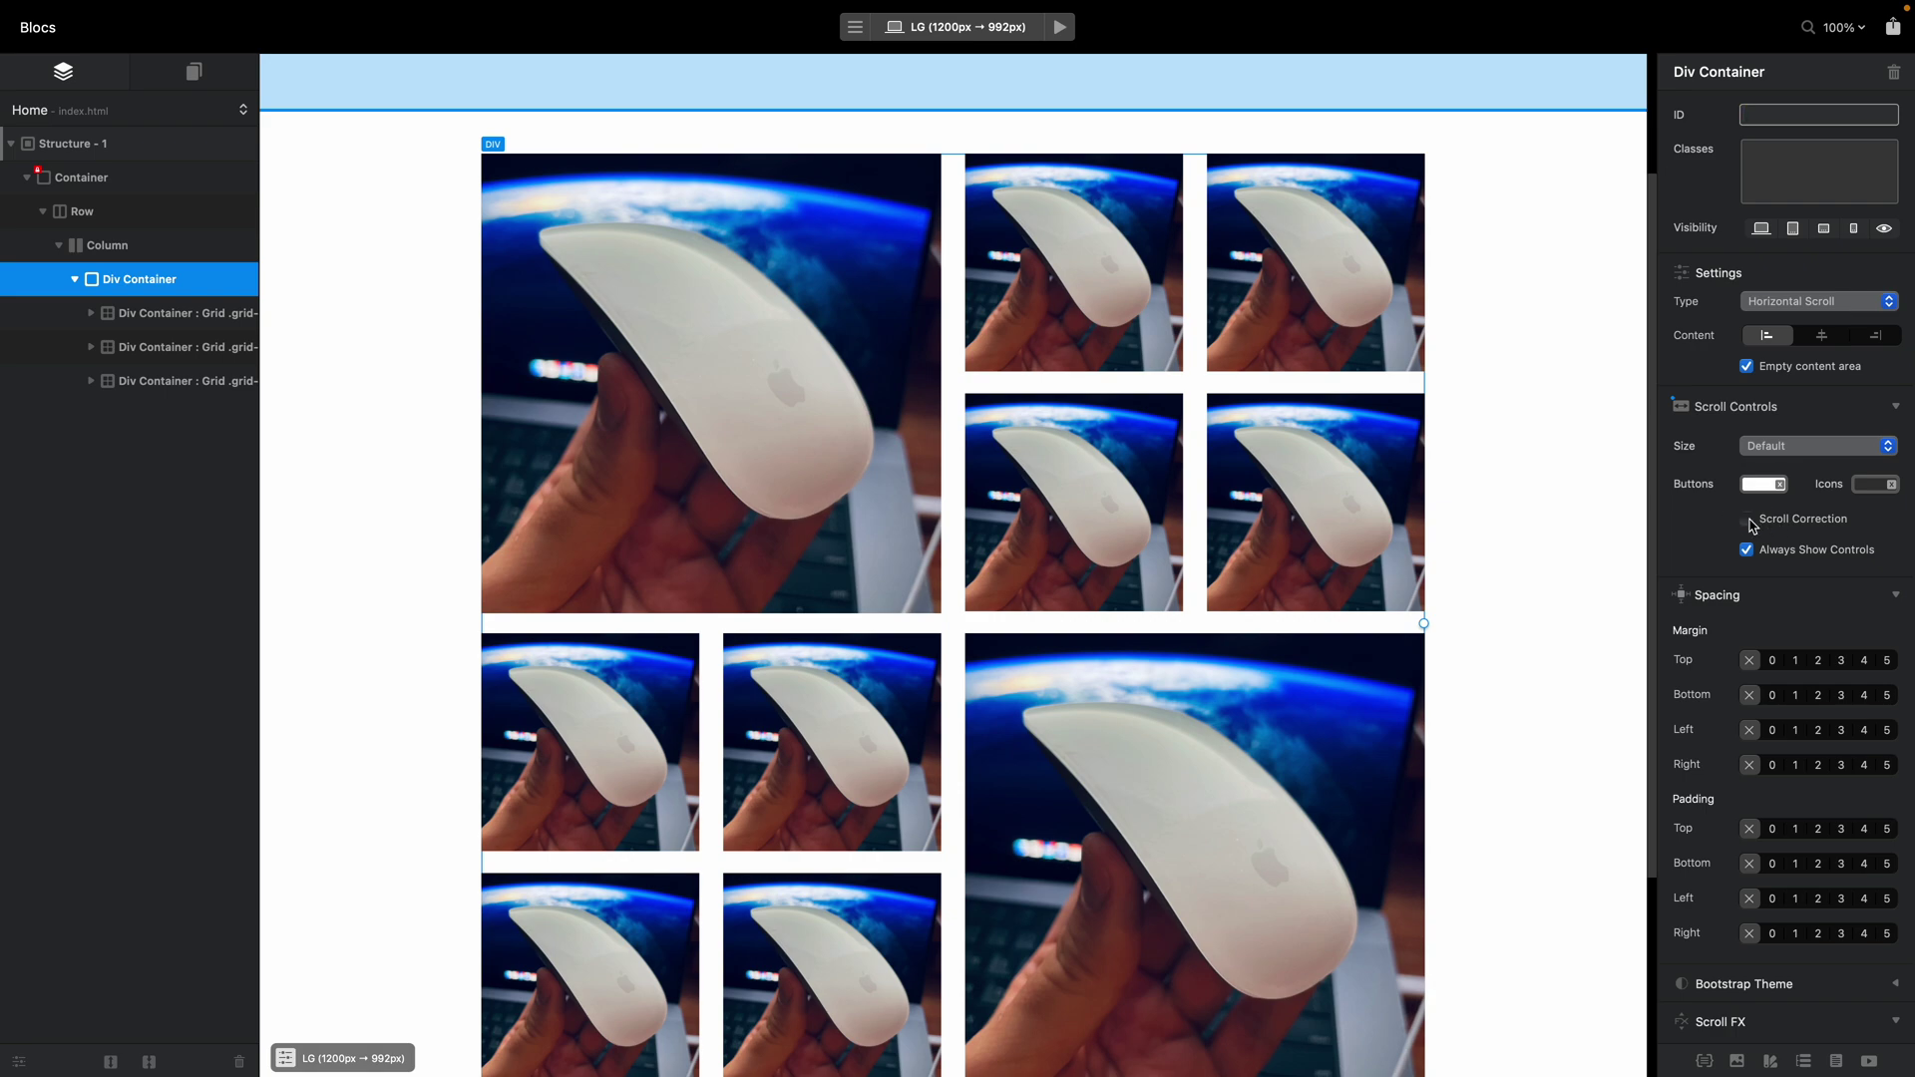
{"action": "left_click", "coordinate": [1060, 27]}
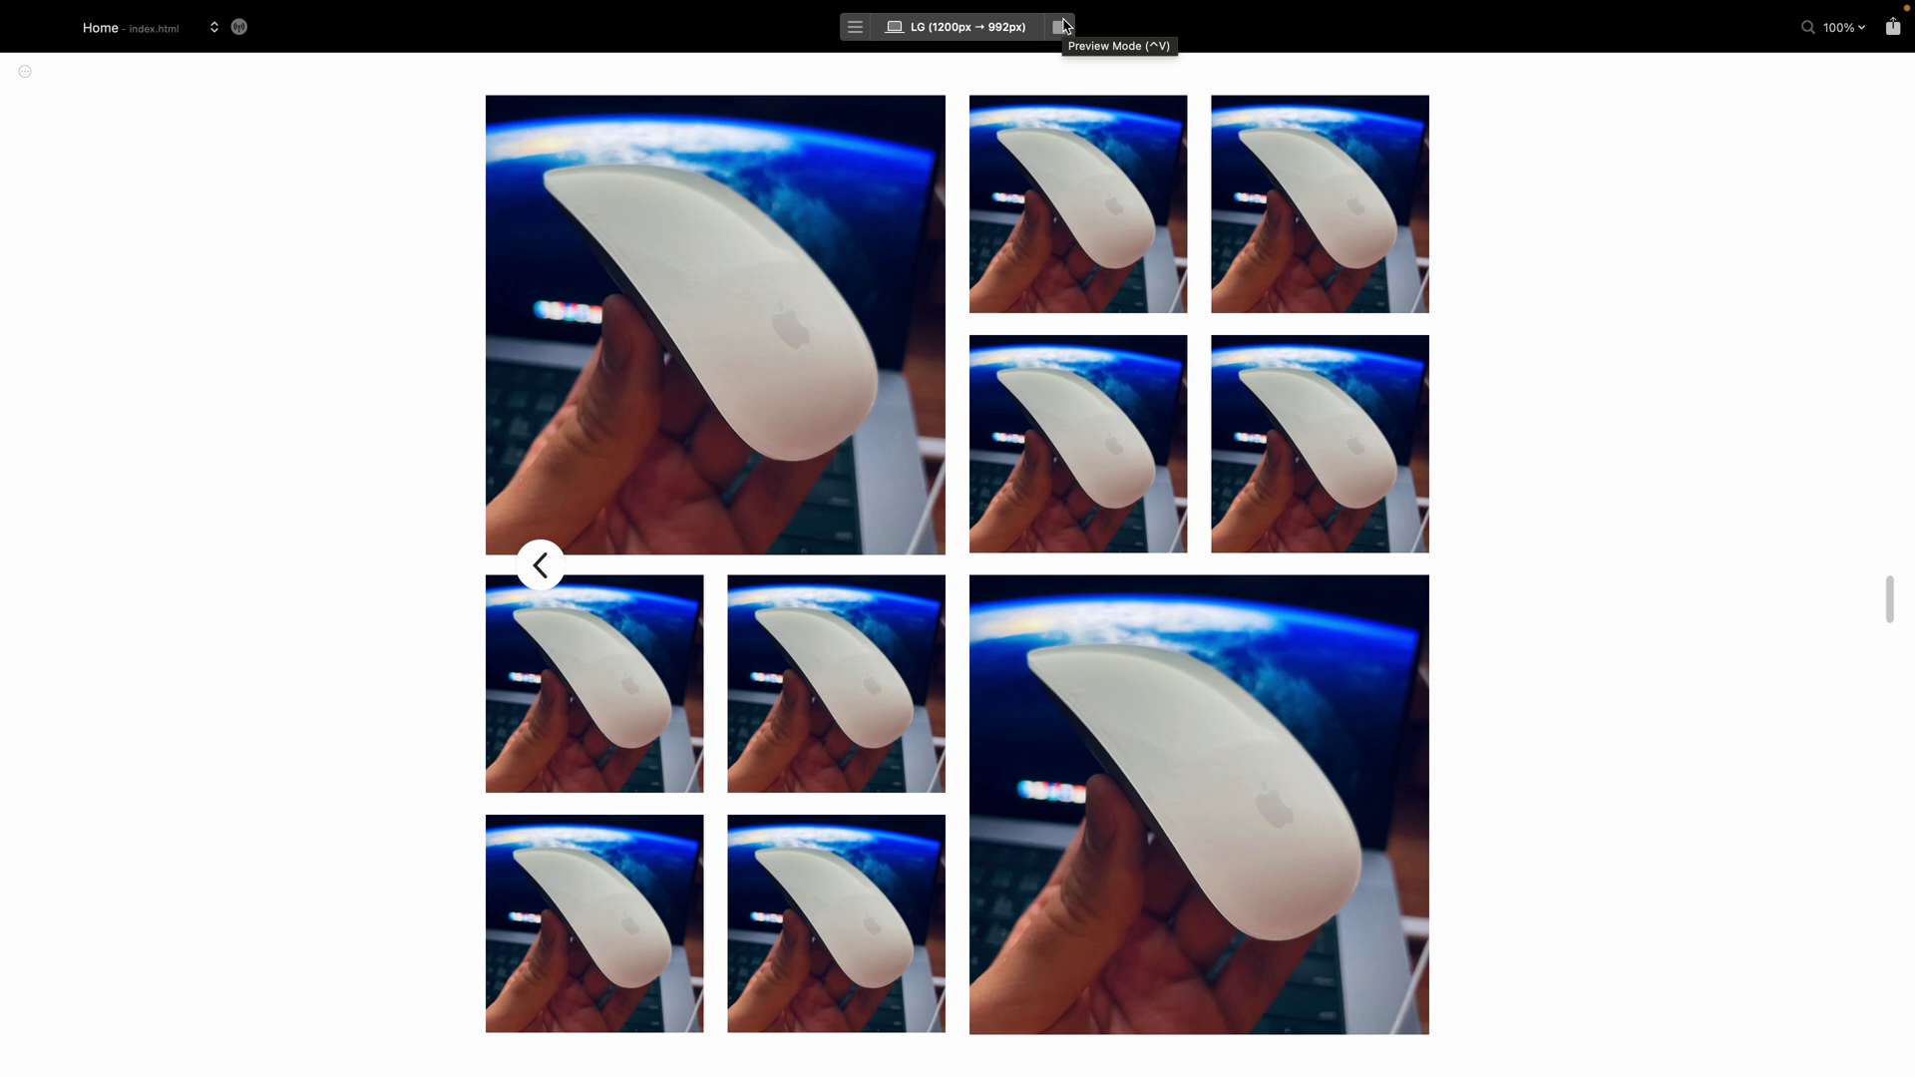
{"action": "left_click", "coordinate": [1061, 27]}
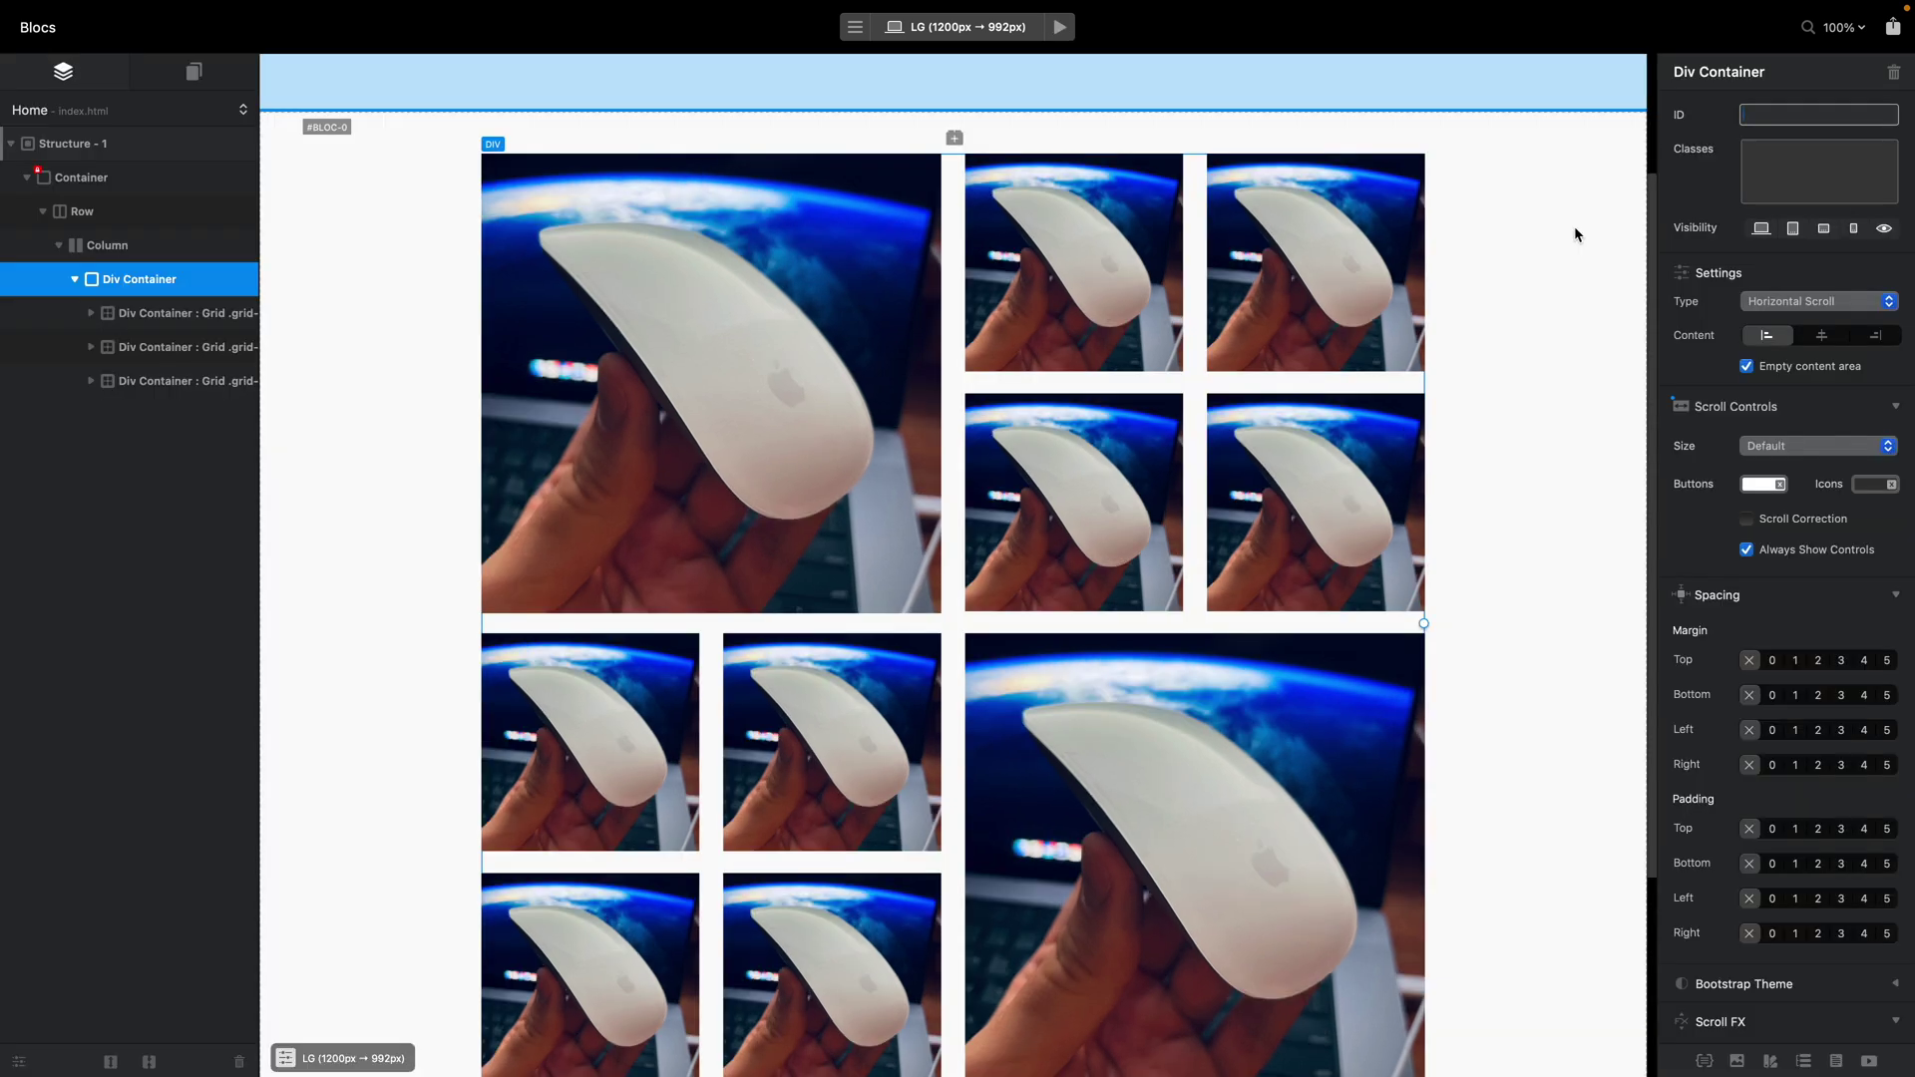